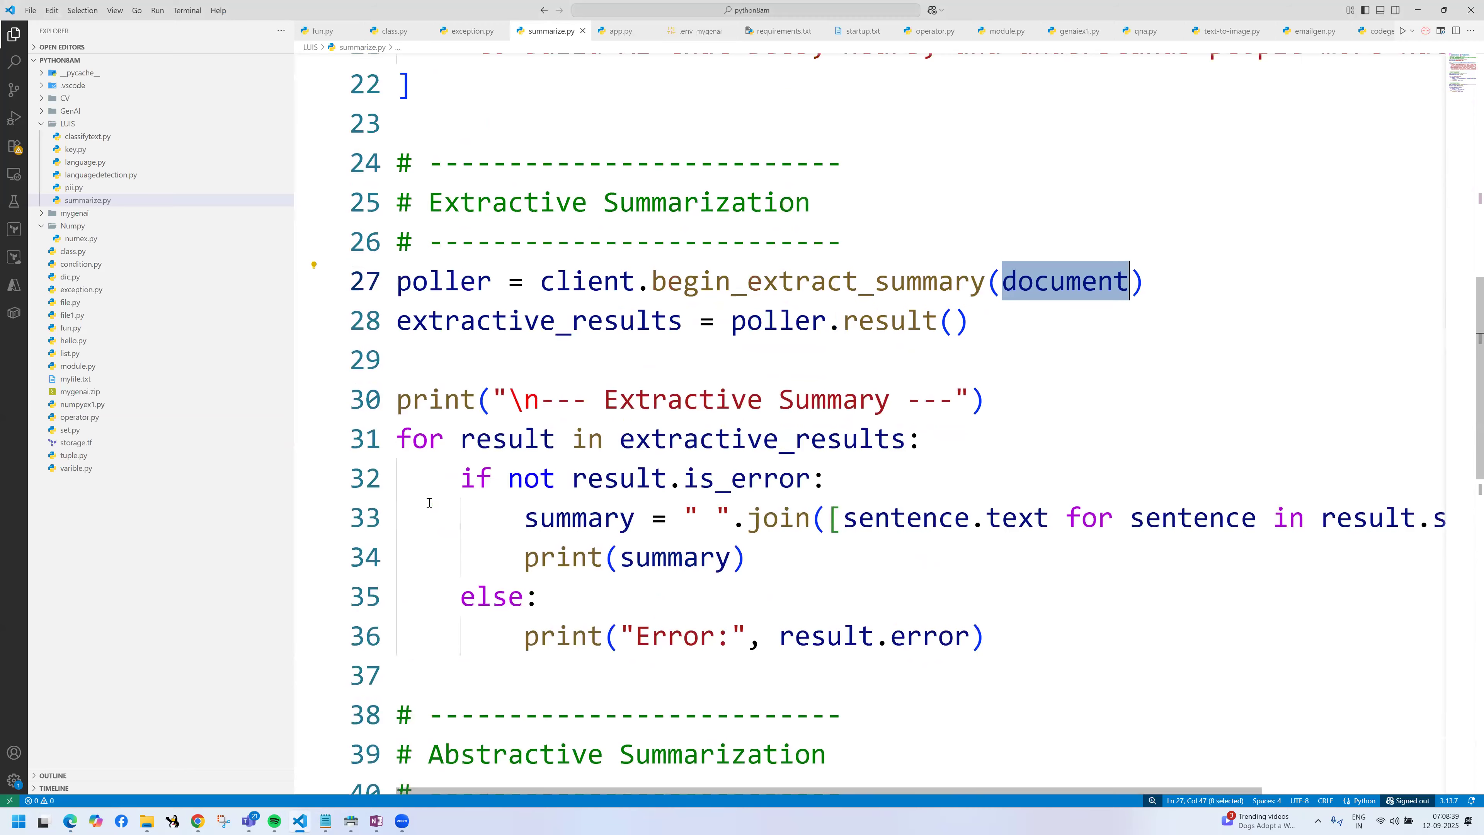
pyautogui.scroll(5, 429, 502)
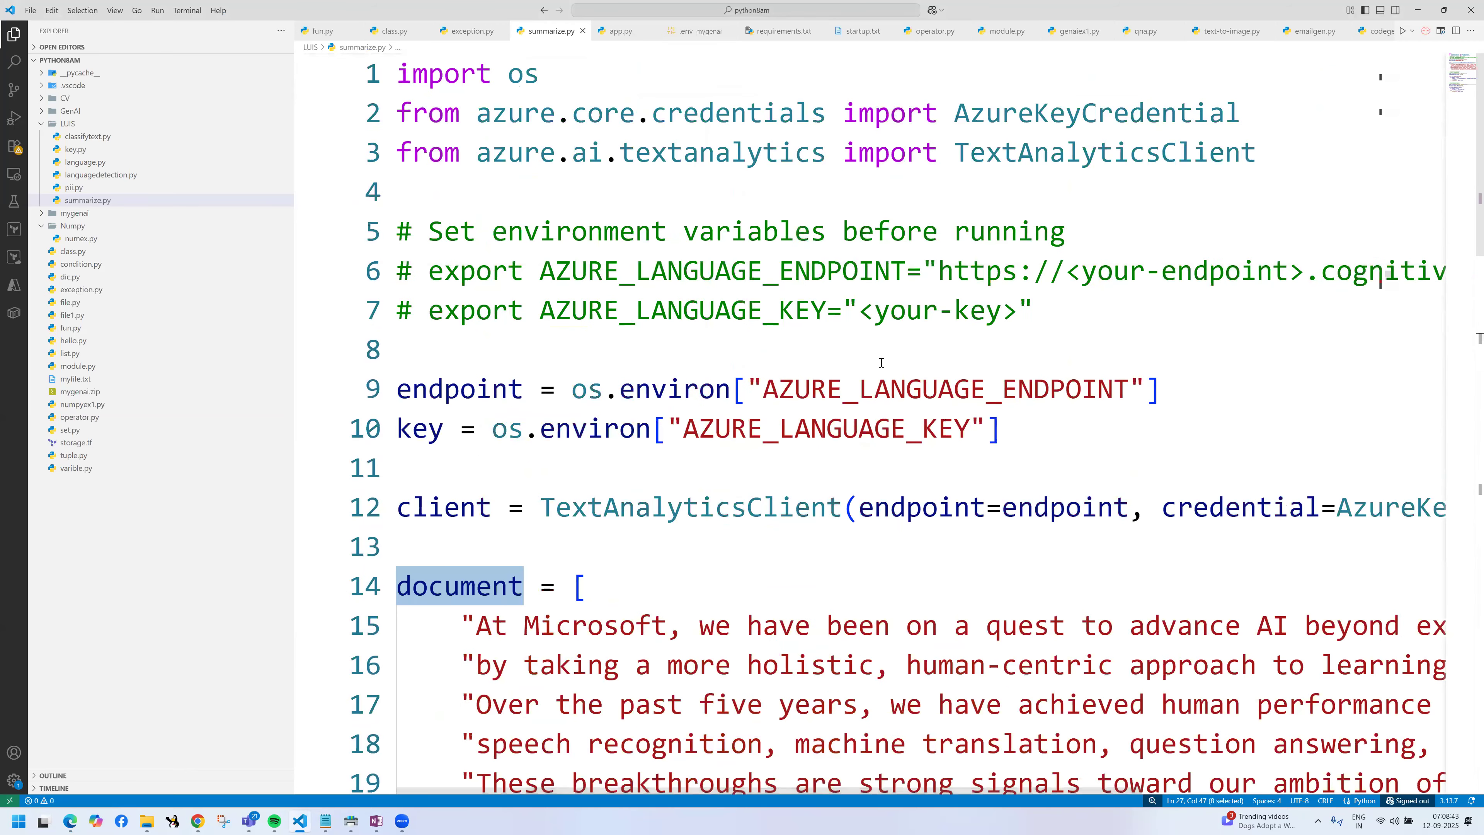
pyautogui.scroll(-1, 706, 478)
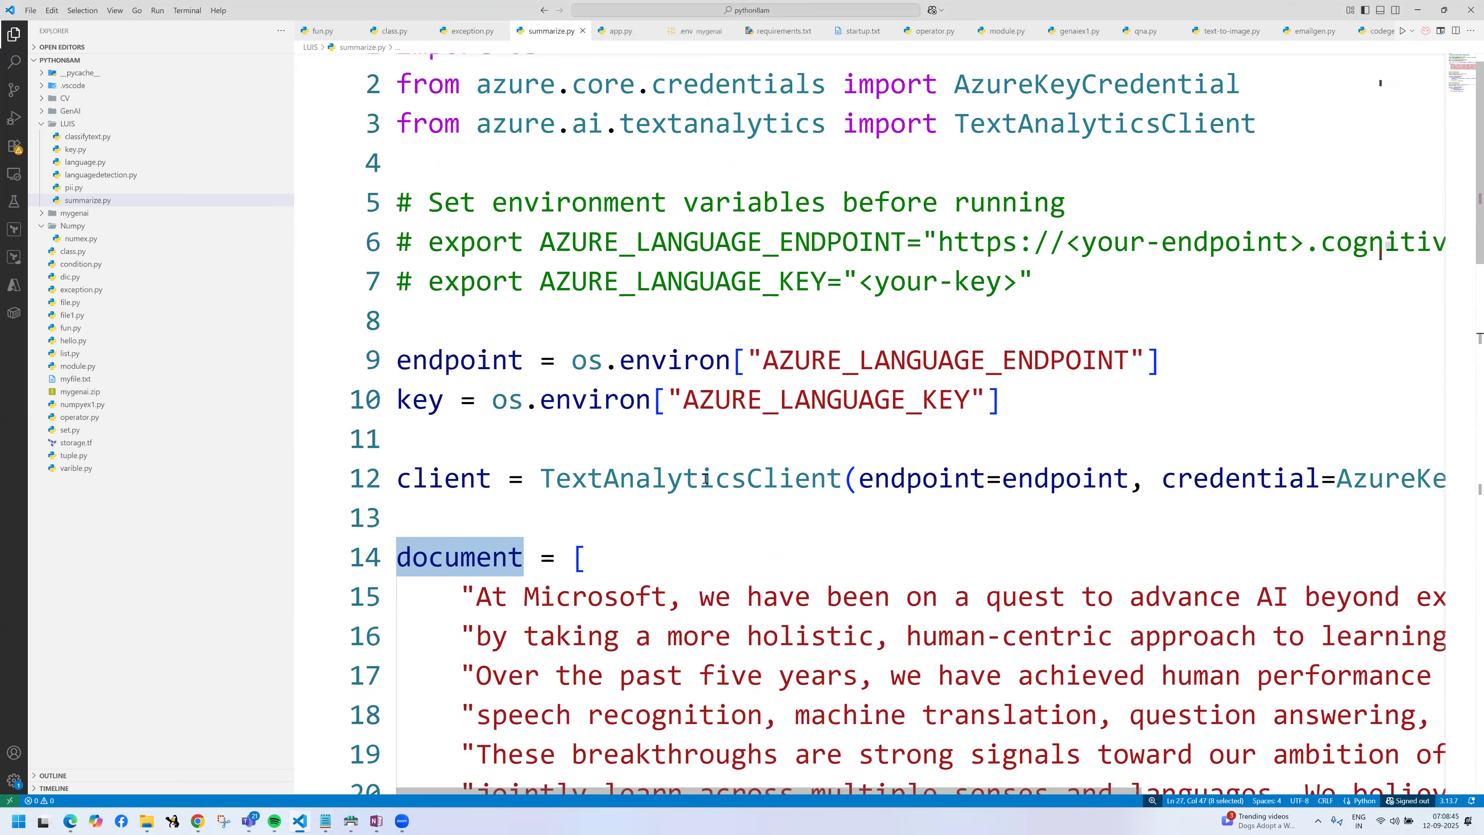
pyautogui.scroll(-1, 705, 479)
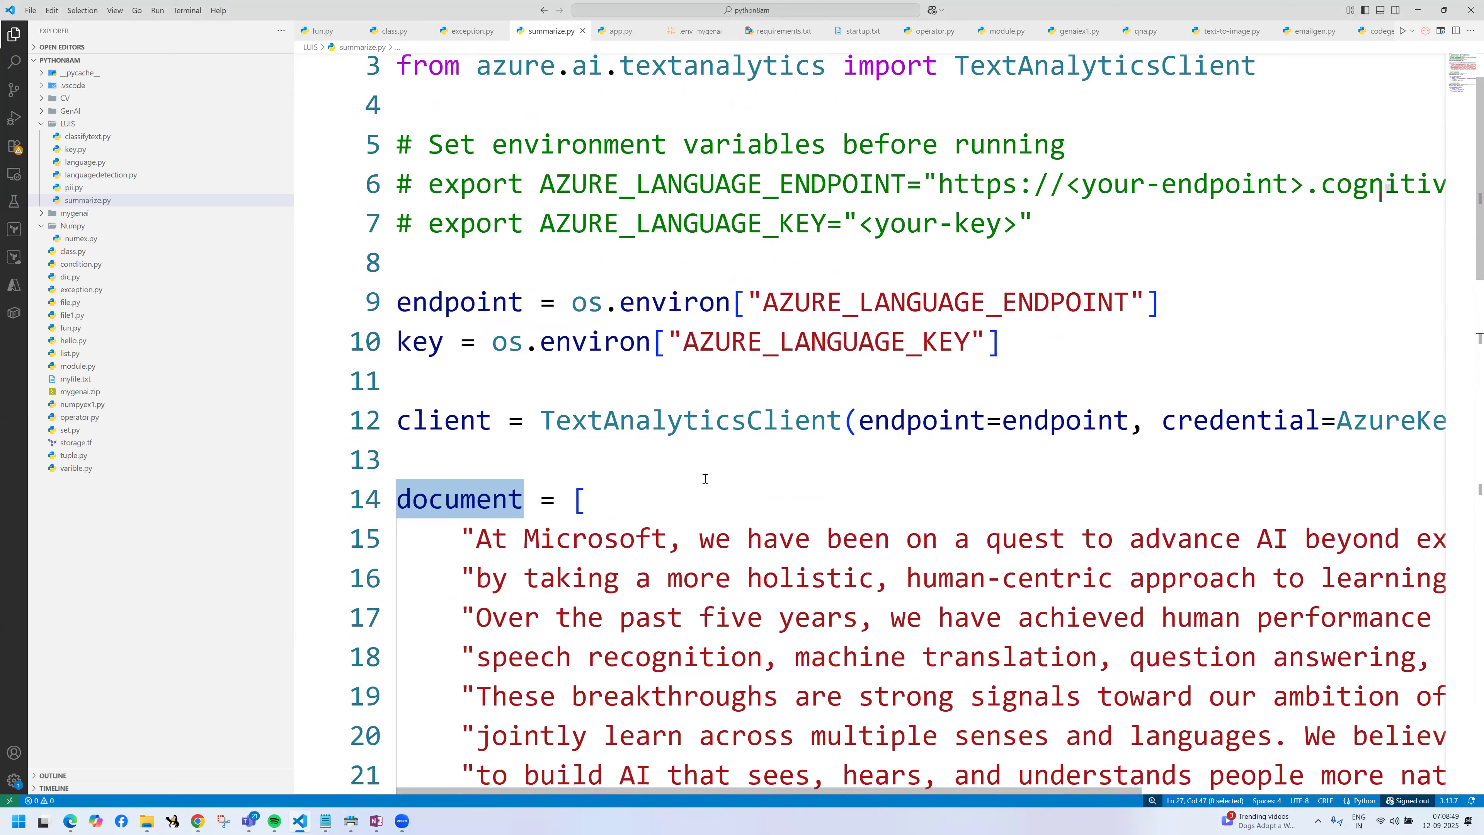
pyautogui.scroll(-4, 706, 478)
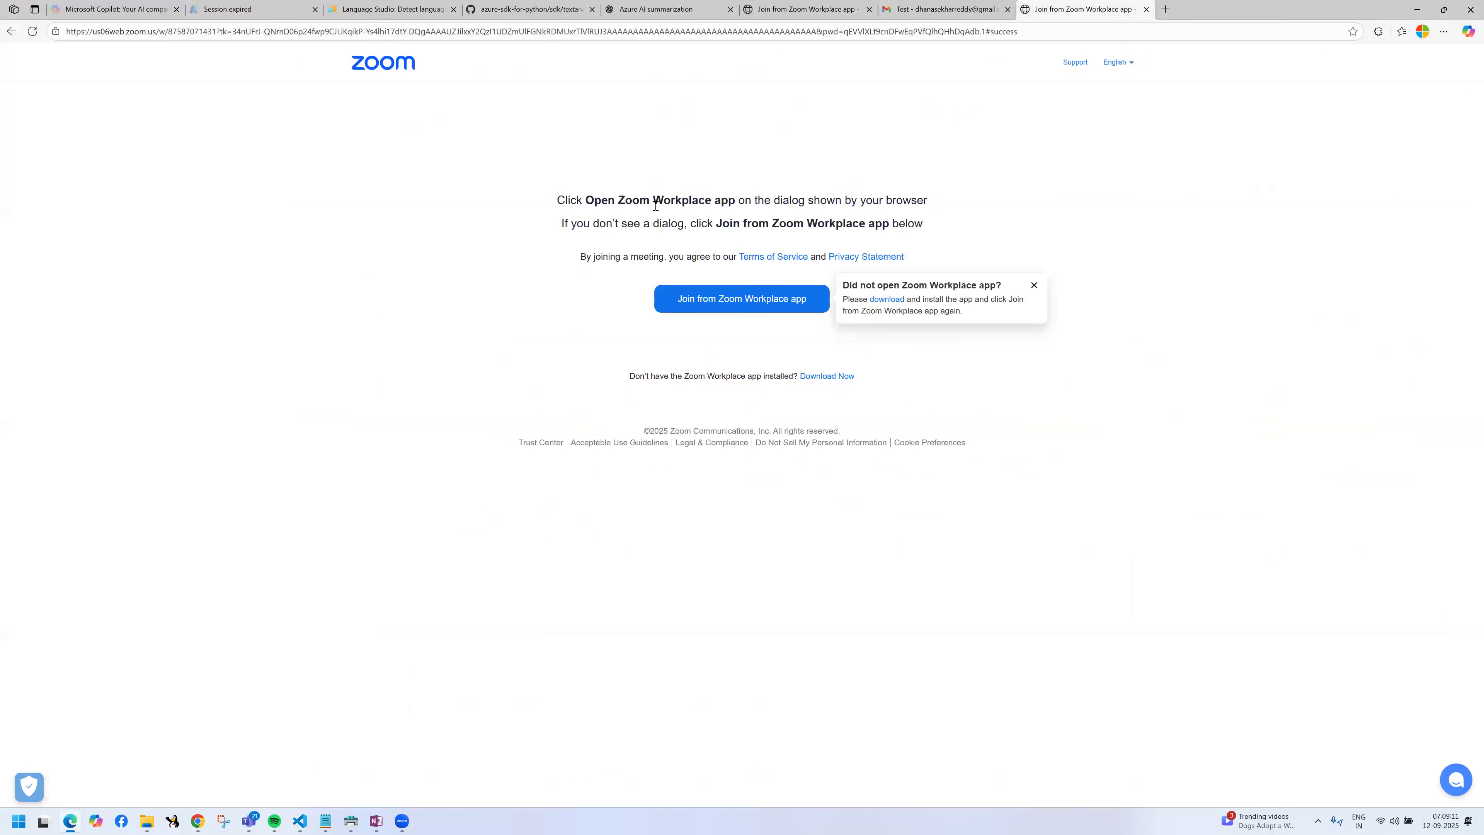
# Step: Close all the open browser tabs, including the Zoom join pages, Language Studio, the expired Azure session and the Copilot chat
pyautogui.middleClick(531, 7)
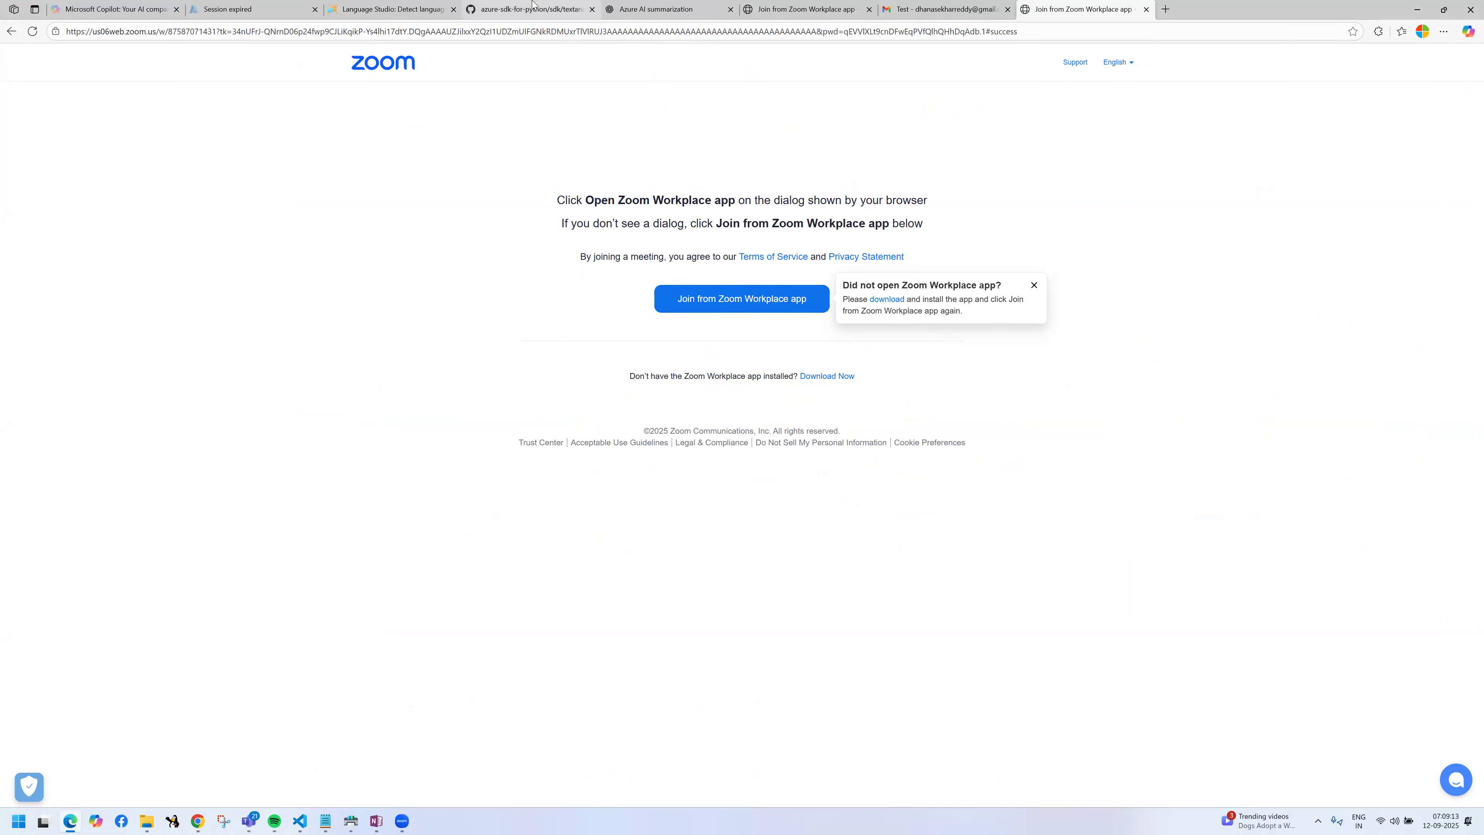
pyautogui.middleClick(532, 7)
pyautogui.middleClick(532, 7)
pyautogui.middleClick(532, 7)
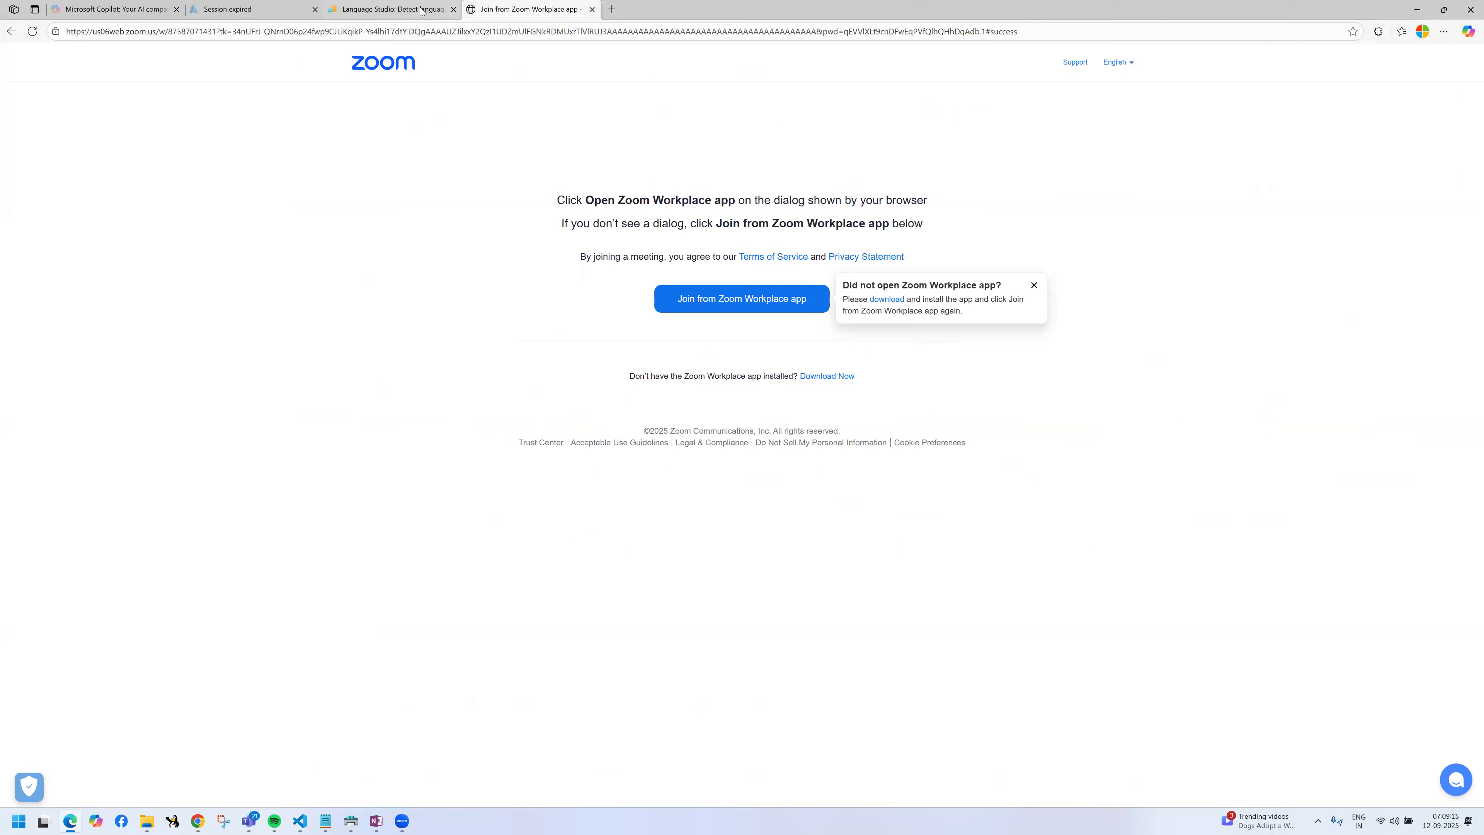
pyautogui.middleClick(389, 9)
pyautogui.hotkey('ctrl', 'w')
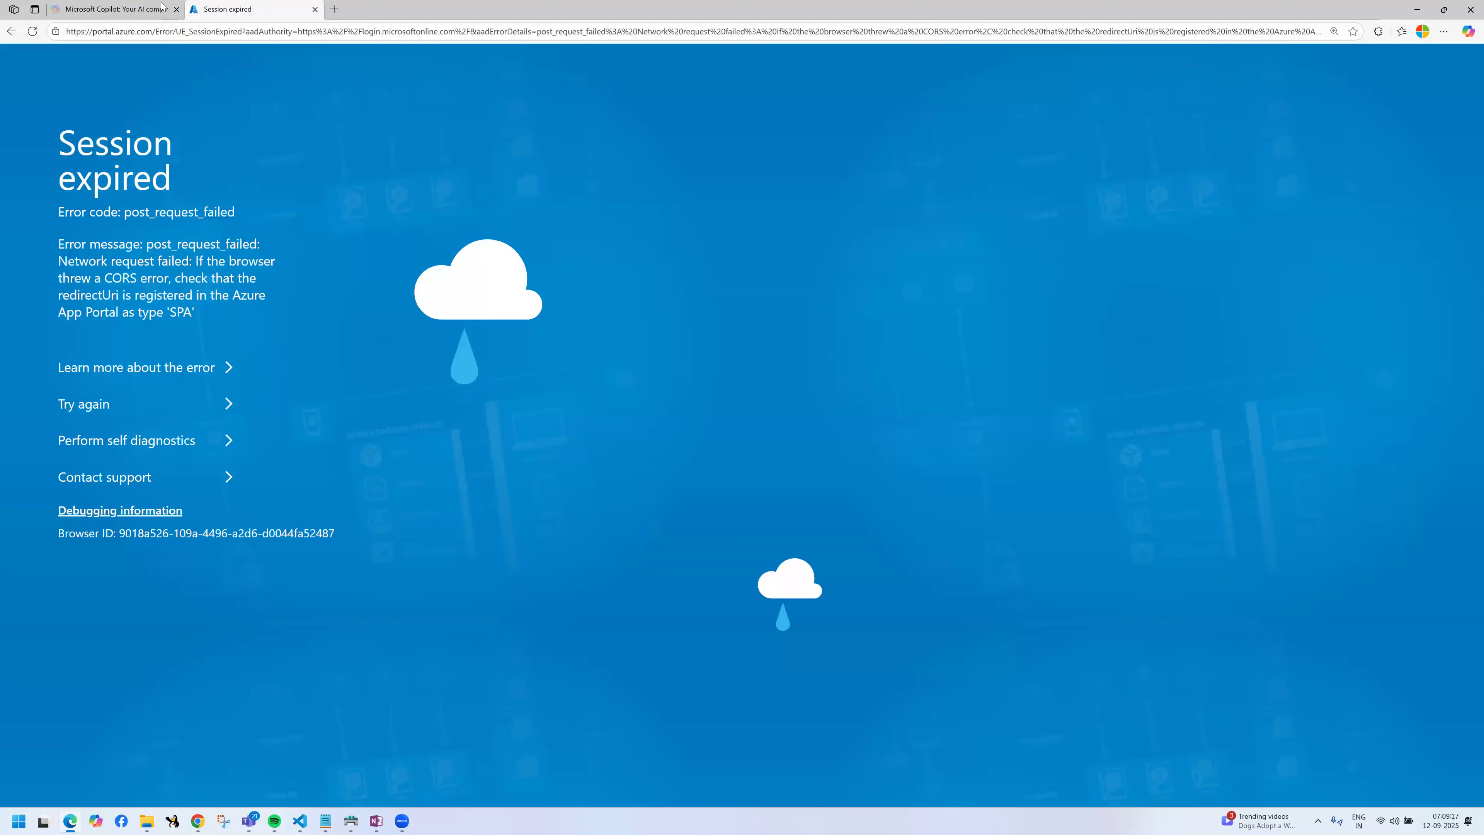
pyautogui.hotkey('ctrl', 'w')
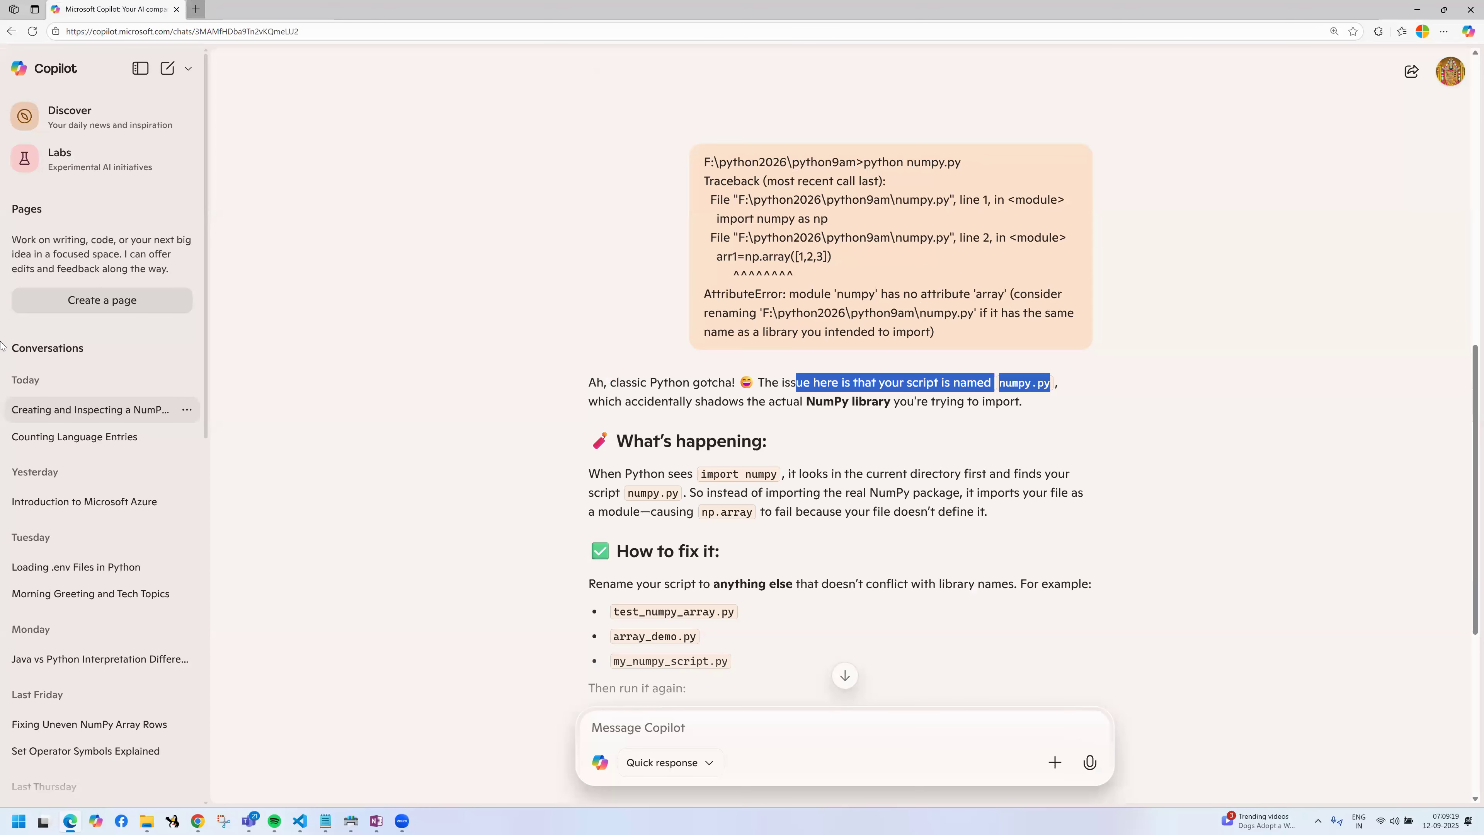
pyautogui.hotkey('ctrl', 'w')
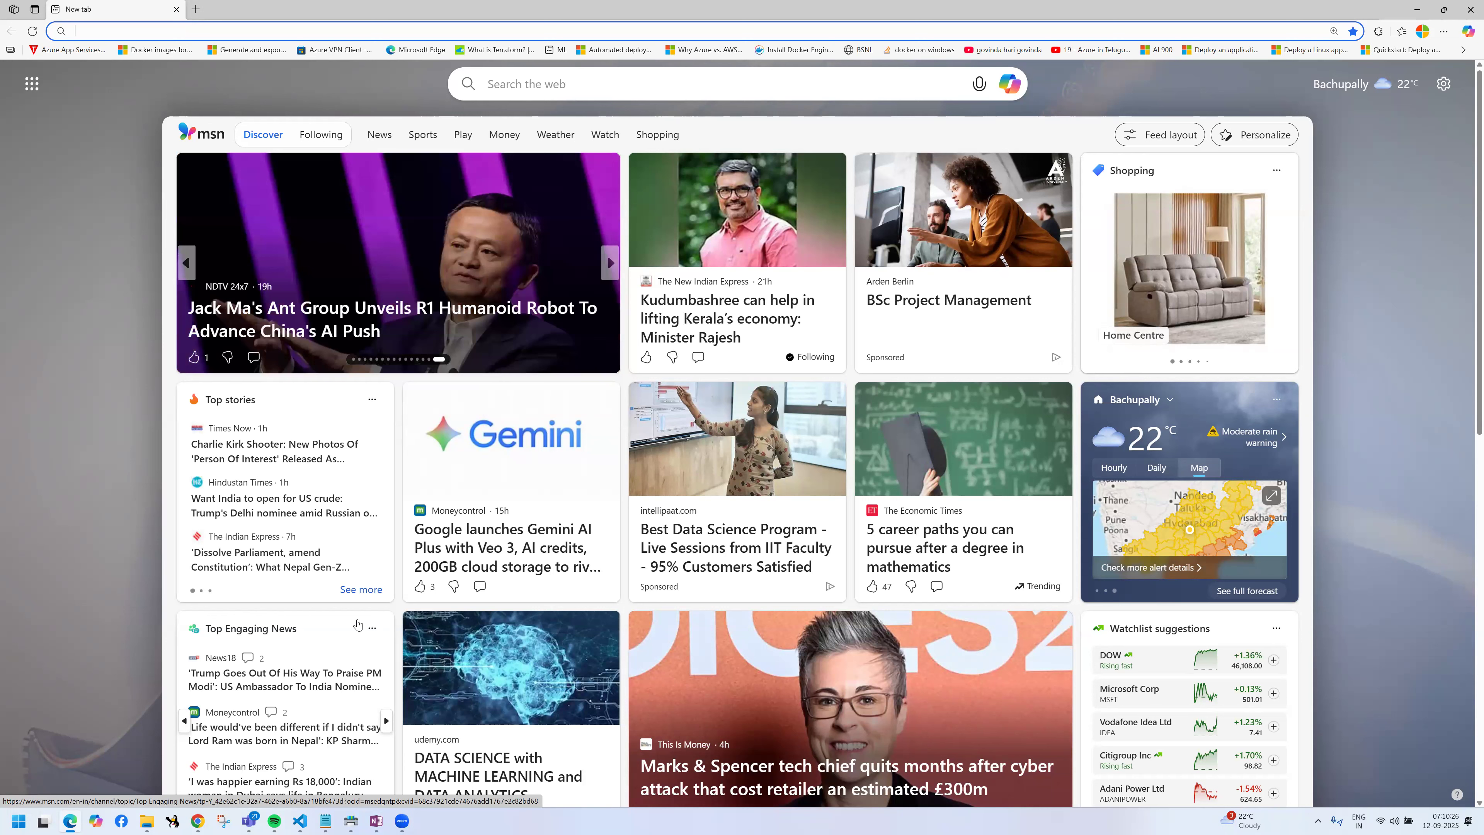
# Step: Go to portal.azure.com and sign in with the second listed account, which is already signed in
pyautogui.click(163, 35)
pyautogui.write('portal.azure.com')
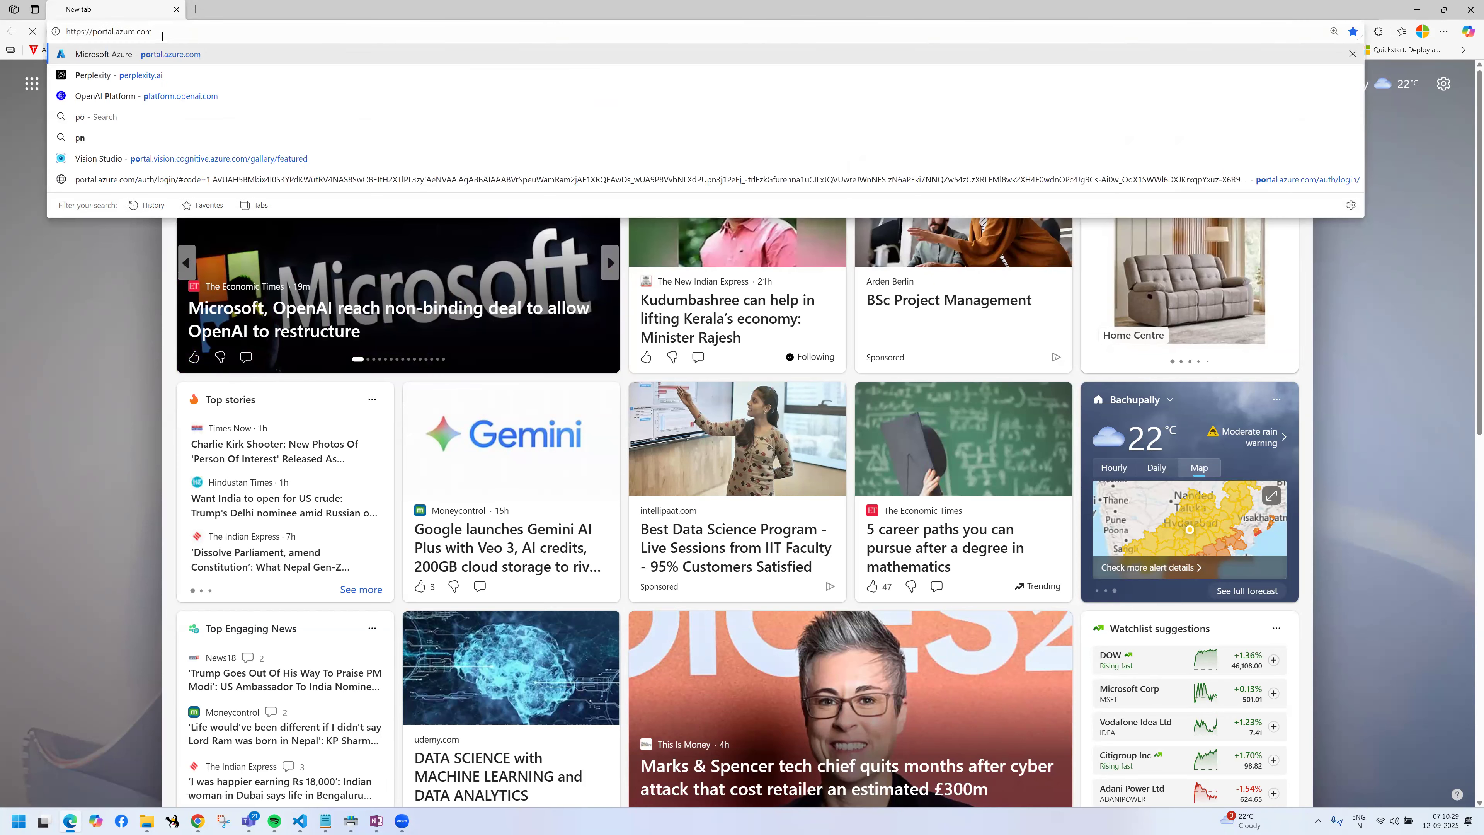
pyautogui.press('Return')
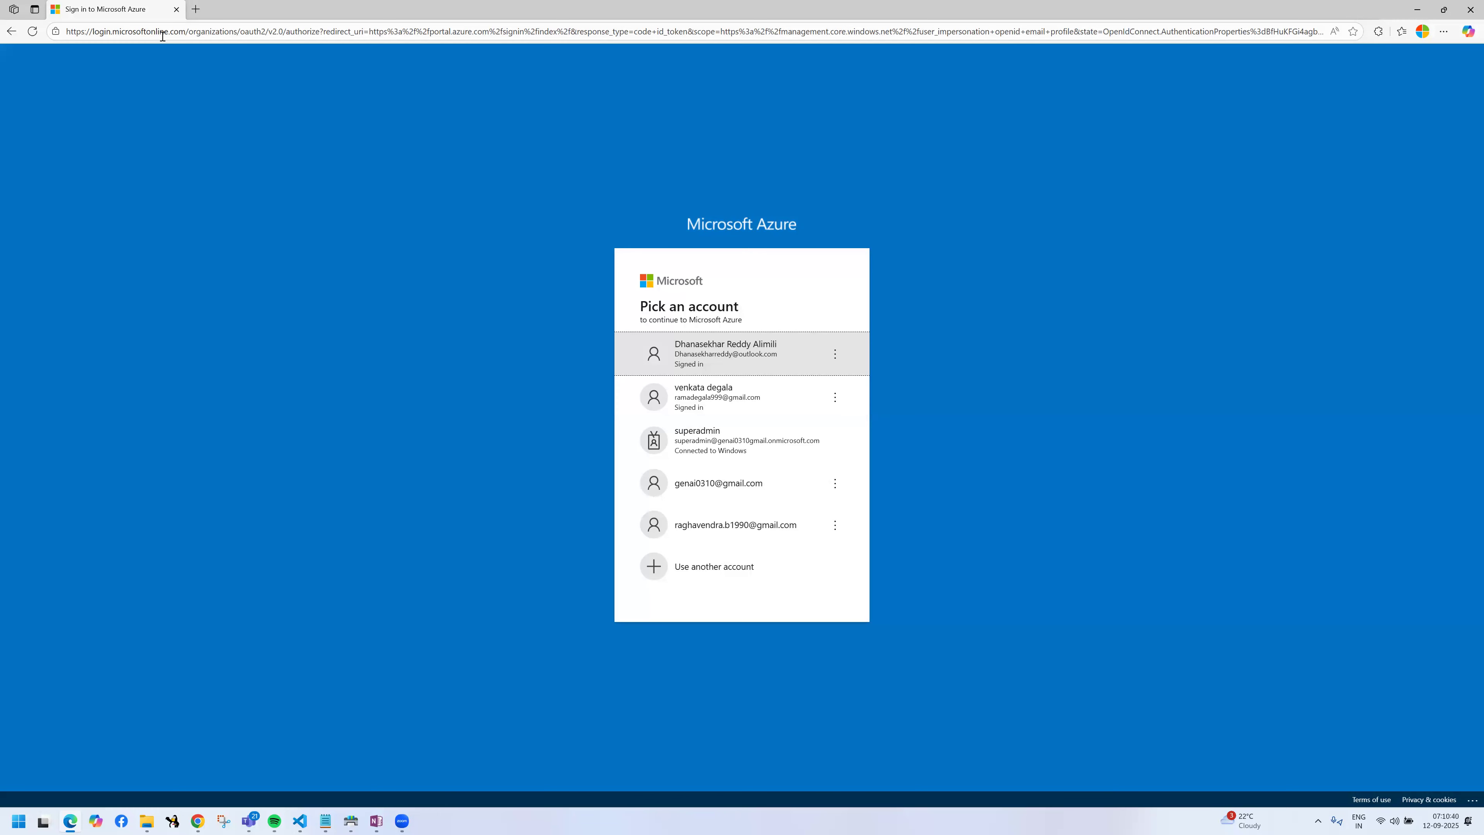
pyautogui.click(750, 399)
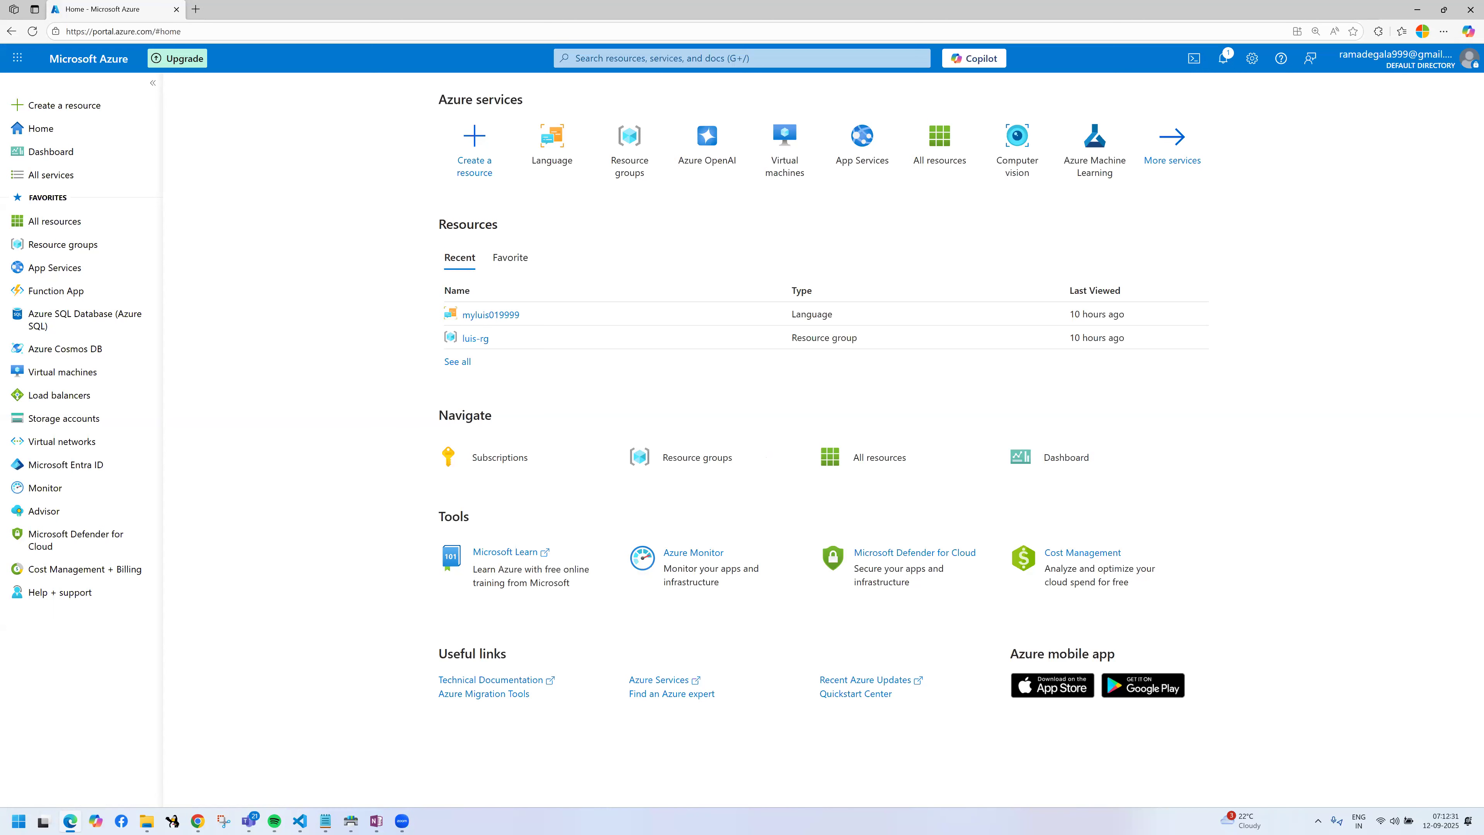
pyautogui.hotkey('ctrl', '2')
pyautogui.moveTo(565, 311)
pyautogui.mouseDown()
pyautogui.moveTo(547, 328)
pyautogui.moveTo(579, 333)
pyautogui.mouseUp()
pyautogui.moveTo(590, 308); pyautogui.dragTo(625, 300)
pyautogui.moveTo(637, 299); pyautogui.dragTo(637, 333)
pyautogui.moveTo(662, 280)
pyautogui.mouseDown()
pyautogui.moveTo(656, 301)
pyautogui.moveTo(693, 307)
pyautogui.mouseUp()
pyautogui.moveTo(705, 283)
pyautogui.mouseDown()
pyautogui.moveTo(716, 294)
pyautogui.moveTo(728, 254)
pyautogui.moveTo(771, 289)
pyautogui.mouseUp()
pyautogui.moveTo(792, 252)
pyautogui.mouseDown()
pyautogui.moveTo(793, 278)
pyautogui.moveTo(800, 245)
pyautogui.mouseUp()
pyautogui.moveTo(820, 239); pyautogui.dragTo(832, 253)
pyautogui.moveTo(850, 257)
pyautogui.mouseDown()
pyautogui.moveTo(841, 234)
pyautogui.moveTo(857, 225)
pyautogui.moveTo(824, 227)
pyautogui.moveTo(849, 213)
pyautogui.moveTo(856, 246)
pyautogui.mouseUp()
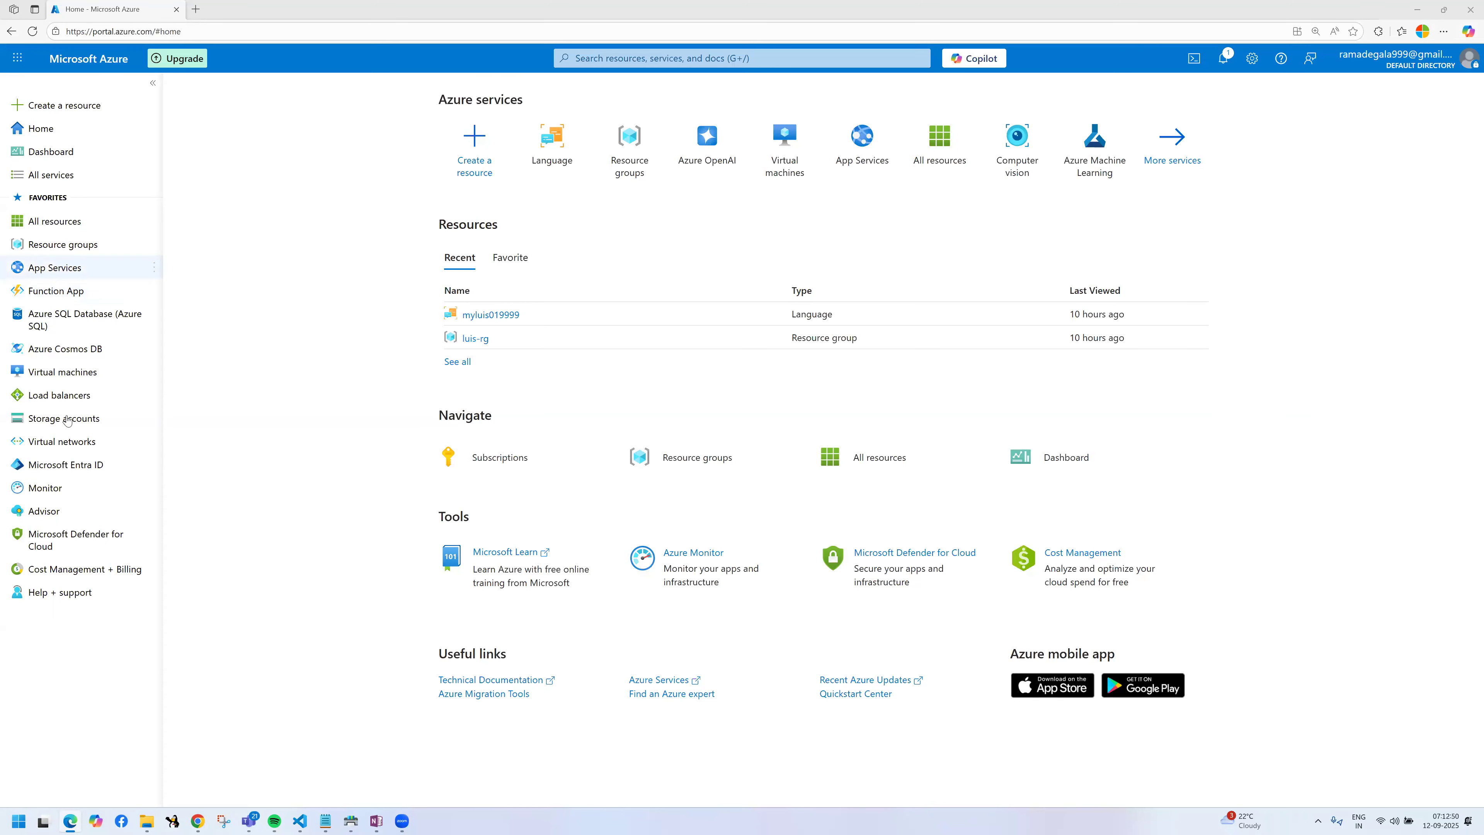
# Step: Open the list of all Azure services in the portal
pyautogui.click(63, 178)
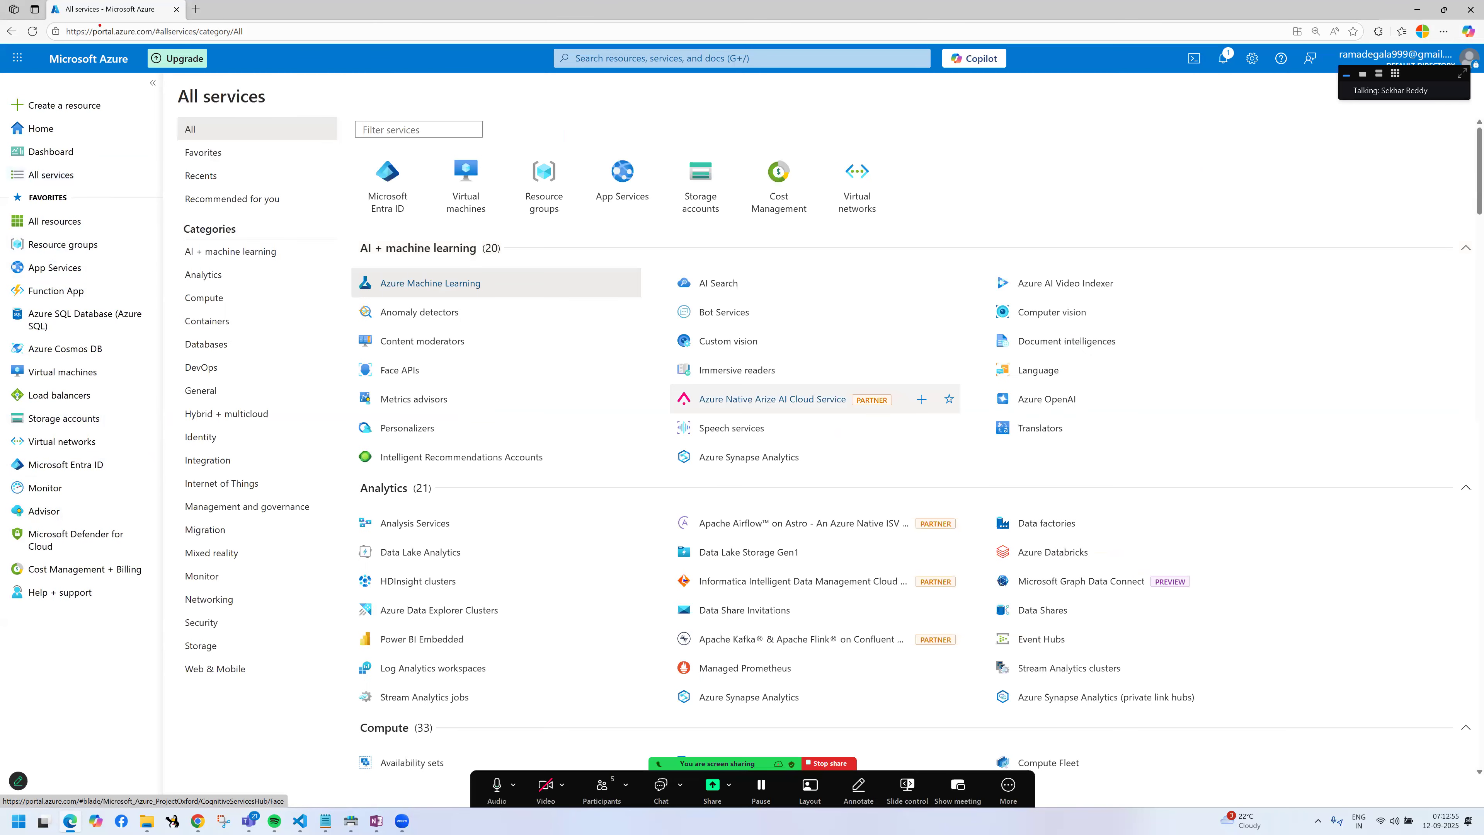
pyautogui.moveTo(78, 19)
pyautogui.mouseDown()
pyautogui.moveTo(181, 46)
pyautogui.moveTo(110, 96)
pyautogui.moveTo(62, 252)
pyautogui.mouseUp()
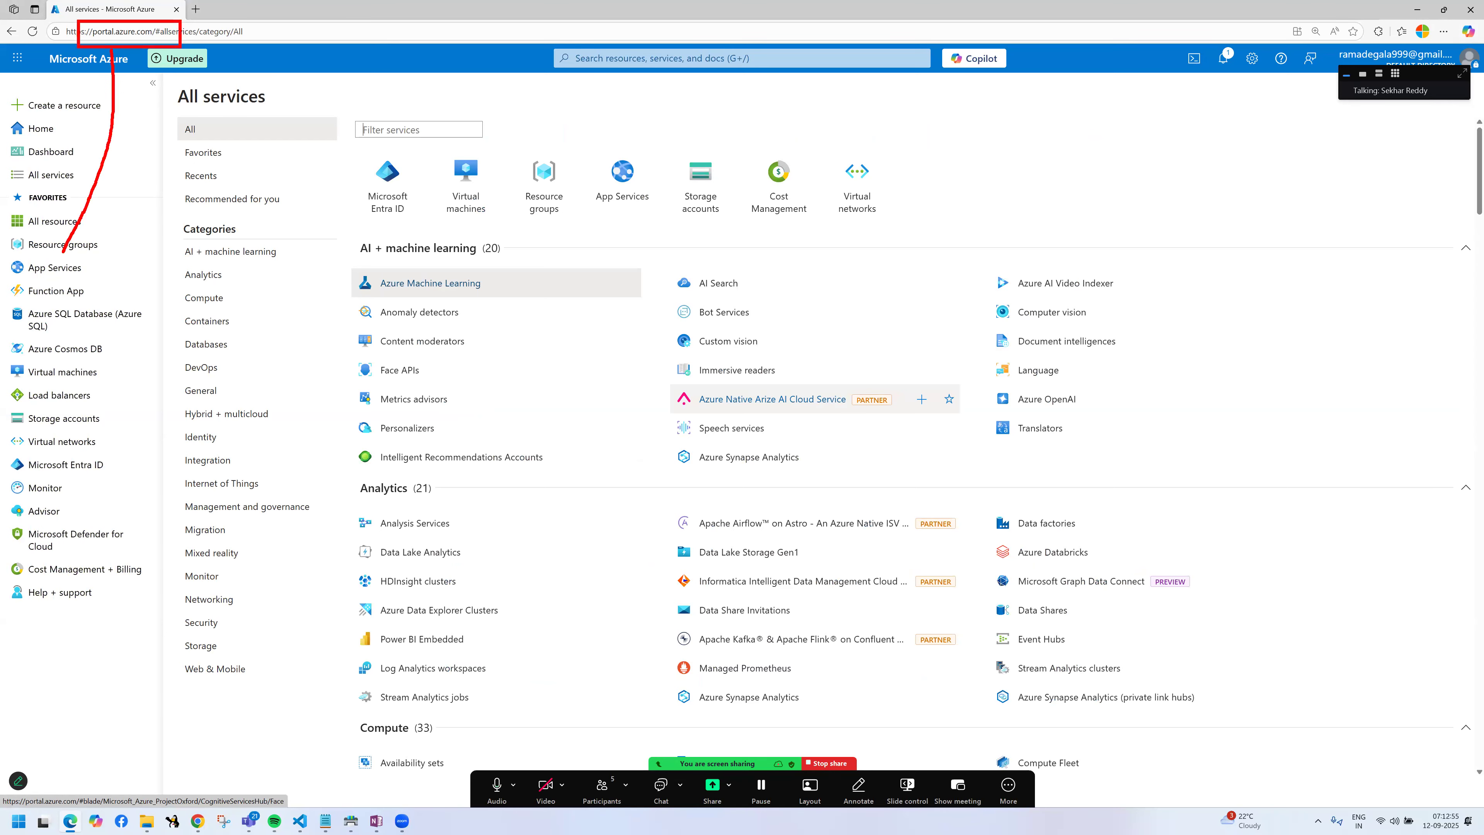
pyautogui.moveTo(2, 215); pyautogui.dragTo(116, 322)
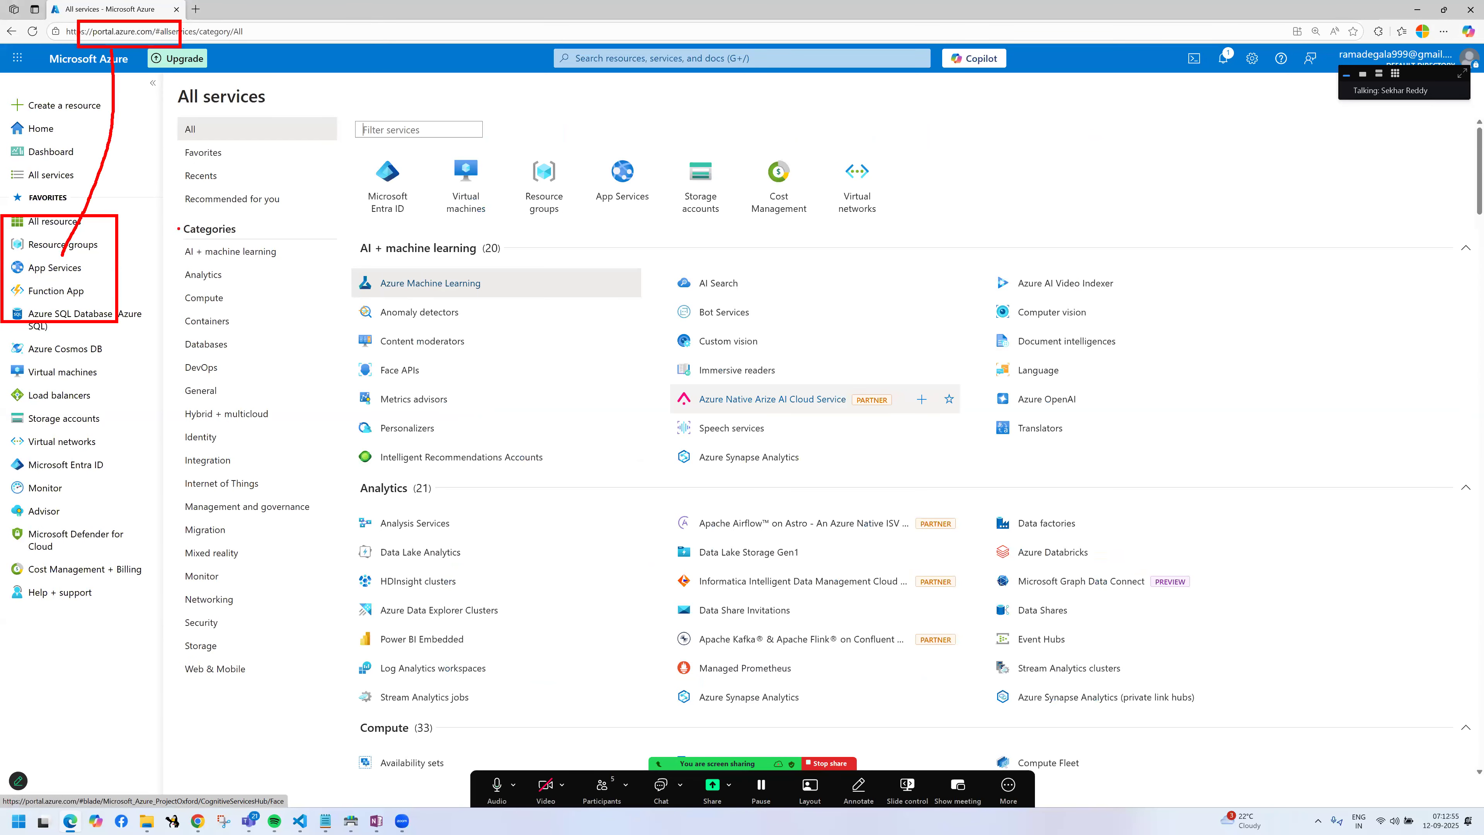
pyautogui.moveTo(177, 226); pyautogui.dragTo(302, 263)
pyautogui.moveTo(161, 261); pyautogui.dragTo(274, 287)
pyautogui.moveTo(167, 292)
pyautogui.mouseDown()
pyautogui.moveTo(269, 309)
pyautogui.moveTo(266, 335)
pyautogui.mouseUp()
pyautogui.moveTo(151, 330); pyautogui.dragTo(267, 353)
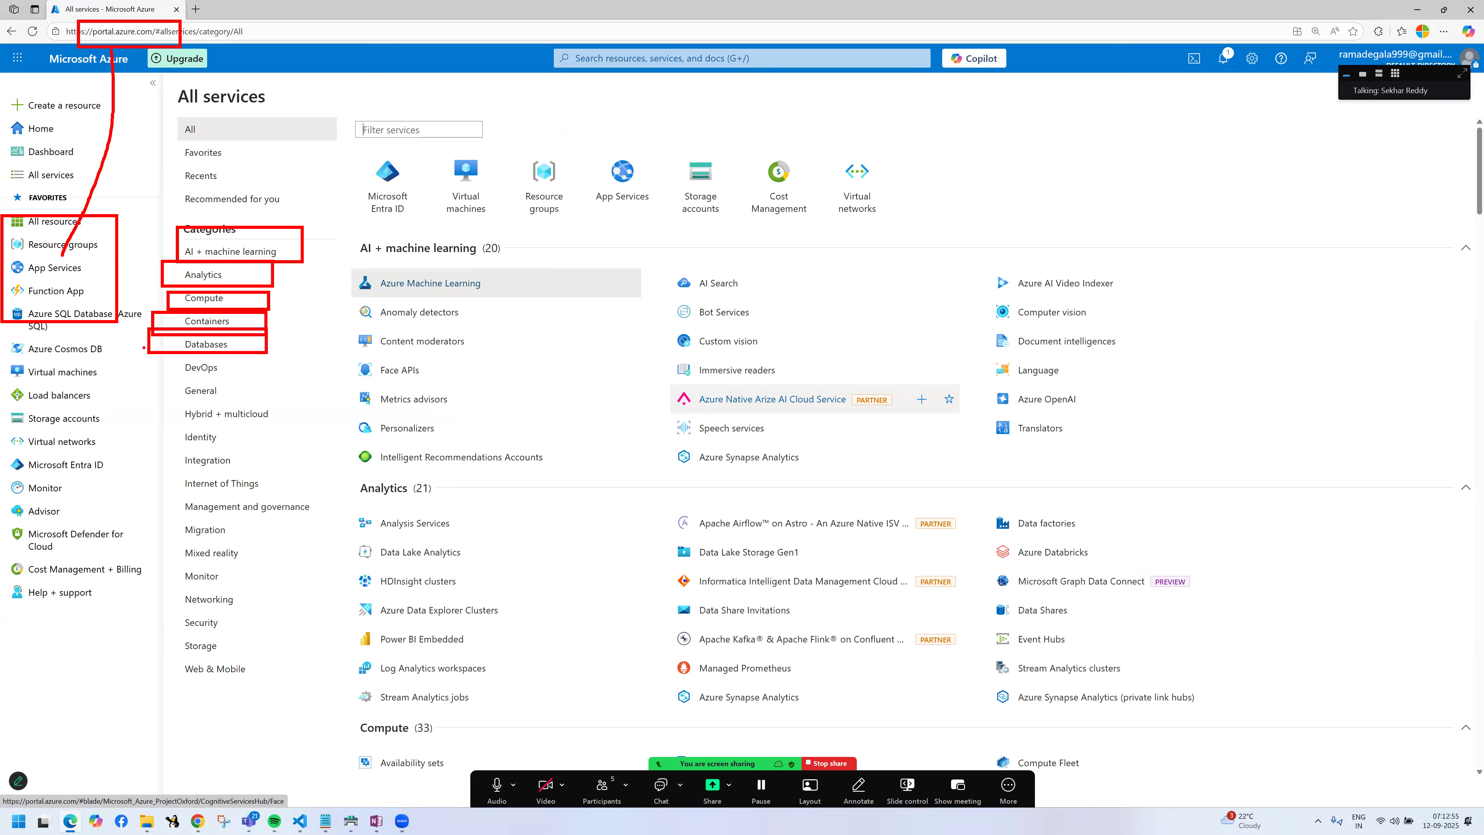
pyautogui.moveTo(143, 348); pyautogui.dragTo(271, 388)
pyautogui.moveTo(159, 381)
pyautogui.mouseDown()
pyautogui.moveTo(281, 391)
pyautogui.moveTo(294, 426)
pyautogui.mouseUp()
pyautogui.moveTo(150, 431); pyautogui.dragTo(267, 446)
pyautogui.moveTo(167, 448); pyautogui.dragTo(291, 468)
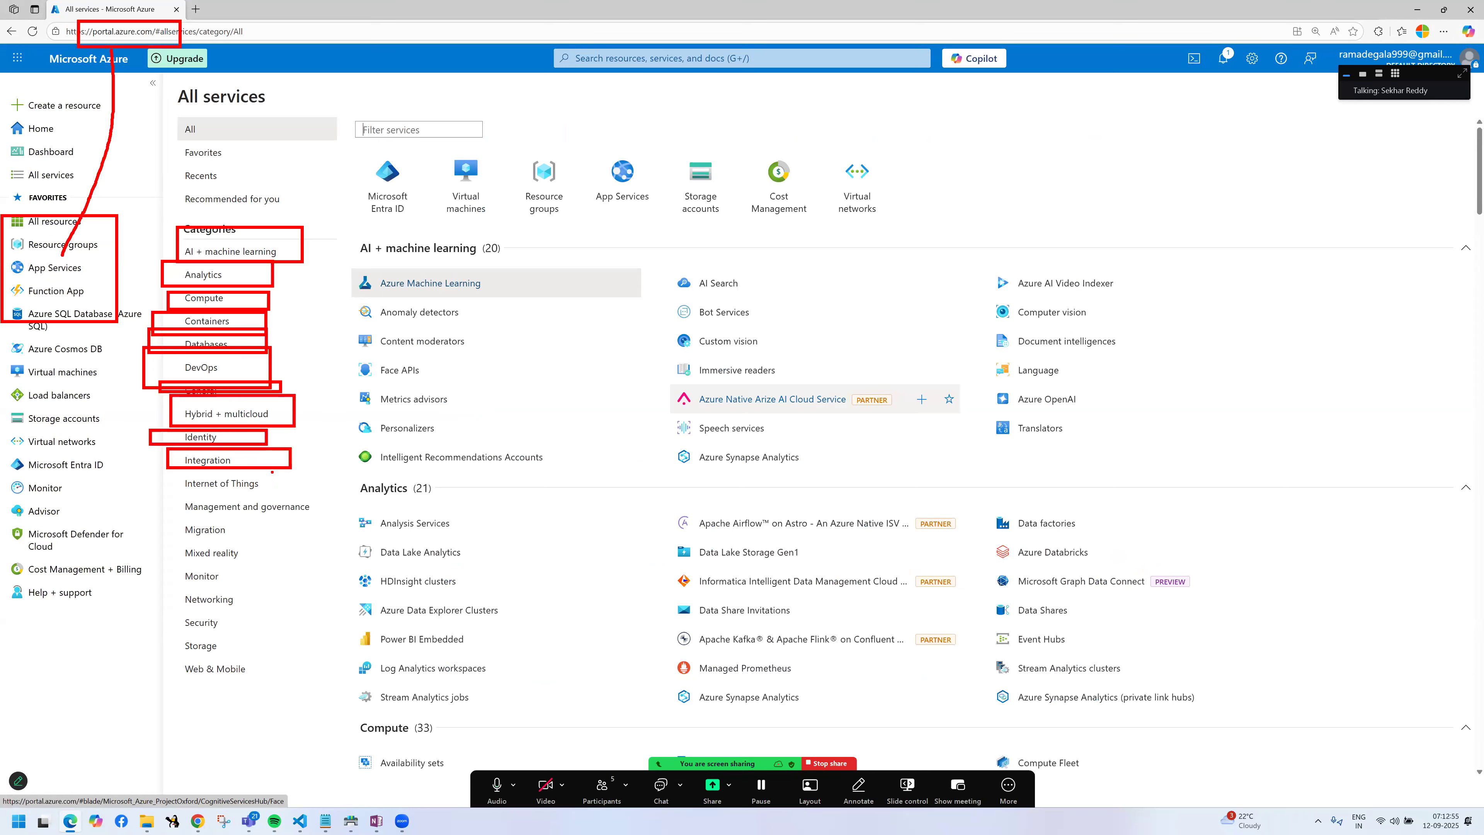
pyautogui.moveTo(173, 470); pyautogui.dragTo(301, 490)
pyautogui.moveTo(168, 493); pyautogui.dragTo(320, 525)
pyautogui.moveTo(131, 524); pyautogui.dragTo(271, 555)
pyautogui.moveTo(145, 546); pyautogui.dragTo(264, 563)
pyautogui.moveTo(144, 571)
pyautogui.mouseDown()
pyautogui.moveTo(242, 594)
pyautogui.moveTo(227, 630)
pyautogui.mouseUp()
pyautogui.moveTo(126, 628); pyautogui.dragTo(246, 662)
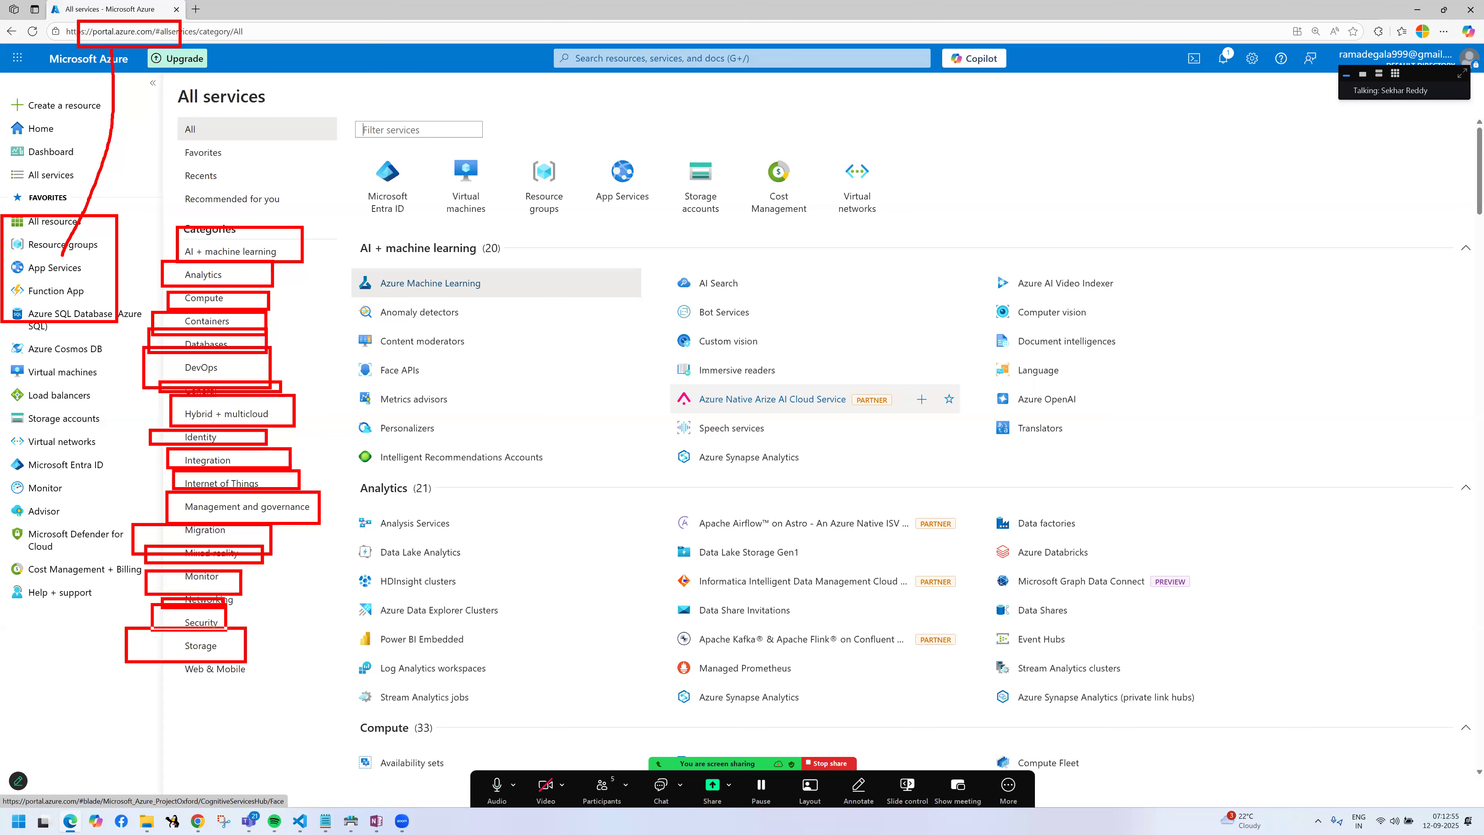
pyautogui.moveTo(136, 658); pyautogui.dragTo(233, 685)
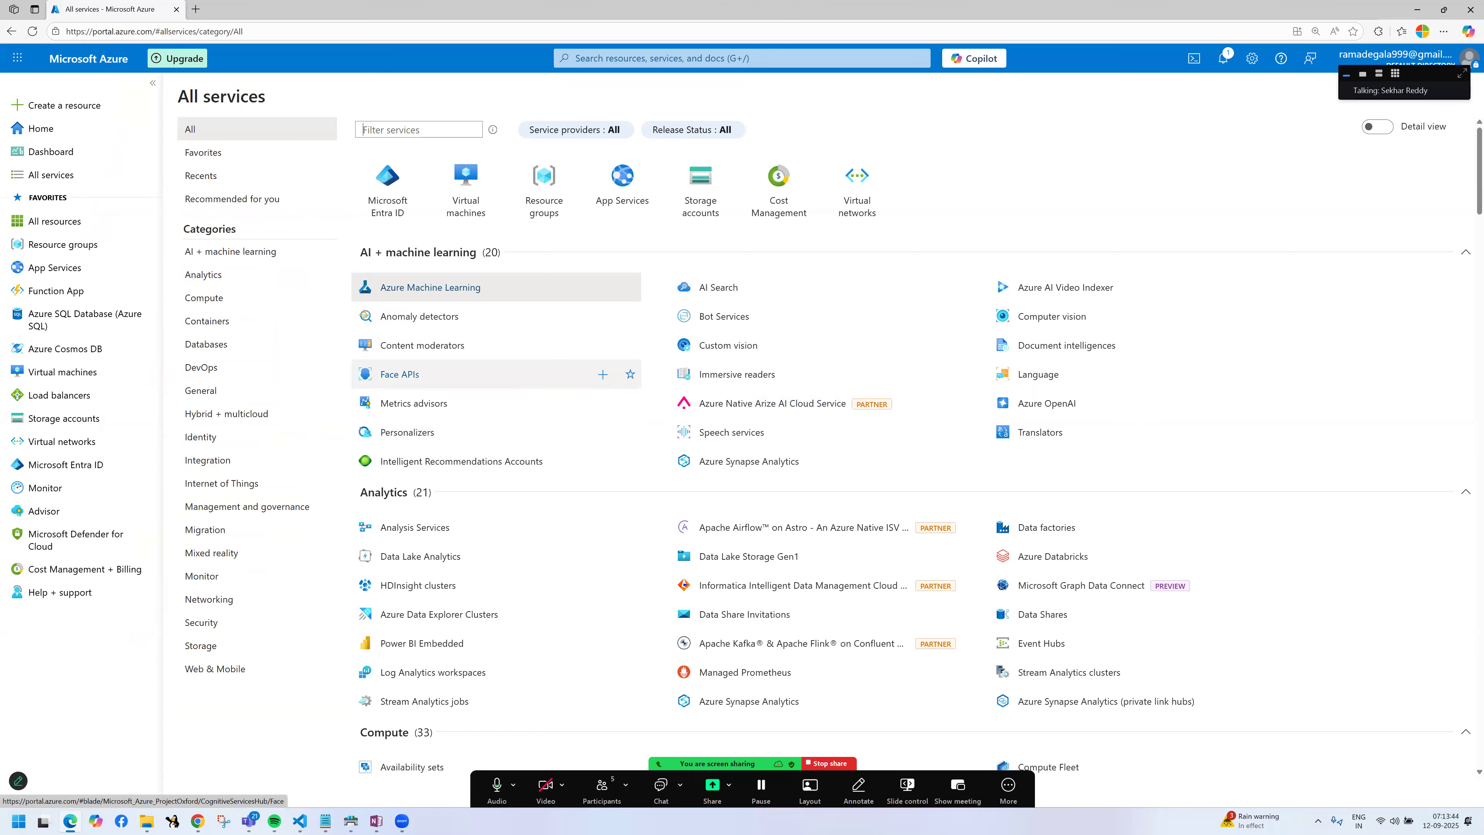
# Step: Show only the services in the AI + machine learning category
pyautogui.click(221, 252)
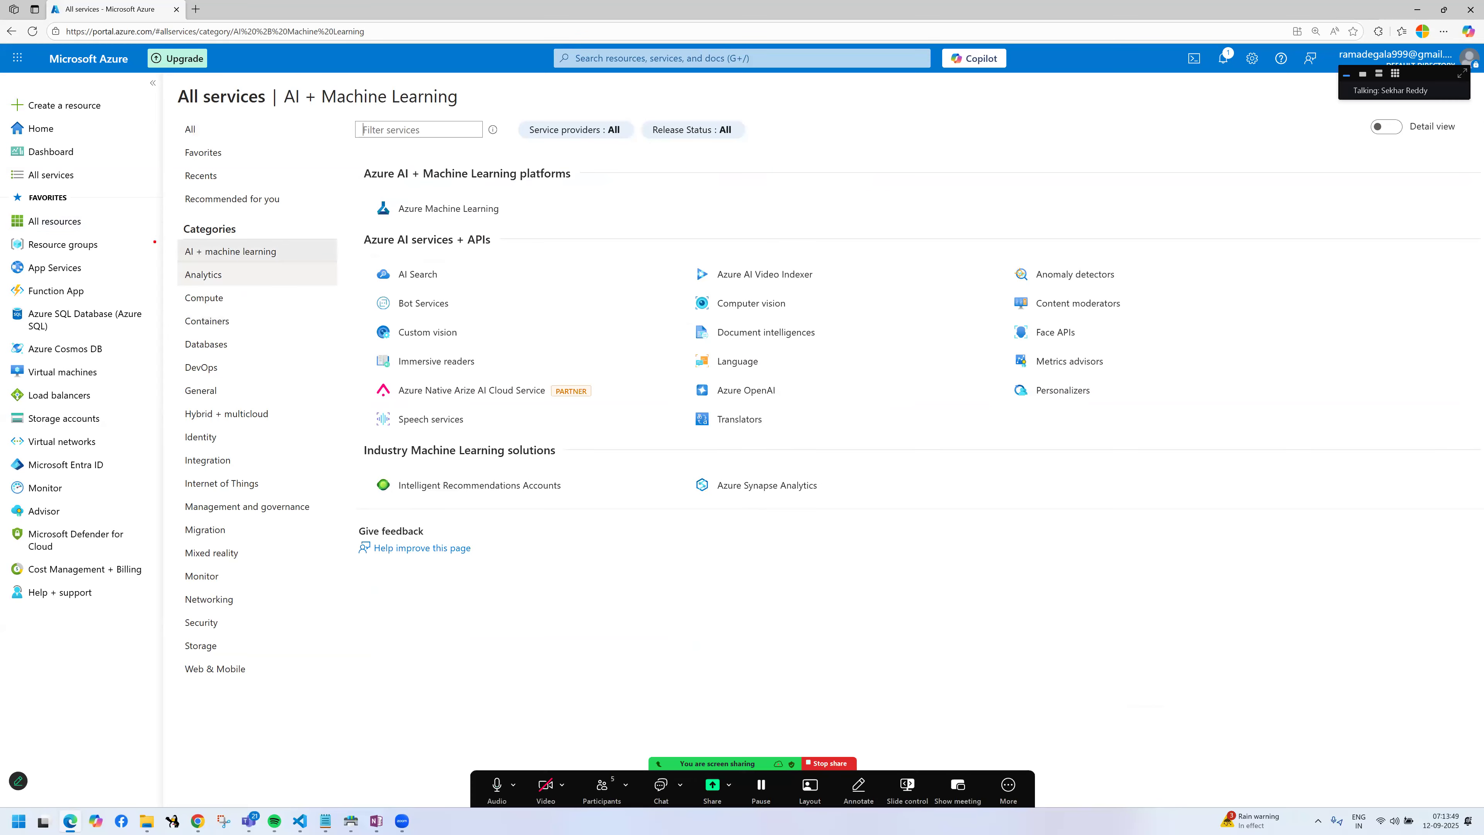
pyautogui.moveTo(174, 235); pyautogui.dragTo(325, 265)
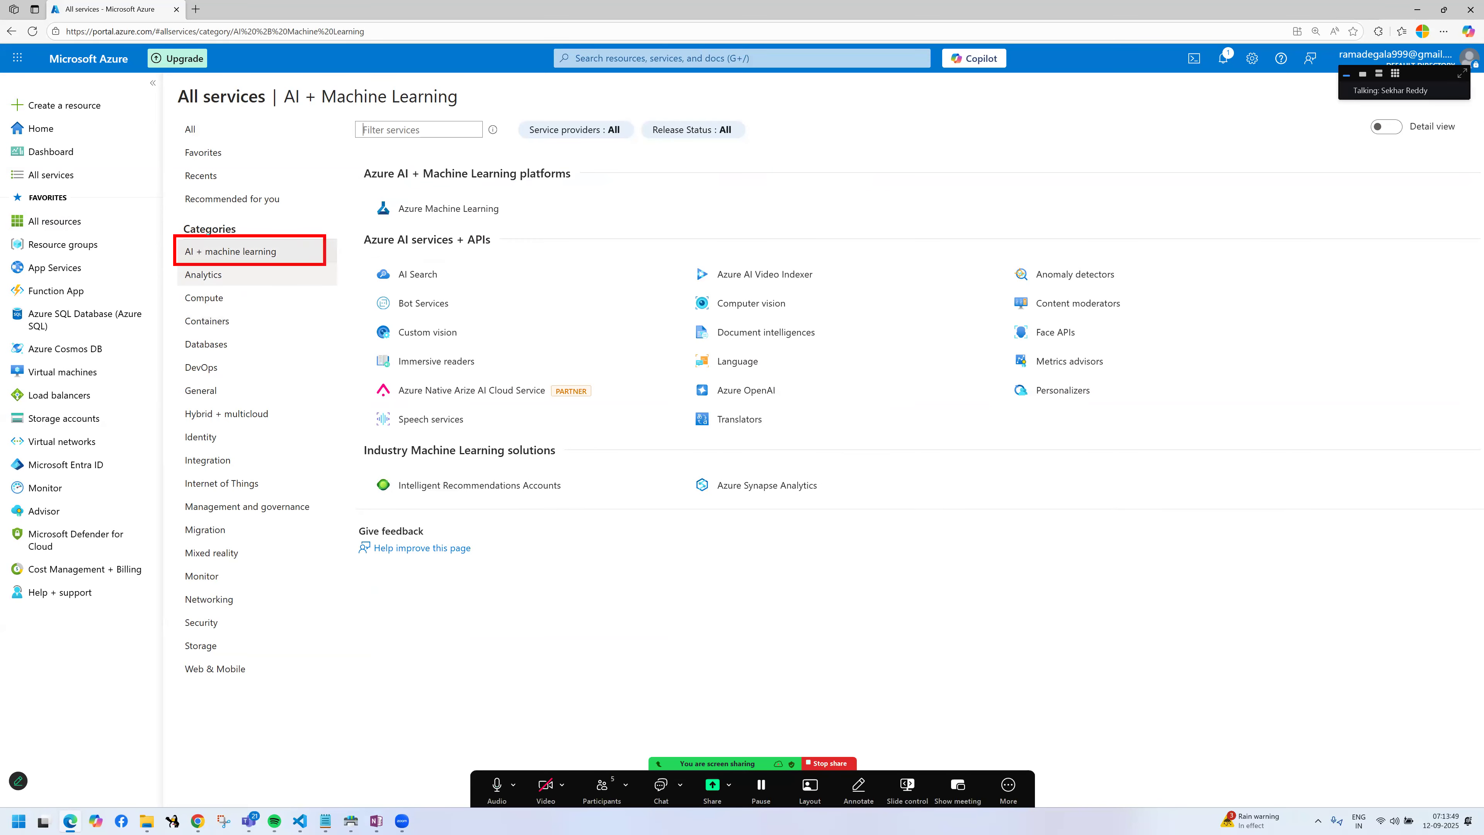
pyautogui.moveTo(267, 232); pyautogui.dragTo(439, 181)
pyautogui.moveTo(402, 288)
pyautogui.mouseDown()
pyautogui.moveTo(456, 283)
pyautogui.moveTo(450, 313)
pyautogui.mouseUp()
pyautogui.moveTo(380, 349)
pyautogui.mouseDown()
pyautogui.moveTo(466, 346)
pyautogui.moveTo(424, 367)
pyautogui.moveTo(535, 363)
pyautogui.mouseUp()
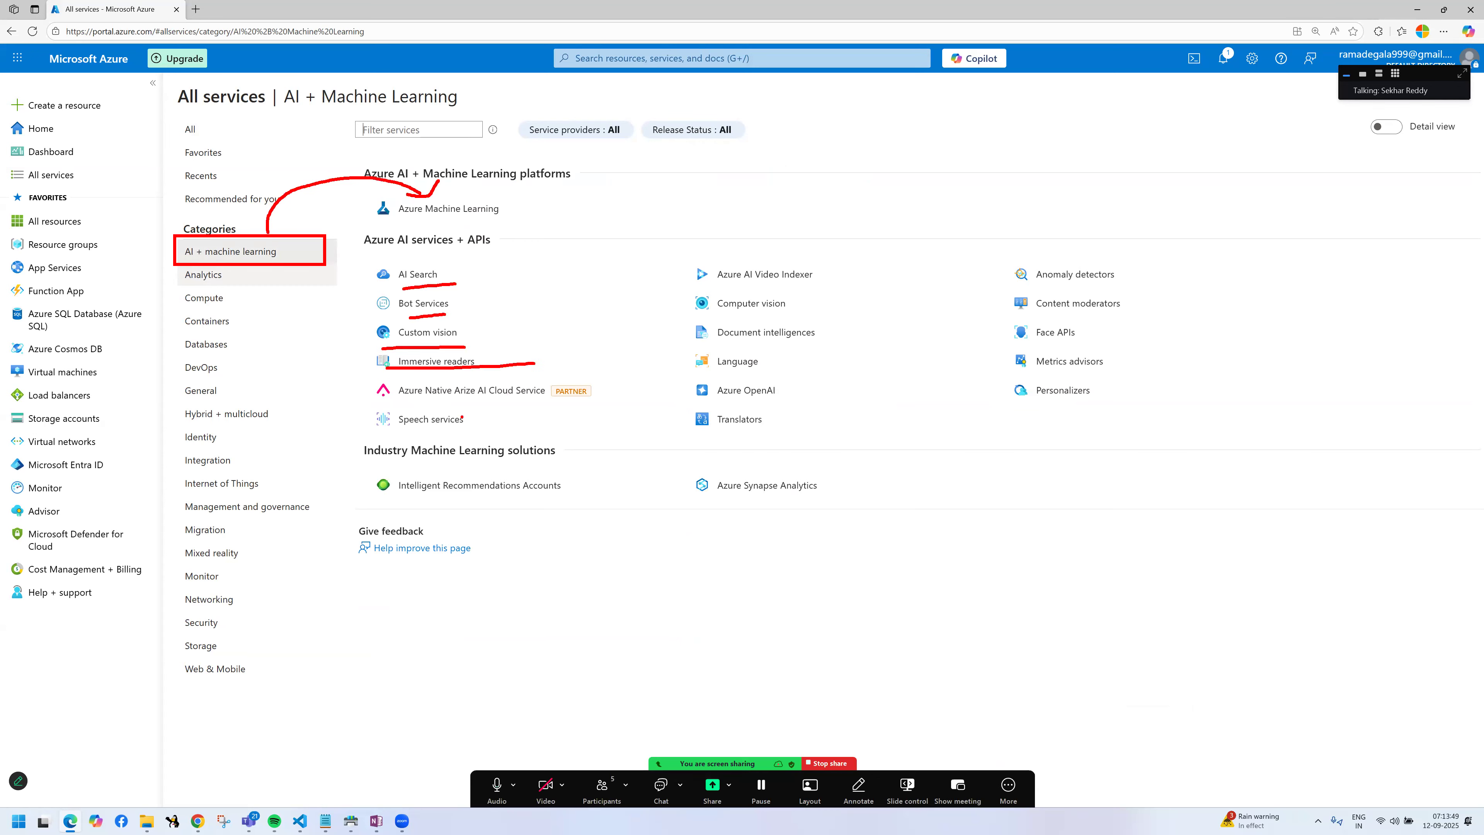
pyautogui.moveTo(391, 431); pyautogui.dragTo(504, 430)
pyautogui.moveTo(743, 289); pyautogui.dragTo(855, 286)
pyautogui.moveTo(741, 316)
pyautogui.mouseDown()
pyautogui.moveTo(803, 313)
pyautogui.moveTo(826, 343)
pyautogui.mouseUp()
pyautogui.moveTo(738, 374); pyautogui.dragTo(801, 370)
pyautogui.moveTo(740, 407)
pyautogui.mouseDown()
pyautogui.moveTo(808, 400)
pyautogui.moveTo(818, 421)
pyautogui.mouseUp()
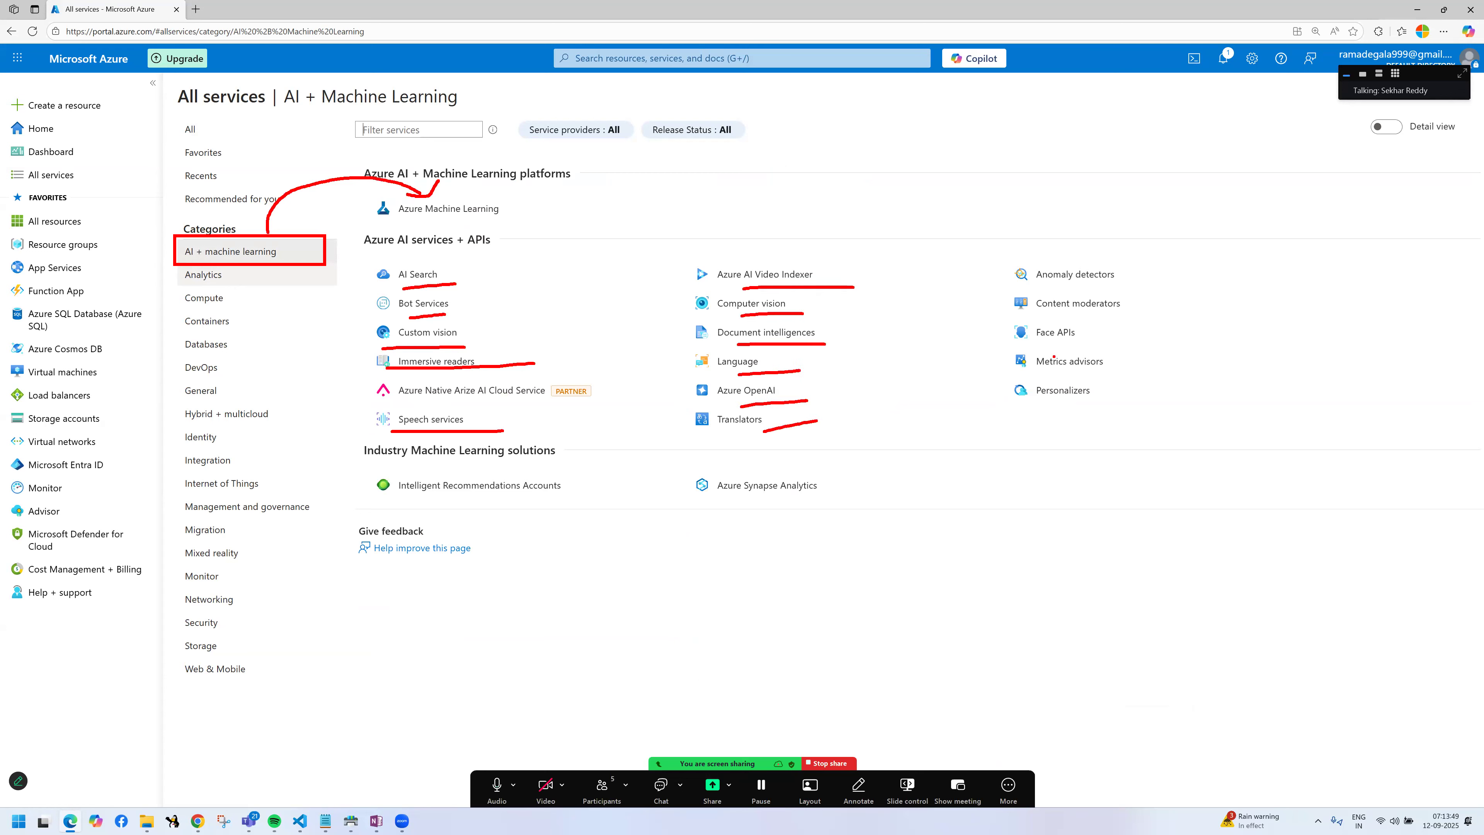
pyautogui.moveTo(1064, 293); pyautogui.dragTo(1110, 286)
pyautogui.moveTo(1083, 347)
pyautogui.mouseDown()
pyautogui.moveTo(1115, 337)
pyautogui.moveTo(1142, 356)
pyautogui.mouseUp()
pyautogui.moveTo(1109, 246)
pyautogui.mouseDown()
pyautogui.moveTo(1128, 249)
pyautogui.moveTo(1112, 370)
pyautogui.mouseUp()
pyautogui.moveTo(915, 239); pyautogui.dragTo(957, 368)
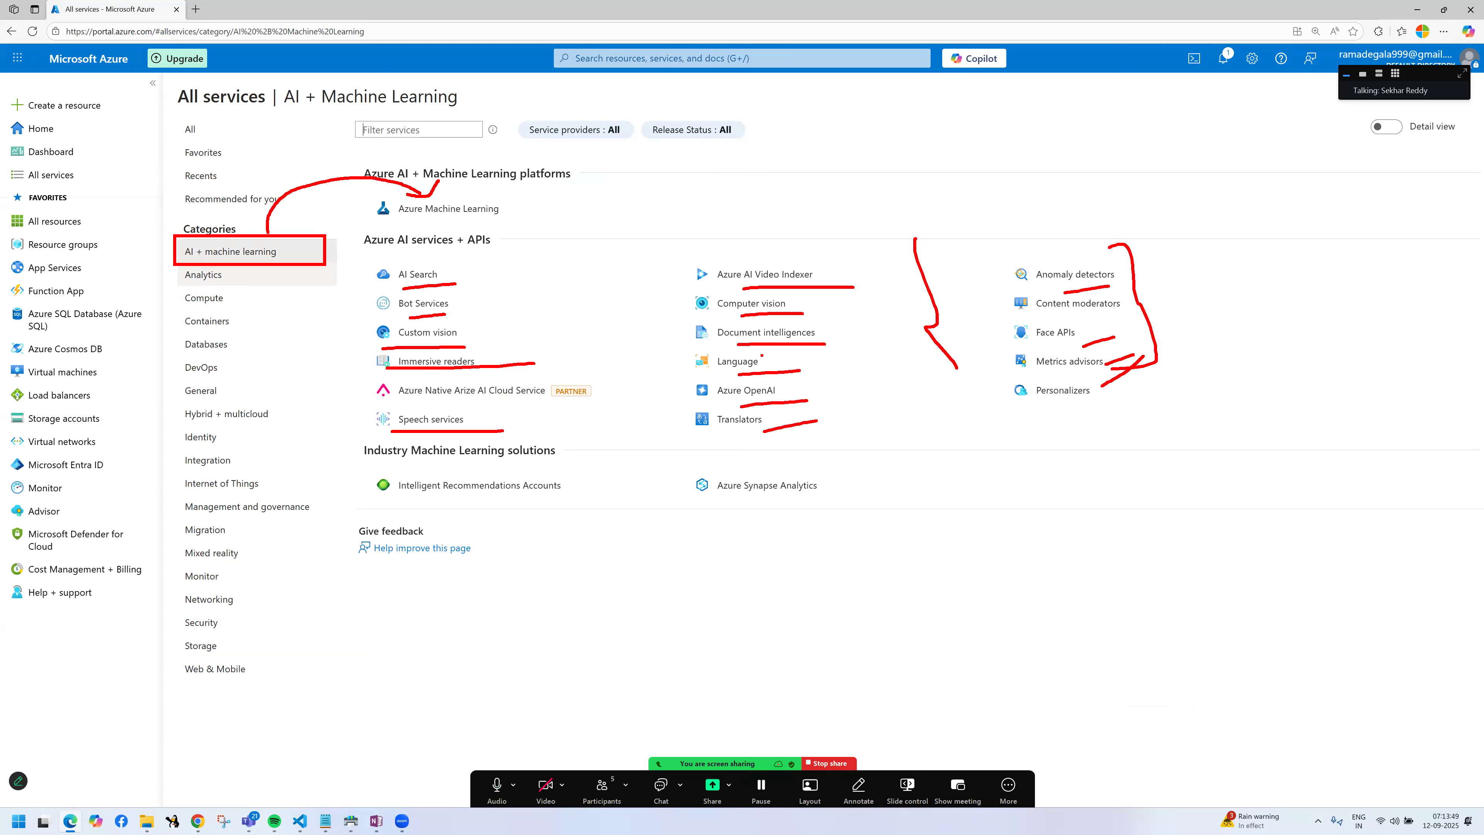
pyautogui.moveTo(949, 562)
pyautogui.mouseDown()
pyautogui.moveTo(966, 605)
pyautogui.moveTo(982, 559)
pyautogui.moveTo(1045, 565)
pyautogui.moveTo(944, 491)
pyautogui.mouseUp()
pyautogui.moveTo(928, 502)
pyautogui.mouseDown()
pyautogui.moveTo(940, 497)
pyautogui.moveTo(904, 471)
pyautogui.moveTo(930, 480)
pyautogui.mouseUp()
pyautogui.moveTo(948, 422); pyautogui.dragTo(948, 436)
pyautogui.click(940, 447)
pyautogui.click(1054, 550)
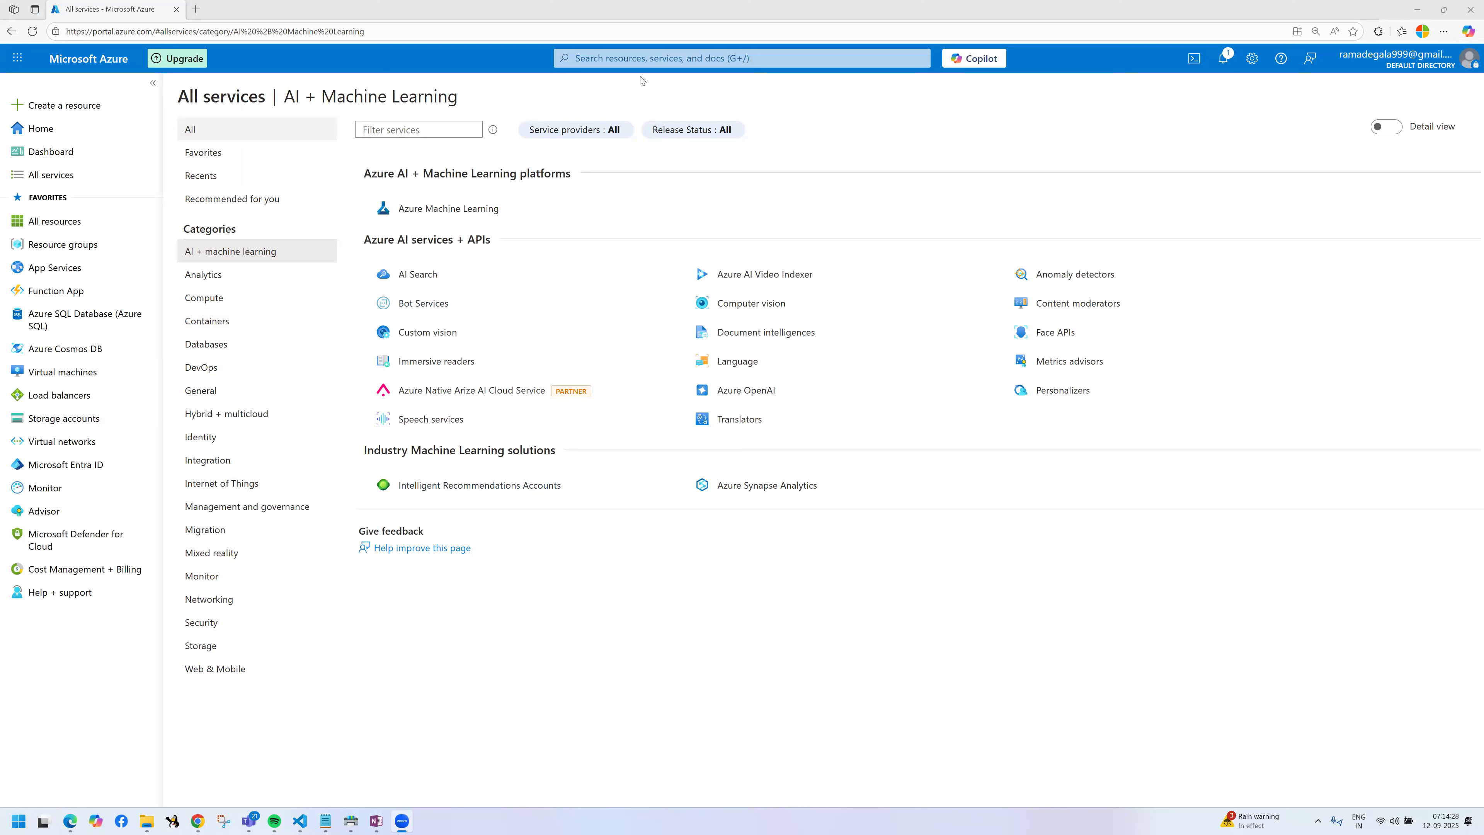
# Step: Search the portal for "opena" and open the Azure OpenAI service
pyautogui.click(637, 59)
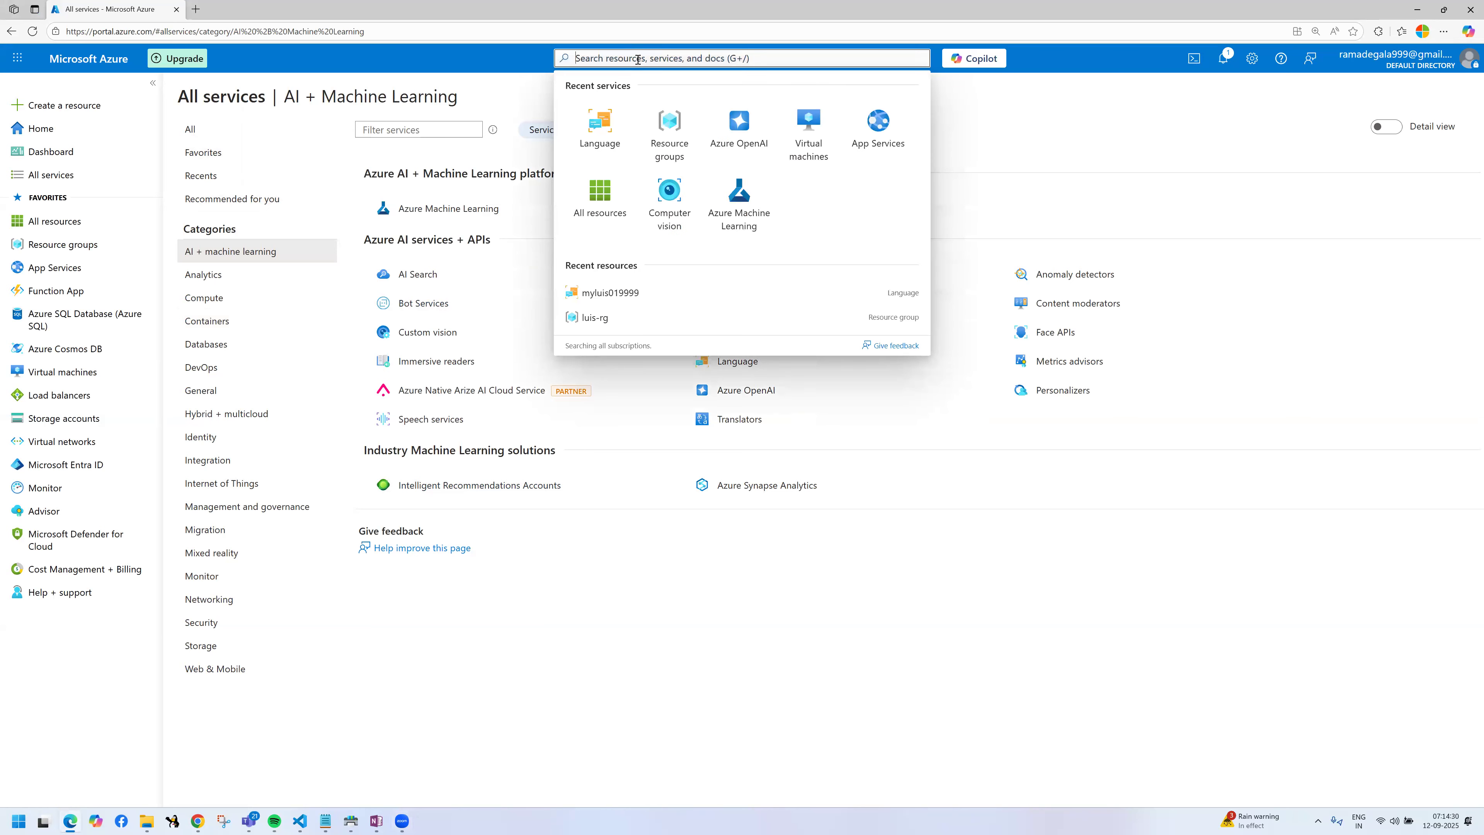
pyautogui.write('opena')
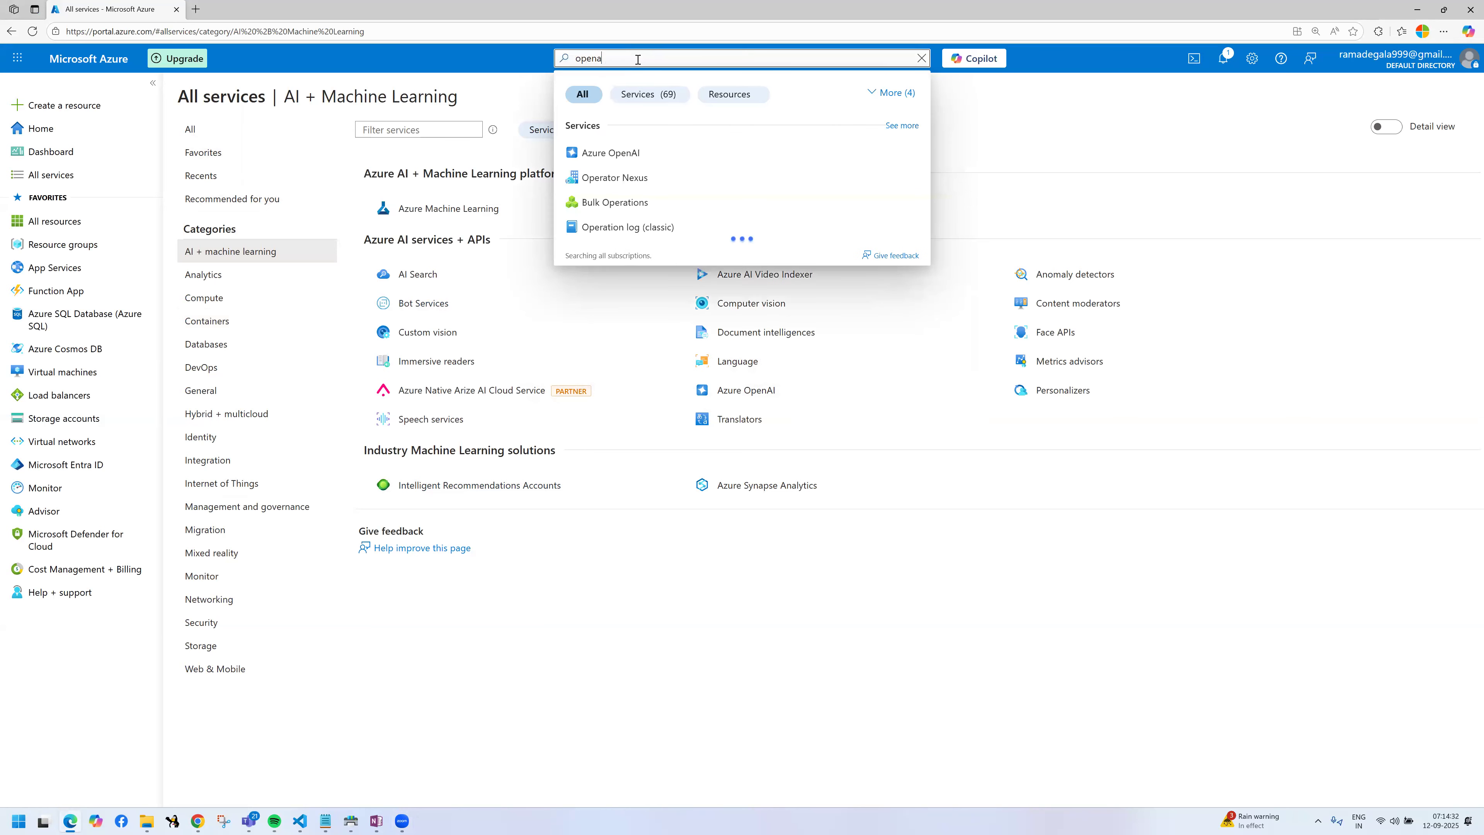
pyautogui.click(635, 153)
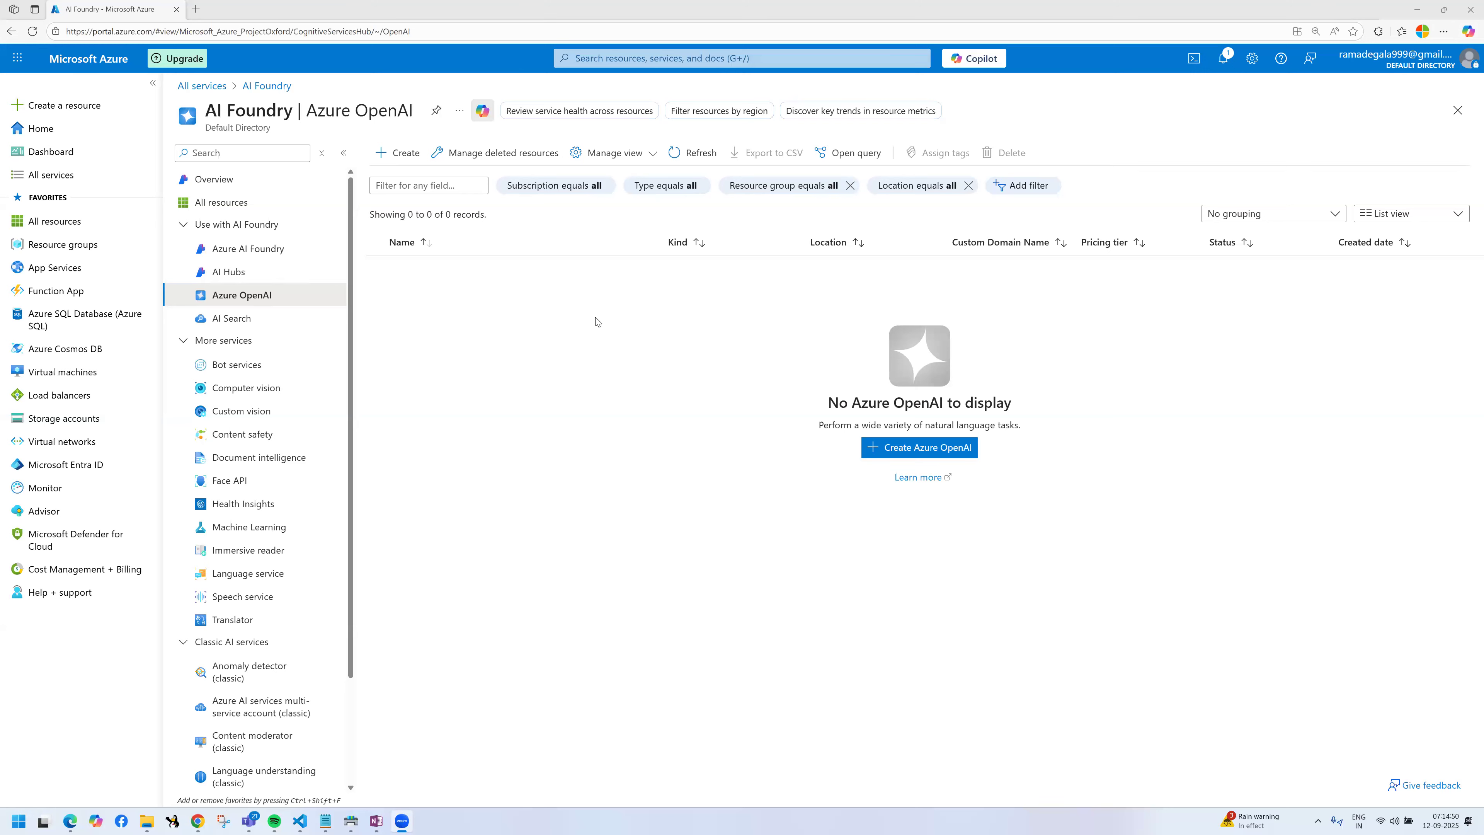
pyautogui.moveTo(205, 109); pyautogui.dragTo(294, 111)
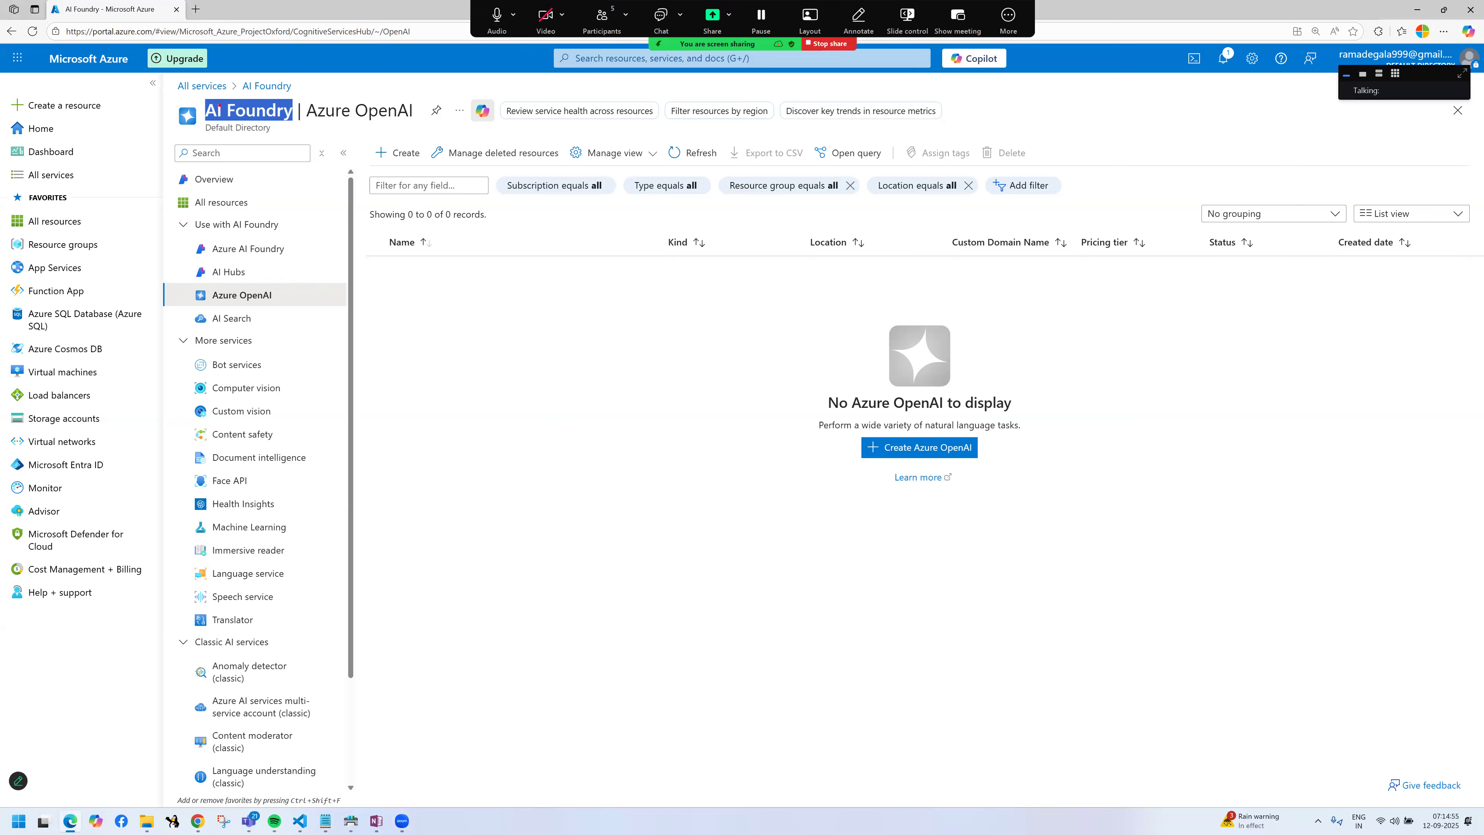
pyautogui.moveTo(203, 104); pyautogui.dragTo(319, 125)
pyautogui.click(716, 509)
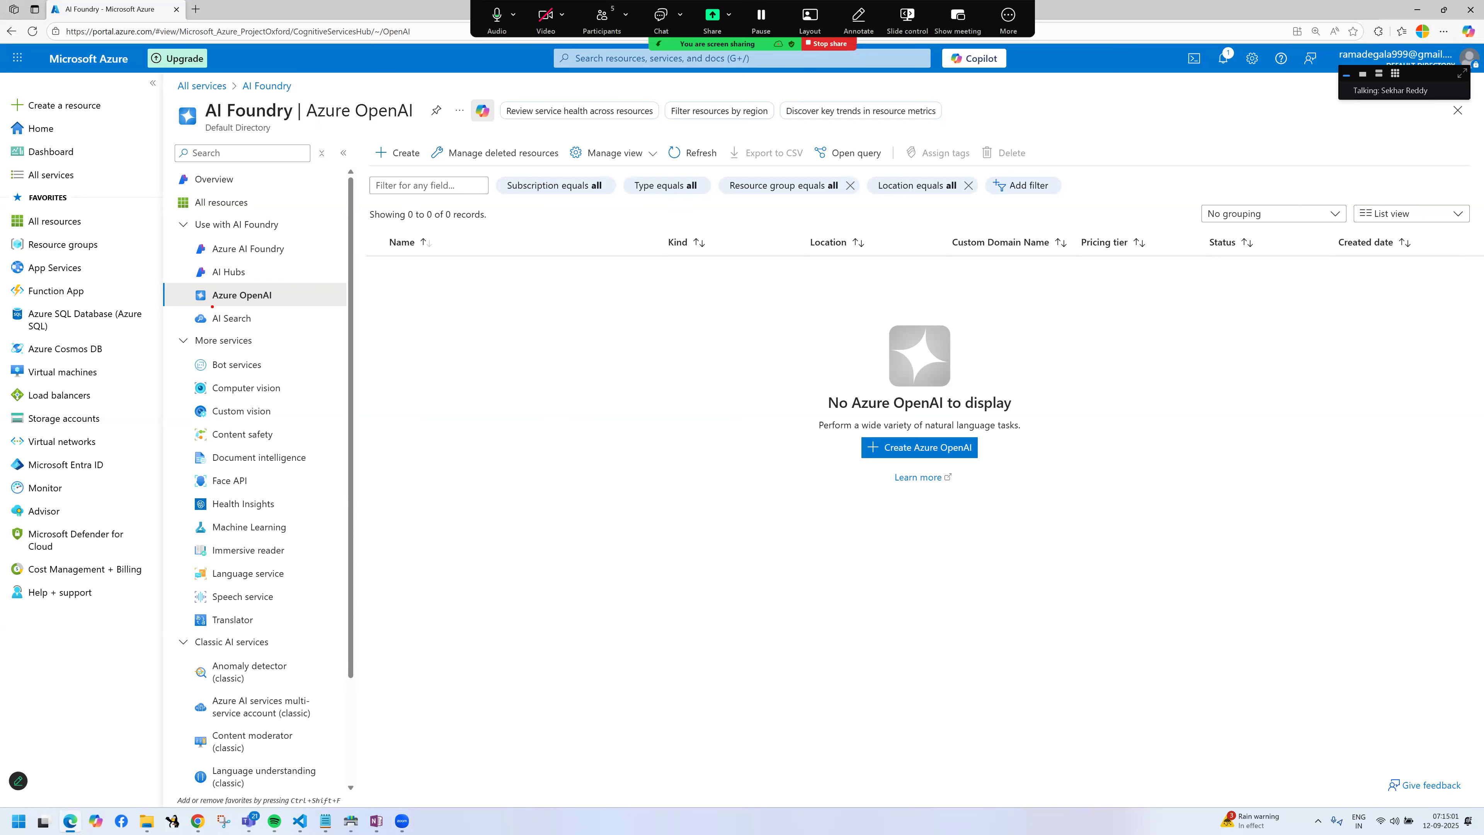
pyautogui.moveTo(184, 285)
pyautogui.mouseDown()
pyautogui.moveTo(287, 308)
pyautogui.moveTo(494, 299)
pyautogui.moveTo(507, 316)
pyautogui.mouseUp()
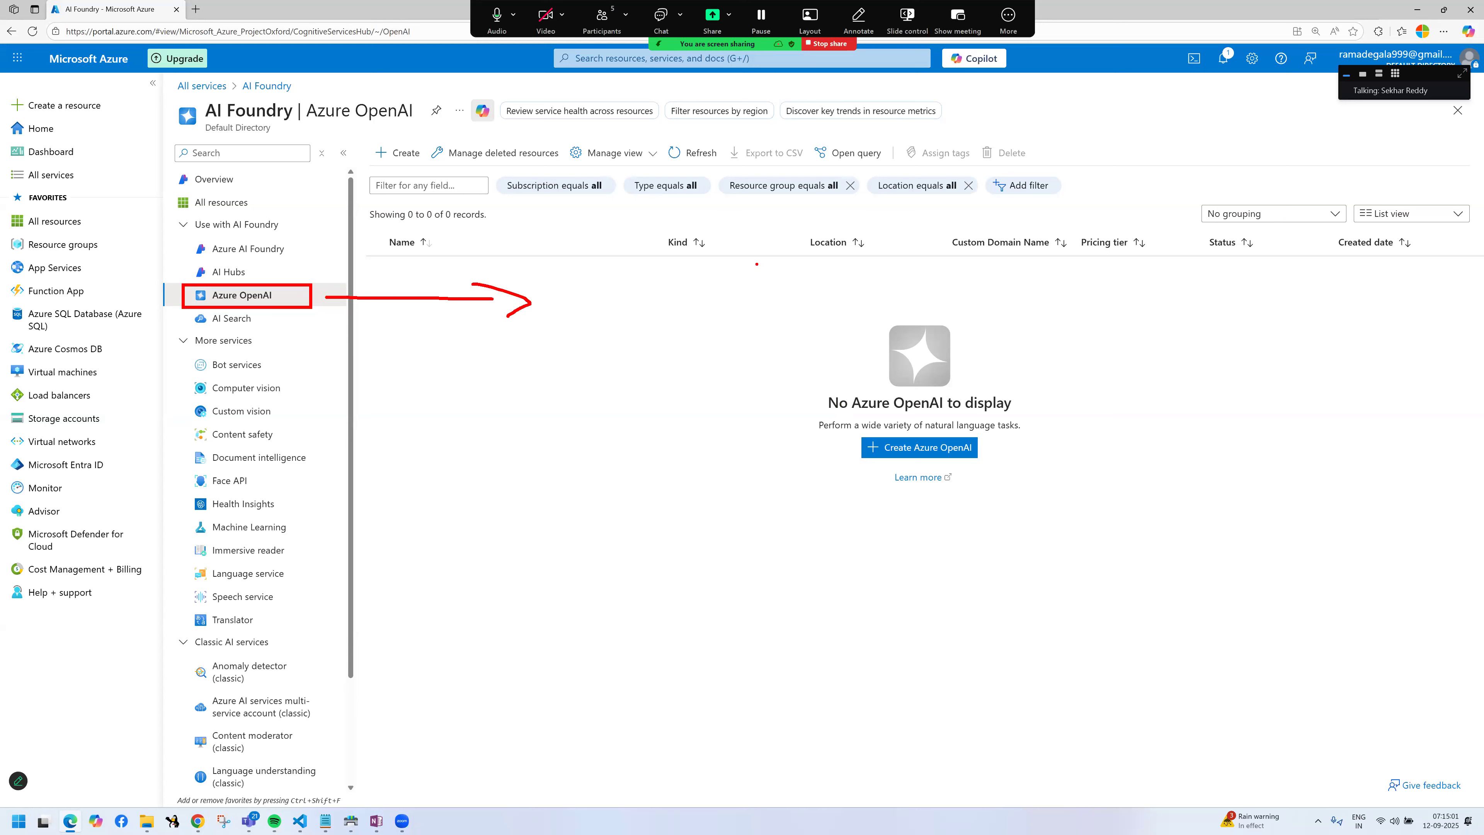
pyautogui.moveTo(553, 275)
pyautogui.mouseDown()
pyautogui.moveTo(566, 313)
pyautogui.moveTo(601, 269)
pyautogui.moveTo(607, 295)
pyautogui.mouseUp()
pyautogui.moveTo(618, 241); pyautogui.dragTo(634, 279)
pyautogui.moveTo(635, 235)
pyautogui.mouseDown()
pyautogui.moveTo(663, 248)
pyautogui.moveTo(657, 274)
pyautogui.mouseUp()
pyautogui.moveTo(696, 217); pyautogui.dragTo(777, 184)
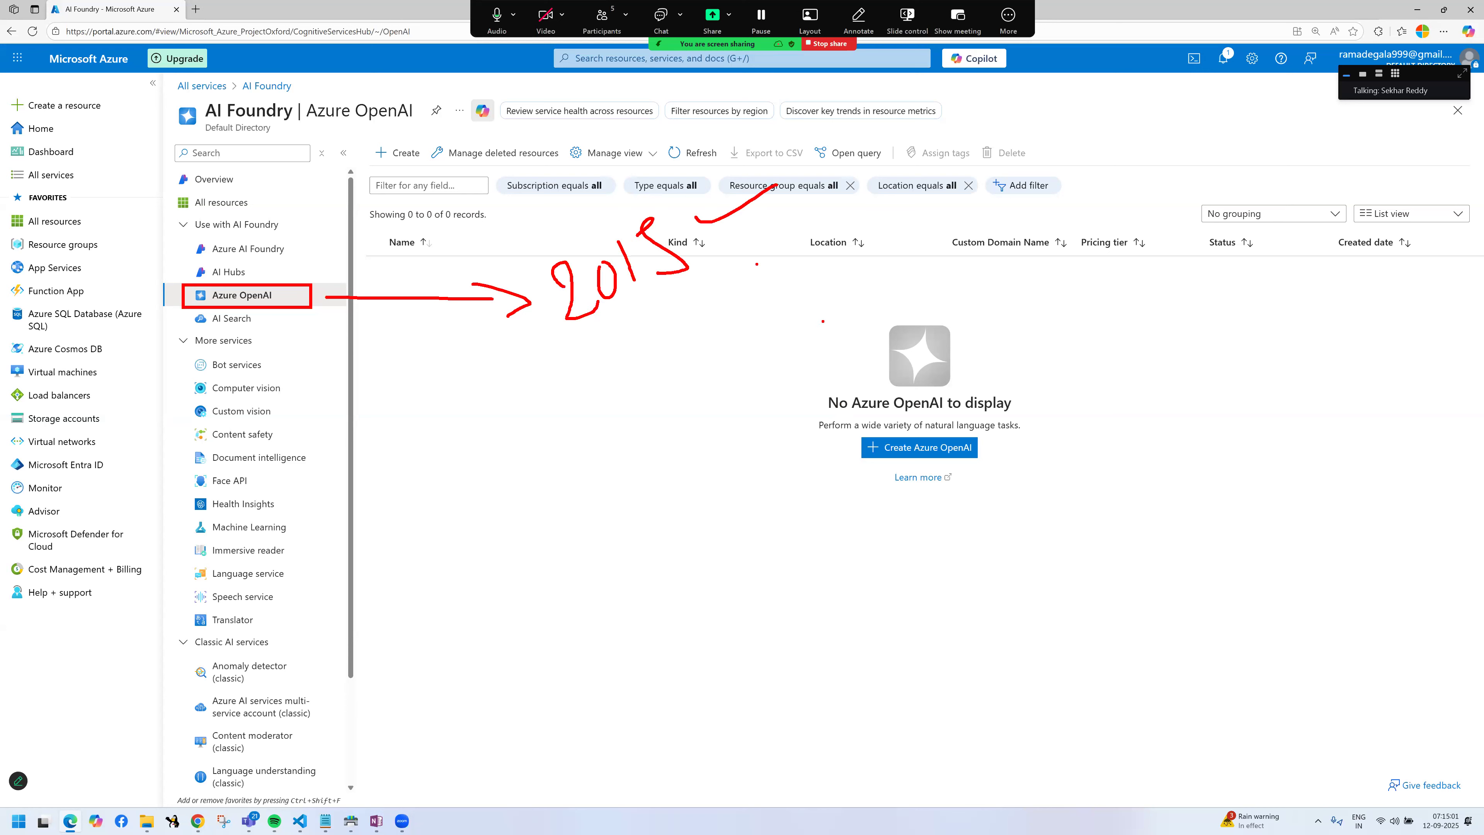
pyautogui.moveTo(605, 349)
pyautogui.mouseDown()
pyautogui.moveTo(624, 421)
pyautogui.moveTo(717, 422)
pyautogui.mouseUp()
pyautogui.moveTo(659, 493)
pyautogui.mouseDown()
pyautogui.moveTo(664, 510)
pyautogui.moveTo(732, 477)
pyautogui.mouseUp()
pyautogui.moveTo(685, 550); pyautogui.dragTo(760, 524)
pyautogui.moveTo(703, 580); pyautogui.dragTo(755, 591)
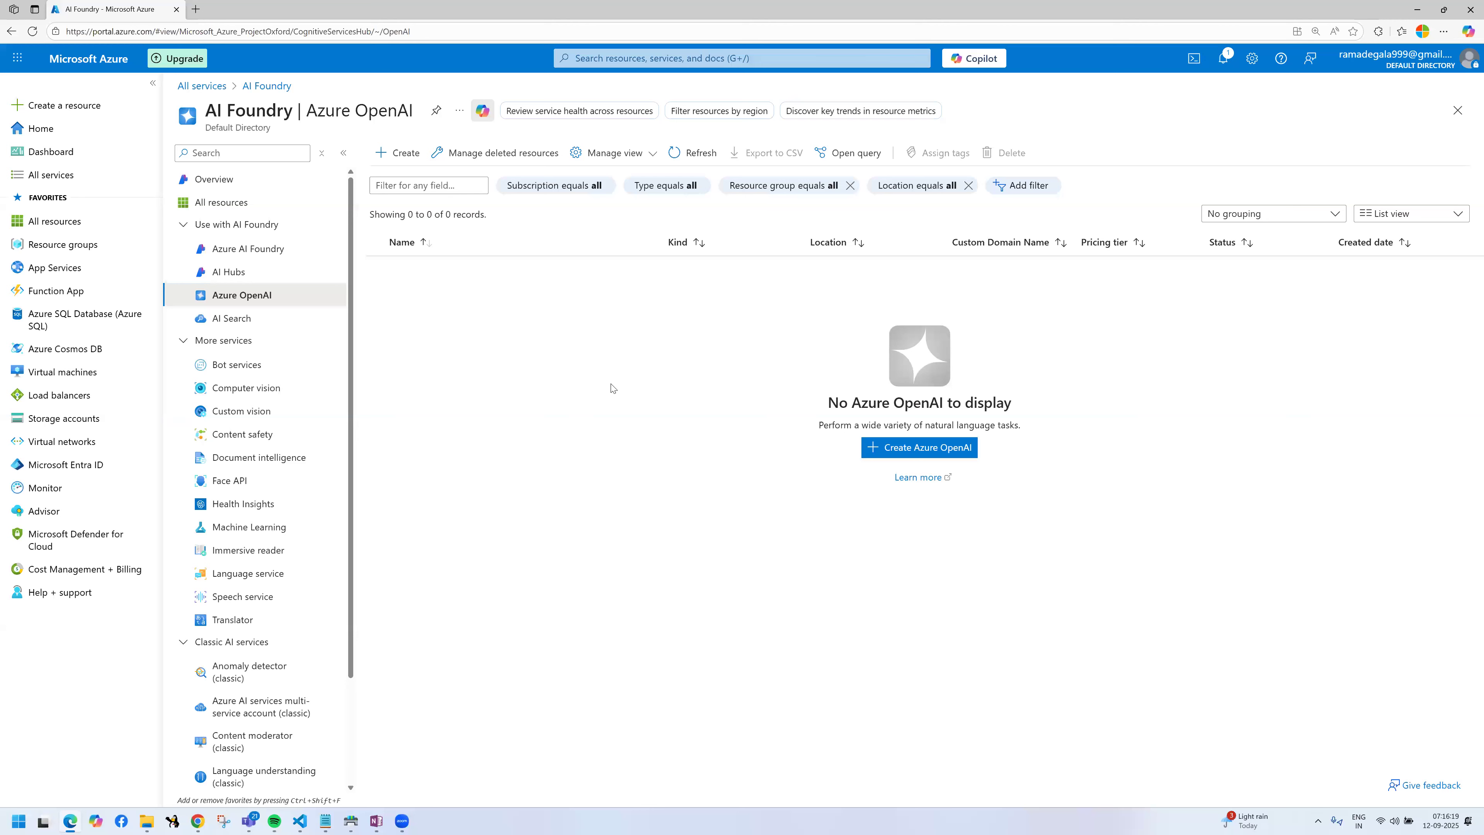
pyautogui.moveTo(507, 302); pyautogui.dragTo(576, 351)
pyautogui.moveTo(589, 273)
pyautogui.mouseDown()
pyautogui.moveTo(604, 306)
pyautogui.moveTo(610, 261)
pyautogui.moveTo(688, 258)
pyautogui.mouseUp()
pyautogui.moveTo(678, 245)
pyautogui.mouseDown()
pyautogui.moveTo(684, 286)
pyautogui.moveTo(777, 266)
pyautogui.moveTo(759, 267)
pyautogui.mouseUp()
pyautogui.click(782, 240)
pyautogui.moveTo(809, 211); pyautogui.dragTo(824, 219)
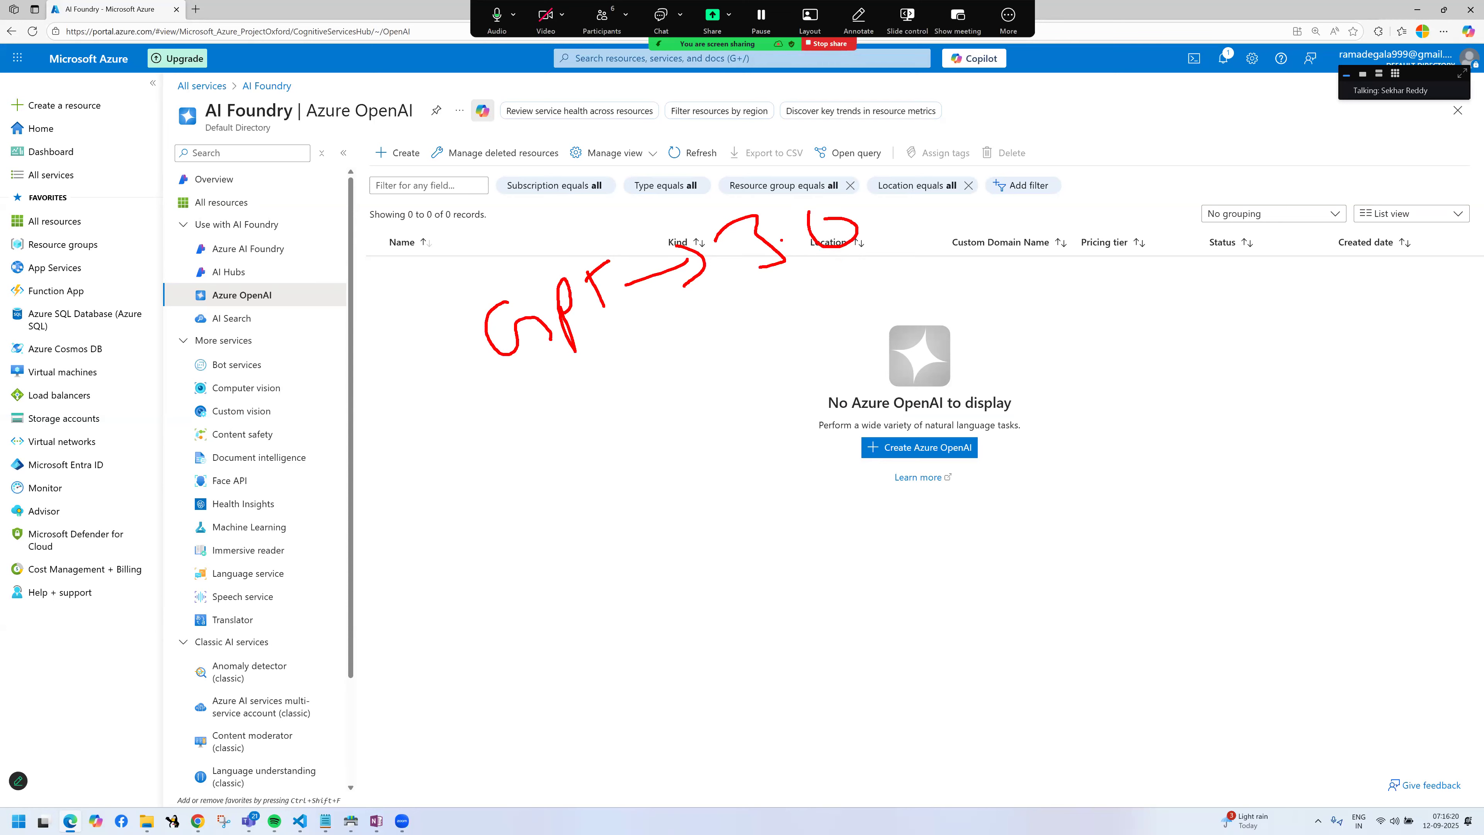
pyautogui.moveTo(893, 185); pyautogui.dragTo(920, 211)
pyautogui.moveTo(963, 146)
pyautogui.mouseDown()
pyautogui.moveTo(952, 176)
pyautogui.moveTo(945, 143)
pyautogui.moveTo(971, 166)
pyautogui.moveTo(1006, 154)
pyautogui.moveTo(1032, 171)
pyautogui.mouseUp()
pyautogui.moveTo(1059, 122); pyautogui.dragTo(1090, 122)
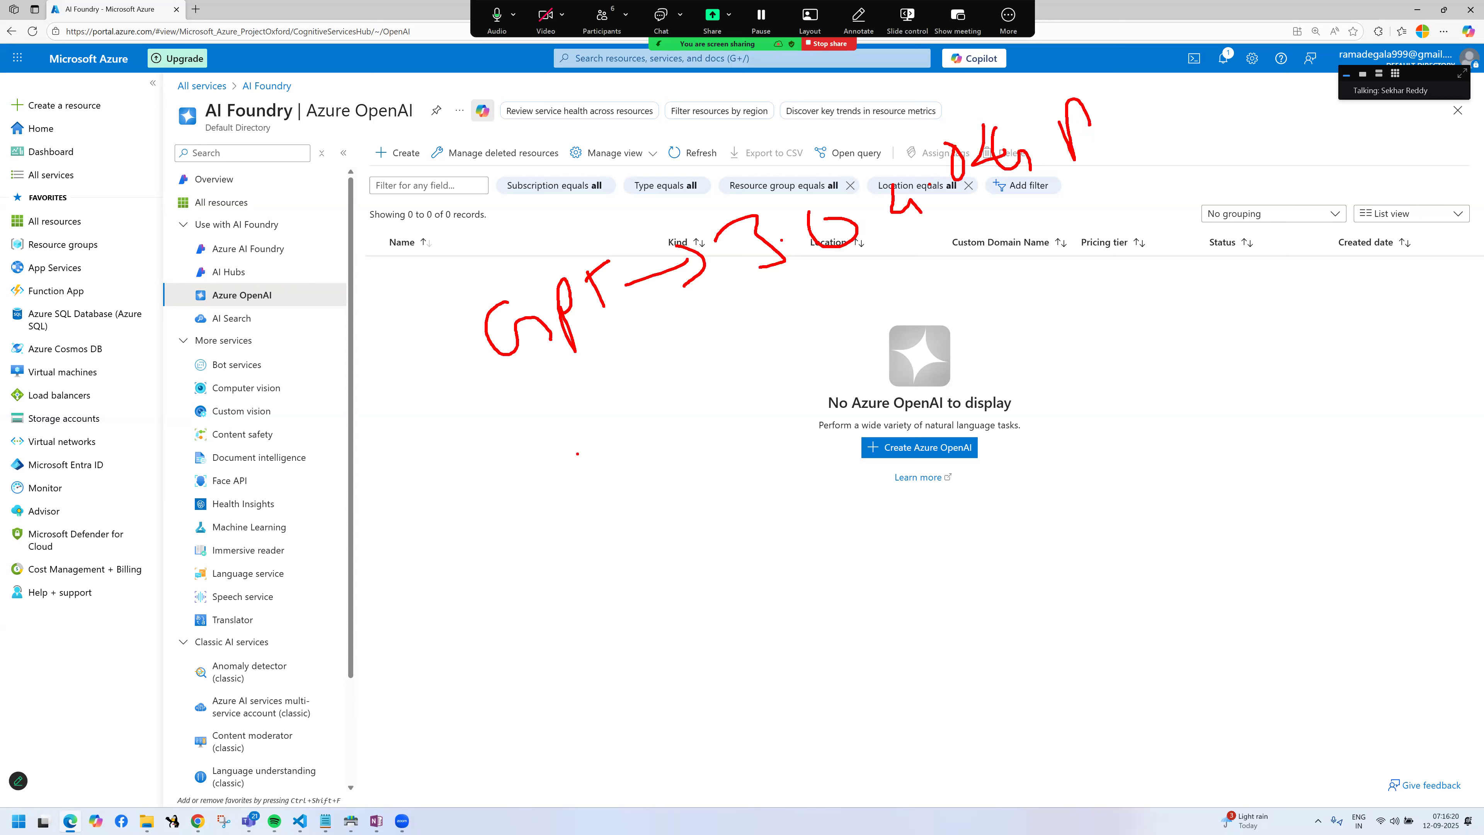
pyautogui.moveTo(565, 409)
pyautogui.mouseDown()
pyautogui.moveTo(534, 456)
pyautogui.moveTo(641, 463)
pyautogui.mouseUp()
pyautogui.moveTo(620, 404)
pyautogui.mouseDown()
pyautogui.moveTo(640, 426)
pyautogui.moveTo(664, 387)
pyautogui.mouseUp()
pyautogui.moveTo(654, 404)
pyautogui.mouseDown()
pyautogui.moveTo(641, 461)
pyautogui.moveTo(715, 399)
pyautogui.mouseUp()
pyautogui.moveTo(763, 349)
pyautogui.mouseDown()
pyautogui.moveTo(795, 346)
pyautogui.moveTo(789, 399)
pyautogui.mouseUp()
pyautogui.click(815, 359)
pyautogui.moveTo(848, 319)
pyautogui.mouseDown()
pyautogui.moveTo(840, 357)
pyautogui.moveTo(864, 351)
pyautogui.mouseUp()
pyautogui.moveTo(871, 332); pyautogui.dragTo(878, 367)
pyautogui.moveTo(918, 281)
pyautogui.mouseDown()
pyautogui.moveTo(894, 310)
pyautogui.moveTo(918, 339)
pyautogui.mouseUp()
pyautogui.moveTo(953, 316); pyautogui.dragTo(952, 351)
pyautogui.moveTo(1003, 251)
pyautogui.mouseDown()
pyautogui.moveTo(738, 290)
pyautogui.moveTo(864, 292)
pyautogui.mouseUp()
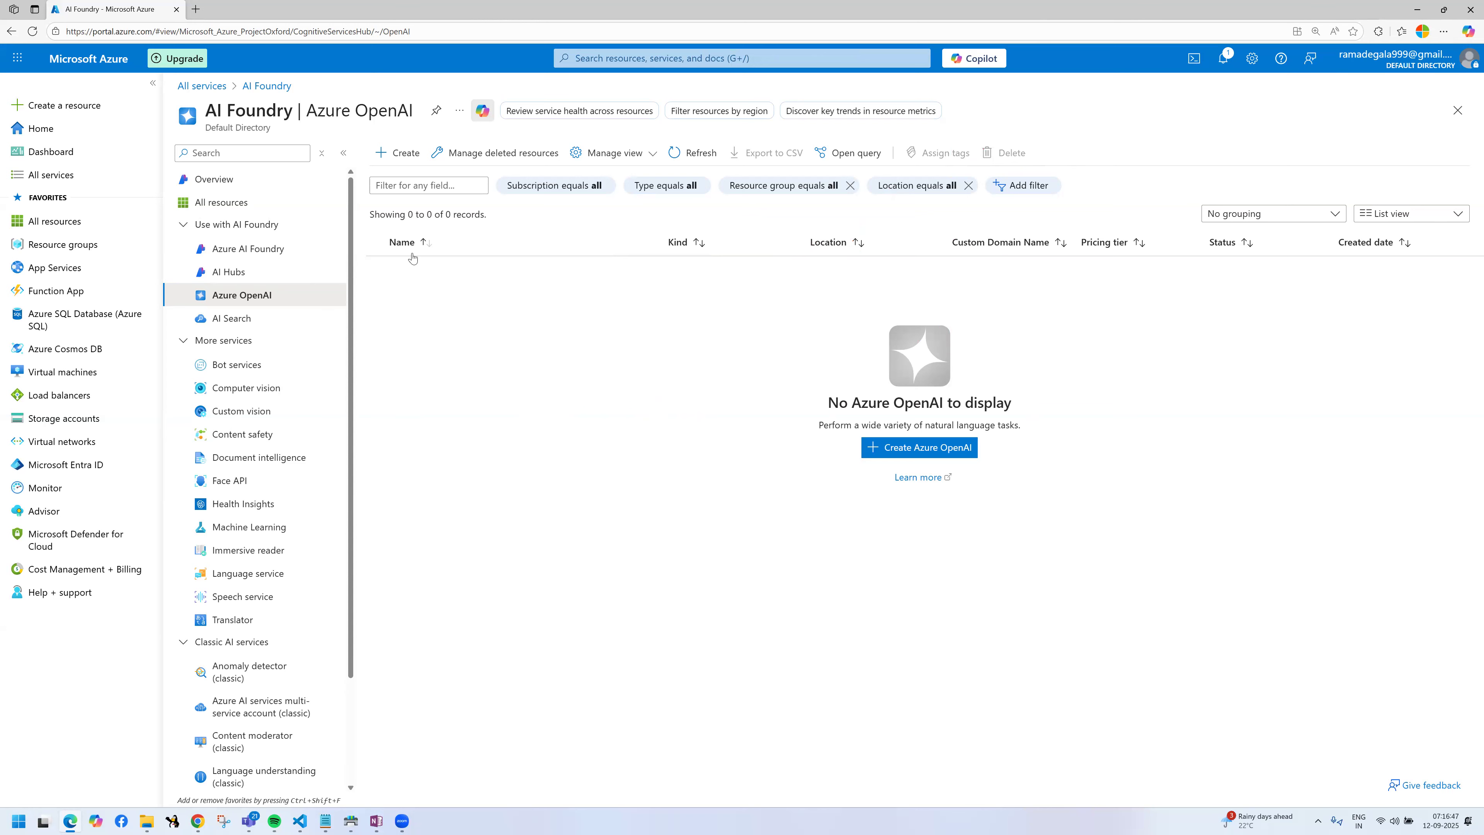
# Step: Start creating a new Azure OpenAI resource
pyautogui.click(403, 154)
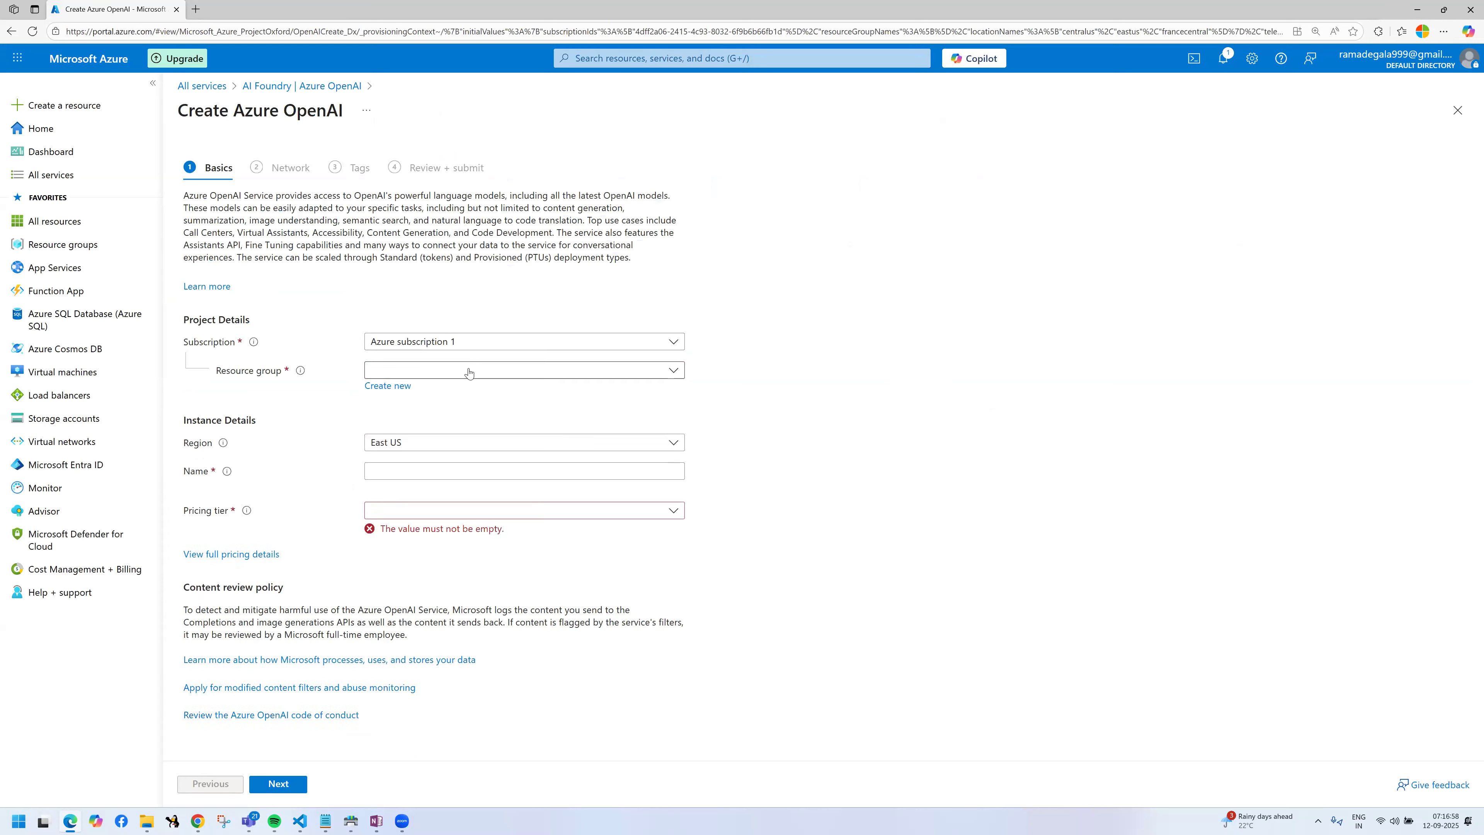
pyautogui.hotkey('ctrl', '2')
pyautogui.moveTo(140, 326); pyautogui.dragTo(466, 415)
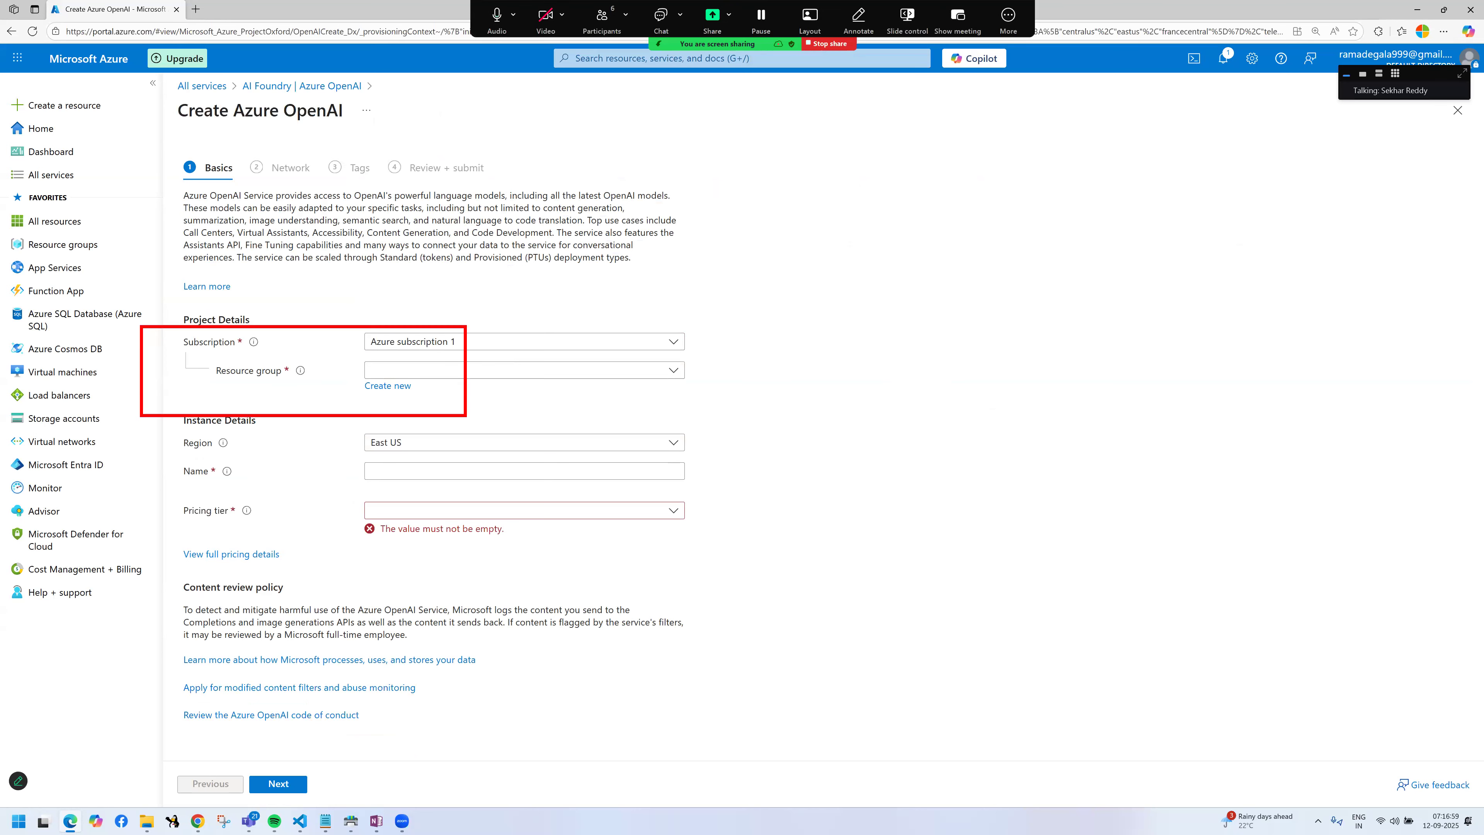
pyautogui.press('Escape')
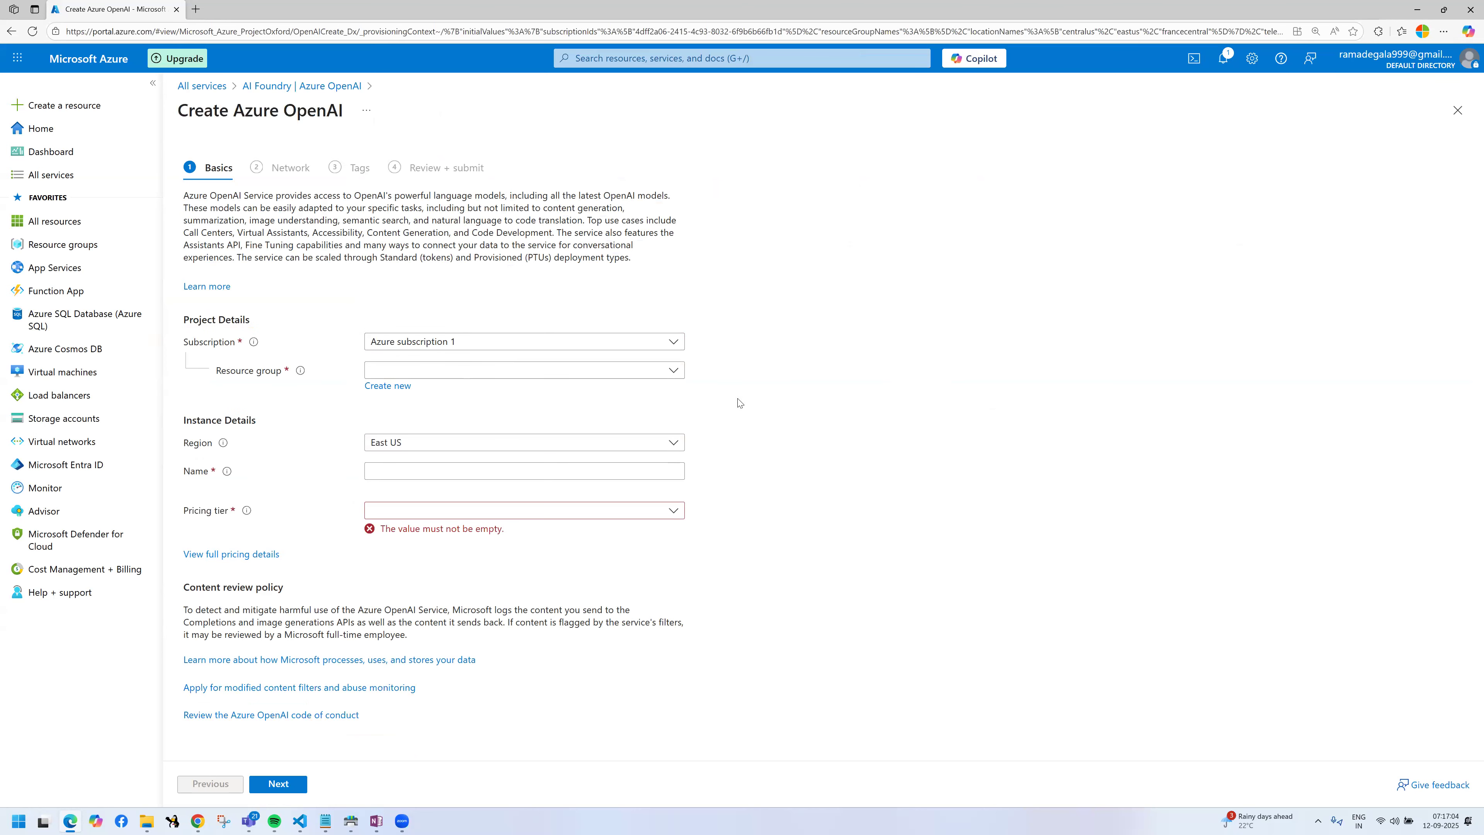
pyautogui.hotkey('ctrl', '2')
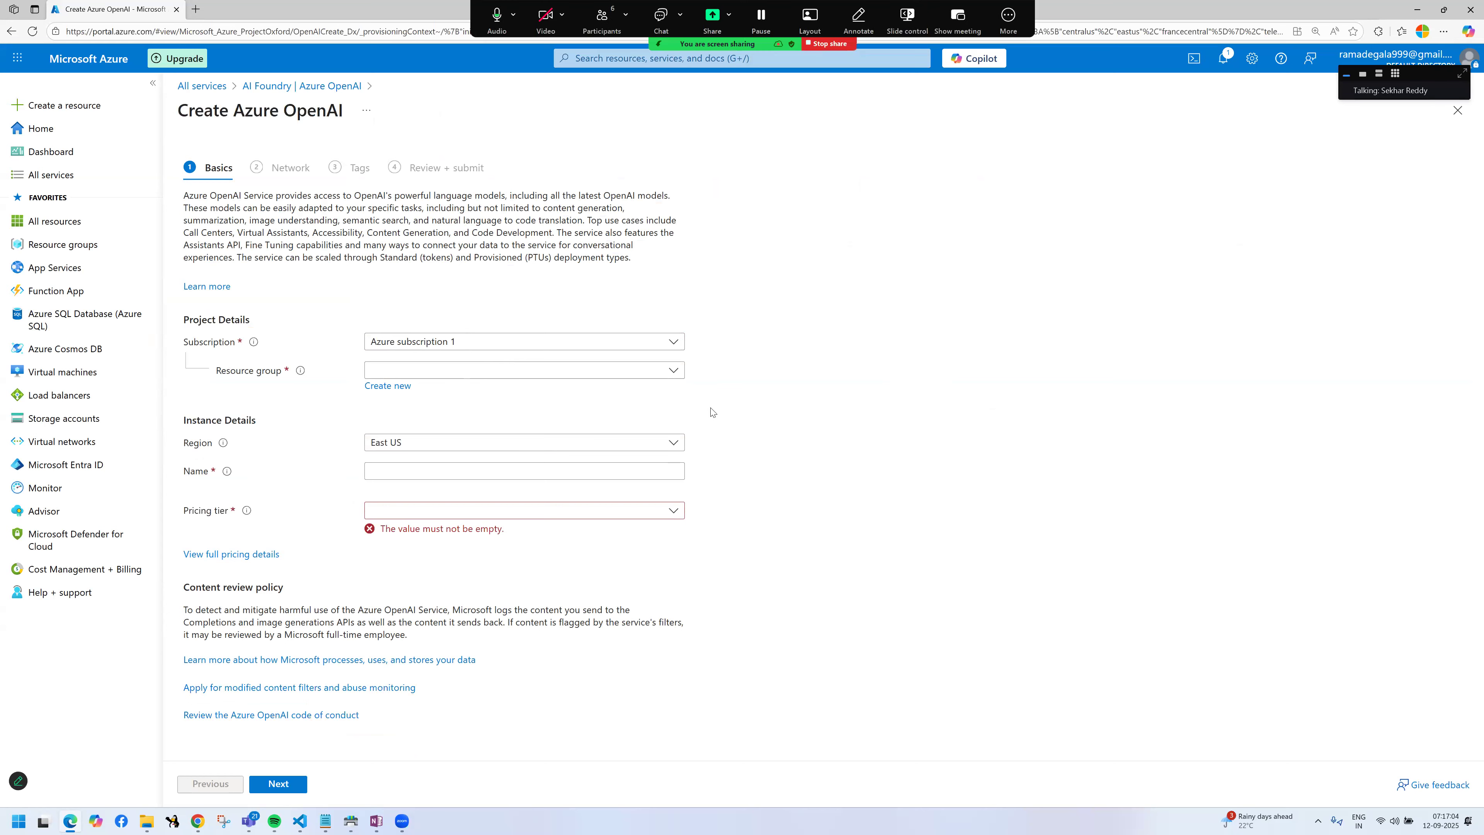
# Step: Switch to Notepad and write "Subscription" as the first line of a new document in a maximized window
pyautogui.press('super')
pyautogui.write('notepad')
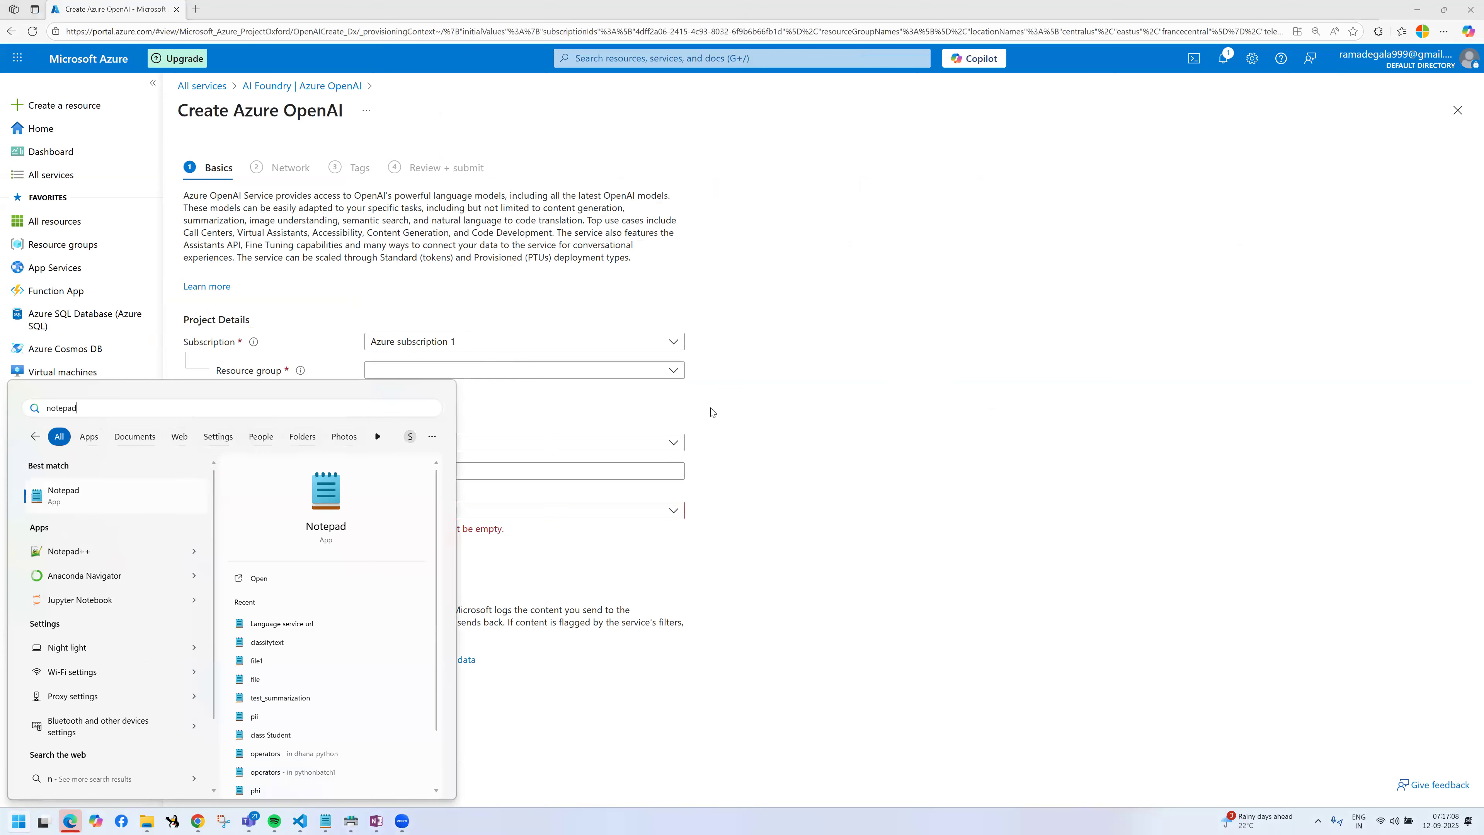
pyautogui.press('Return')
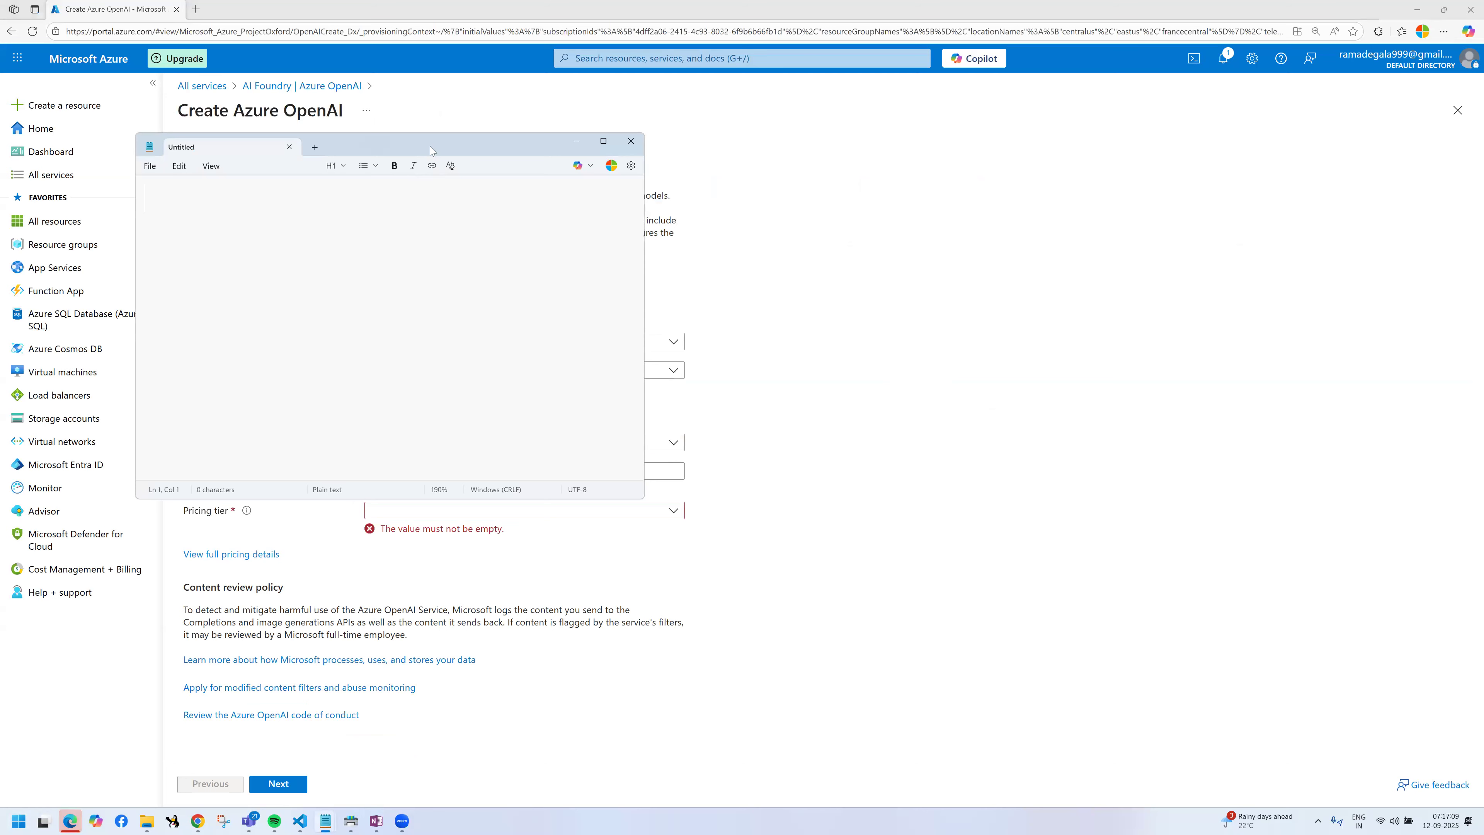
pyautogui.moveTo(430, 150); pyautogui.dragTo(855, 111)
pyautogui.write('Subscription')
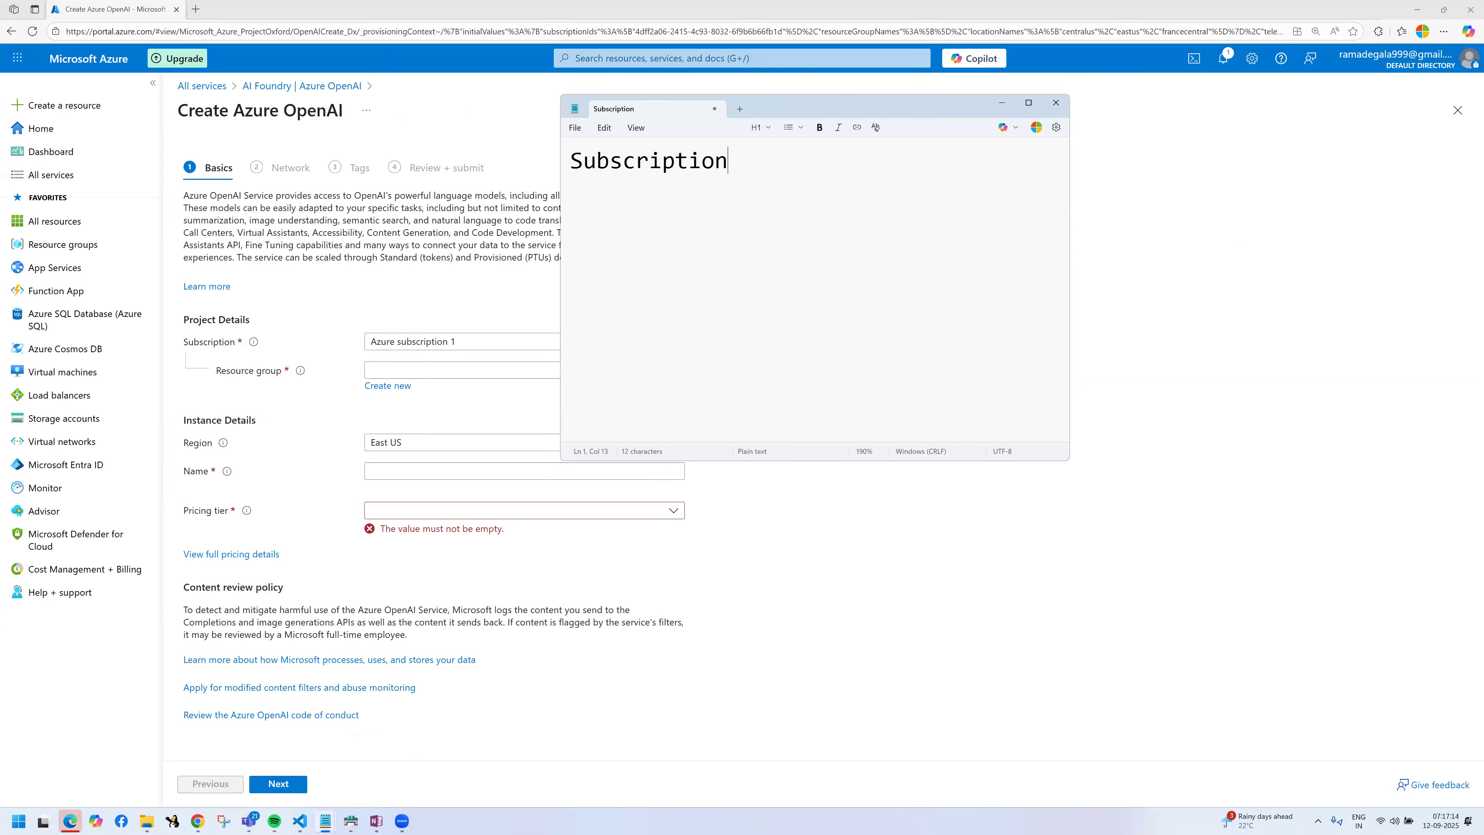
pyautogui.doubleClick(861, 112)
pyautogui.press('Return')
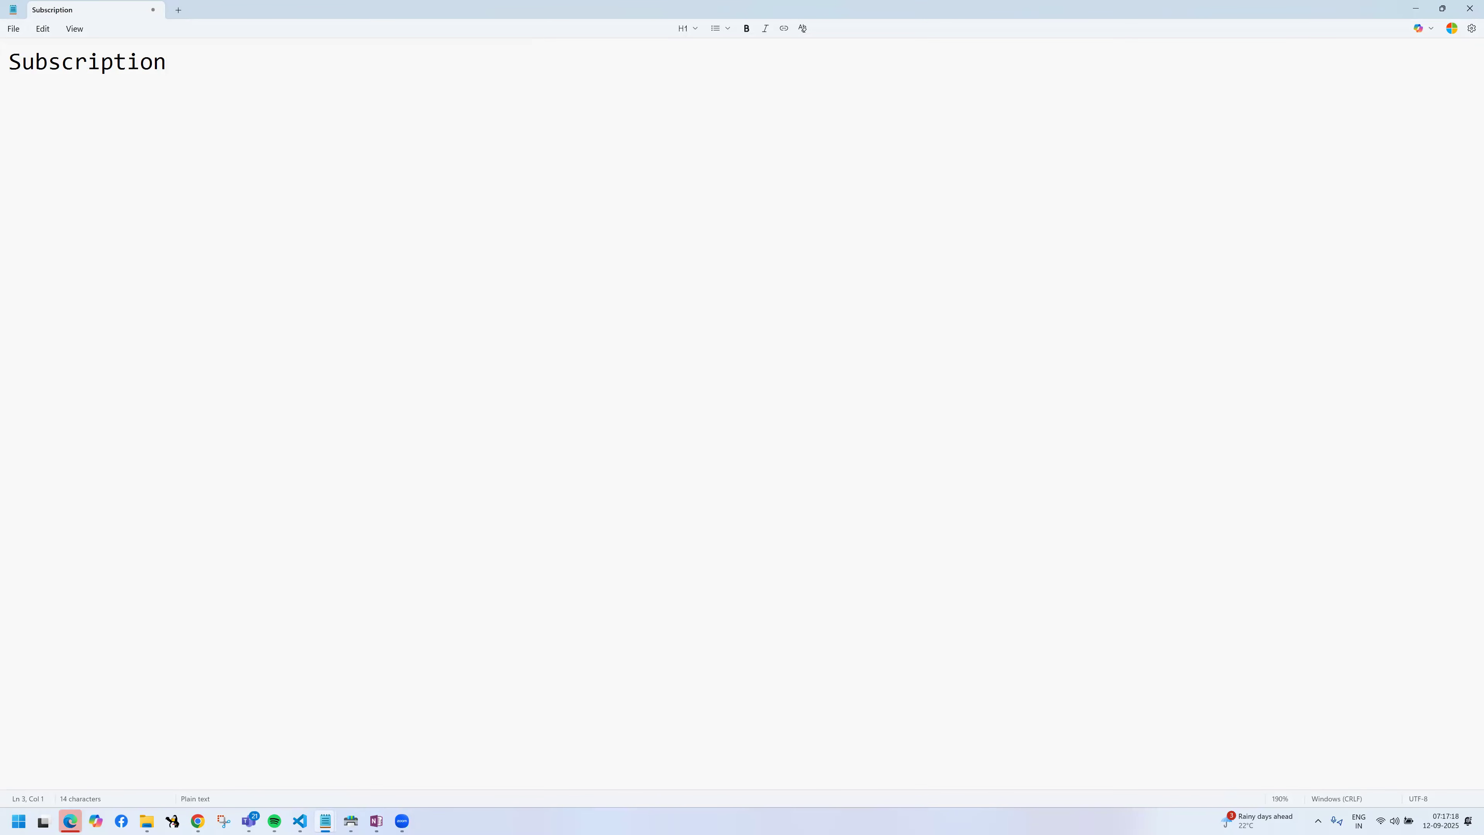
# Step: Add the indented line "collection of resource groups" below "Subscription", leaving a blank line between them
pyautogui.press('super')
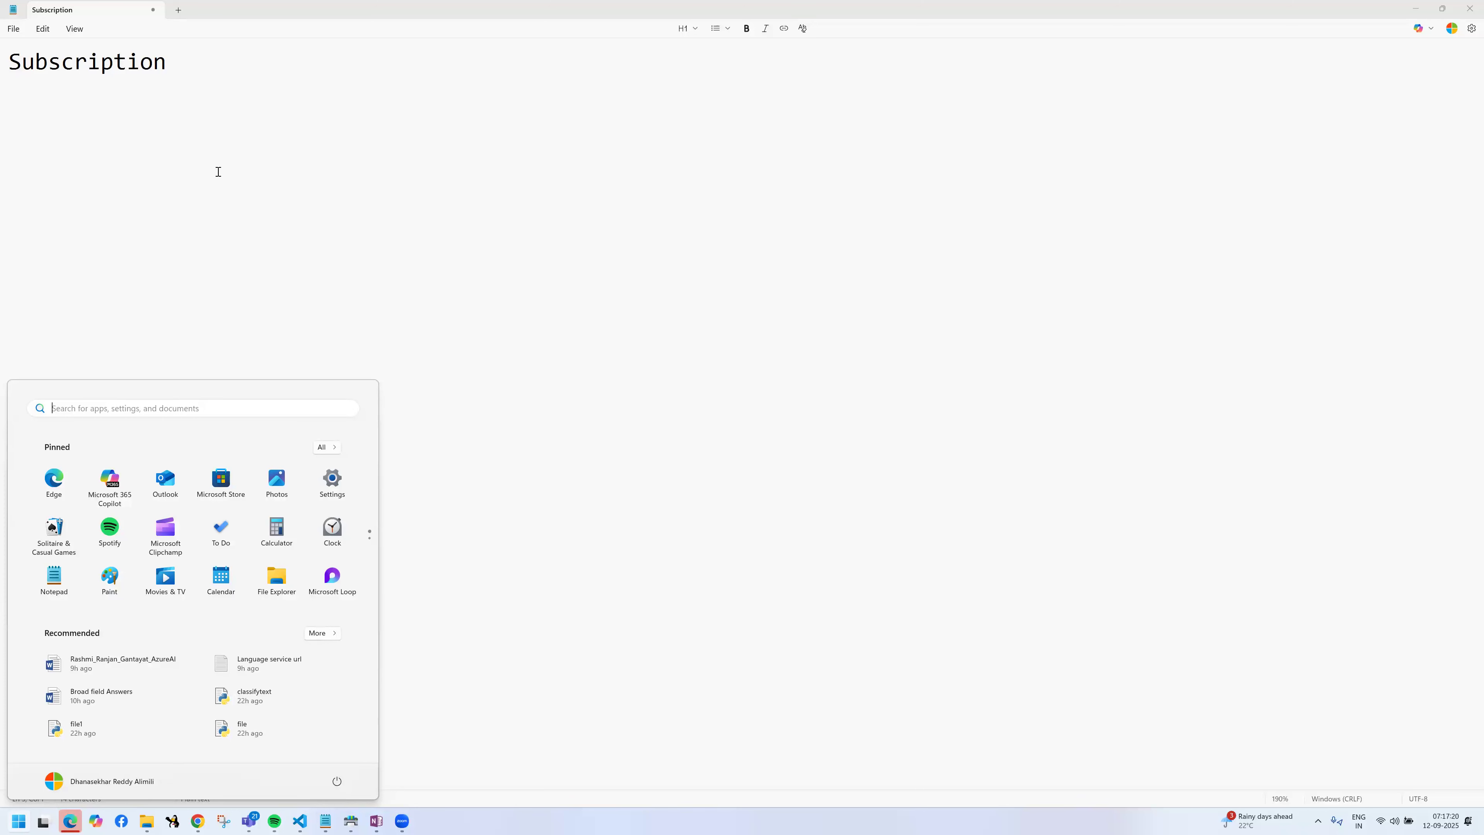
pyautogui.click(207, 124)
pyautogui.press('Tab')
pyautogui.write('co')
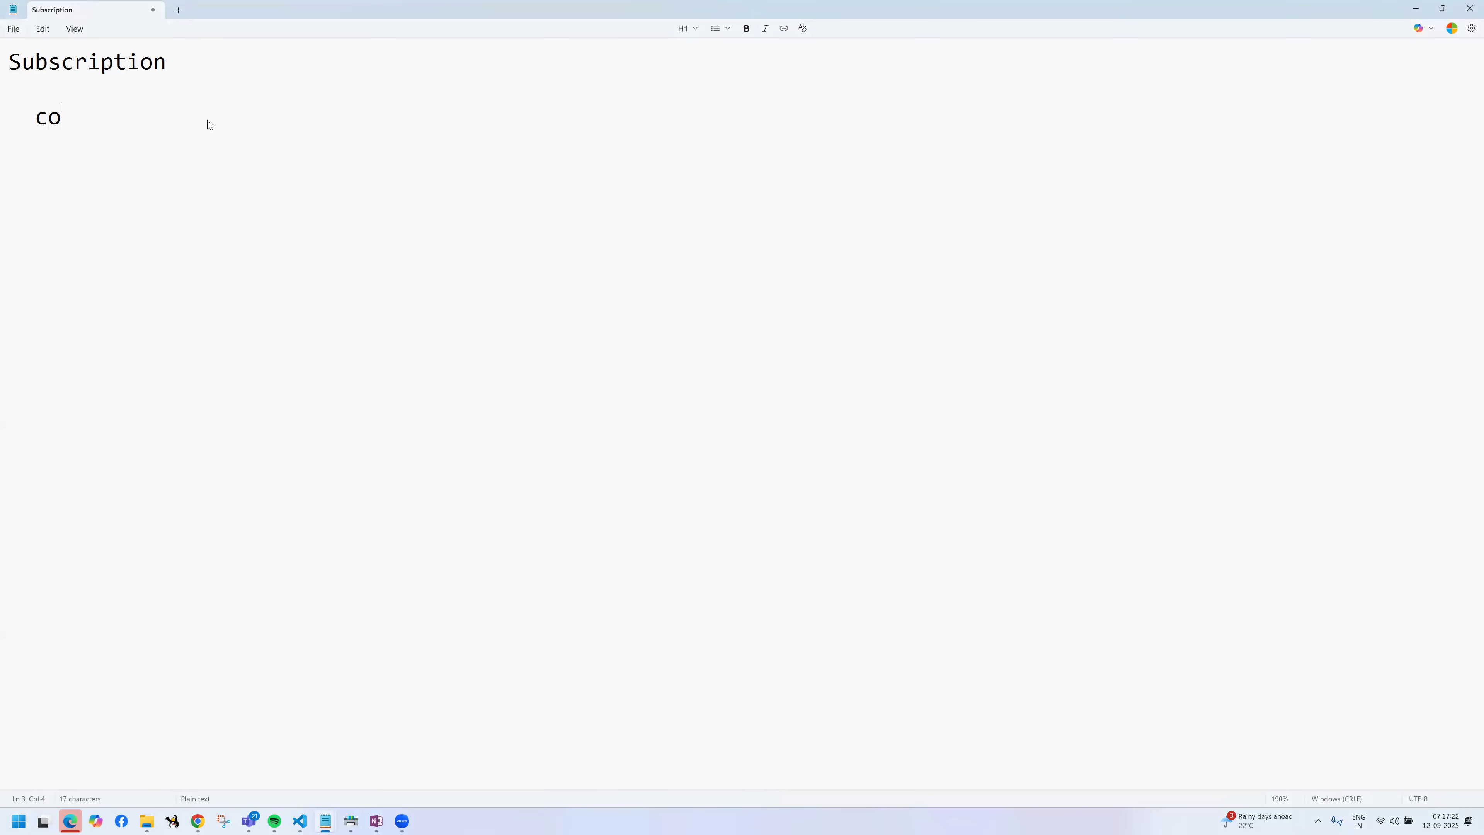
pyautogui.write('llection of r')
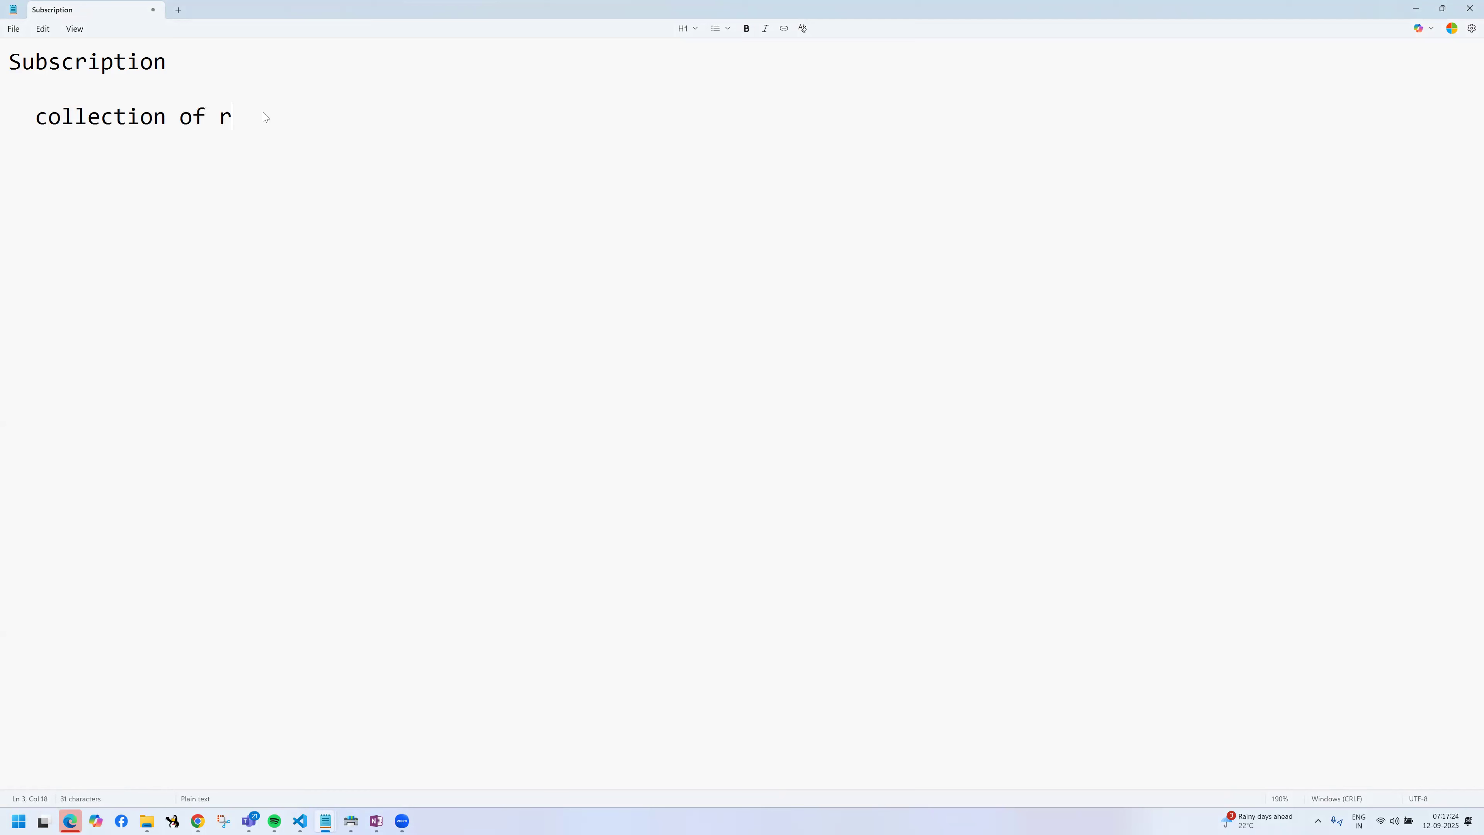
pyautogui.write('esoruces.')
pyautogui.press('BackSpace')
pyautogui.press('BackSpace')
pyautogui.write('groups')
# Step: Add a further-indented line "collection of resources" below the resource groups line, separated by a blank line
pyautogui.press('Return')
pyautogui.press('Return')
pyautogui.write('collection o')
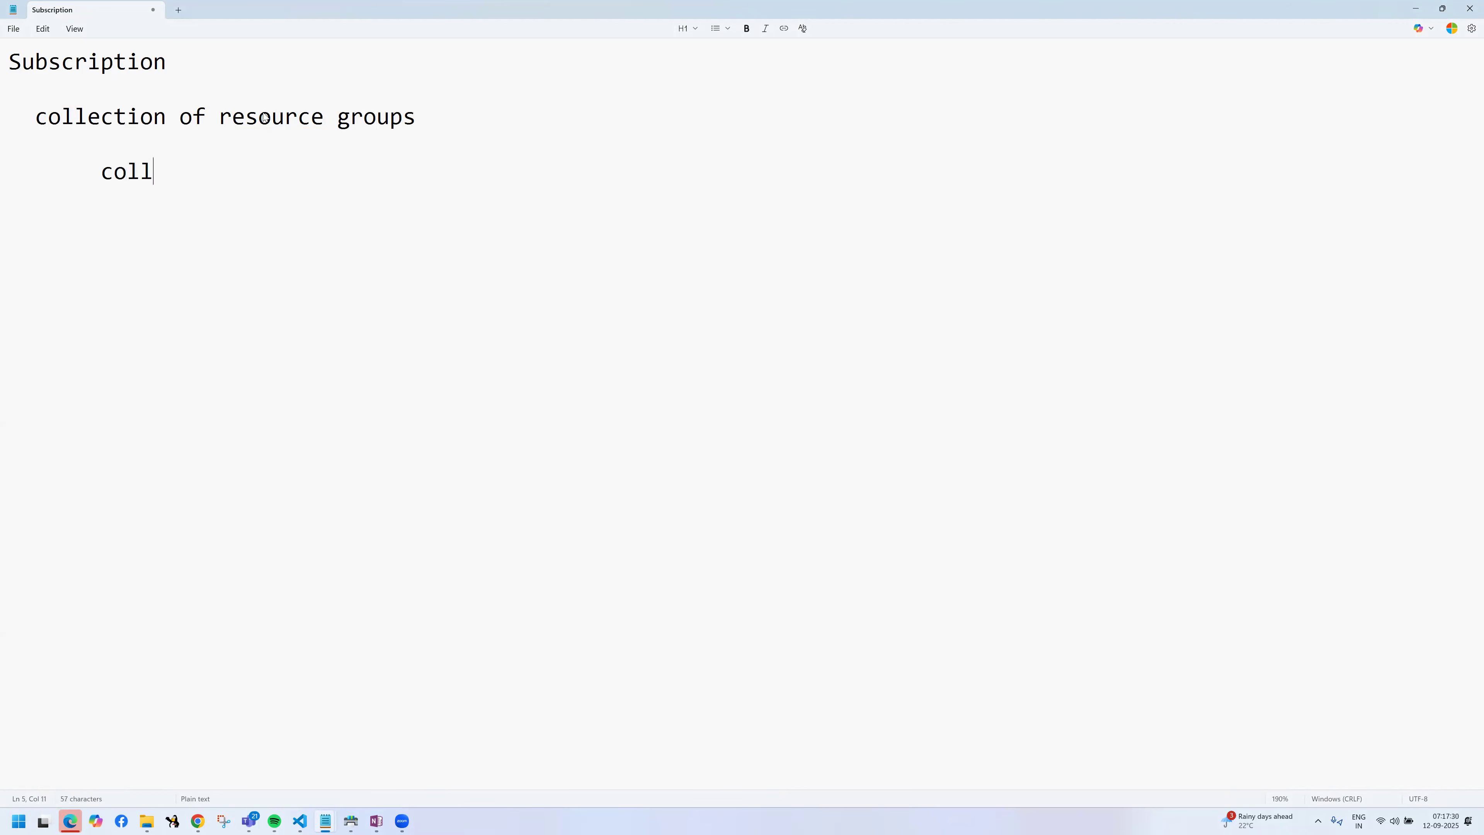
pyautogui.write('f resoruces')
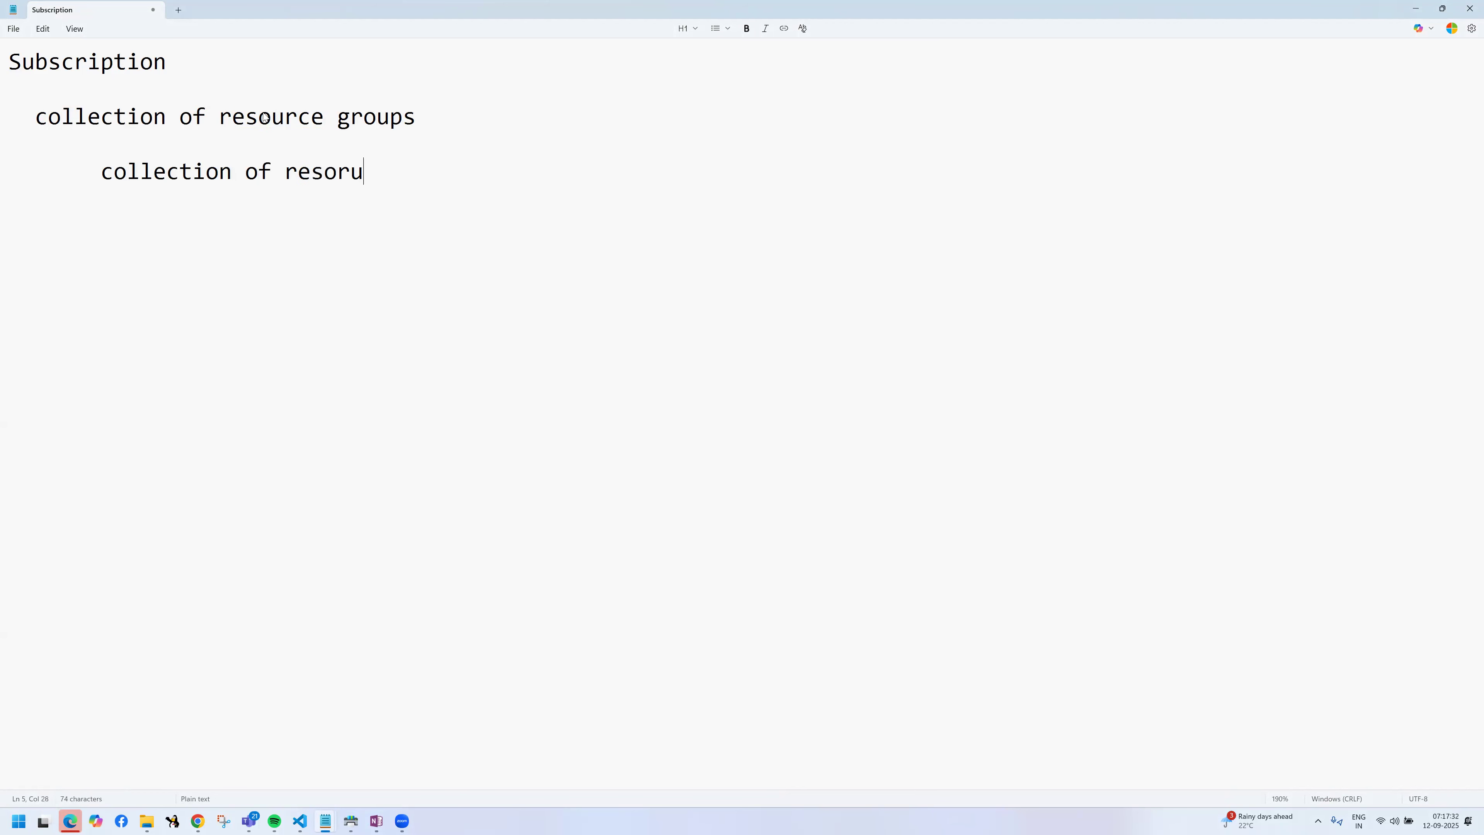
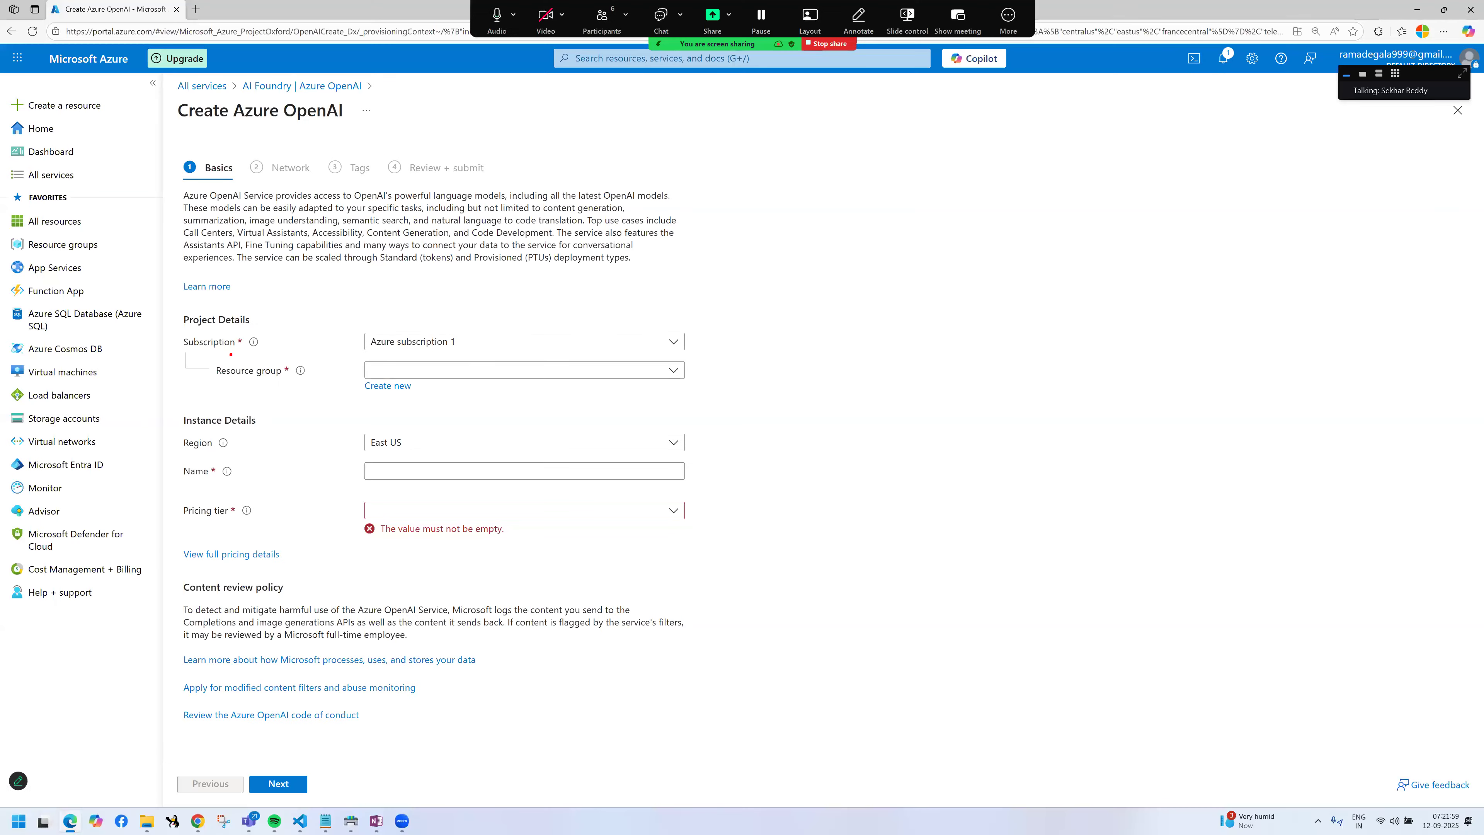
# Step: Leave the Azure OpenAI creation form and start creating a new resource group
pyautogui.moveTo(183, 331)
pyautogui.mouseDown()
pyautogui.moveTo(235, 344)
pyautogui.moveTo(228, 370)
pyautogui.moveTo(287, 383)
pyautogui.mouseUp()
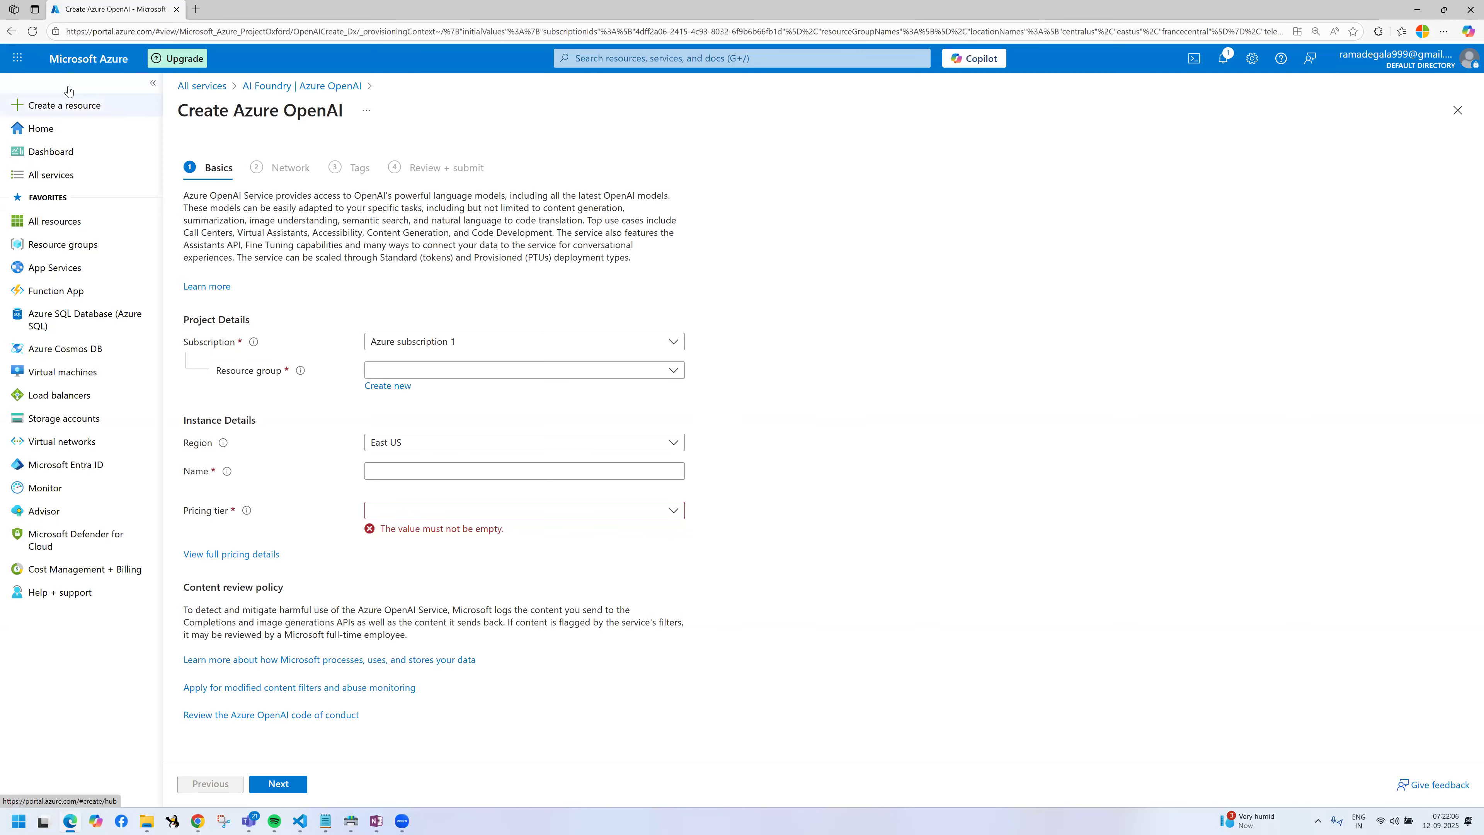
pyautogui.click(76, 59)
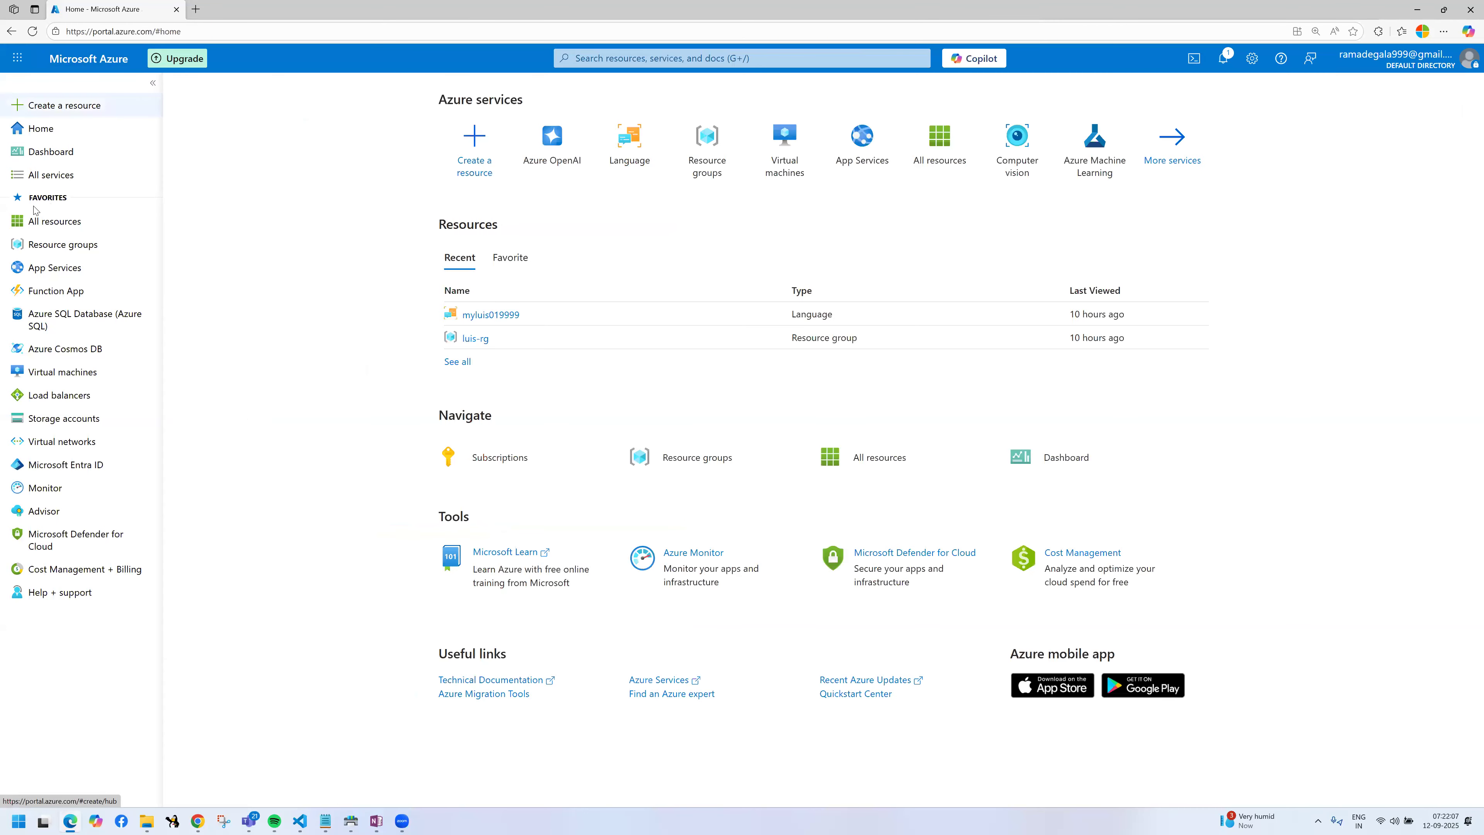
pyautogui.click(58, 244)
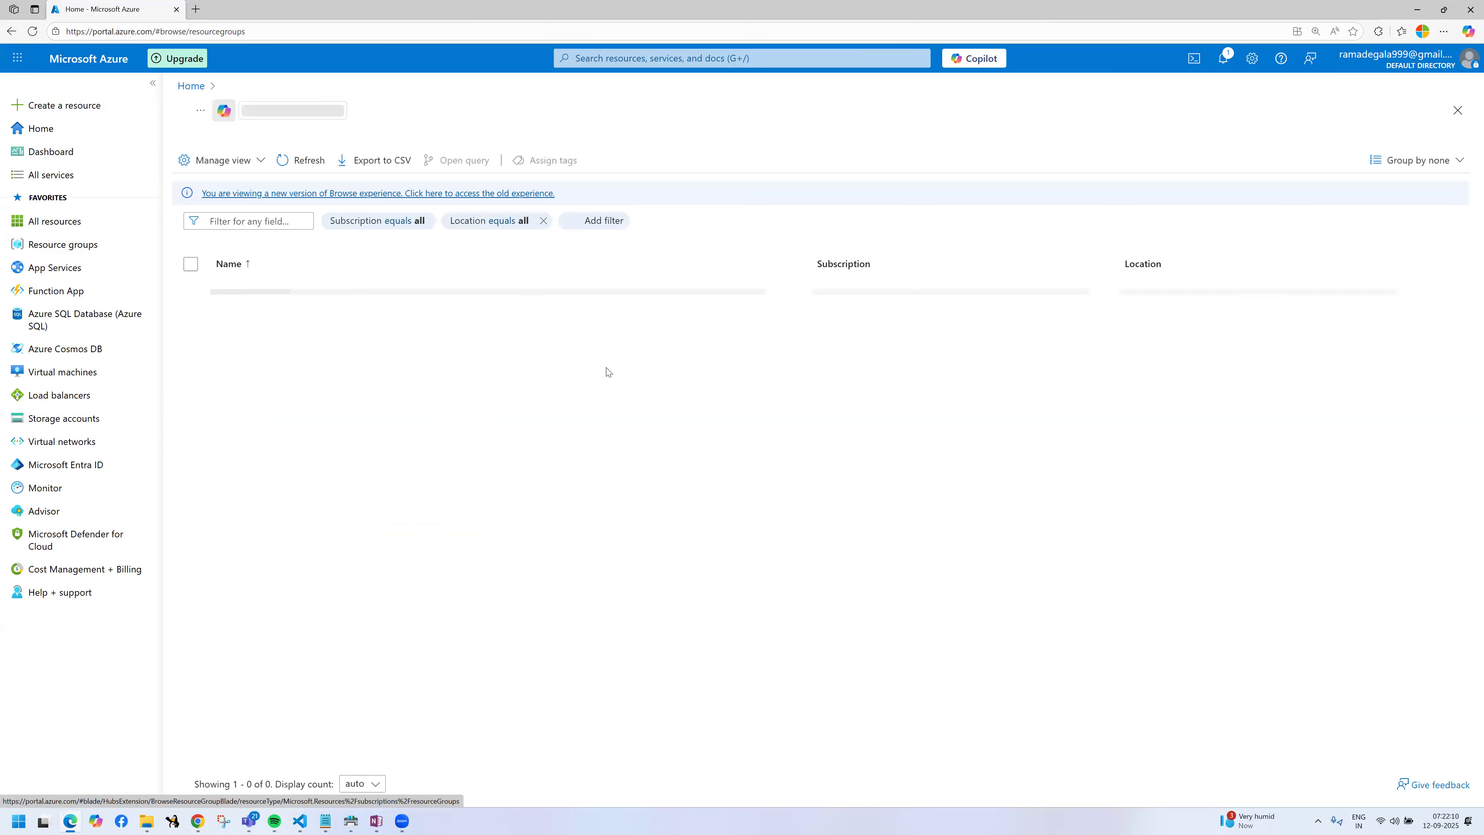
pyautogui.click(205, 160)
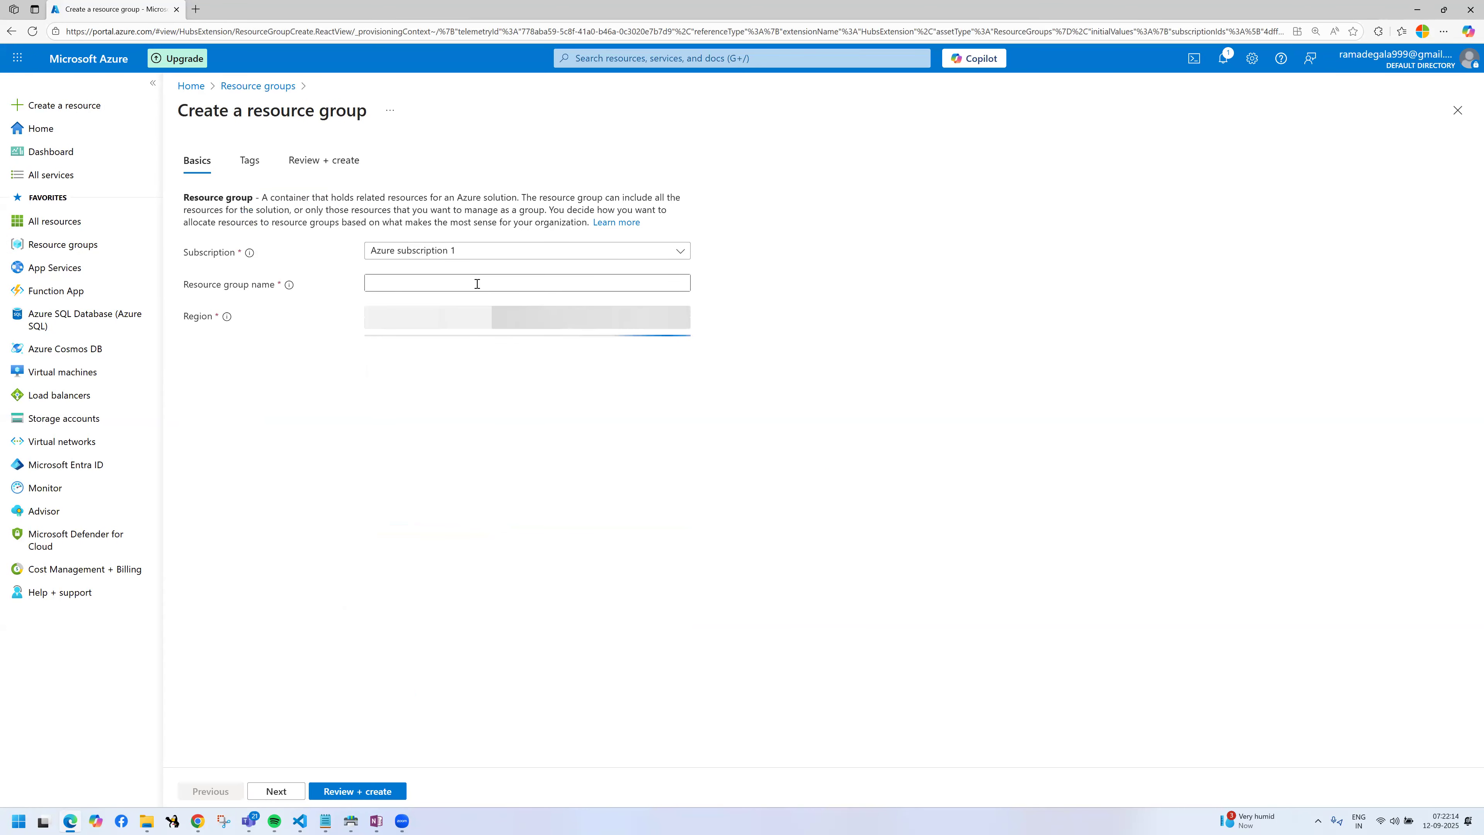
# Step: Name the new resource group myazureai-rg
pyautogui.click(477, 283)
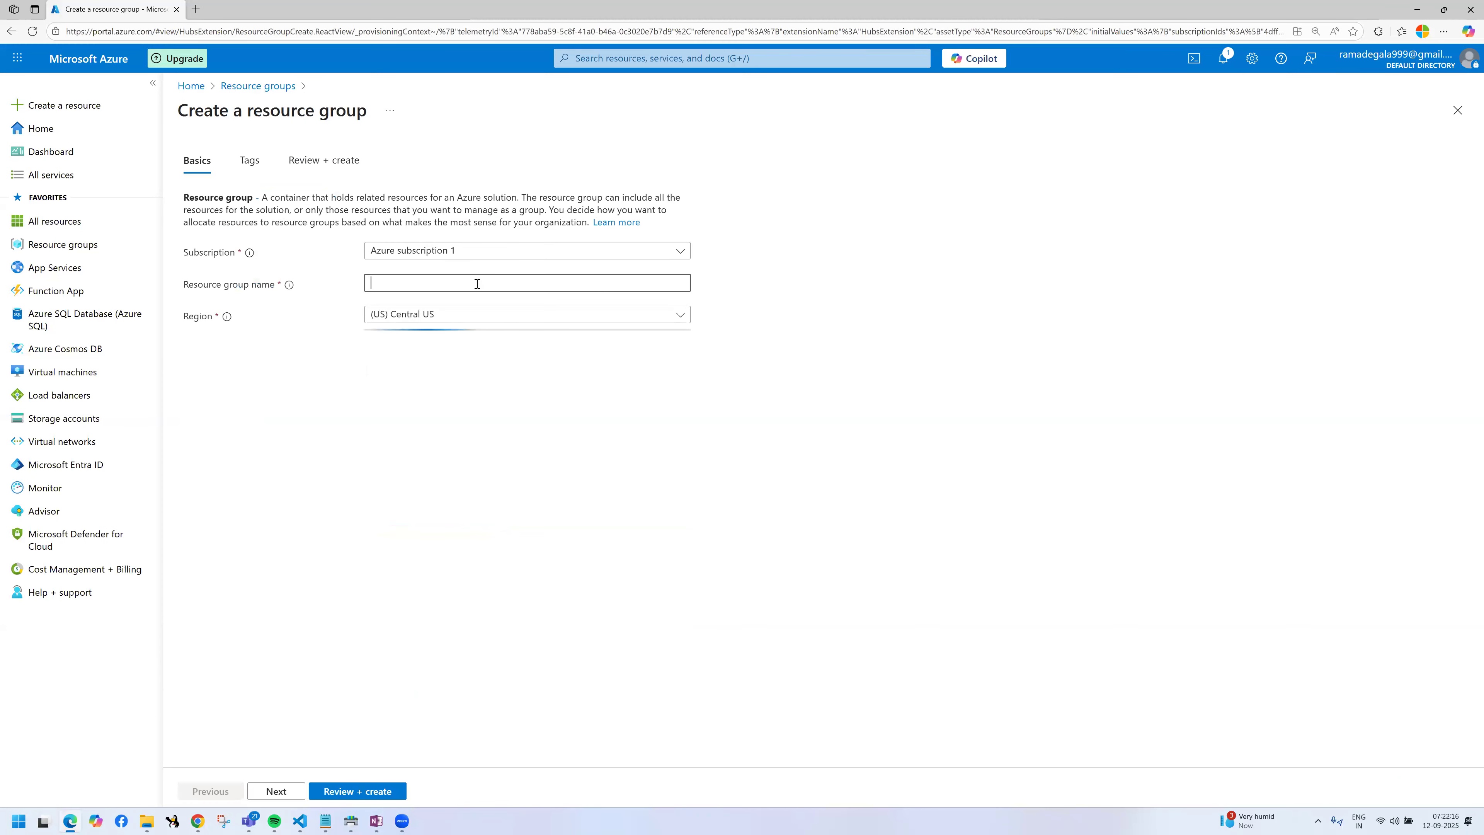
pyautogui.write('my')
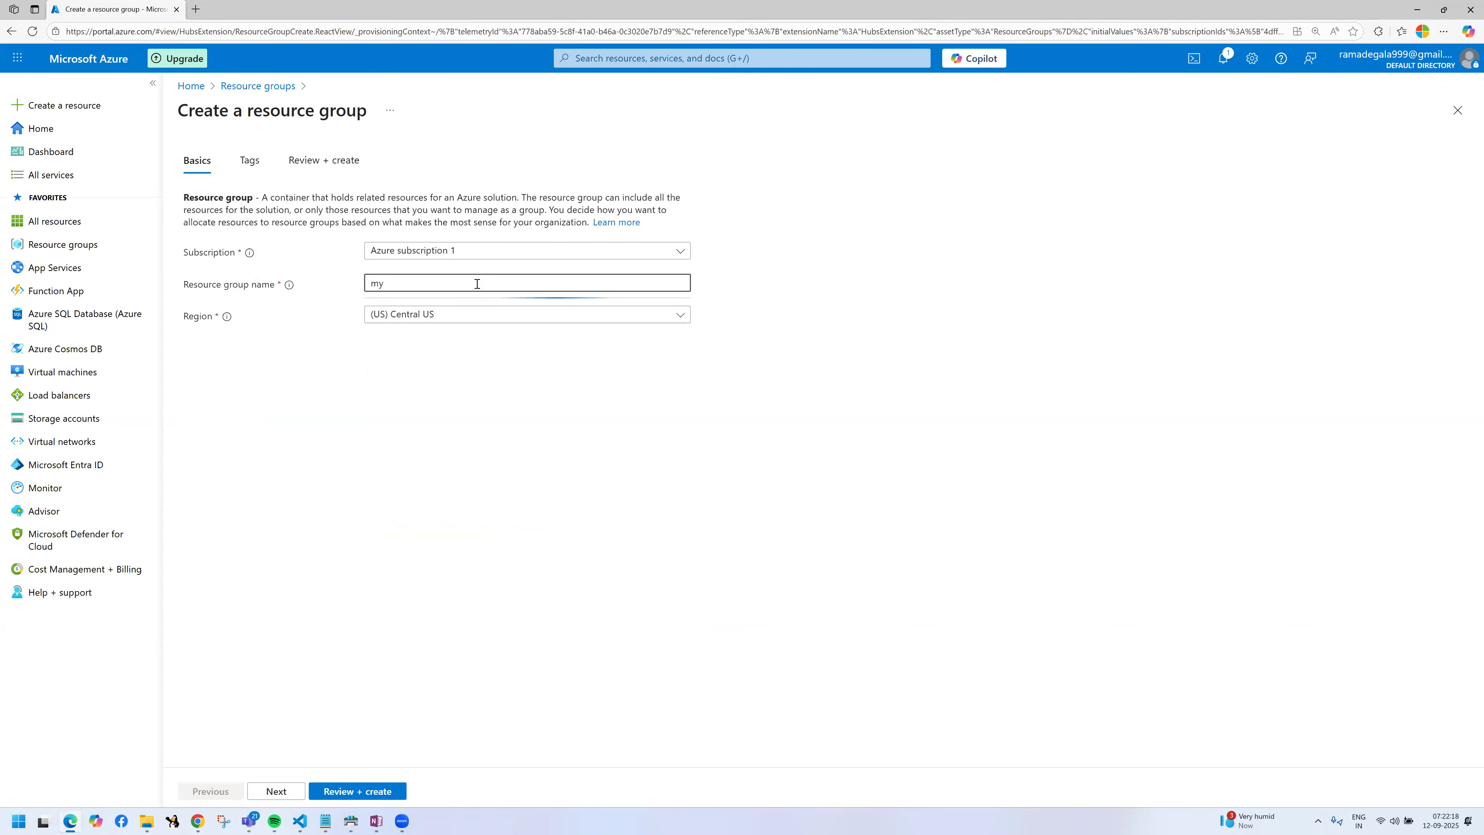
pyautogui.write('azureai-rg')
pyautogui.moveTo(372, 286); pyautogui.dragTo(681, 576)
pyautogui.click(681, 575)
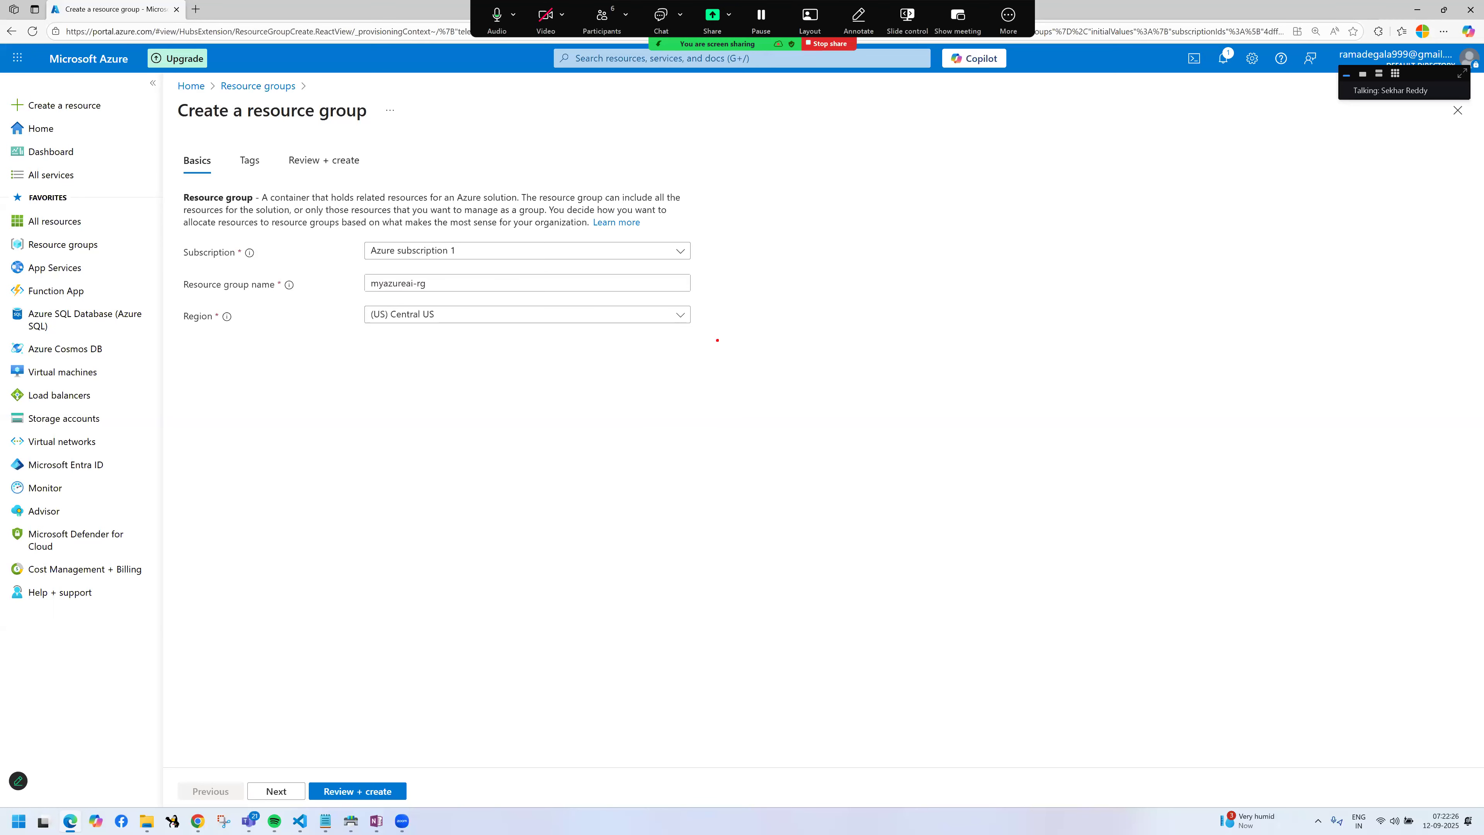
pyautogui.moveTo(760, 219)
pyautogui.mouseDown()
pyautogui.moveTo(772, 261)
pyautogui.moveTo(759, 209)
pyautogui.moveTo(732, 217)
pyautogui.moveTo(807, 245)
pyautogui.moveTo(830, 225)
pyautogui.mouseUp()
pyautogui.moveTo(873, 174)
pyautogui.mouseDown()
pyautogui.moveTo(859, 184)
pyautogui.moveTo(887, 208)
pyautogui.mouseUp()
pyautogui.moveTo(788, 303)
pyautogui.mouseDown()
pyautogui.moveTo(851, 311)
pyautogui.moveTo(813, 277)
pyautogui.moveTo(907, 307)
pyautogui.moveTo(912, 271)
pyautogui.moveTo(936, 272)
pyautogui.moveTo(944, 245)
pyautogui.moveTo(980, 264)
pyautogui.mouseUp()
pyautogui.click(884, 313)
pyautogui.moveTo(1023, 186)
pyautogui.mouseDown()
pyautogui.moveTo(1038, 197)
pyautogui.moveTo(1088, 170)
pyautogui.mouseUp()
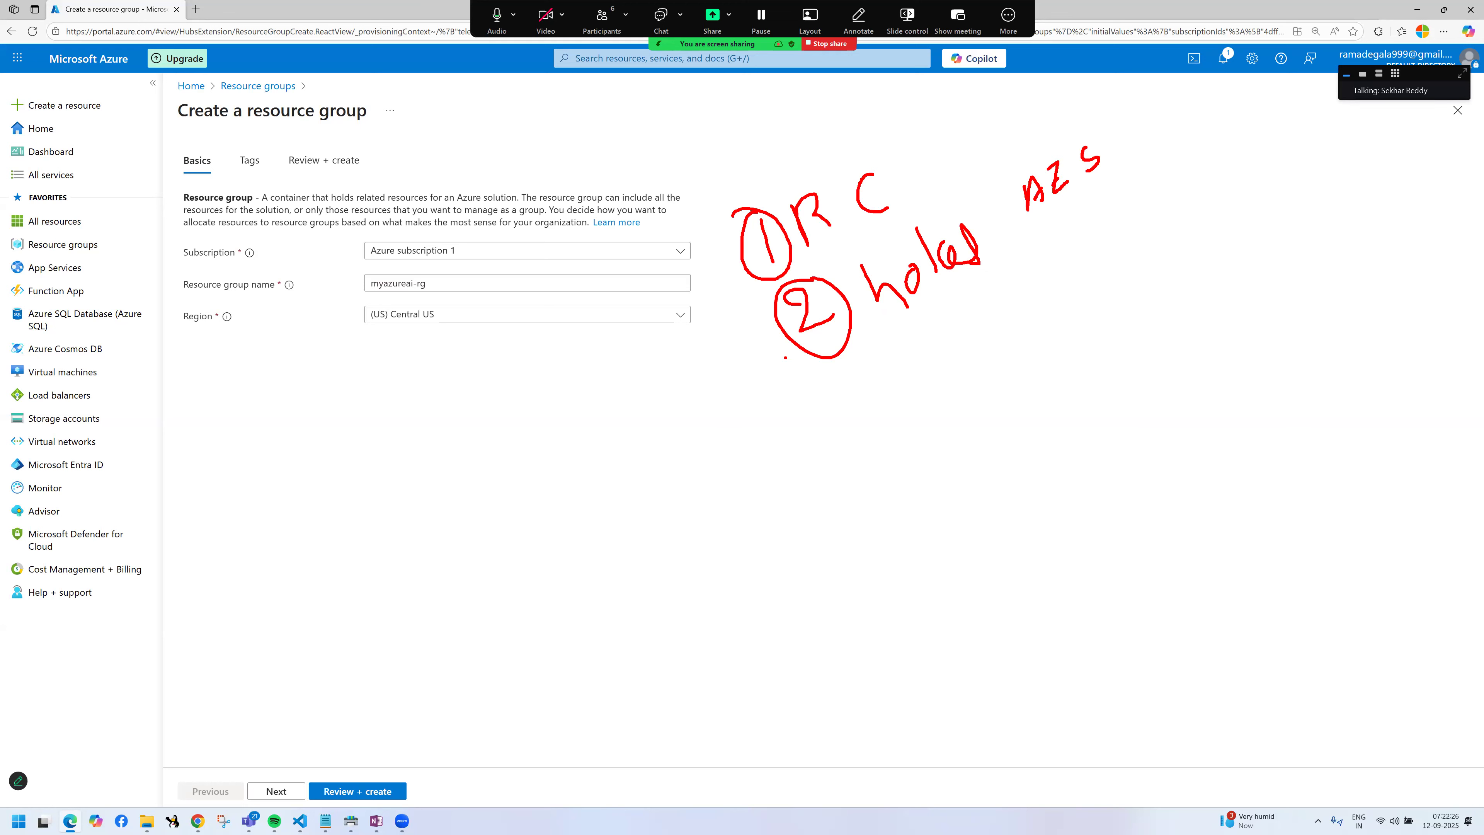
pyautogui.moveTo(838, 401)
pyautogui.mouseDown()
pyautogui.moveTo(854, 421)
pyautogui.moveTo(859, 380)
pyautogui.moveTo(940, 361)
pyautogui.mouseUp()
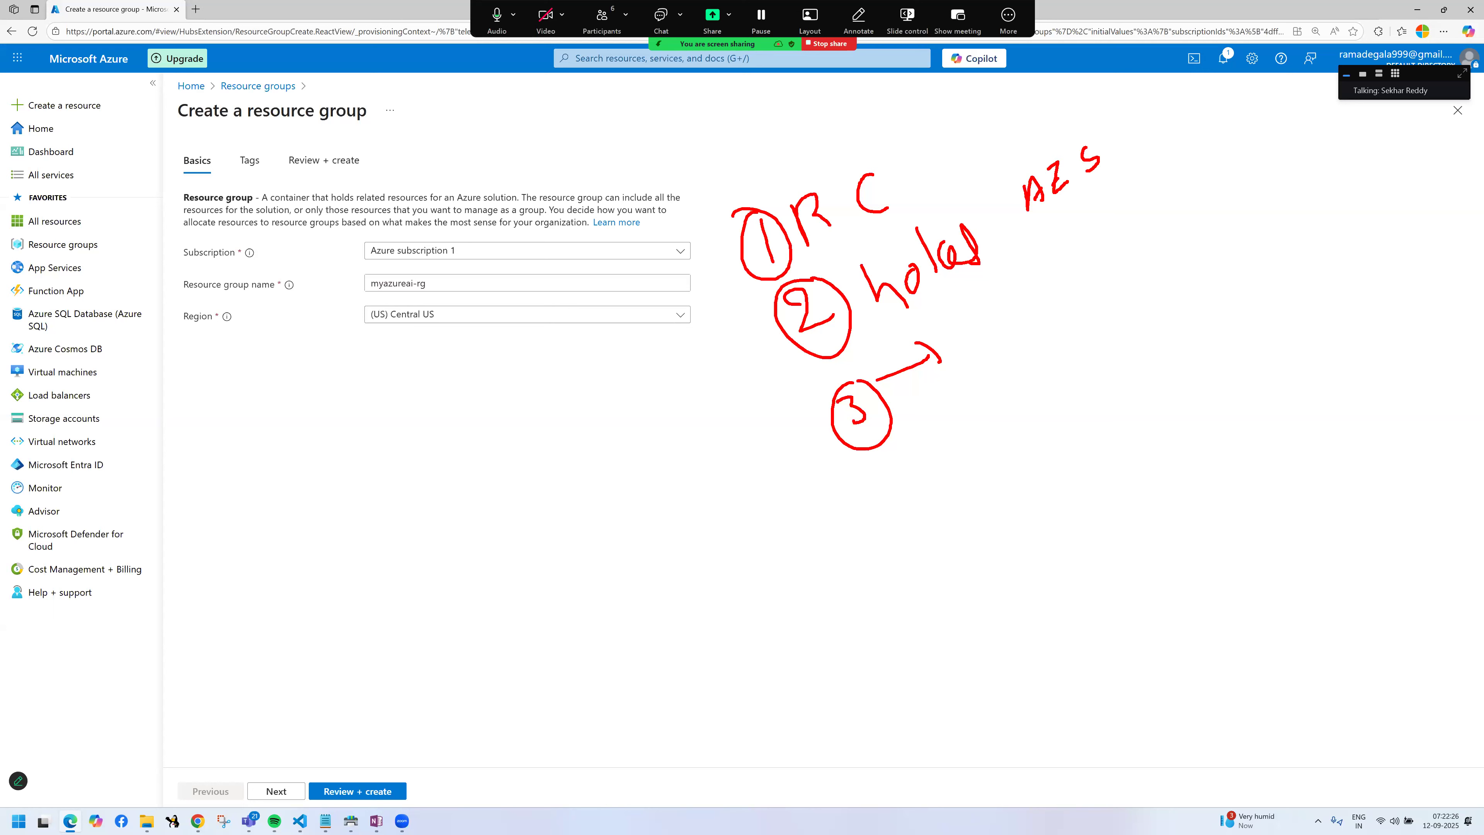
pyautogui.moveTo(1058, 214); pyautogui.dragTo(1126, 182)
pyautogui.moveTo(175, 277); pyautogui.dragTo(211, 245)
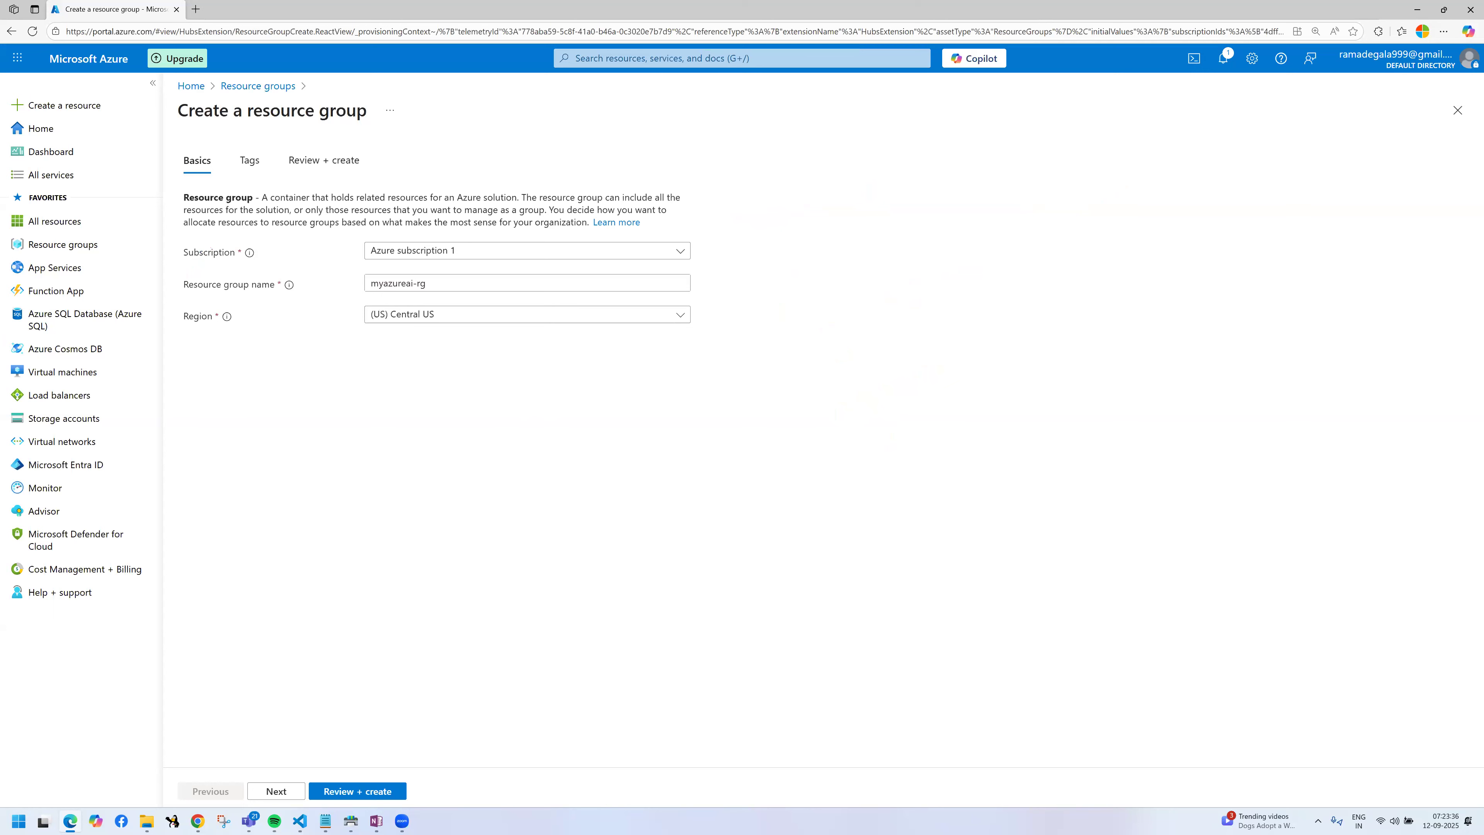
pyautogui.moveTo(369, 236); pyautogui.dragTo(471, 256)
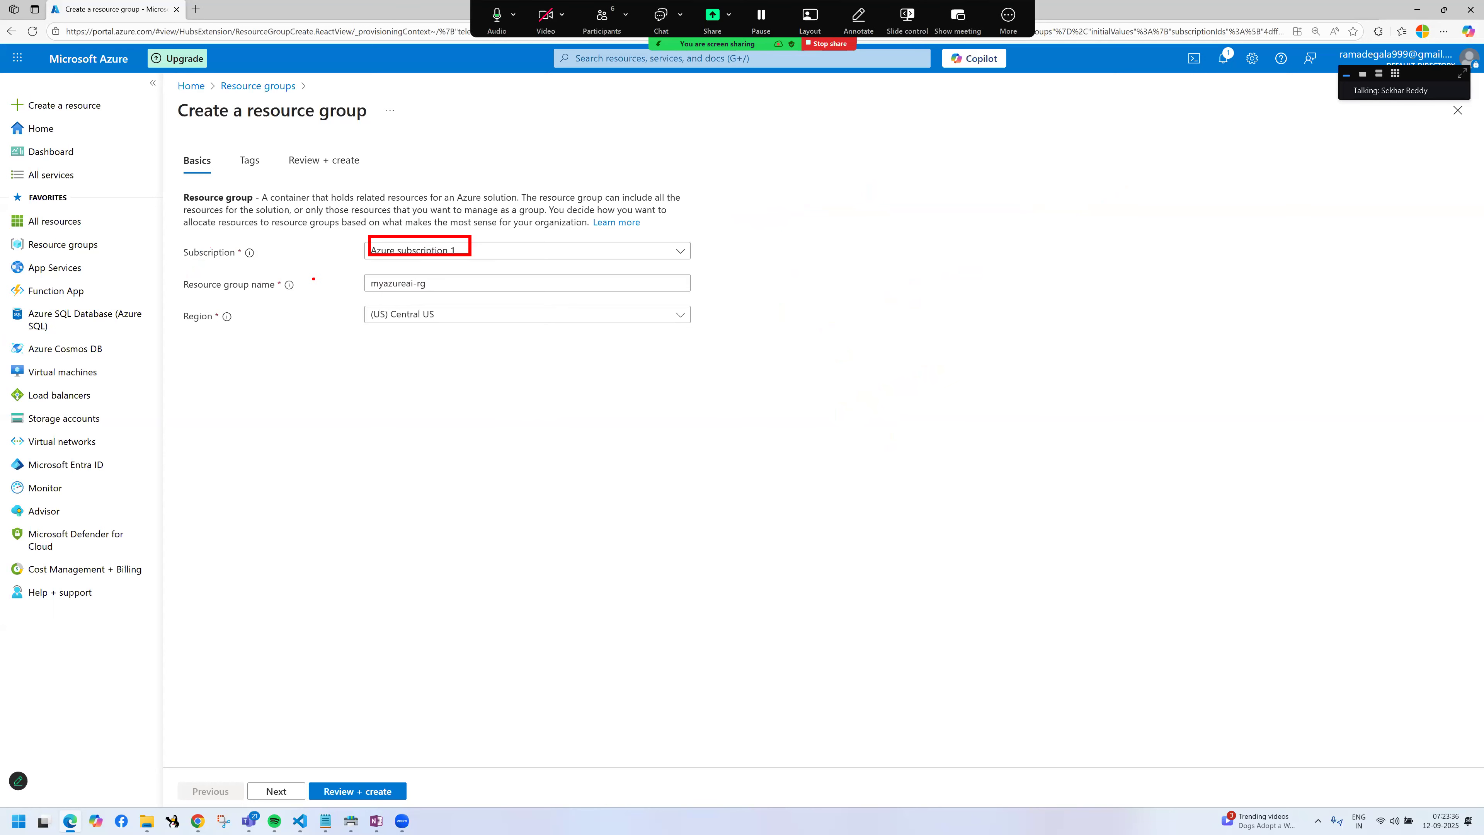
pyautogui.moveTo(360, 274); pyautogui.dragTo(454, 295)
pyautogui.moveTo(175, 303)
pyautogui.mouseDown()
pyautogui.moveTo(338, 343)
pyautogui.moveTo(531, 355)
pyautogui.mouseUp()
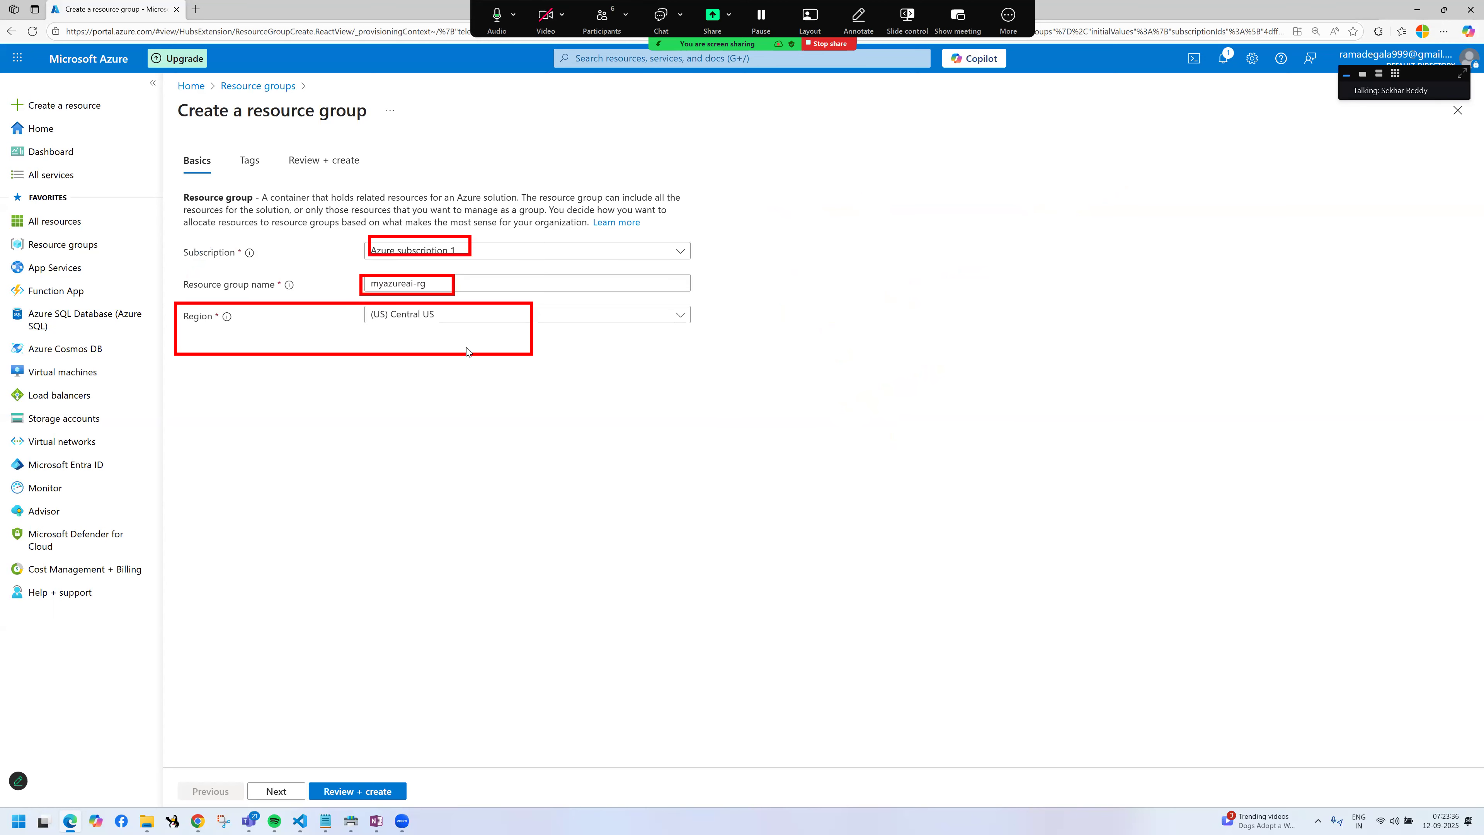
# Step: Continue to the resource group's tags and add a tag named project with the value pwc
pyautogui.click(288, 791)
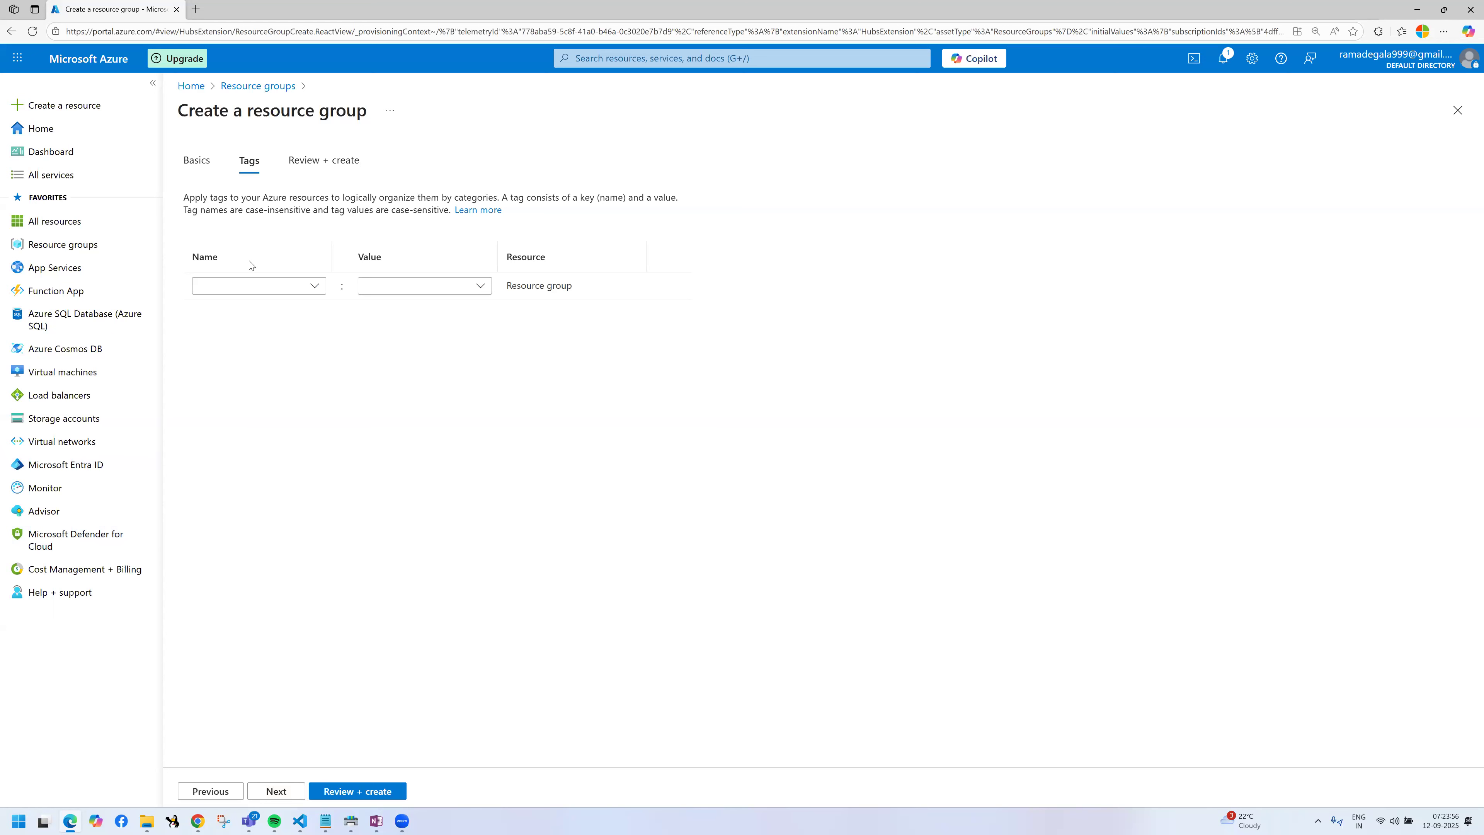
pyautogui.moveTo(111, 334)
pyautogui.moveTo(161, 286)
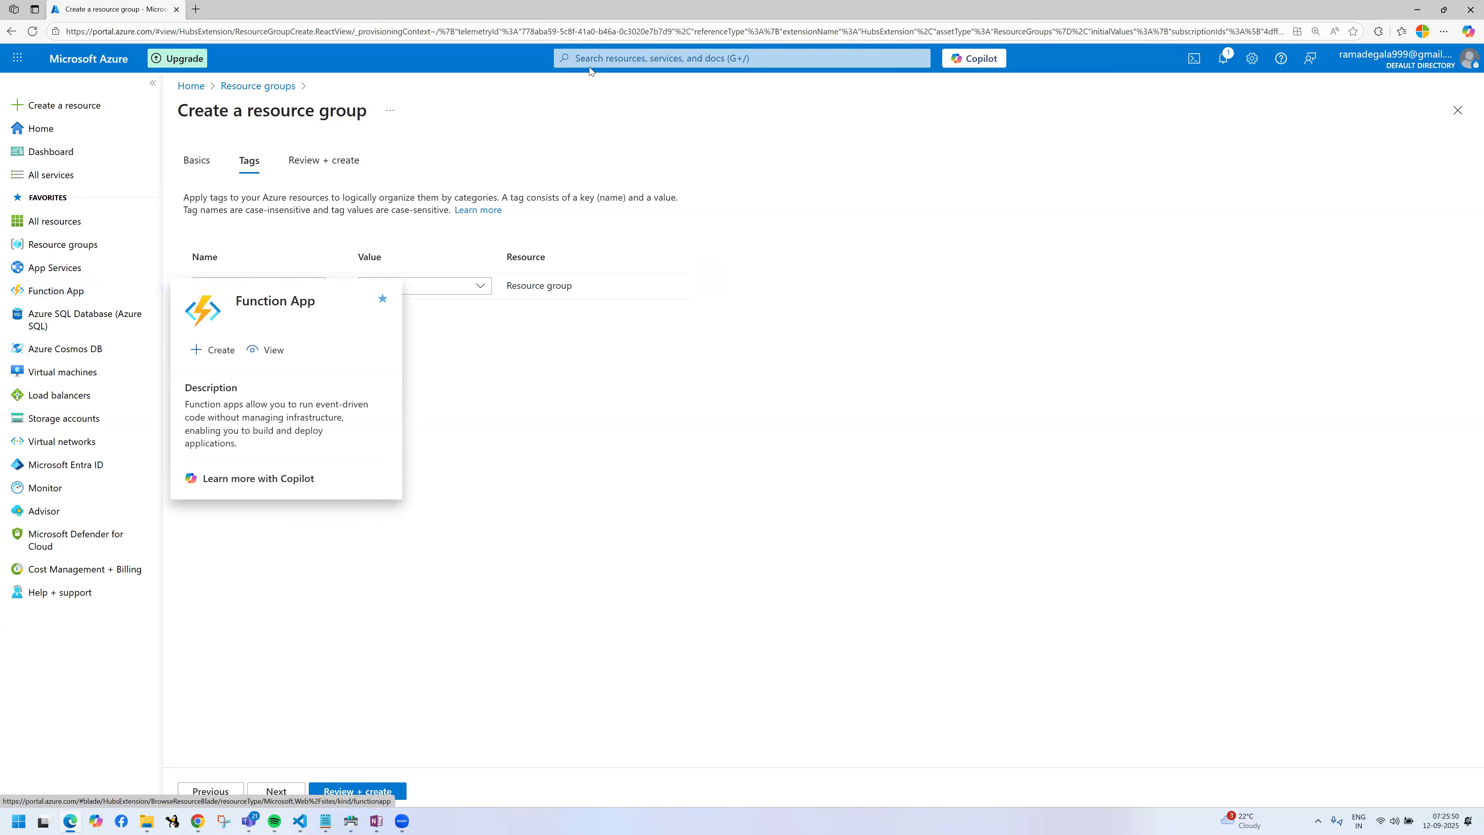
pyautogui.click(841, 292)
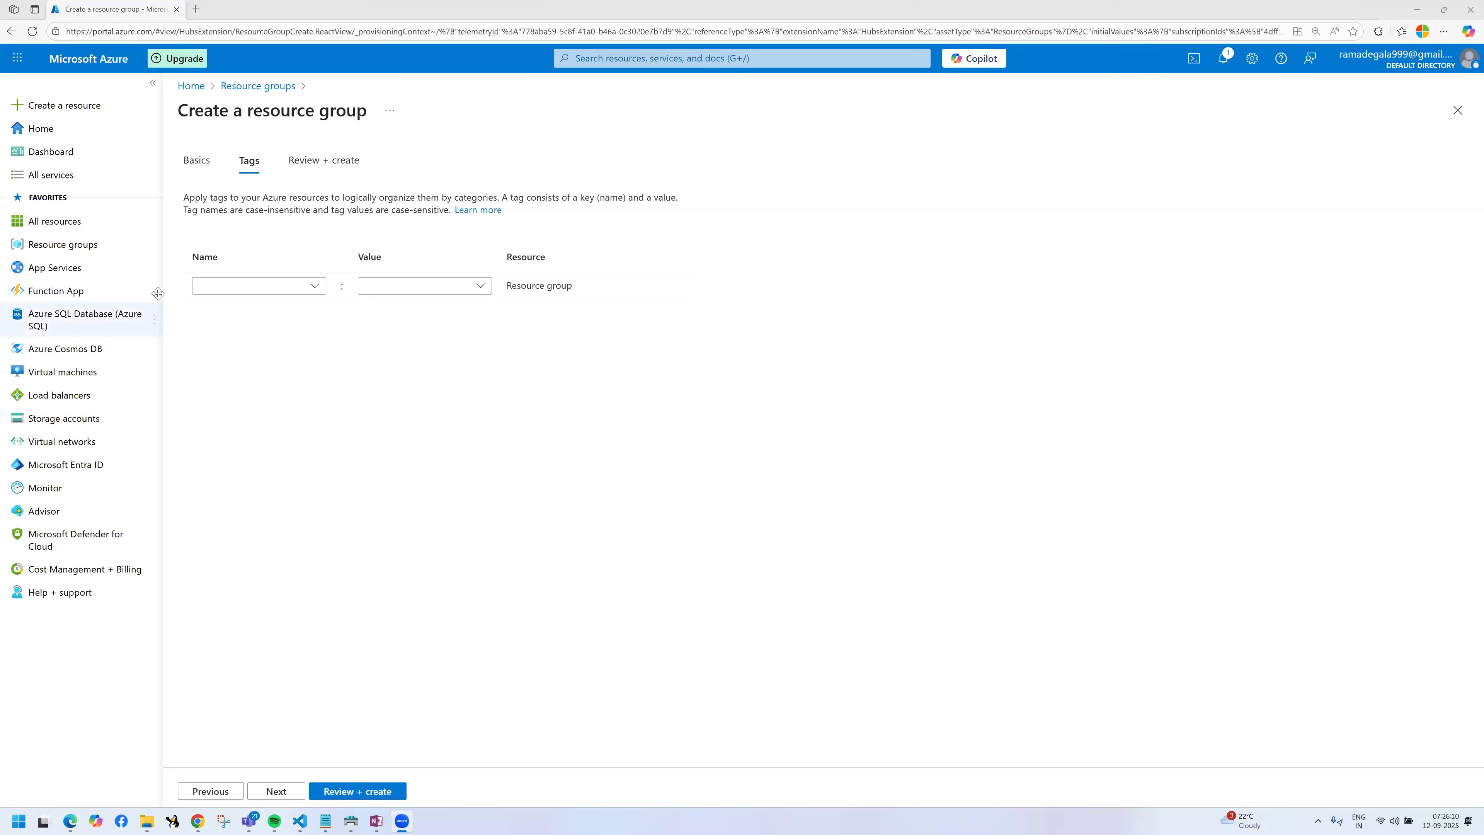
pyautogui.click(218, 287)
pyautogui.write('por')
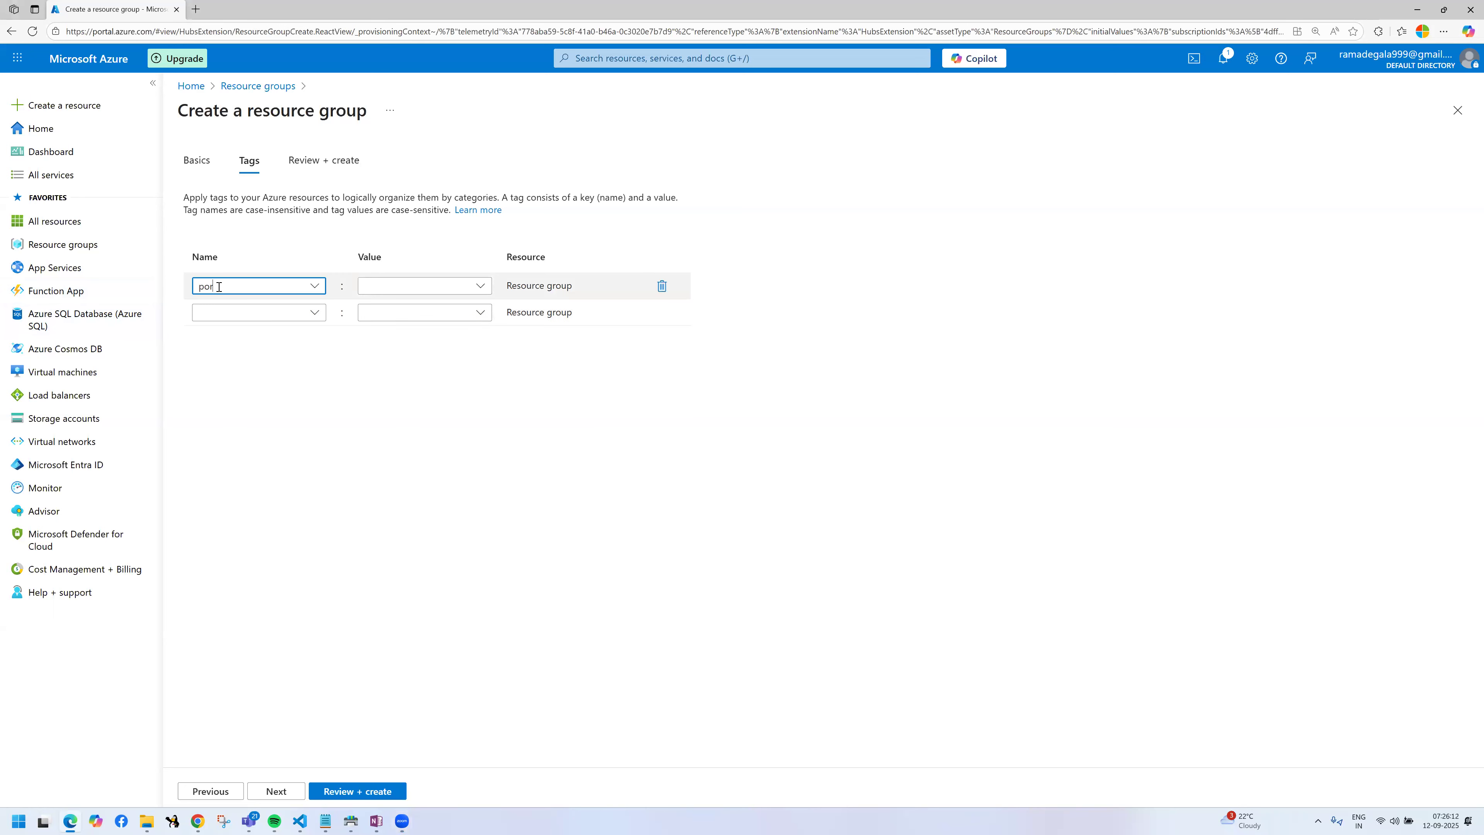
pyautogui.press('BackSpace')
pyautogui.press('BackSpace')
pyautogui.write('roject')
pyautogui.click(411, 290)
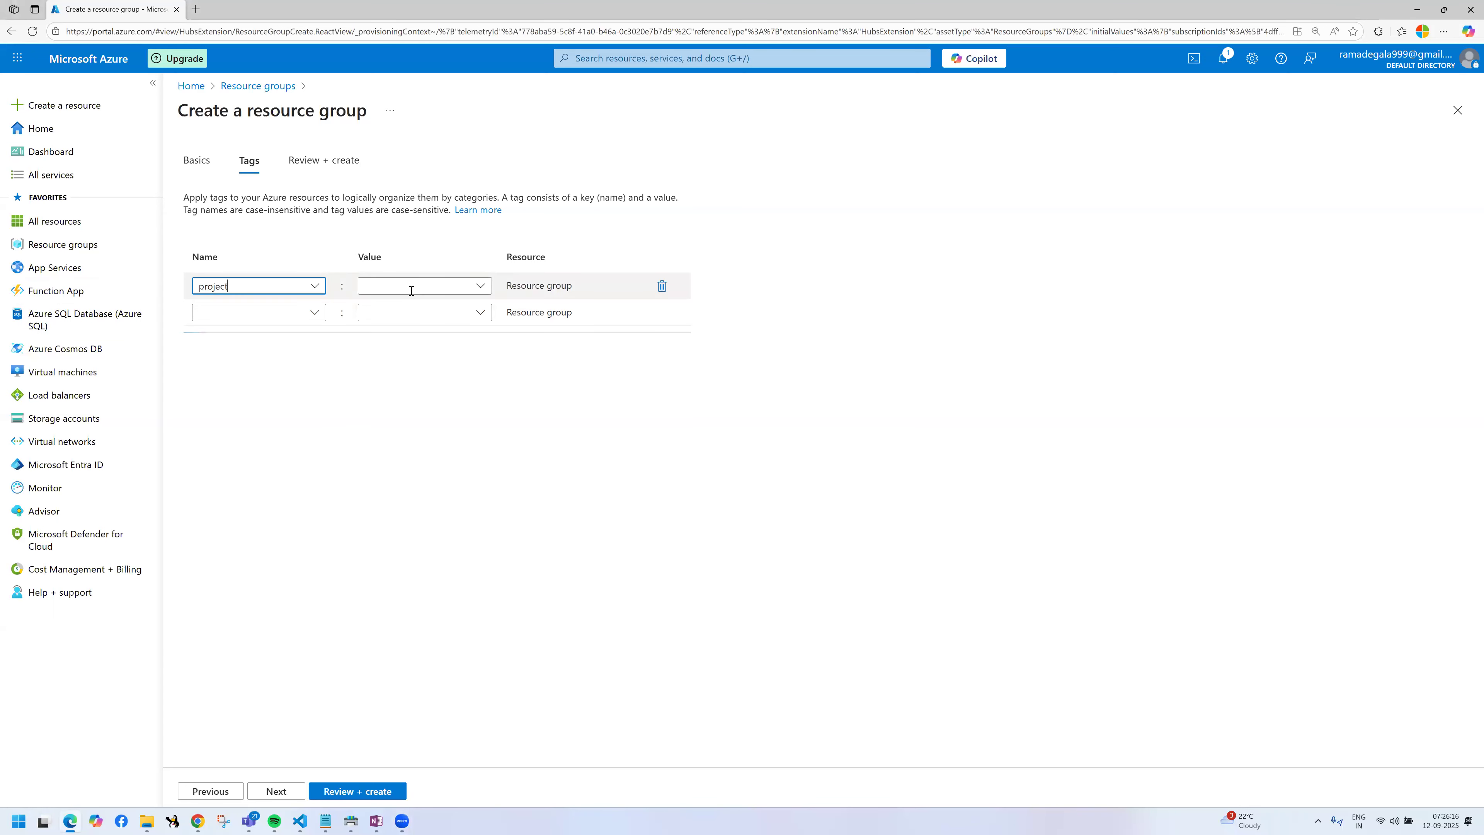
pyautogui.write('pwc')
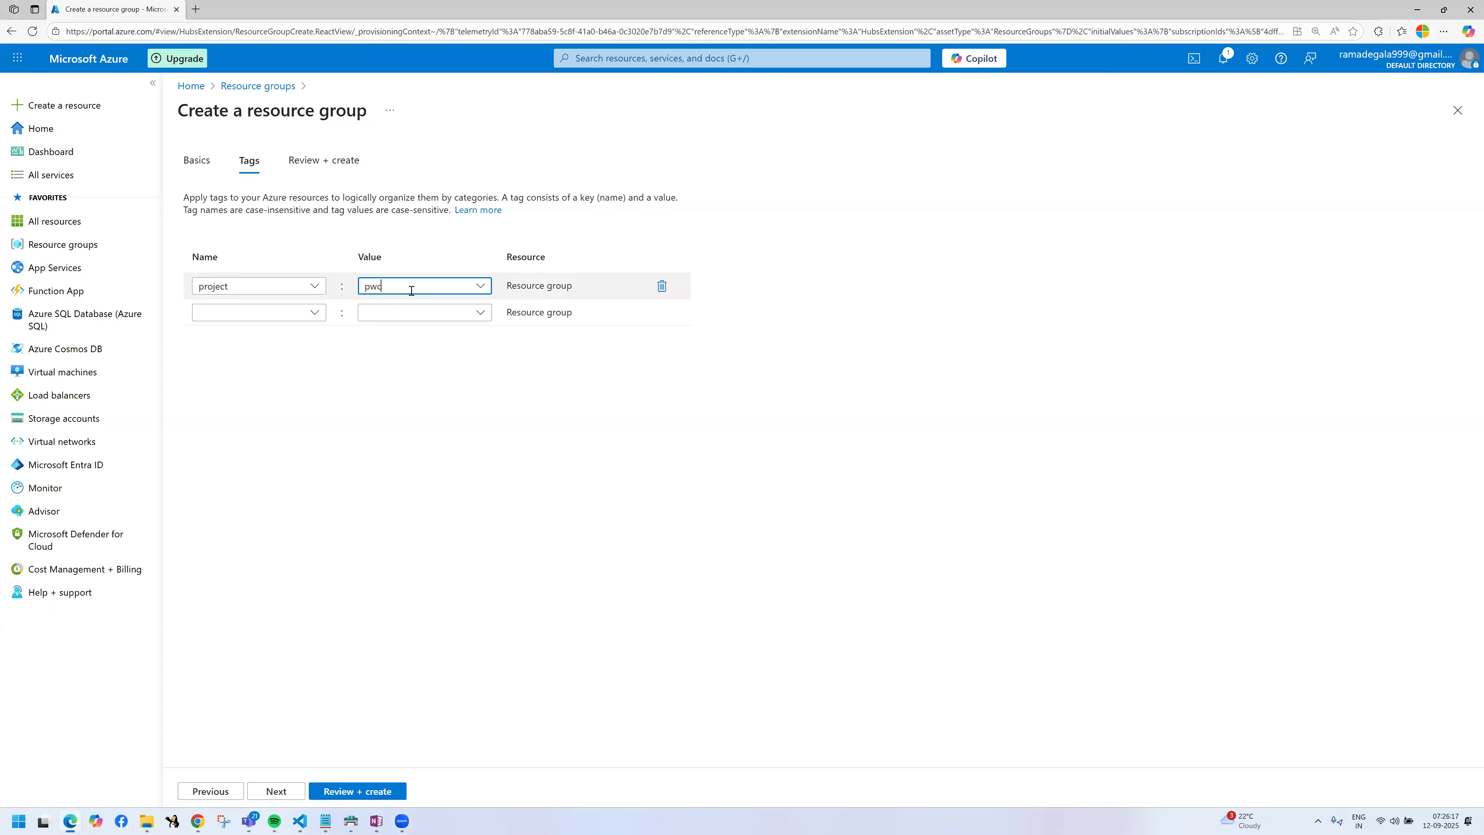
# Step: Add a client tag holding the client's name and an environment tag with the value production
pyautogui.click(284, 315)
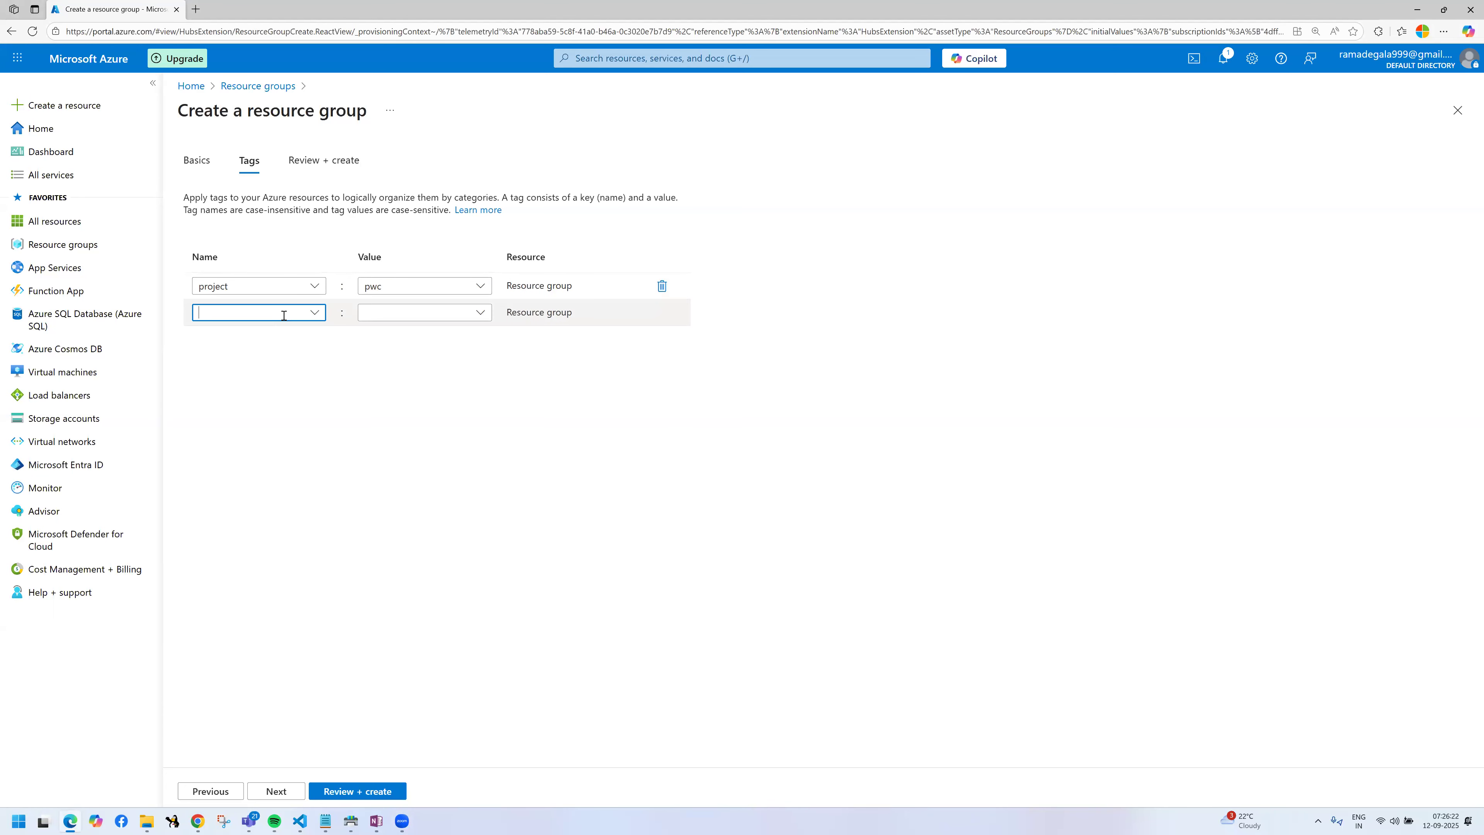
pyautogui.write('client')
pyautogui.click(385, 311)
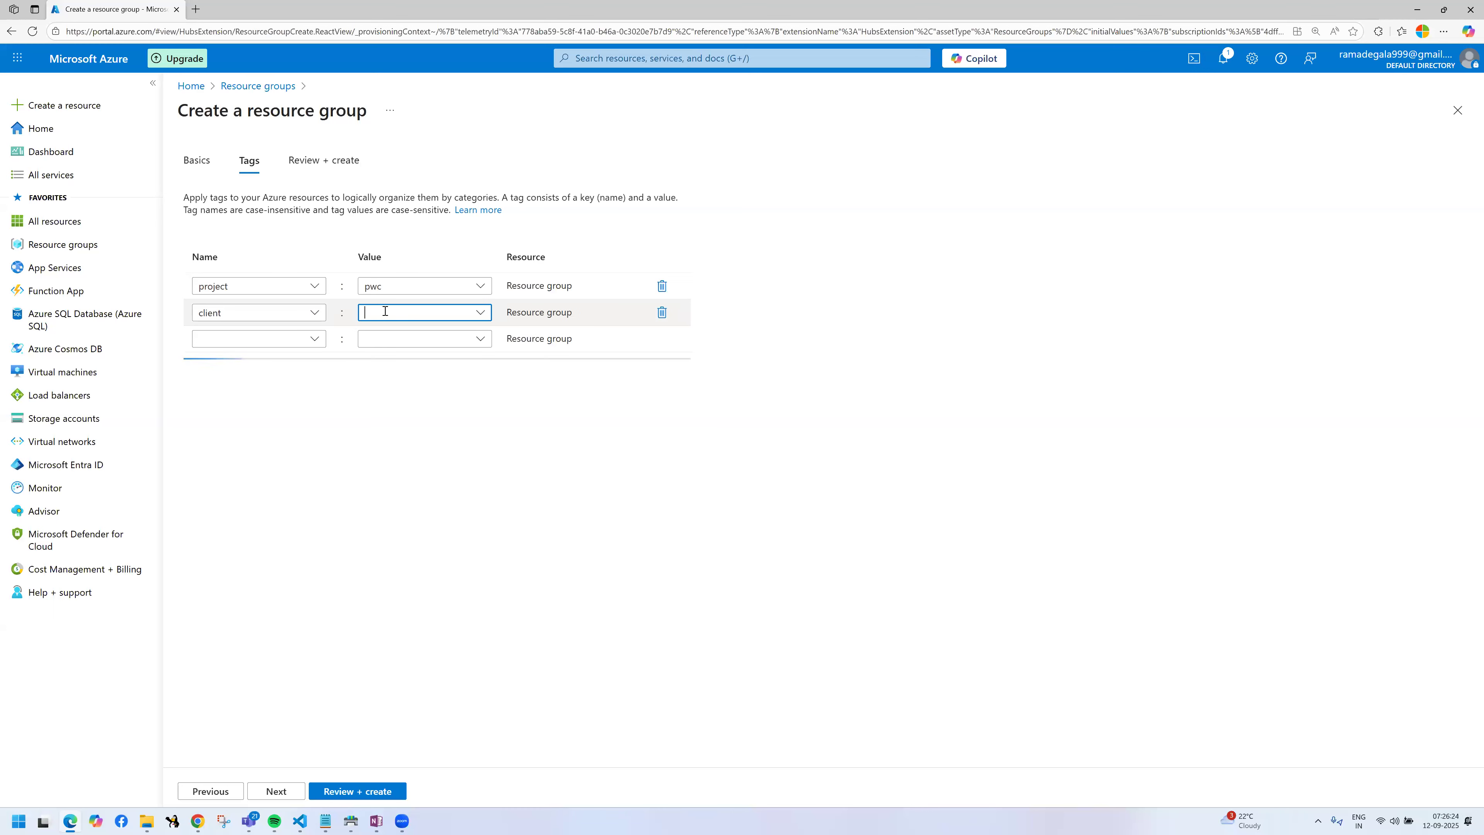
pyautogui.write('mike')
pyautogui.click(271, 338)
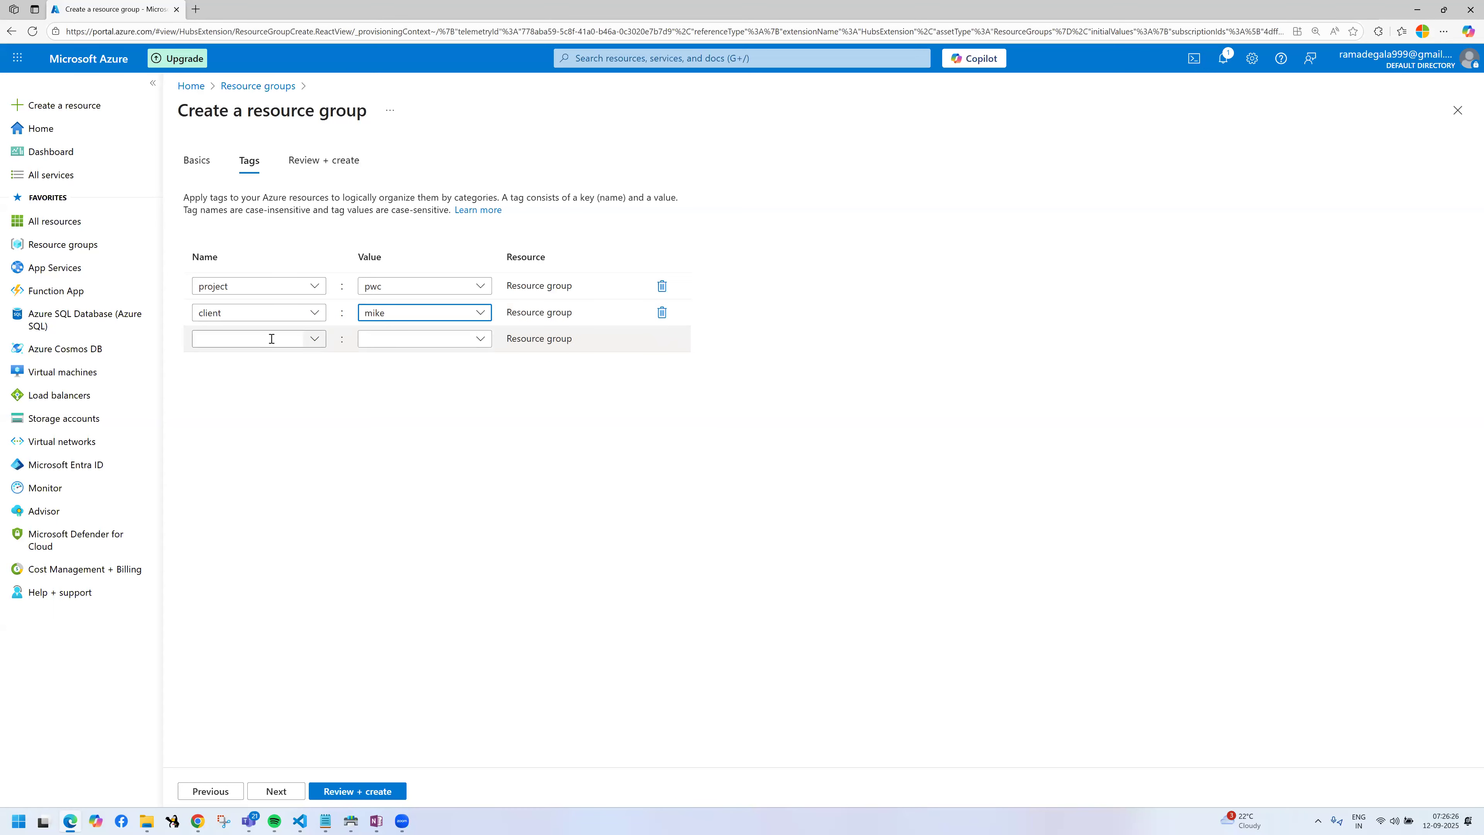
pyautogui.write('environment')
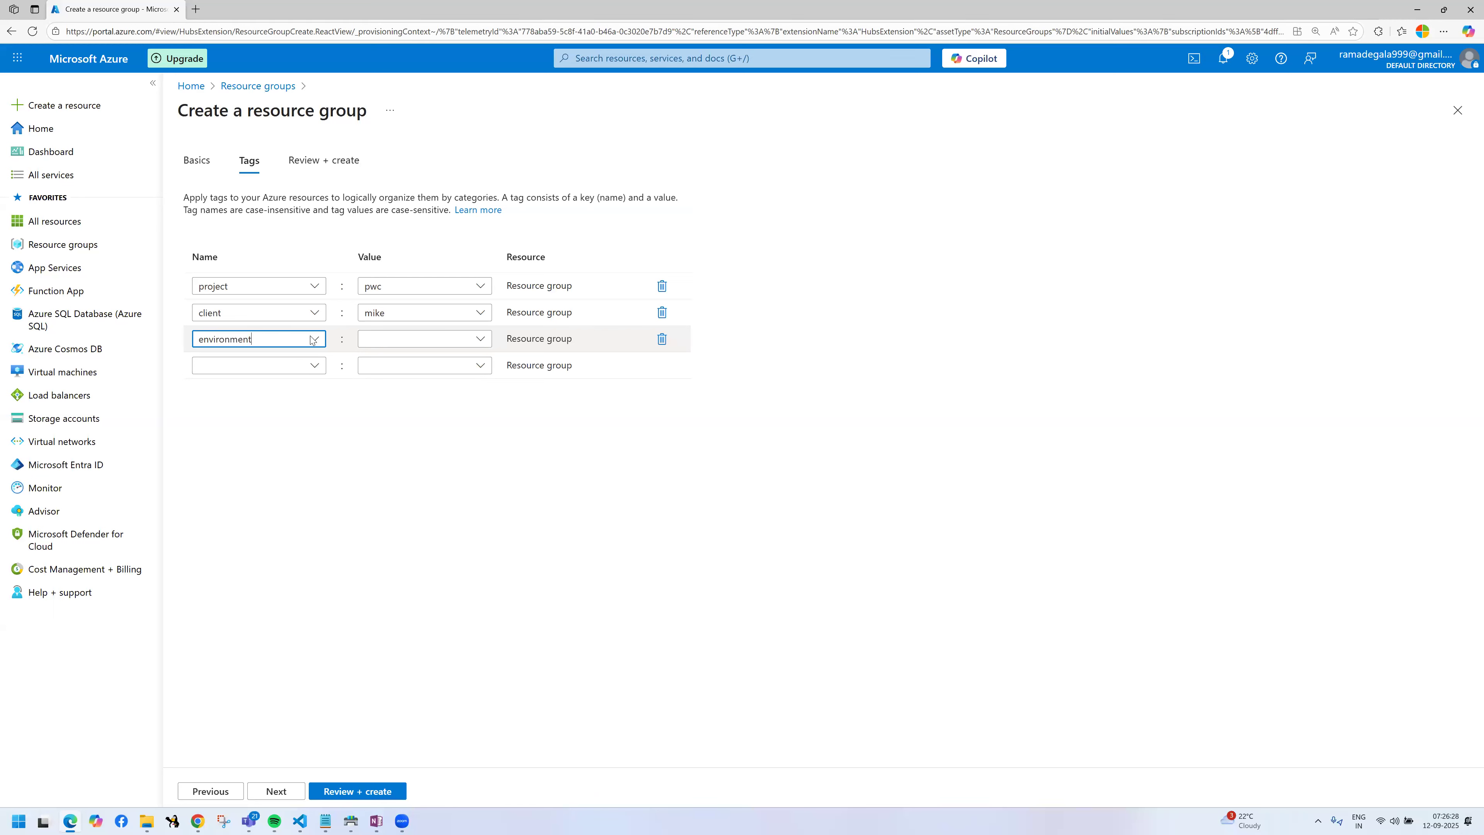
pyautogui.click(382, 336)
pyautogui.write('production')
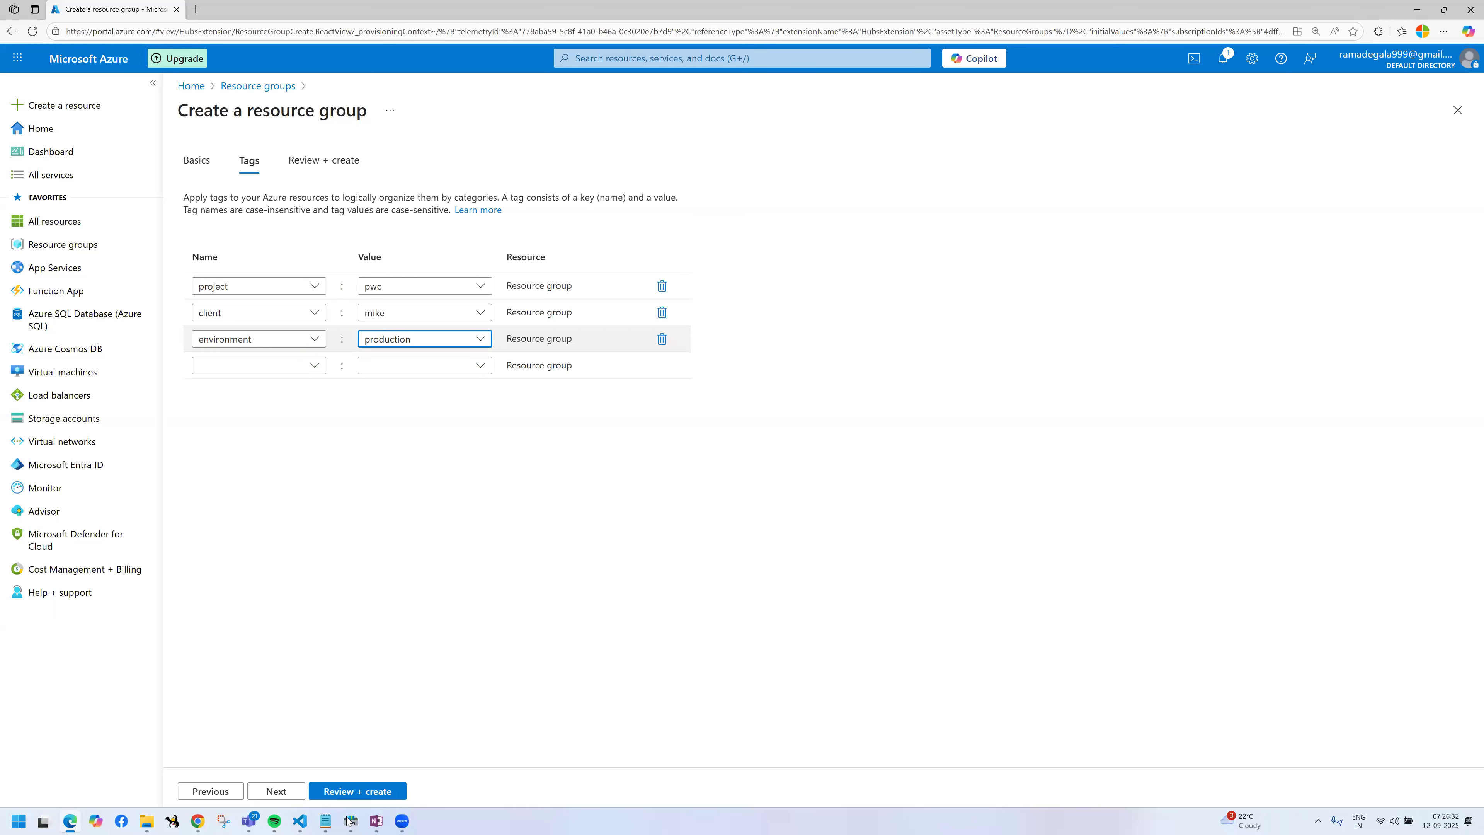
# Step: Review and create the resource group, and refresh the resource groups list
pyautogui.click(281, 790)
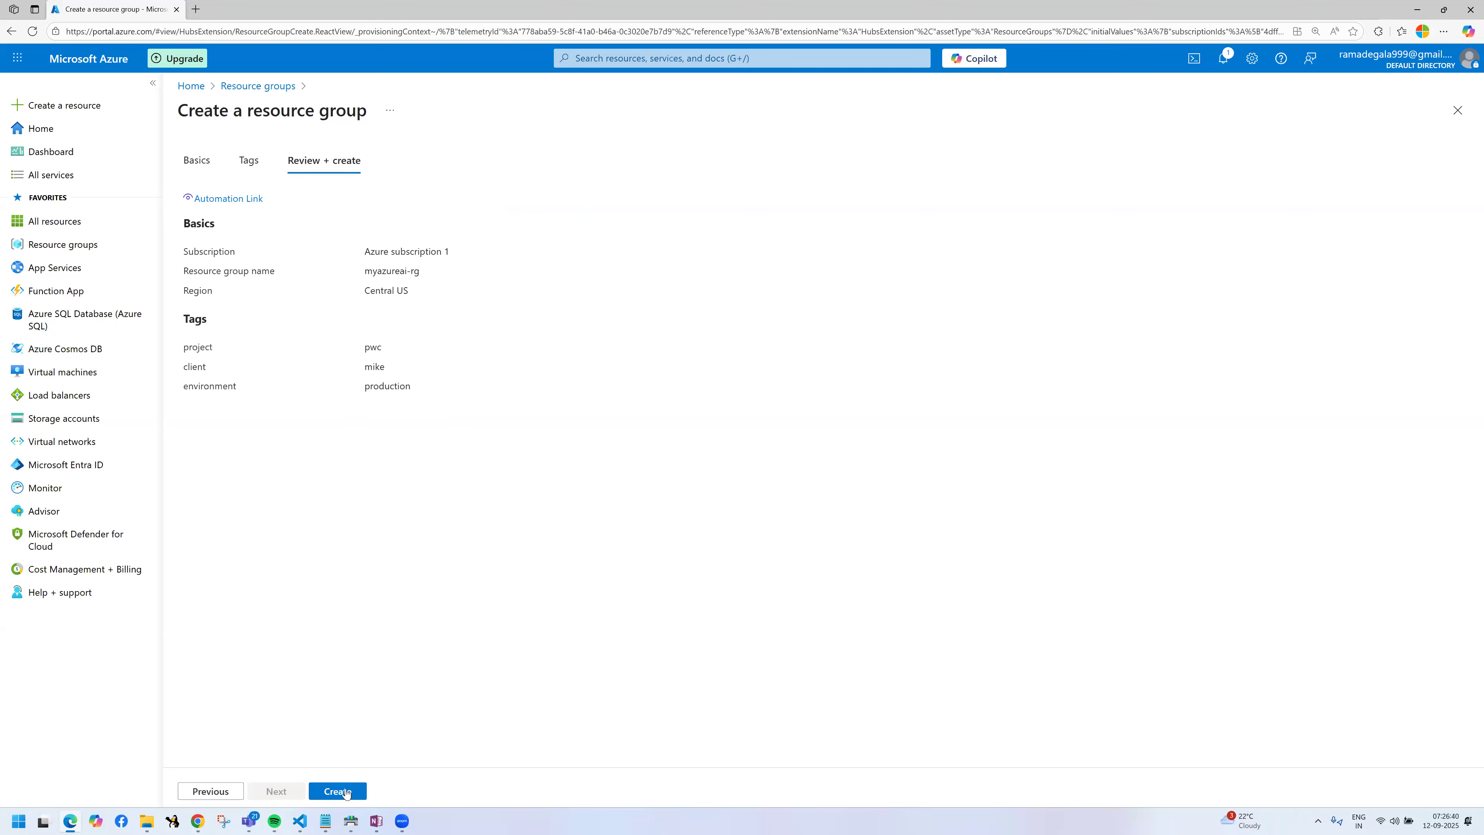
pyautogui.click(345, 791)
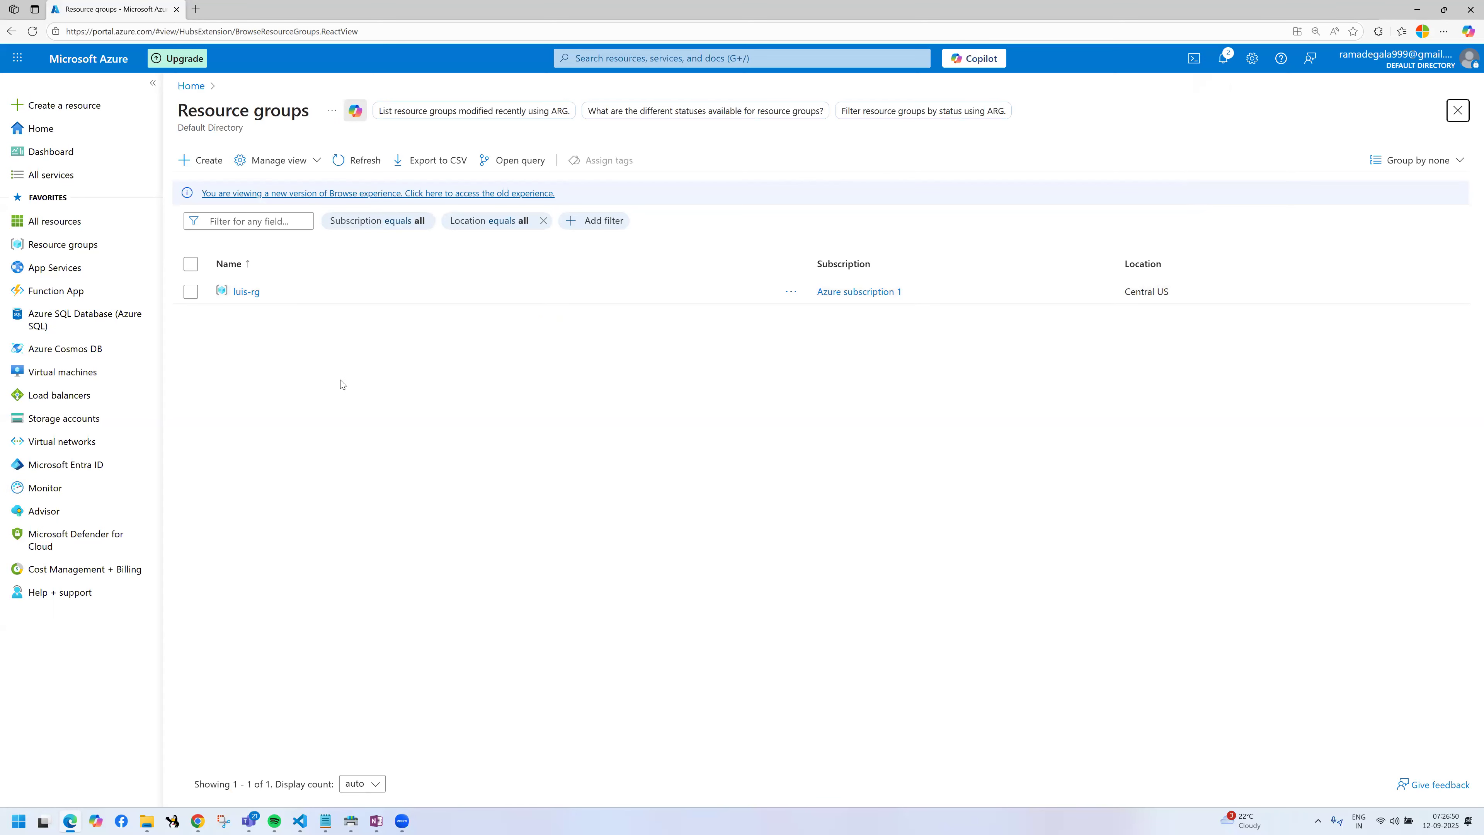
pyautogui.click(365, 157)
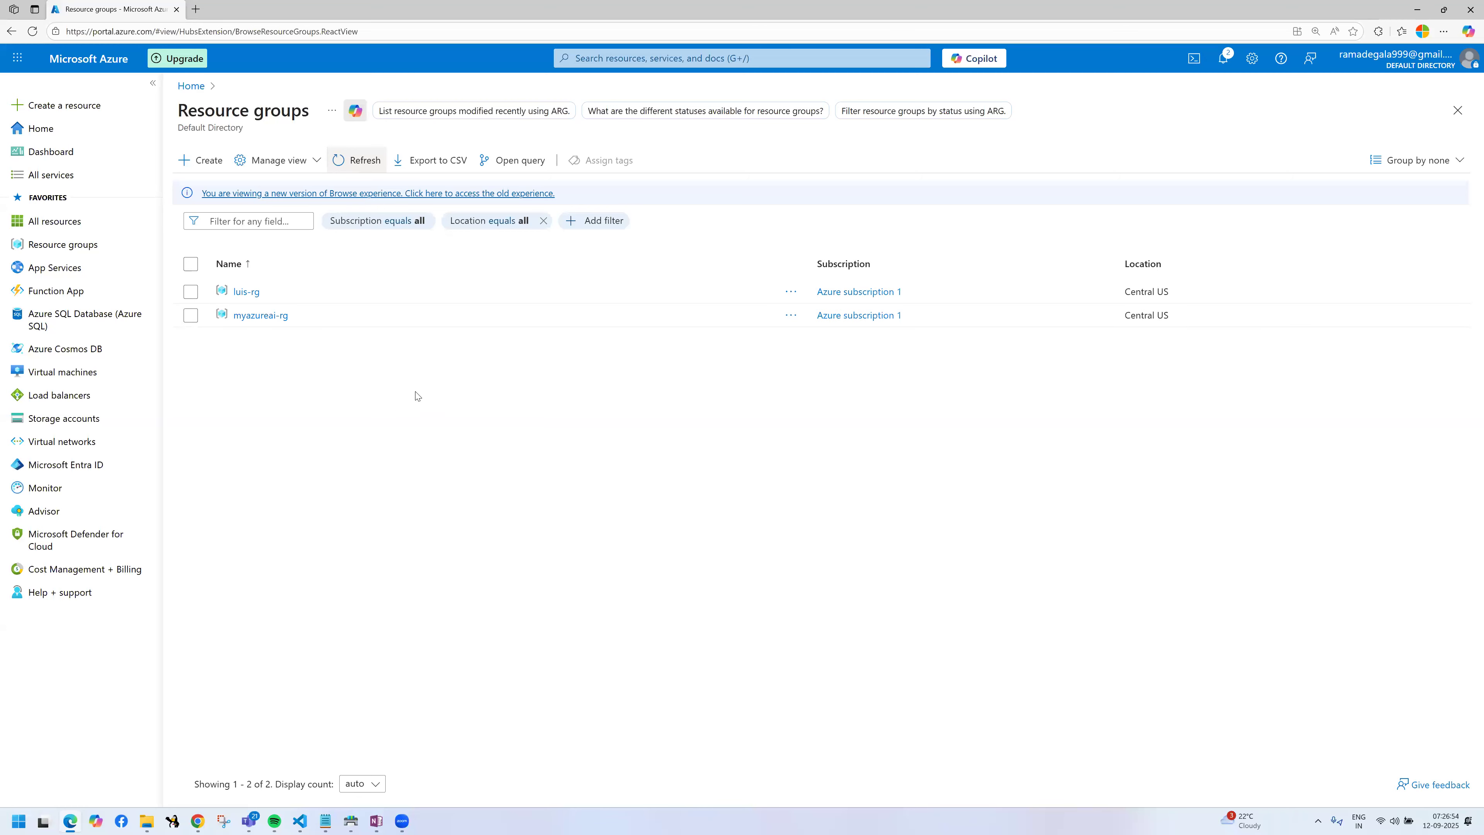
pyautogui.moveTo(214, 300); pyautogui.dragTo(331, 330)
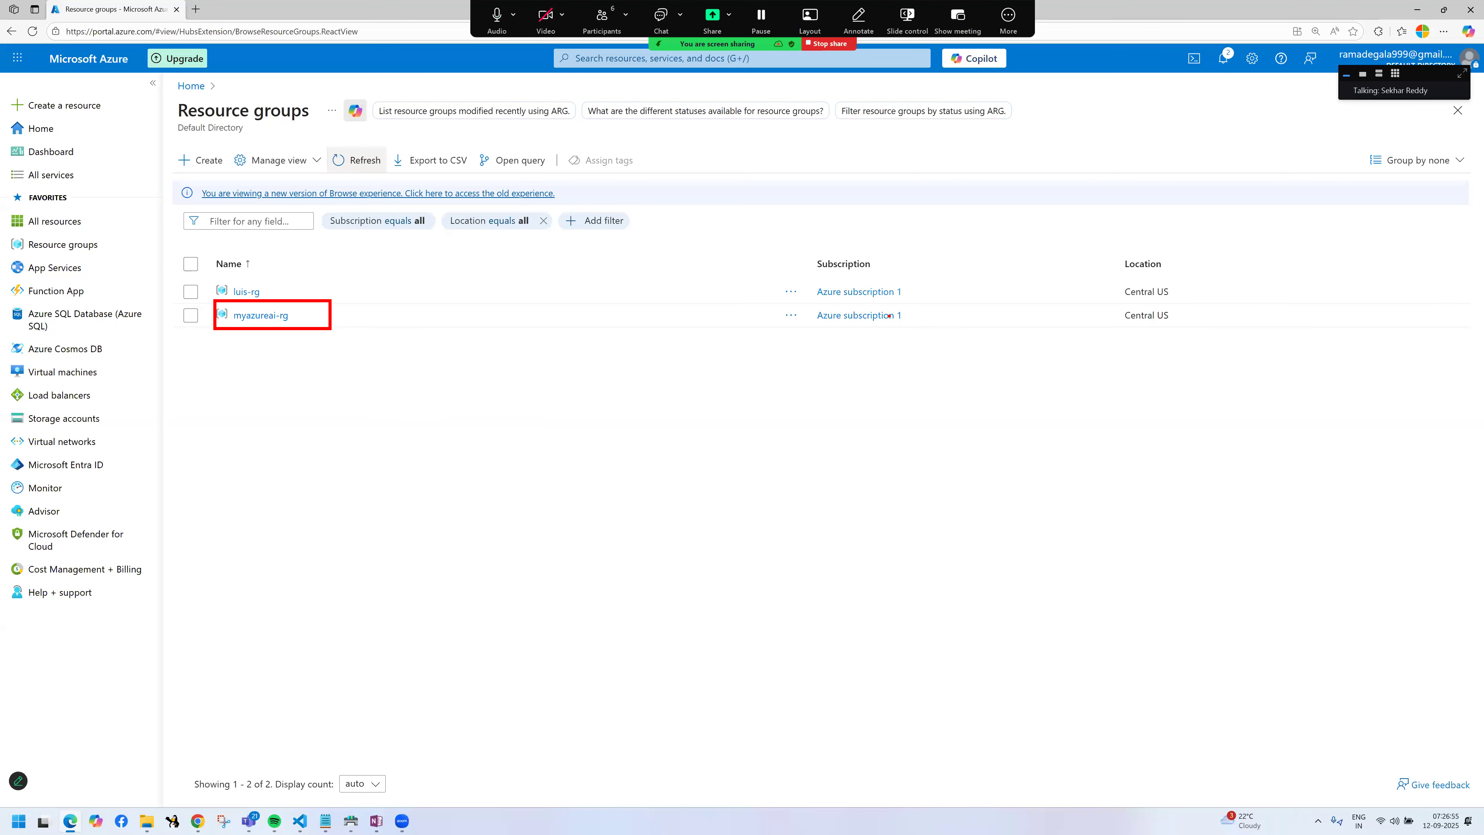
pyautogui.moveTo(805, 300); pyautogui.dragTo(881, 331)
pyautogui.moveTo(1041, 297); pyautogui.dragTo(1208, 331)
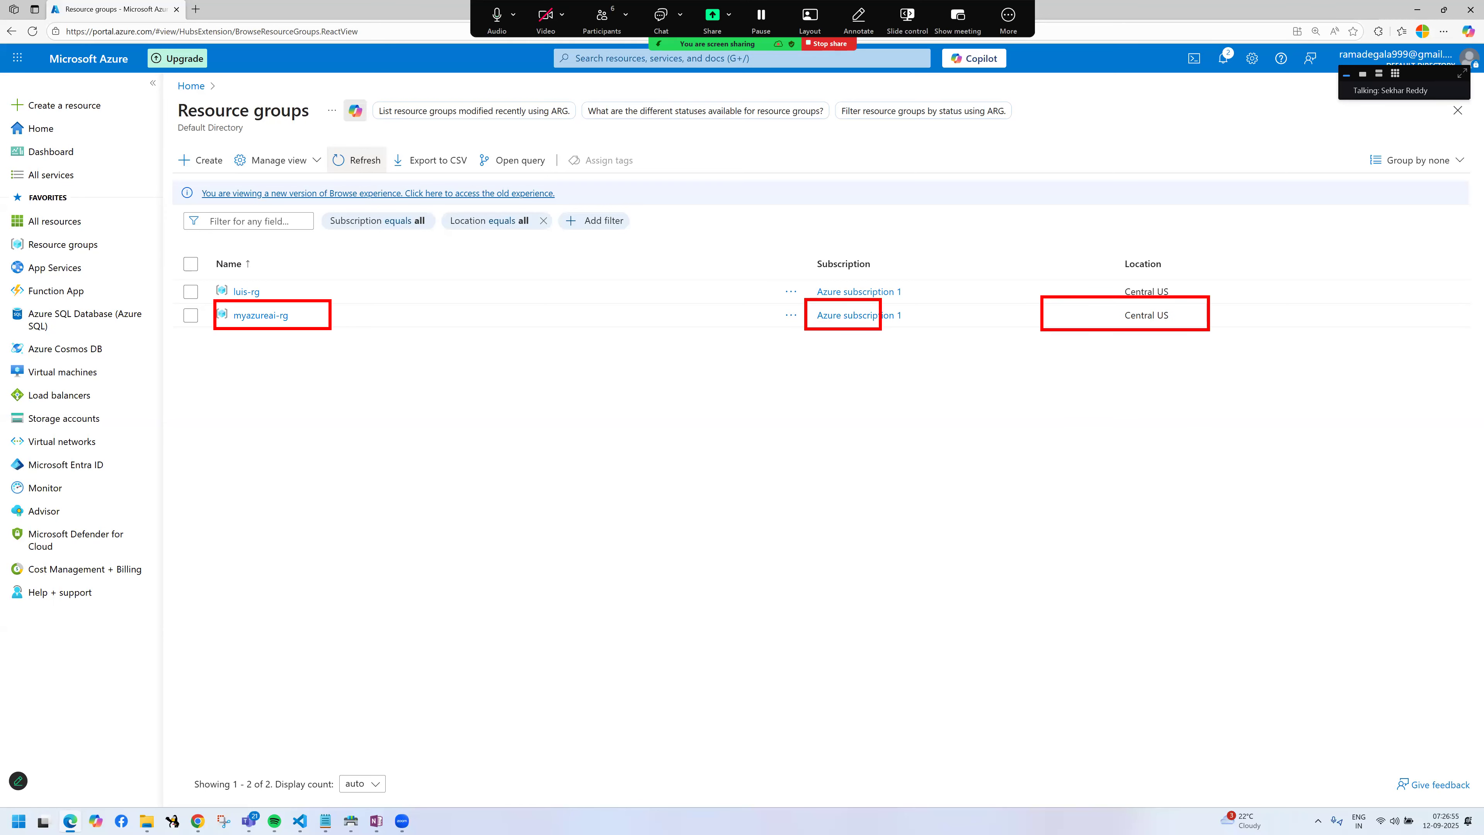
# Step: Open the myazureai-rg resource group and expand its tags to examine all of them
pyautogui.click(261, 315)
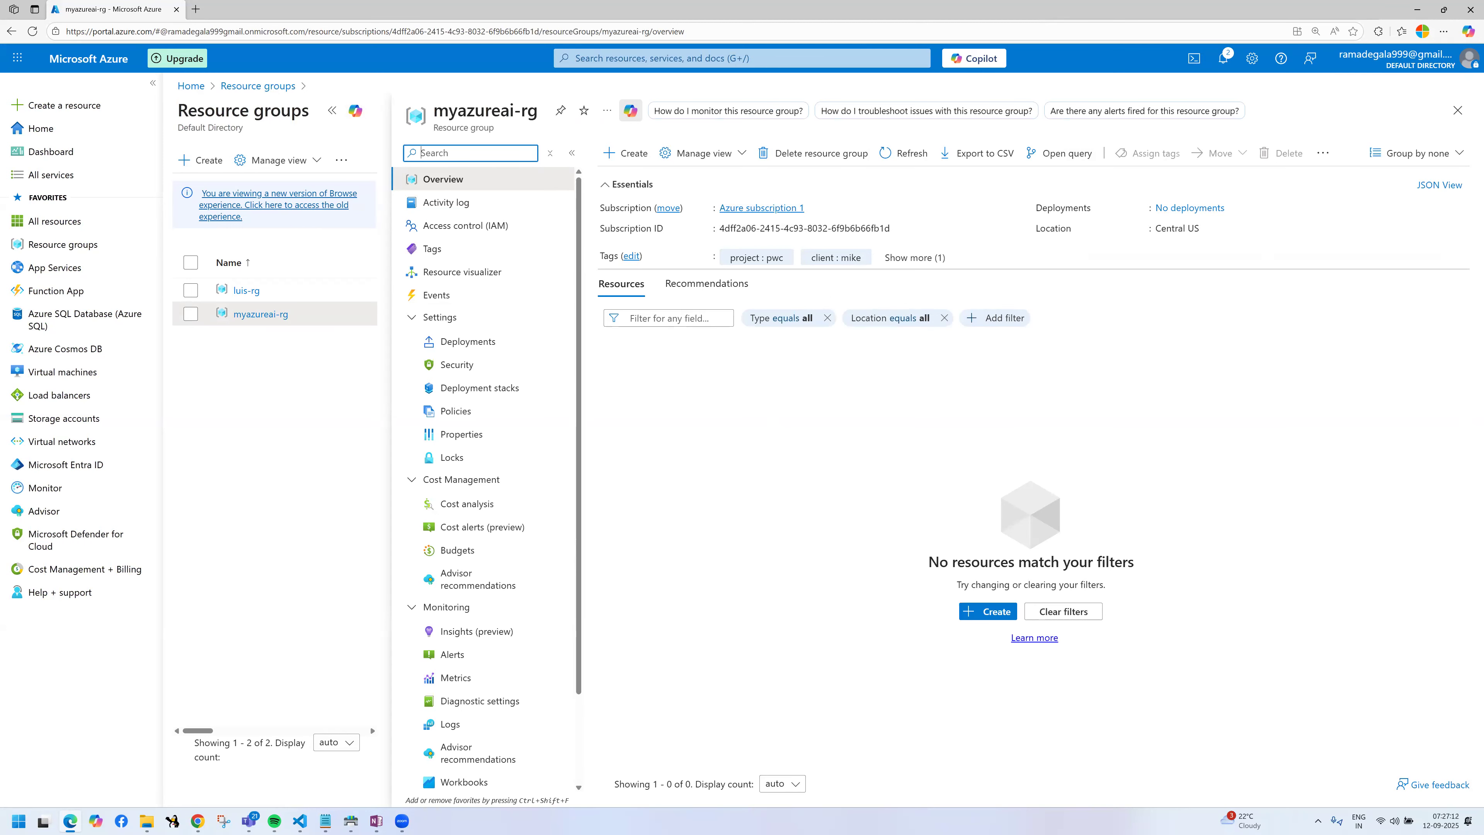
pyautogui.hotkey('ctrl', '2')
pyautogui.moveTo(595, 153)
pyautogui.mouseDown()
pyautogui.moveTo(818, 256)
pyautogui.moveTo(1372, 284)
pyautogui.mouseUp()
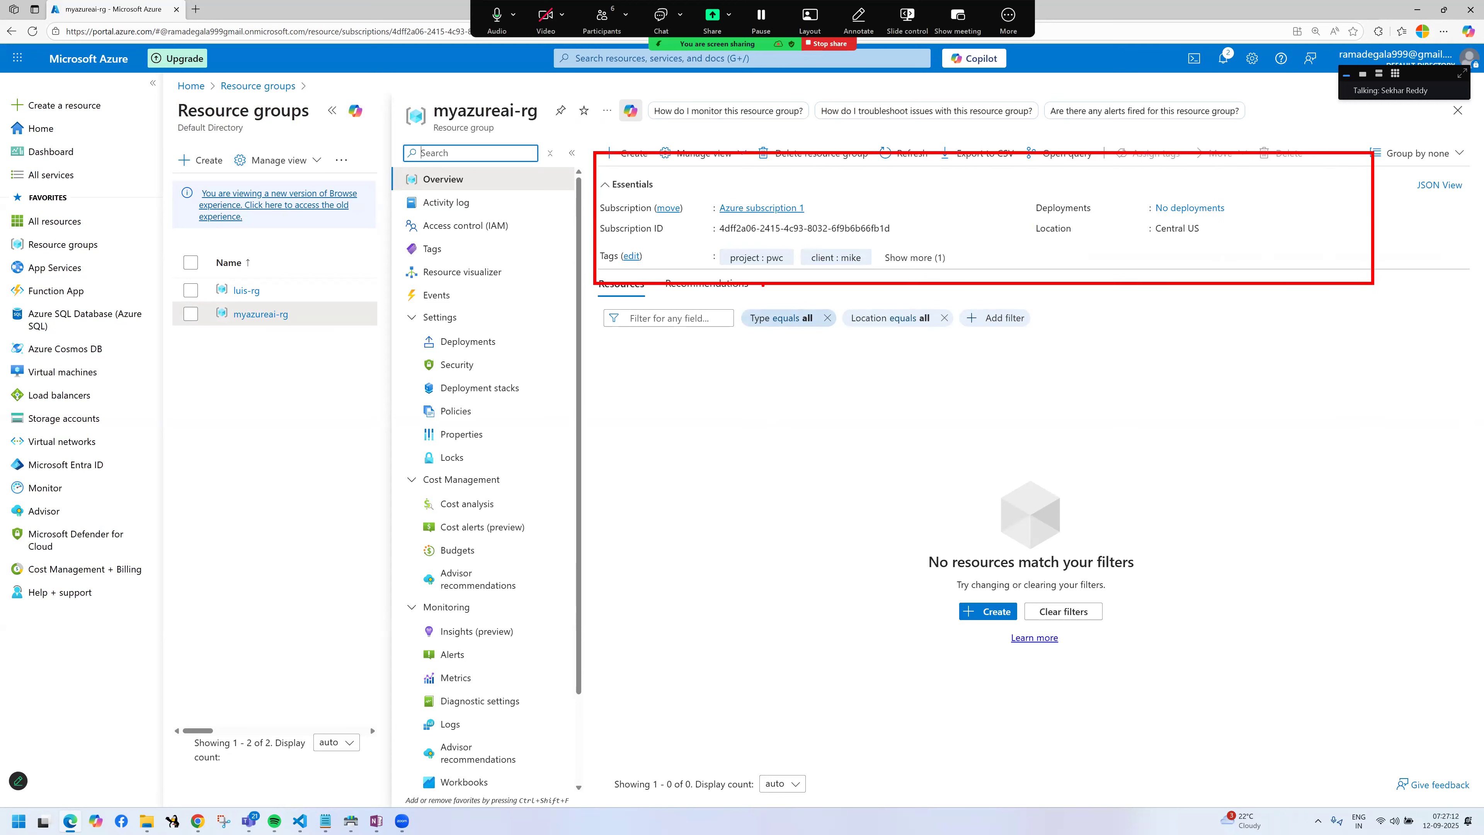
pyautogui.moveTo(741, 241)
pyautogui.mouseDown()
pyautogui.moveTo(780, 271)
pyautogui.moveTo(856, 272)
pyautogui.mouseUp()
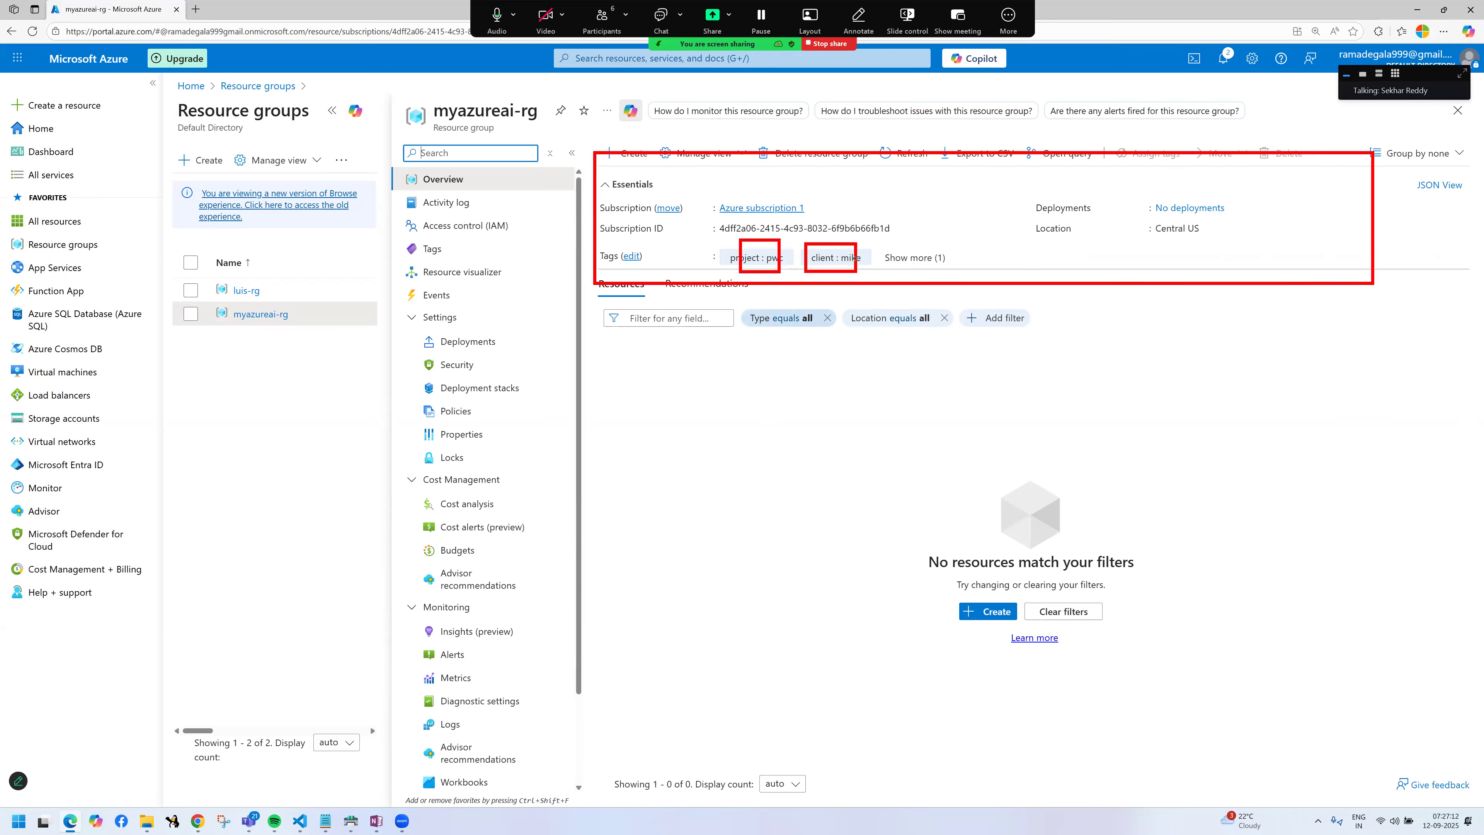
pyautogui.press('Escape')
pyautogui.click(923, 257)
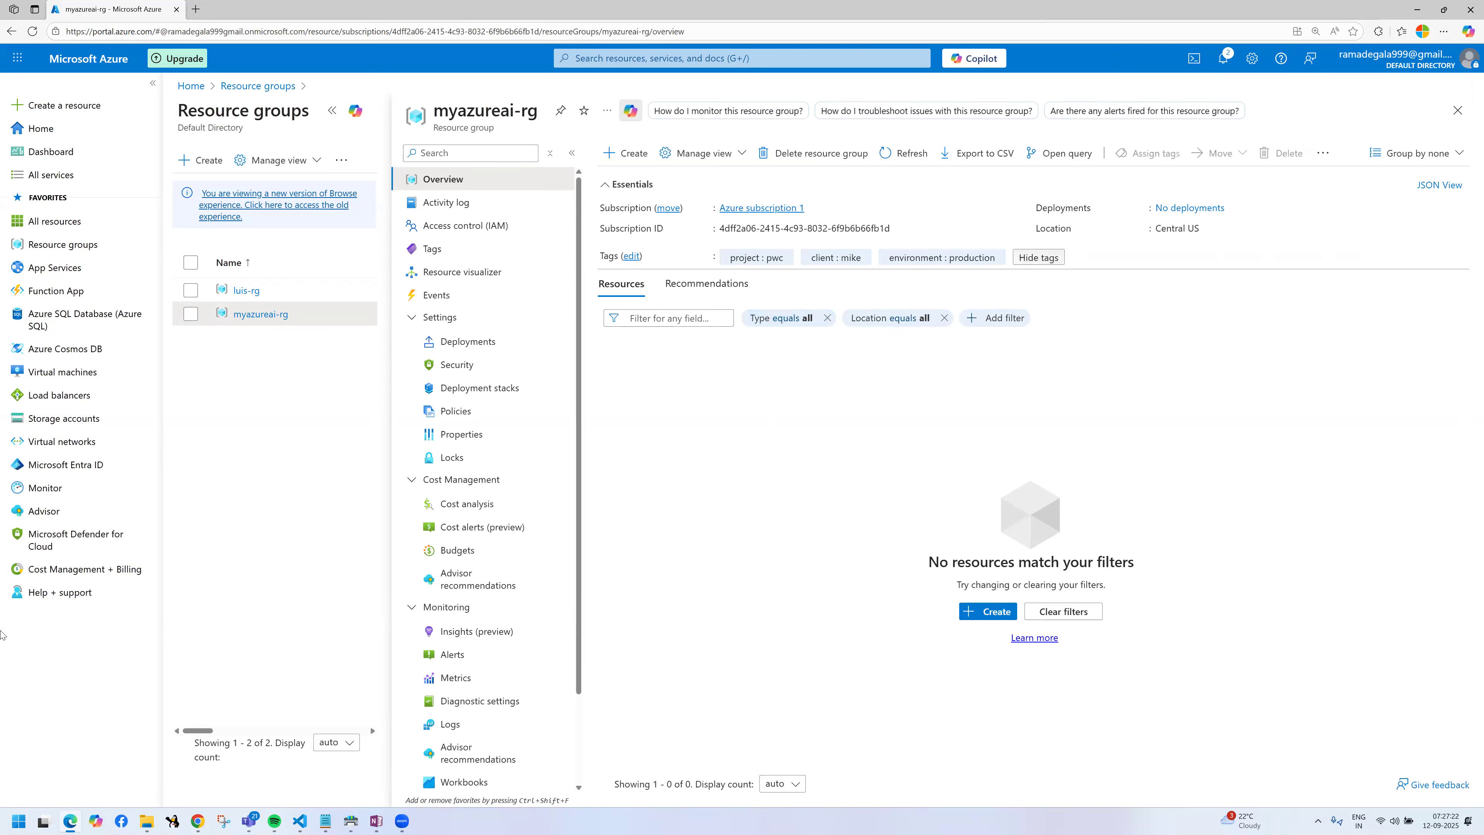
pyautogui.moveTo(55, 607)
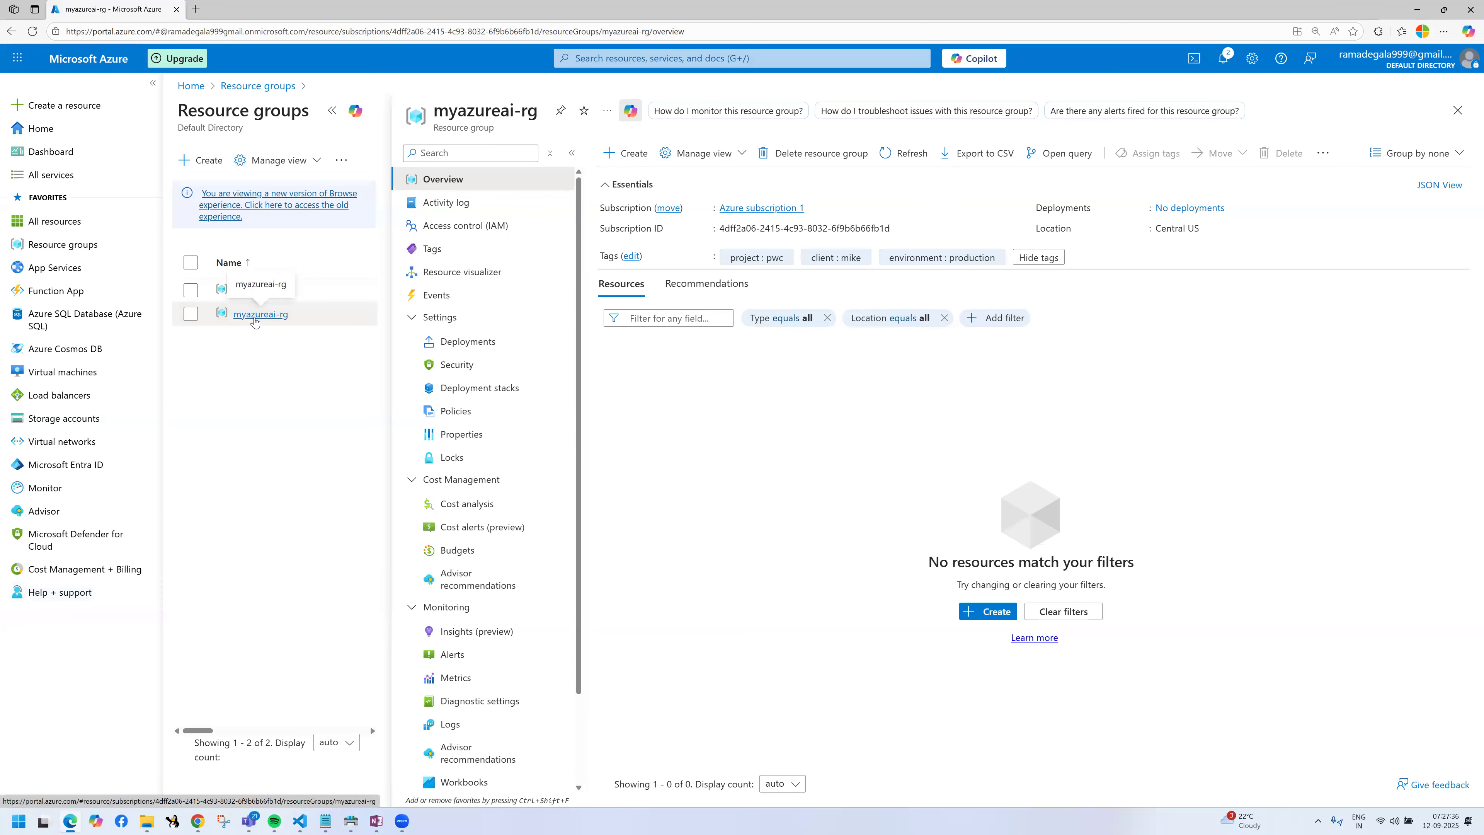
pyautogui.hotkey('ctrl', '2')
pyautogui.moveTo(223, 306)
pyautogui.mouseDown()
pyautogui.moveTo(303, 329)
pyautogui.moveTo(279, 364)
pyautogui.moveTo(308, 352)
pyautogui.mouseUp()
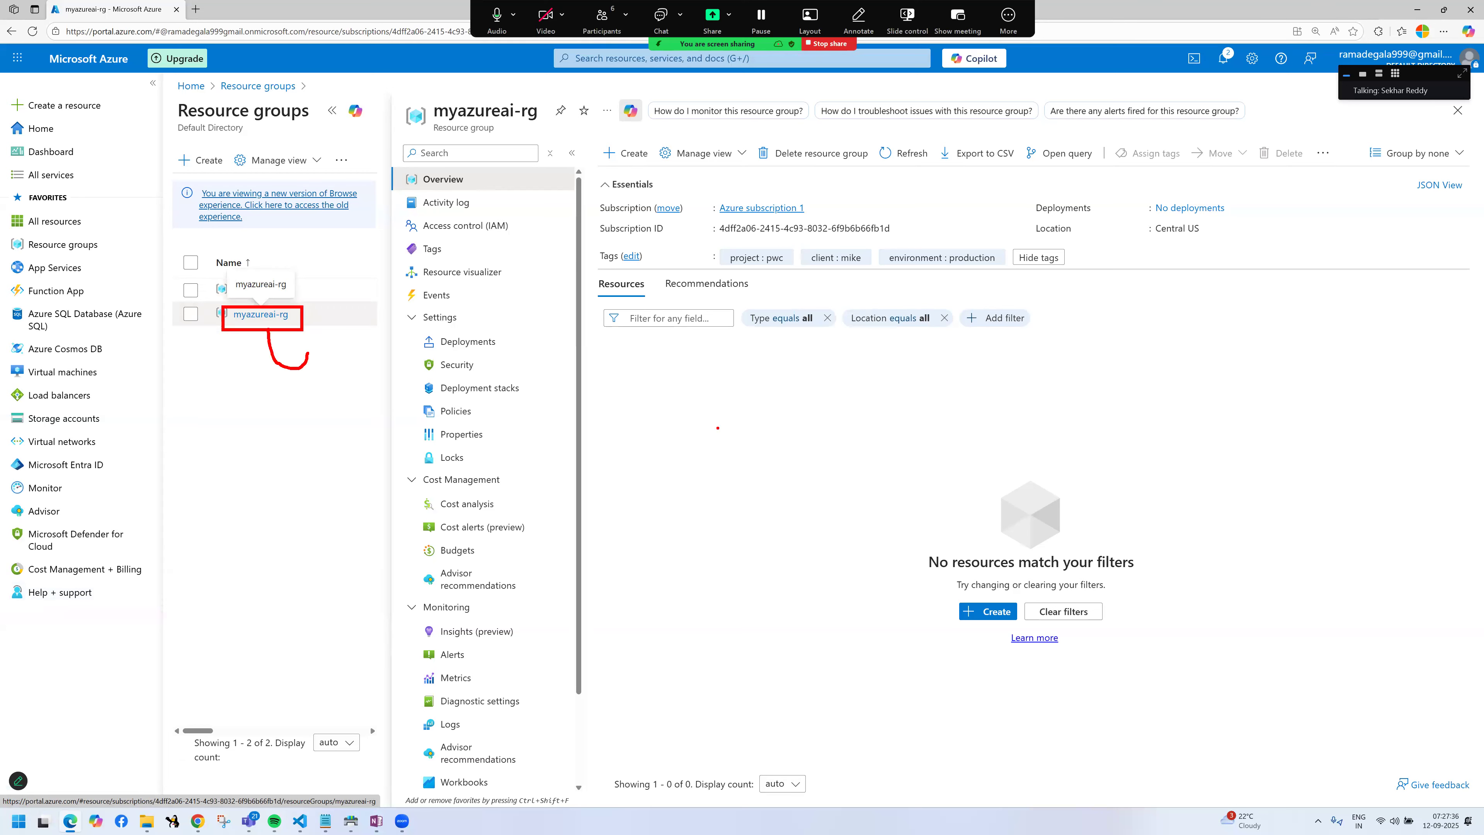
pyautogui.press('Escape')
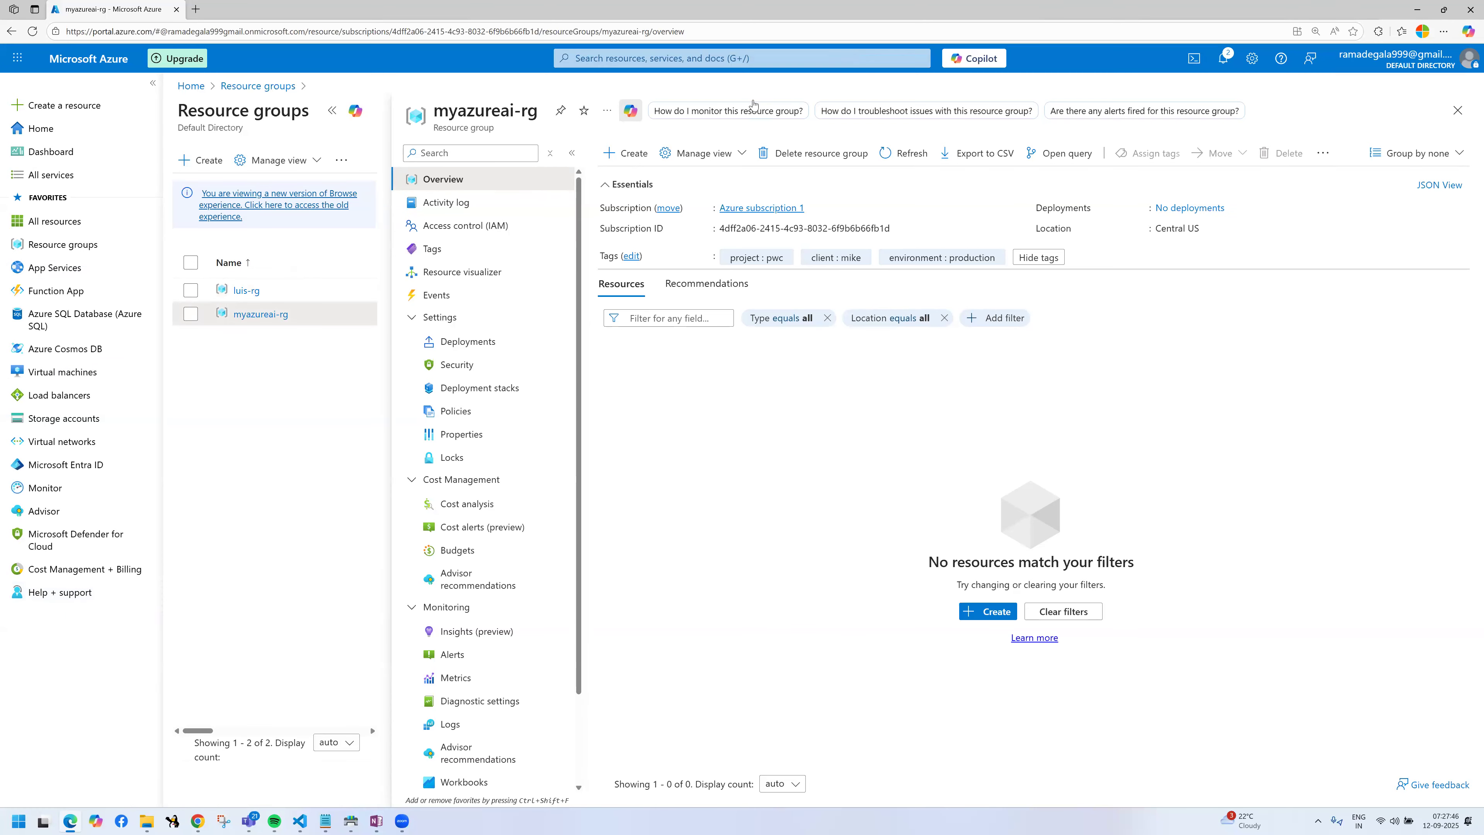
# Step: Search the portal for "open", open the Azure OpenAI service page, and refresh its resource list
pyautogui.hotkey('g', '/')
pyautogui.write('open')
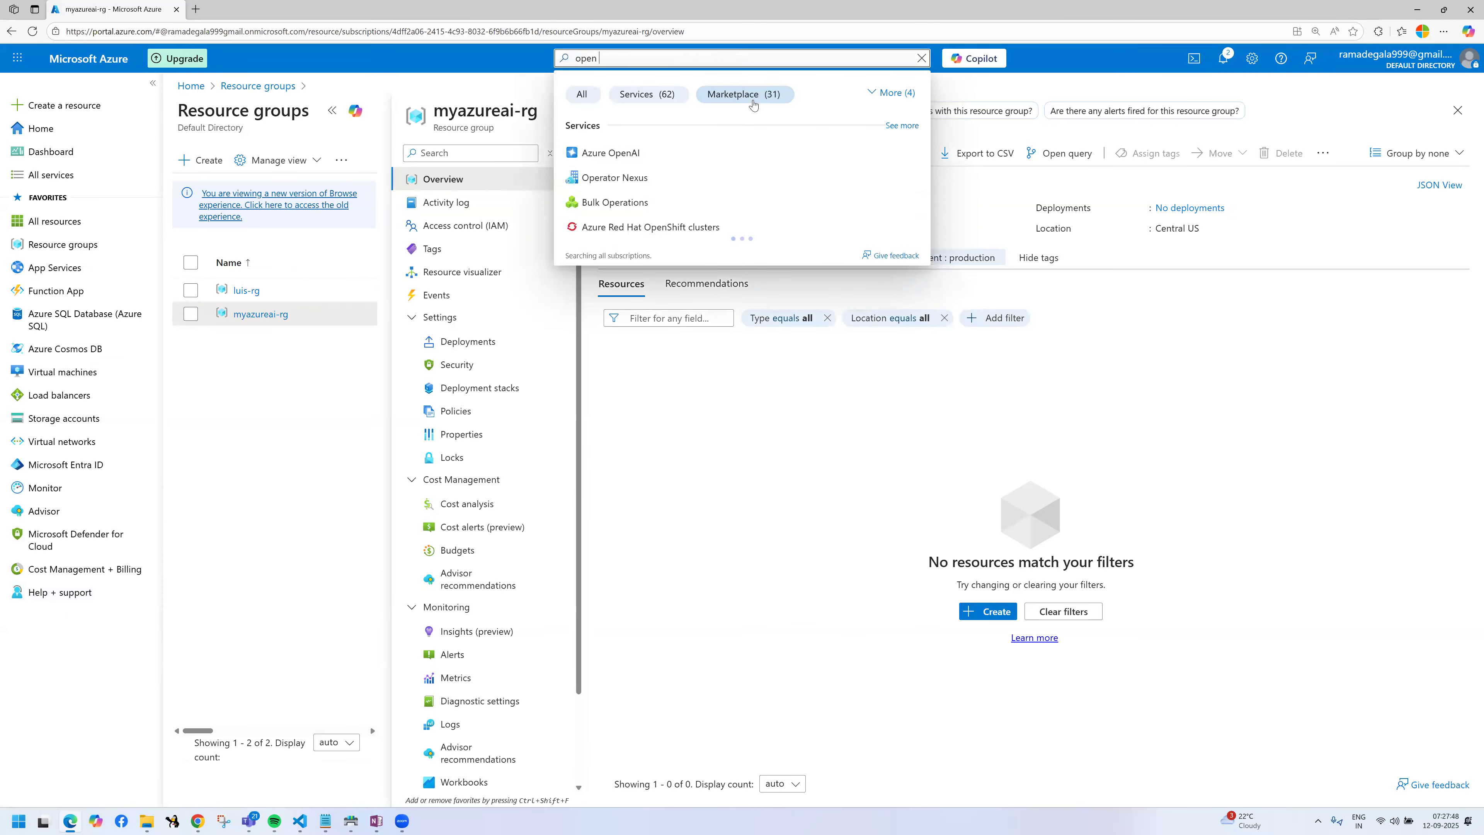
pyautogui.click(686, 153)
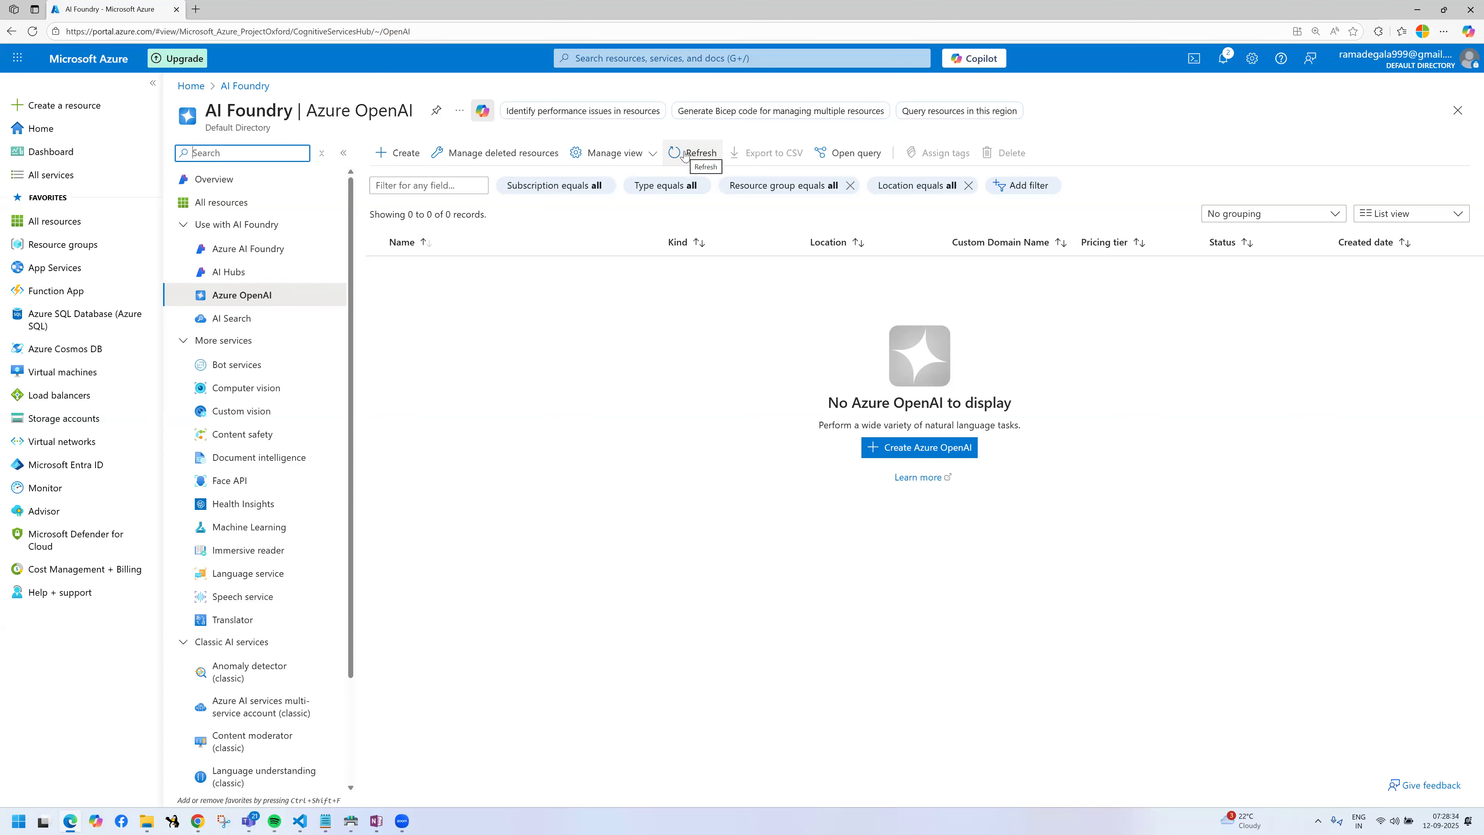
pyautogui.click(683, 153)
# Step: Start creating an Azure OpenAI resource and assign it to the myazureai-rg resource group
pyautogui.click(915, 451)
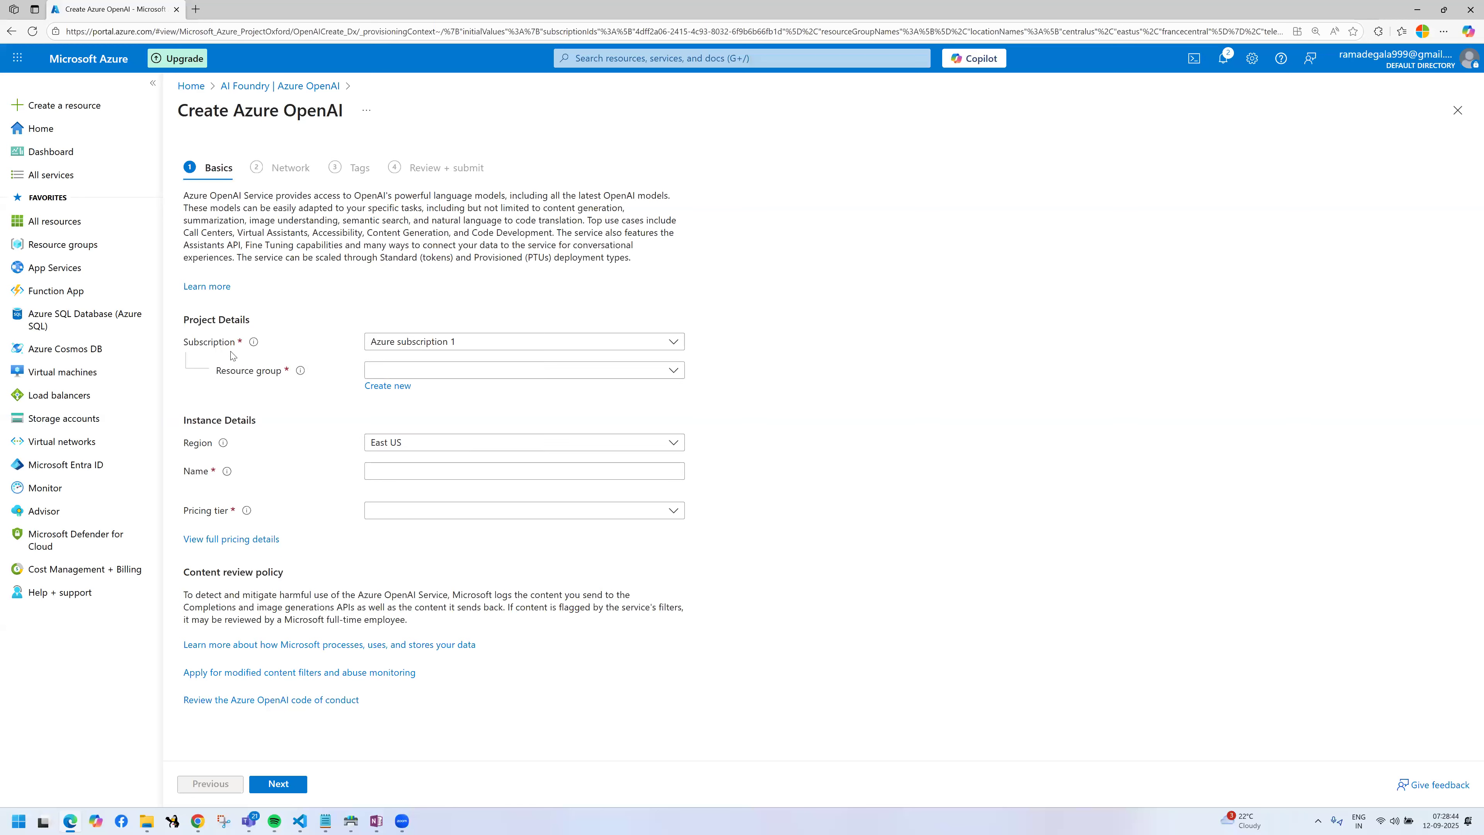
pyautogui.moveTo(155, 337)
pyautogui.mouseDown()
pyautogui.moveTo(261, 354)
pyautogui.moveTo(258, 378)
pyautogui.moveTo(304, 385)
pyautogui.mouseUp()
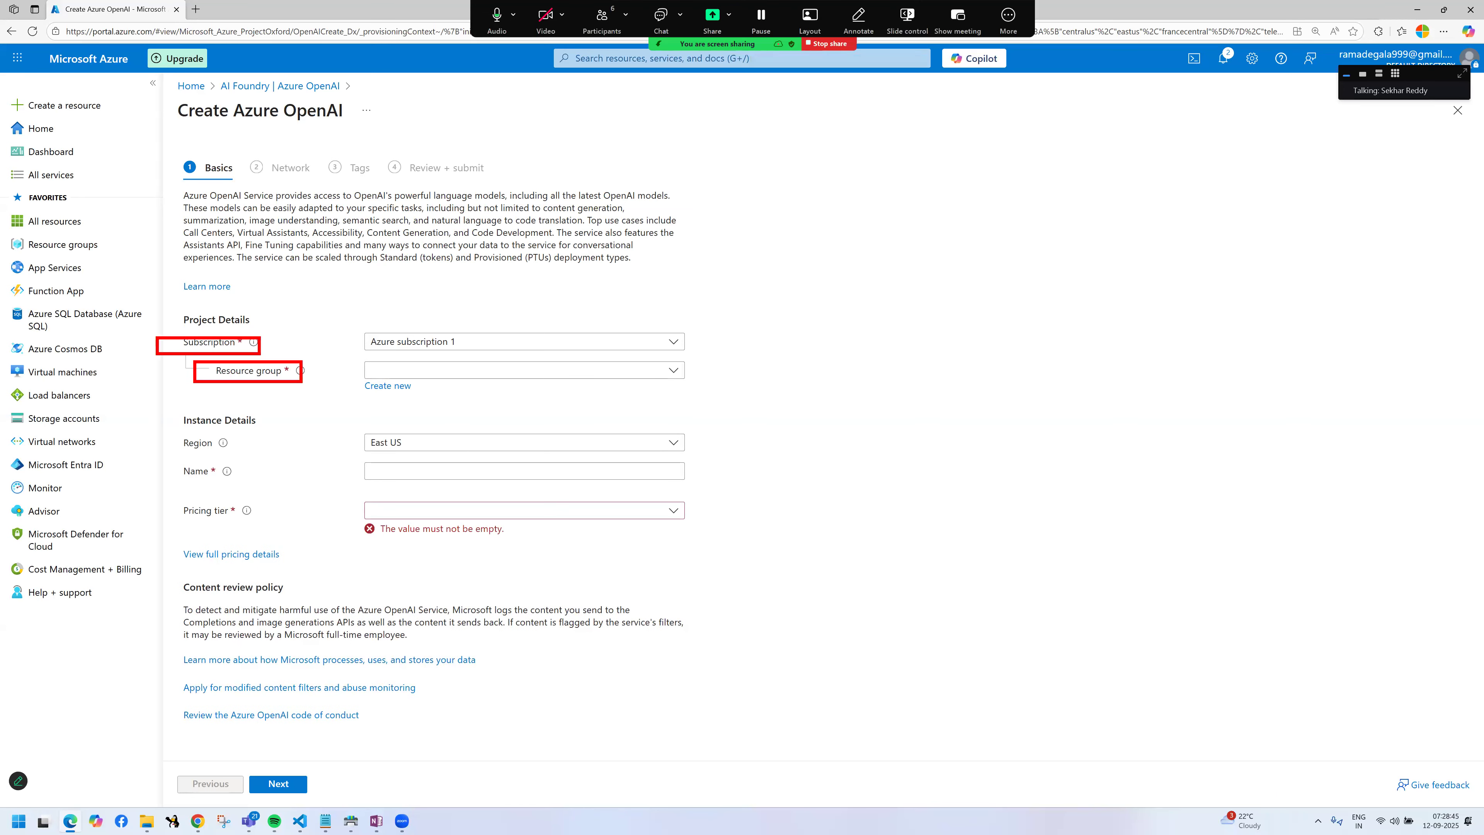
pyautogui.click(411, 372)
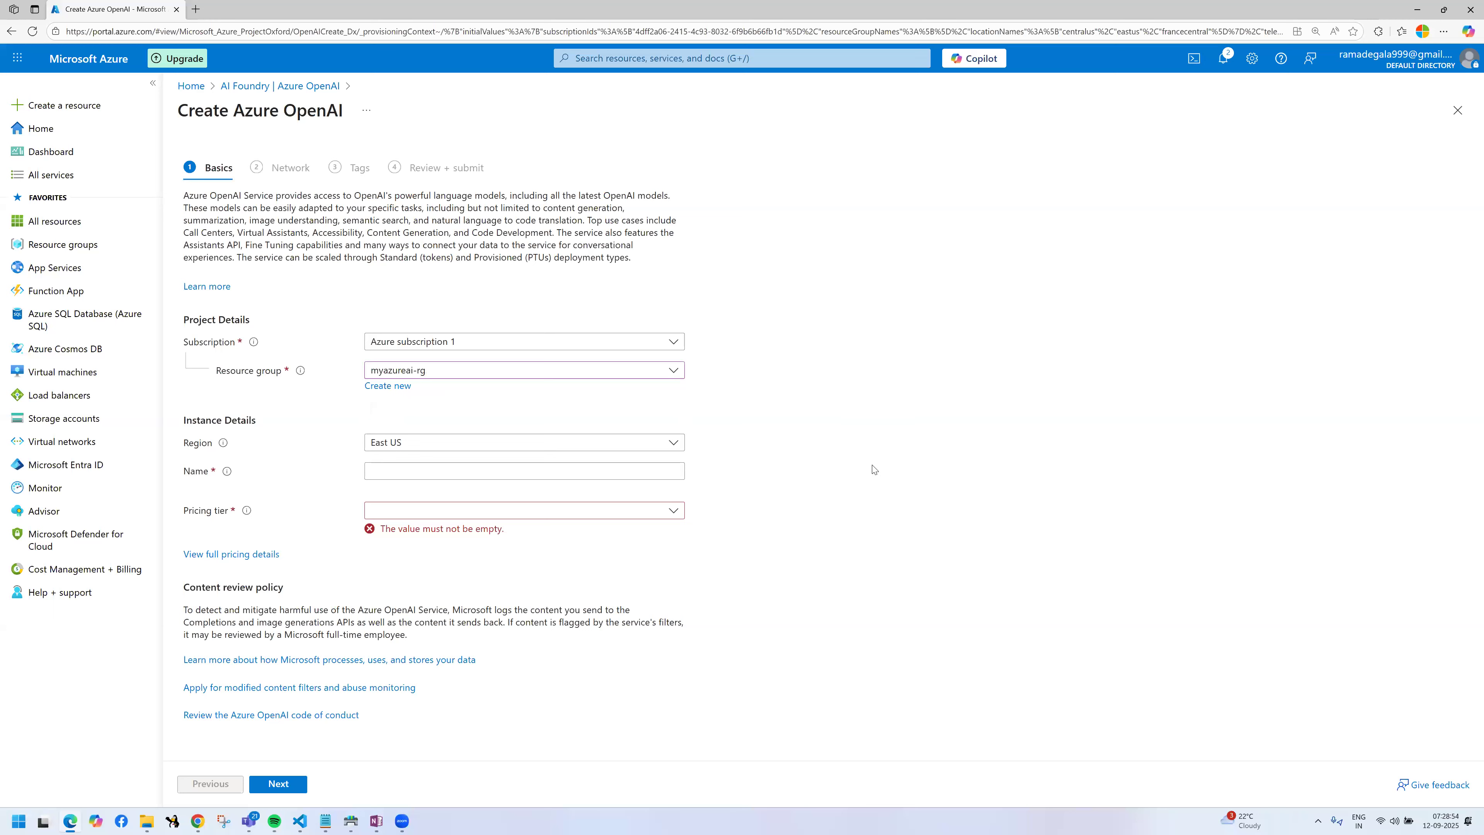
# Step: Open the region choices for the new resource and look through the available regions
pyautogui.click(601, 447)
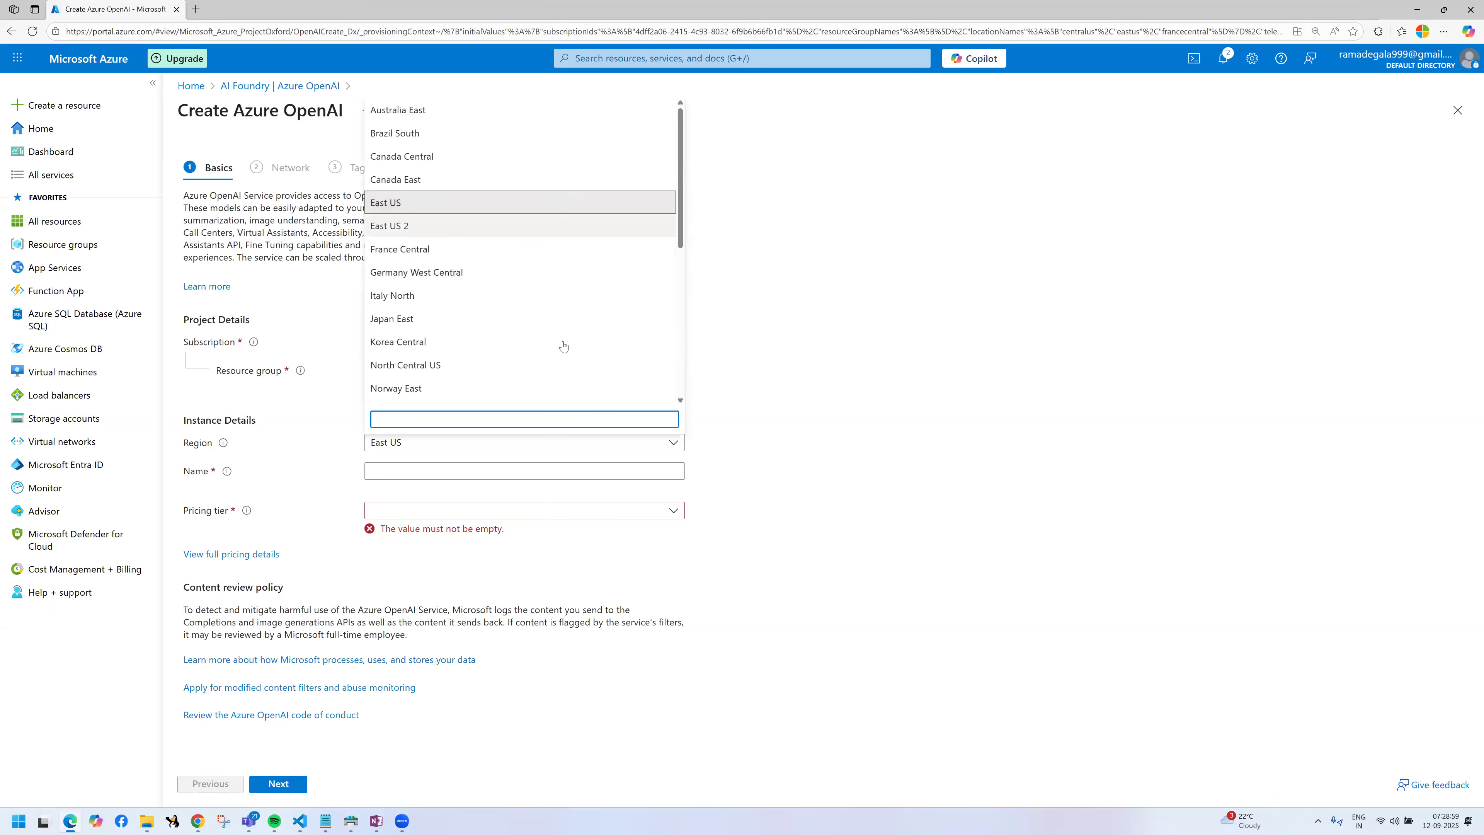
pyautogui.scroll(-2, 526, 368)
pyautogui.scroll(2, 480, 175)
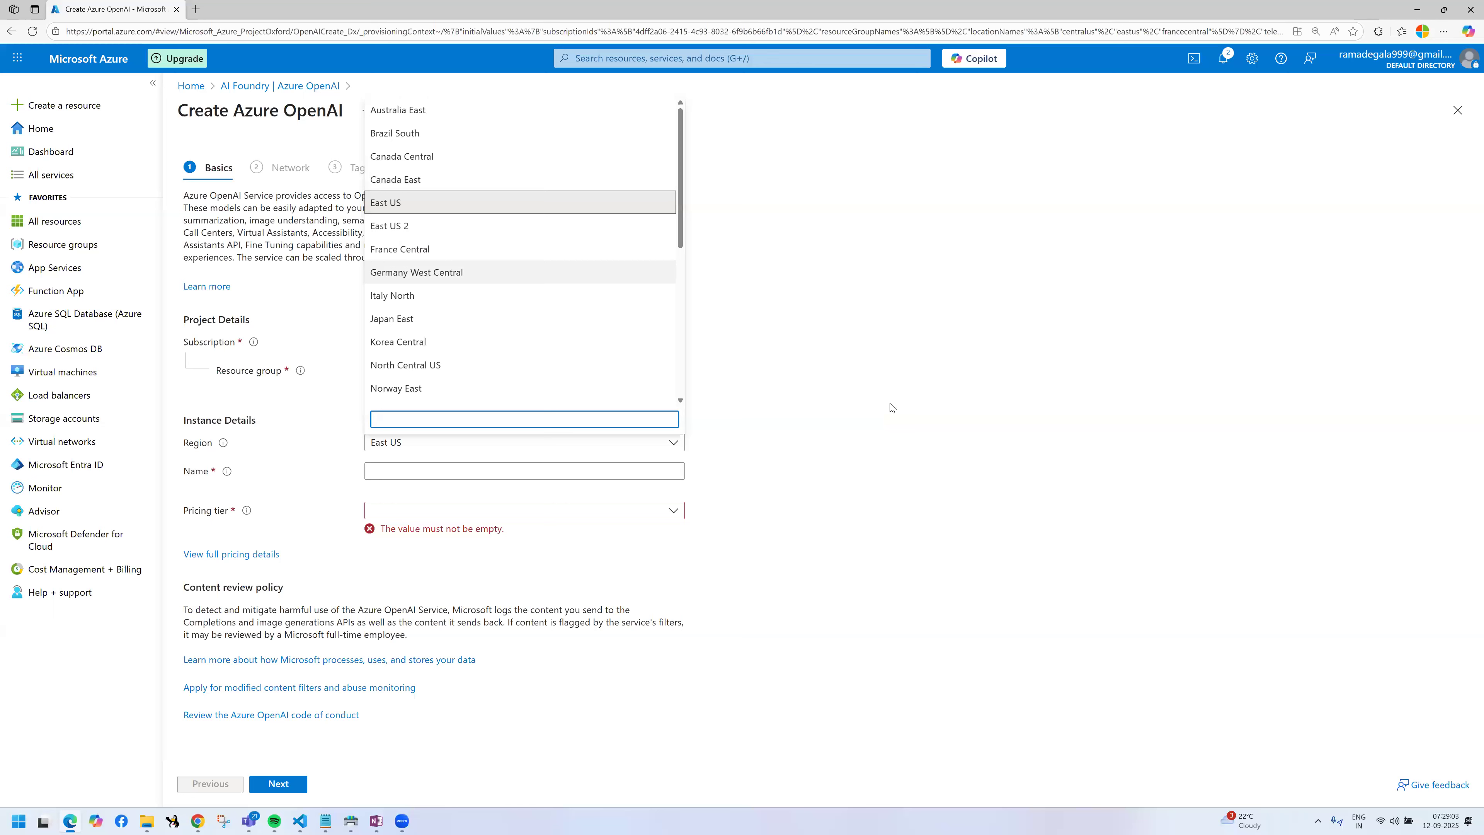
pyautogui.scroll(-3, 508, 289)
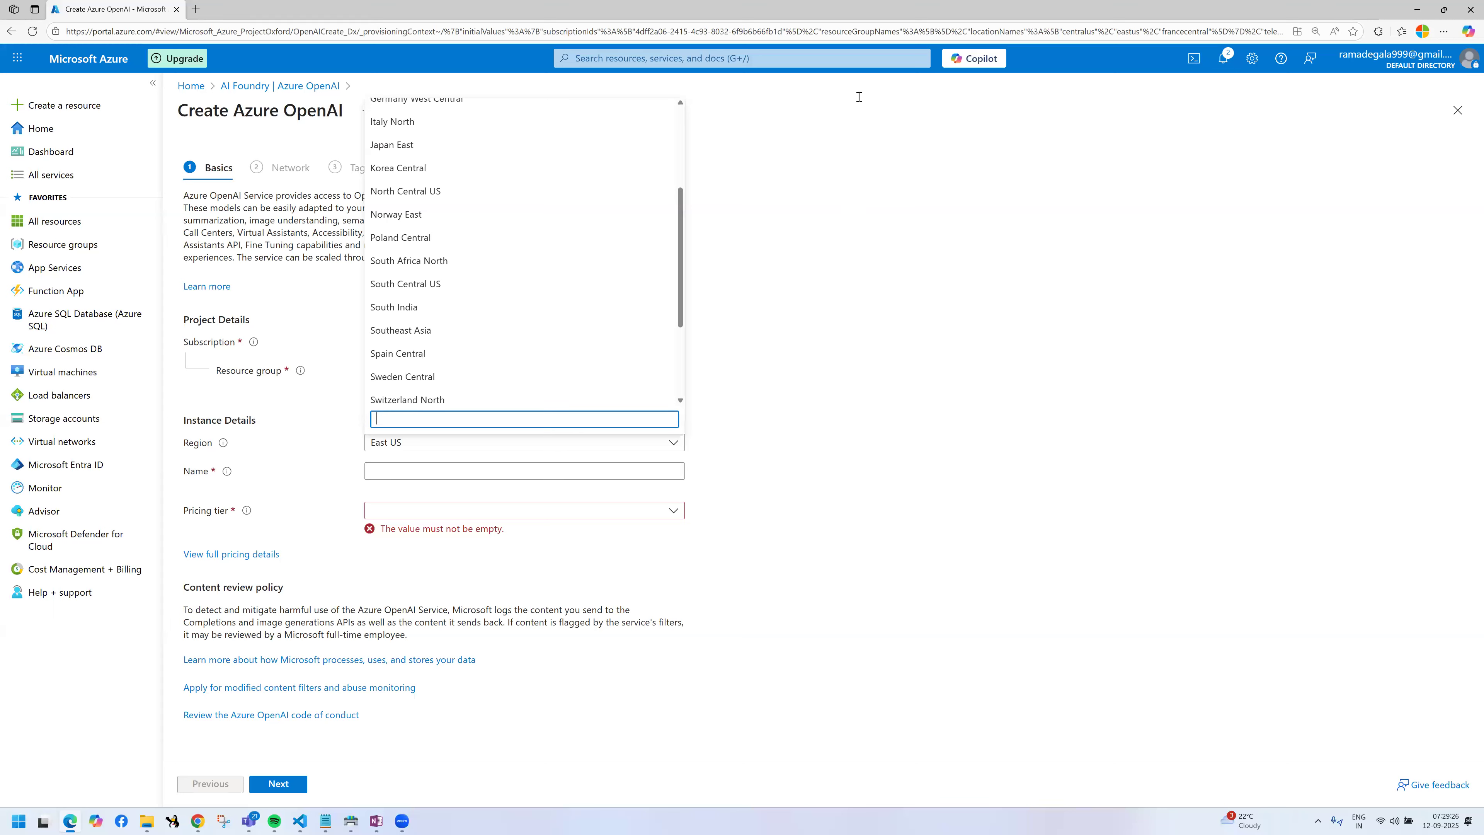
pyautogui.click(859, 58)
pyautogui.moveTo(835, 169)
pyautogui.mouseDown()
pyautogui.moveTo(835, 200)
pyautogui.moveTo(867, 177)
pyautogui.mouseUp()
pyautogui.moveTo(880, 177)
pyautogui.mouseDown()
pyautogui.moveTo(907, 164)
pyautogui.moveTo(906, 190)
pyautogui.moveTo(940, 158)
pyautogui.mouseUp()
pyautogui.moveTo(935, 201); pyautogui.dragTo(925, 274)
pyautogui.moveTo(915, 263); pyautogui.dragTo(978, 276)
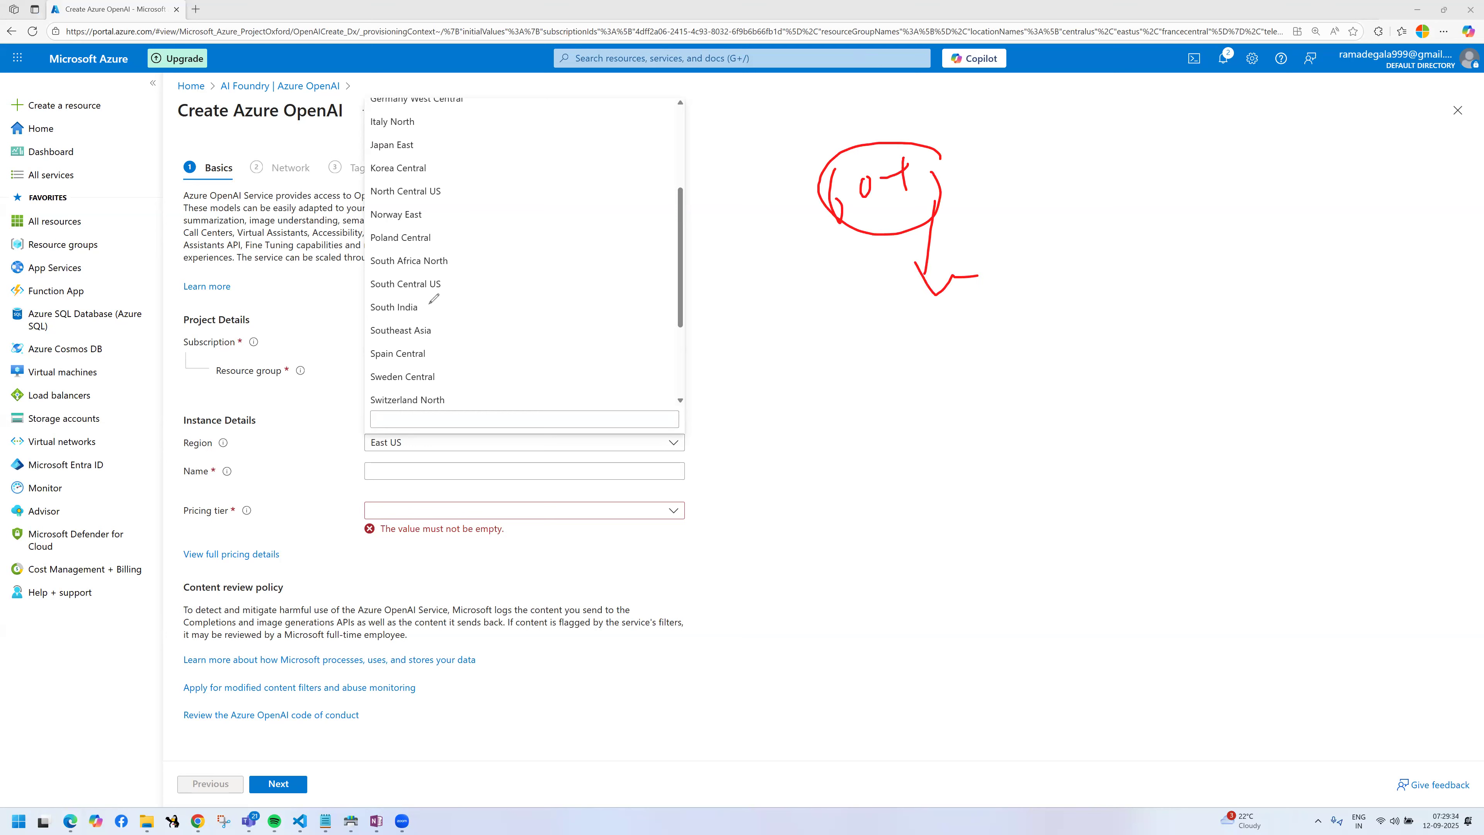
pyautogui.moveTo(464, 277); pyautogui.dragTo(519, 228)
pyautogui.press('Escape')
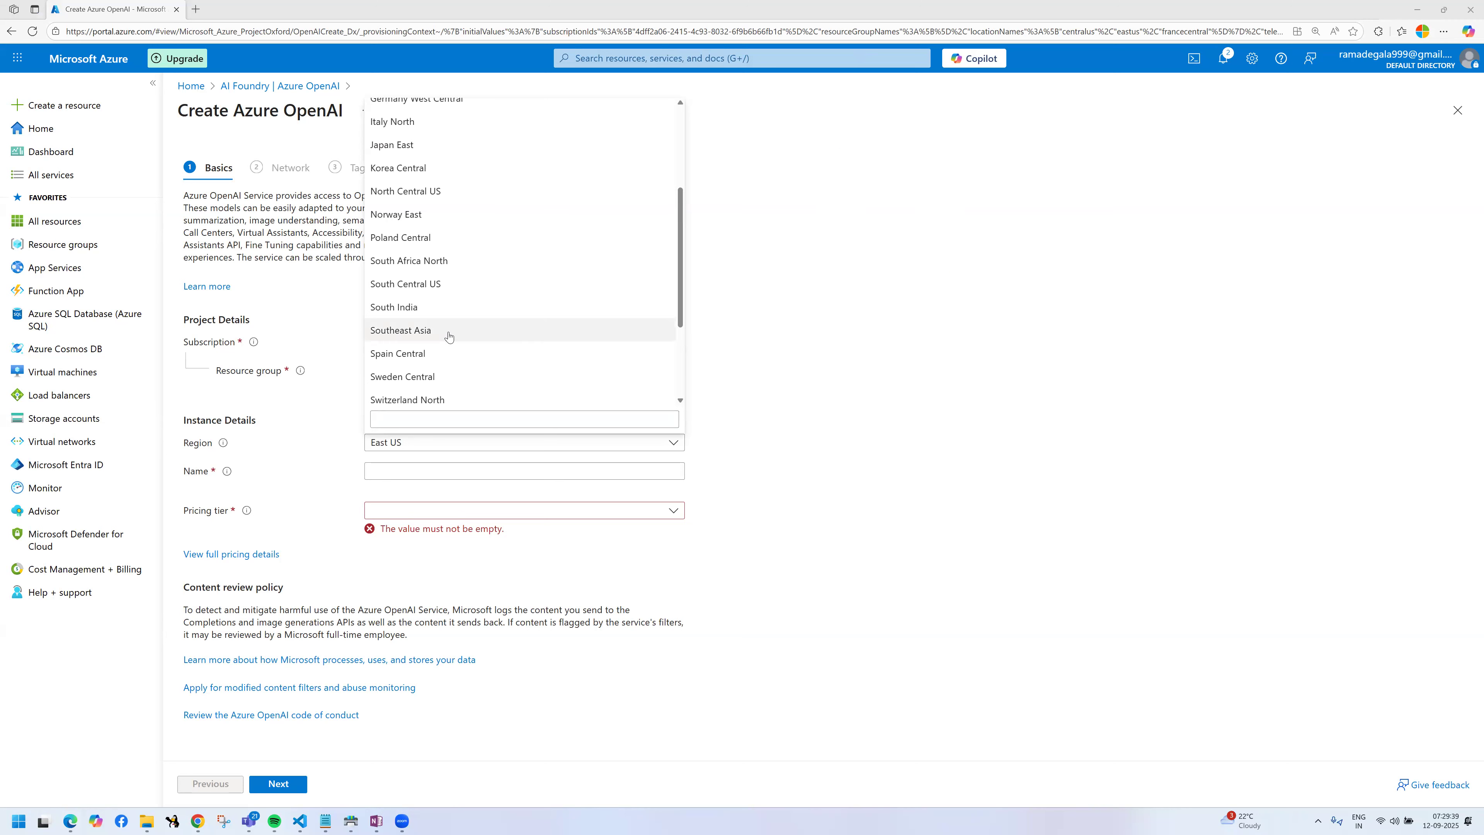
# Step: Look through the regions, filter them by "indi", and set the resource's region to South India
pyautogui.scroll(3, 438, 183)
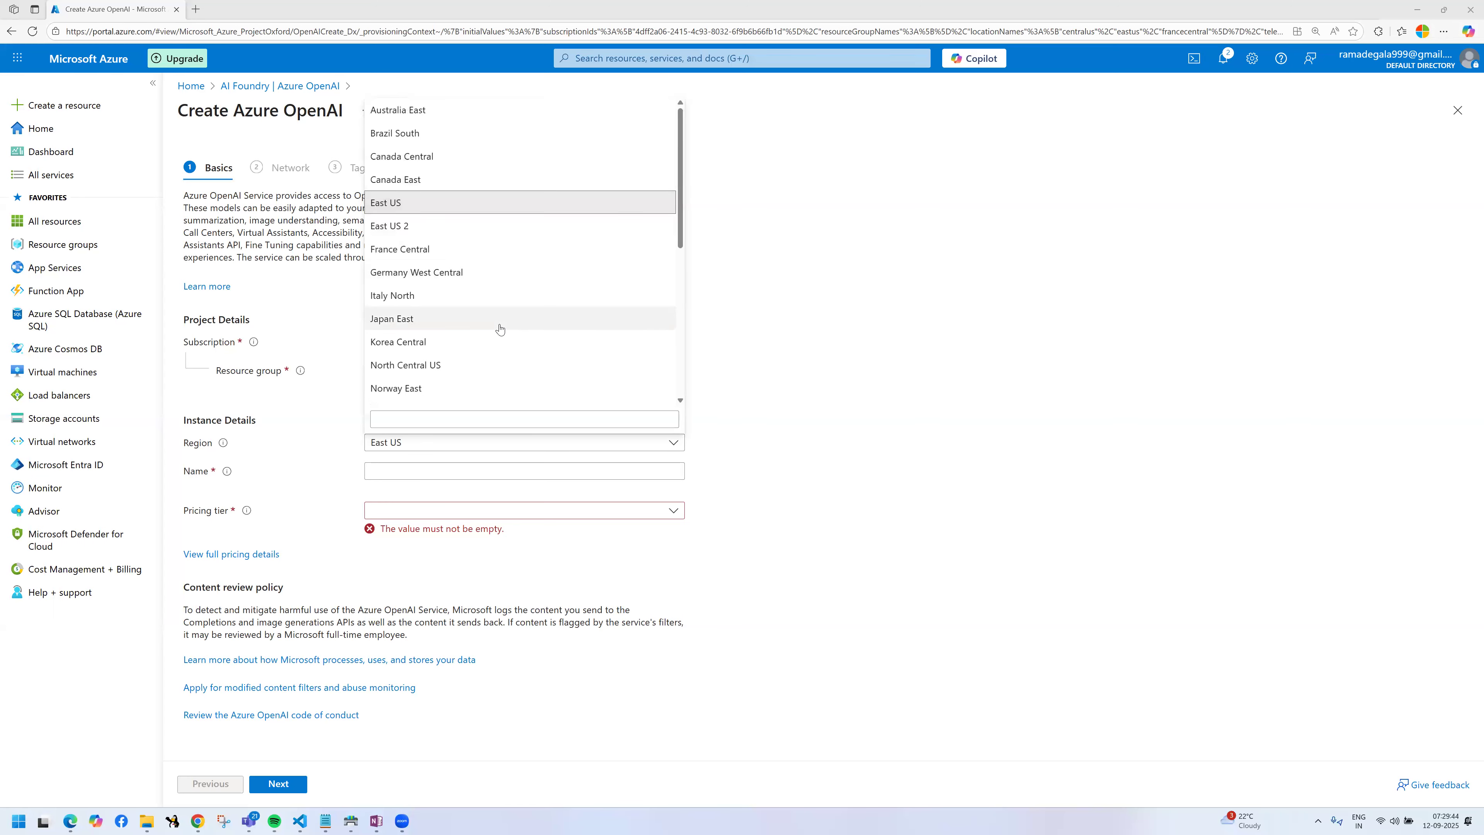
pyautogui.scroll(-3, 500, 329)
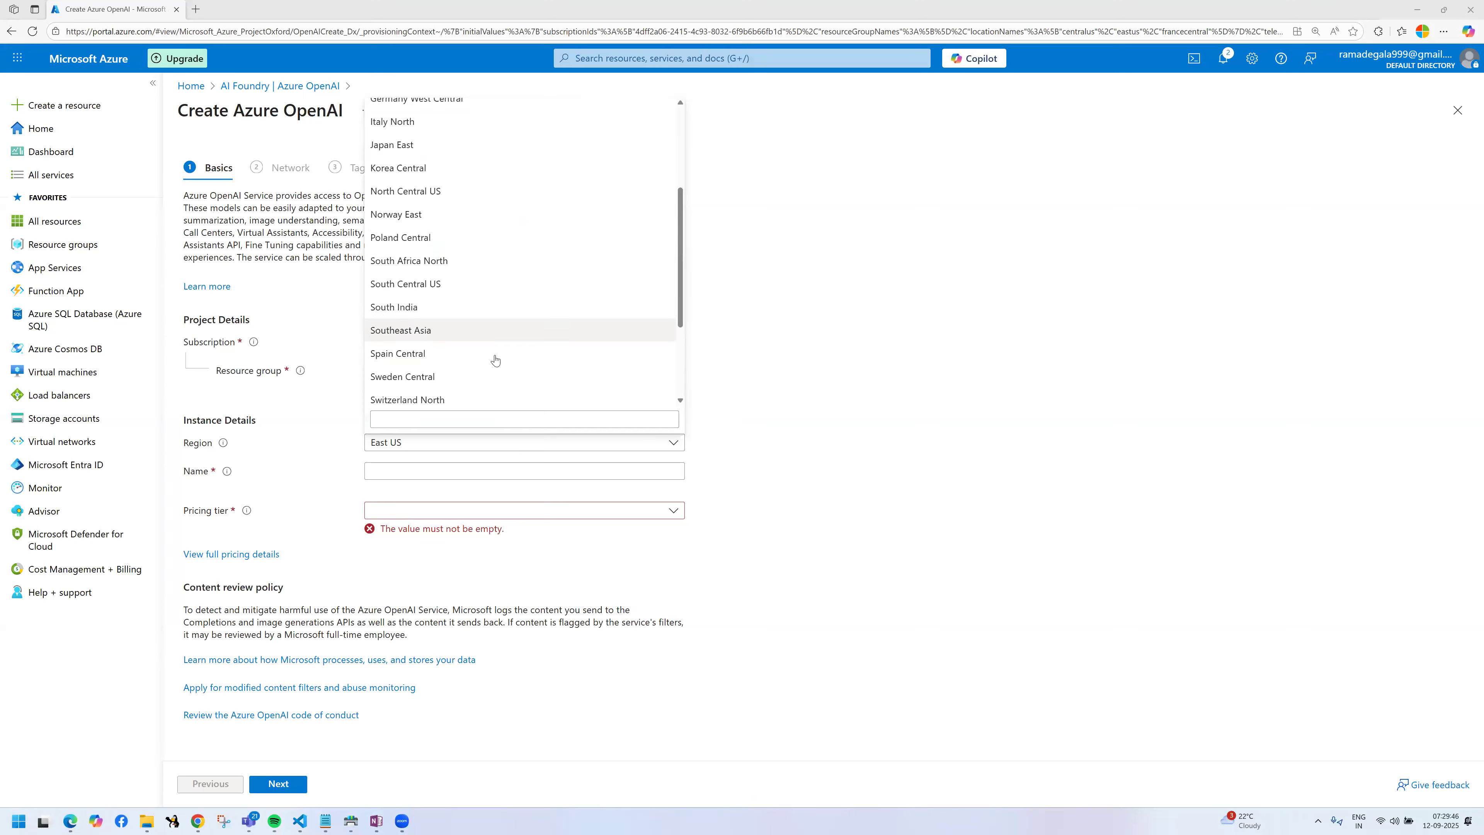
pyautogui.scroll(-3, 495, 359)
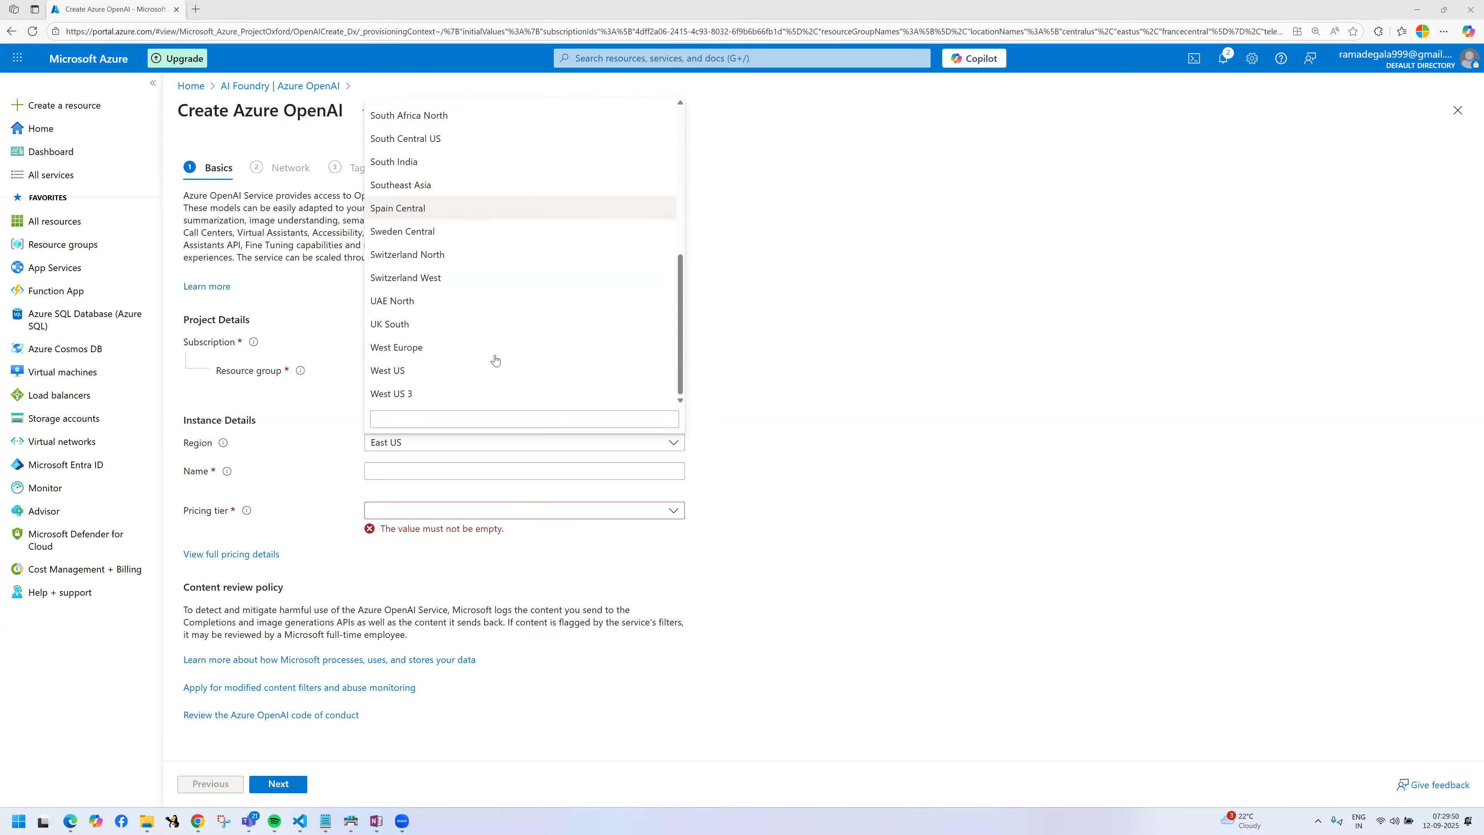
pyautogui.scroll(6, 495, 360)
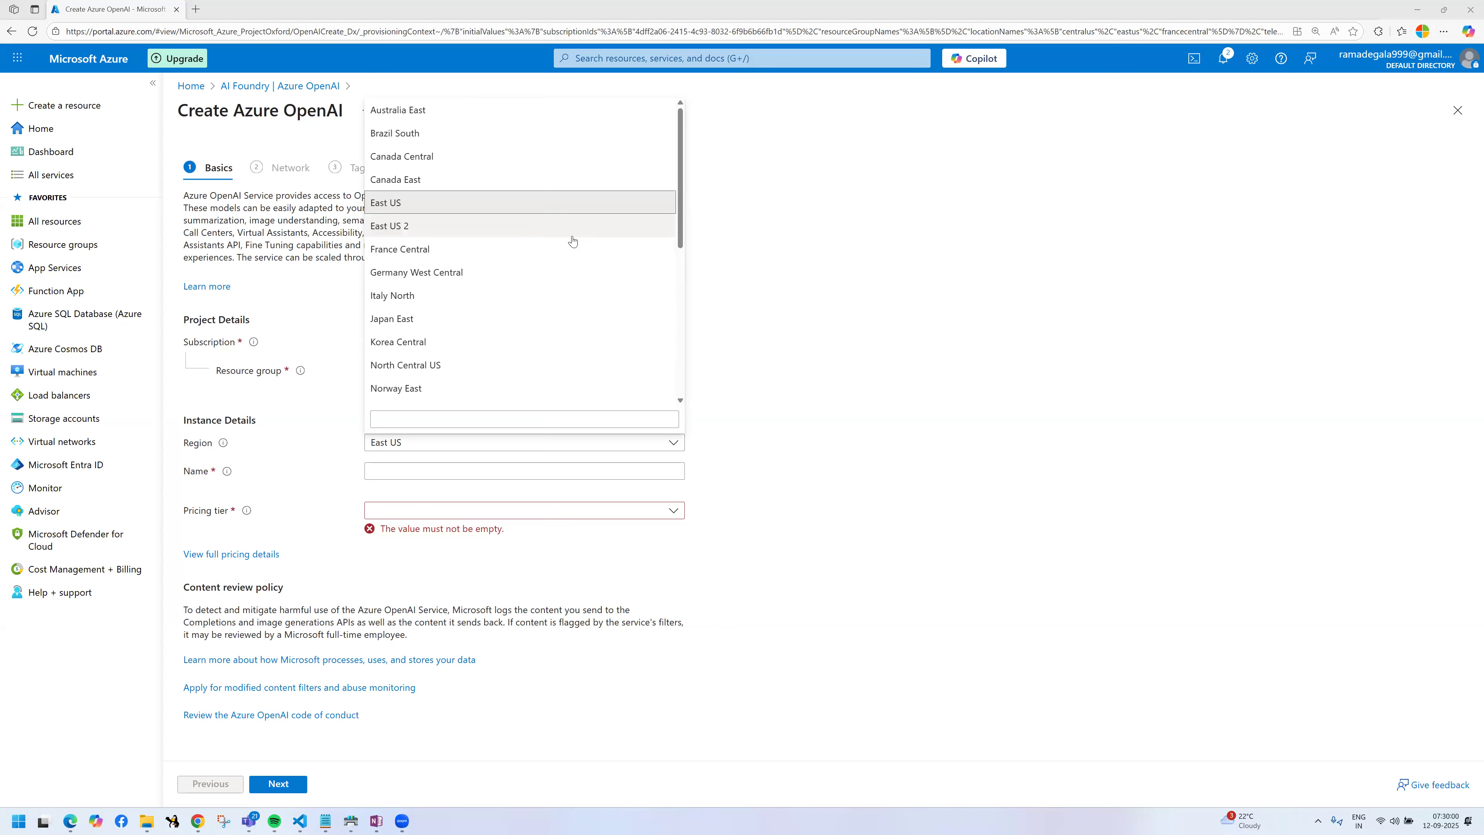
pyautogui.click(469, 412)
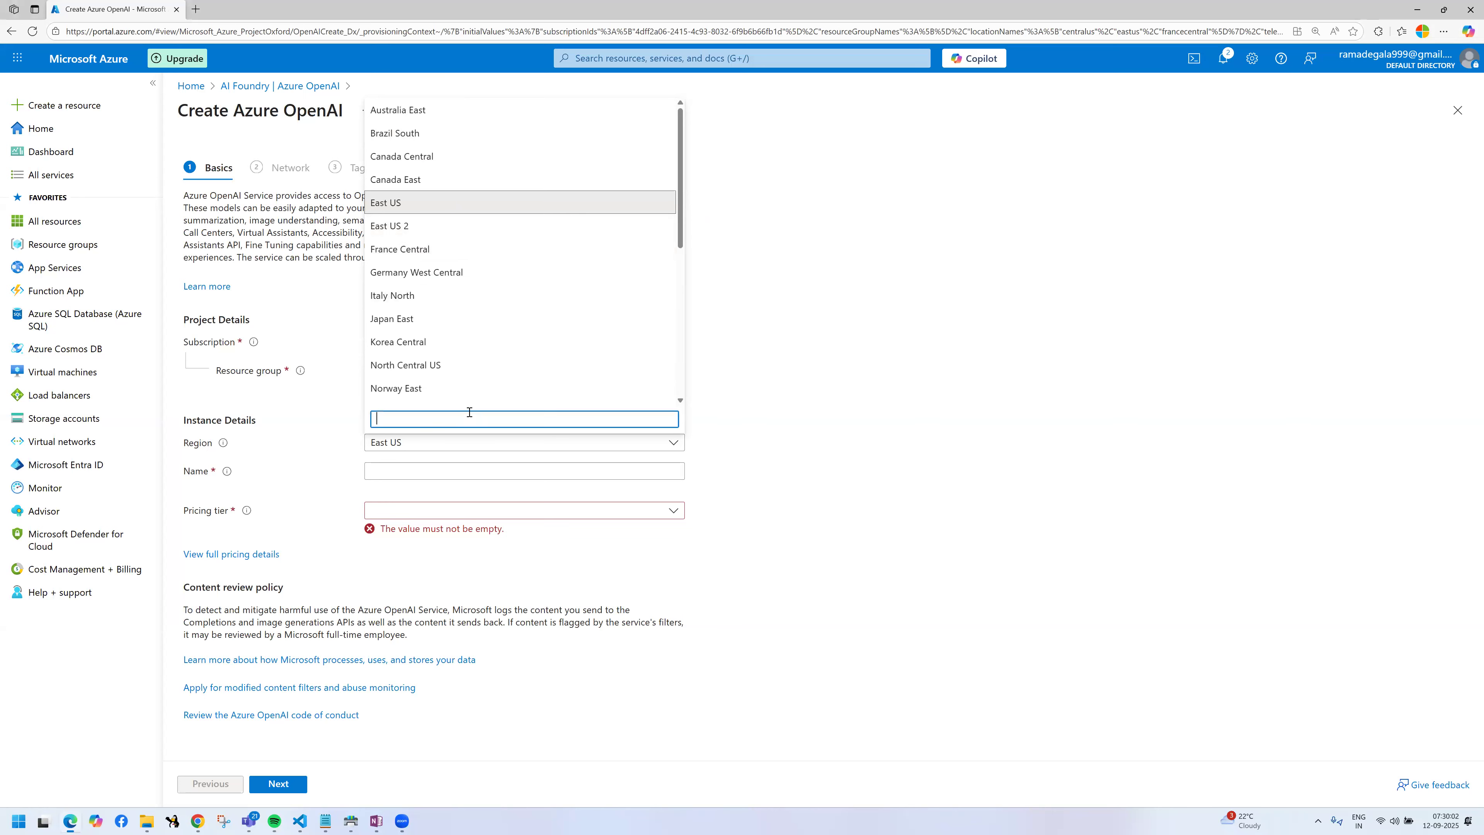
pyautogui.write('soud')
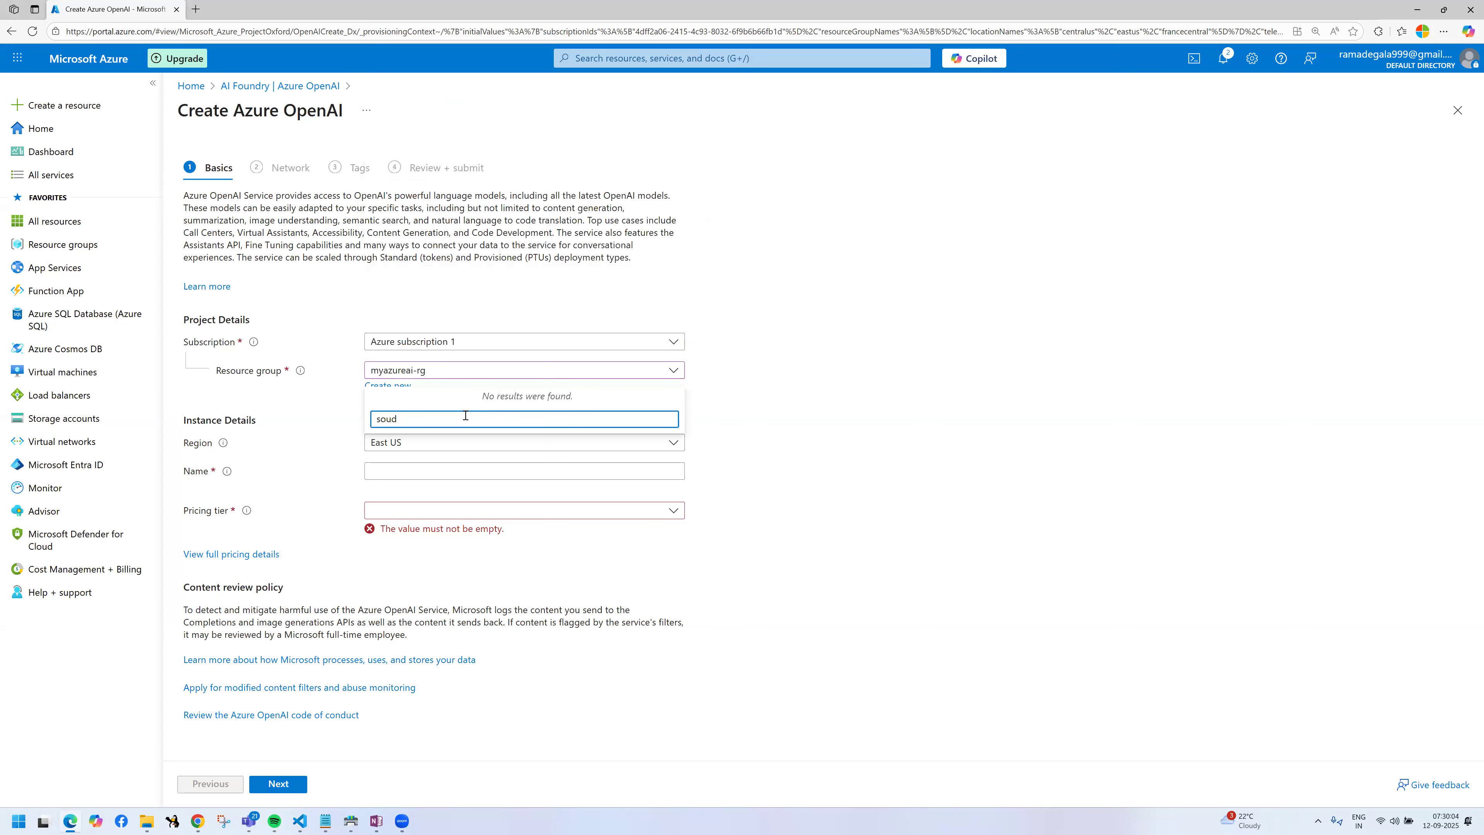
pyautogui.press('BackSpace')
pyautogui.press('BackSpace')
pyautogui.press('BackSpace')
pyautogui.press('BackSpace')
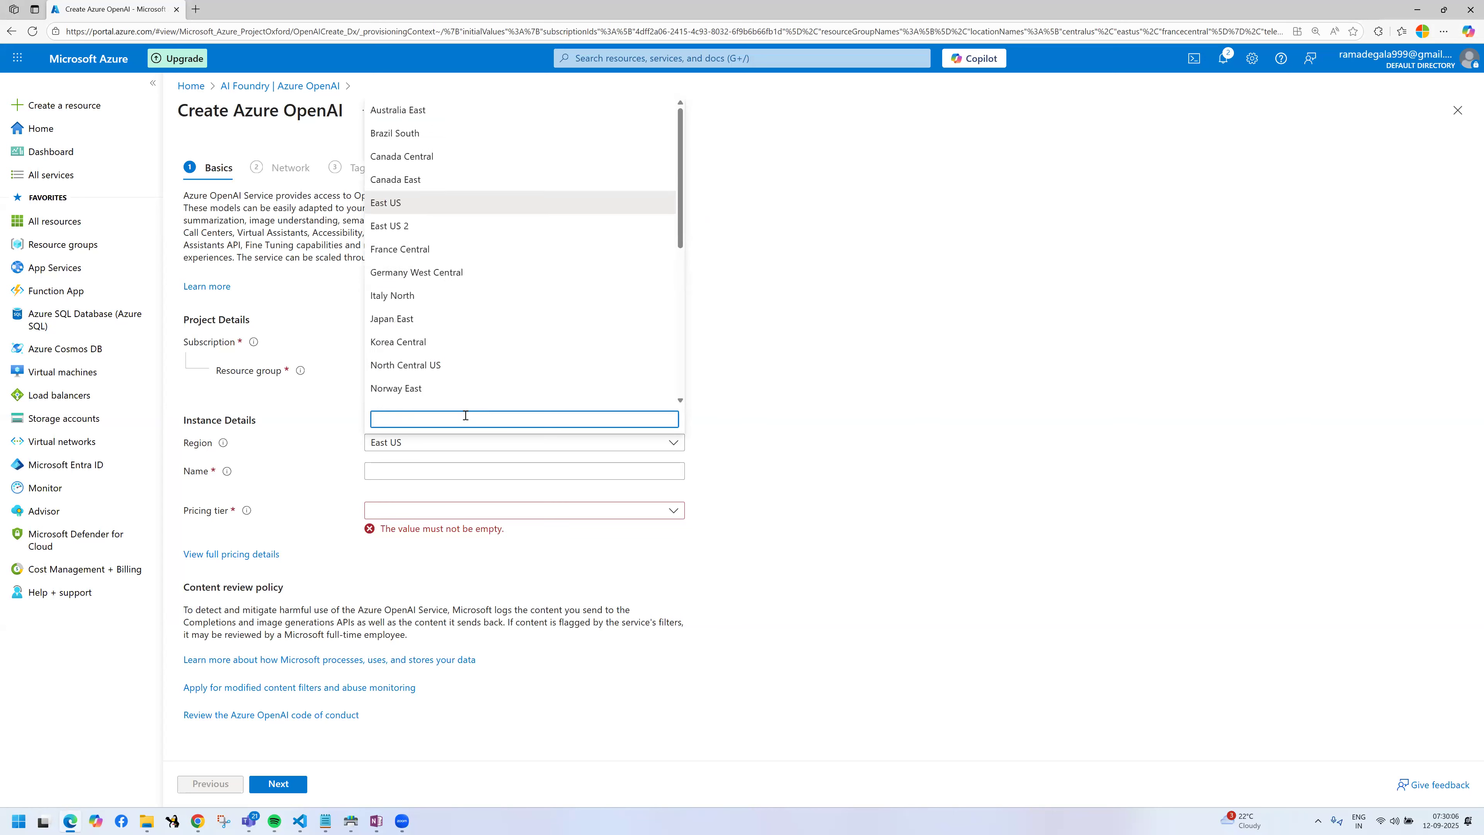
pyautogui.write('india')
pyautogui.click(426, 394)
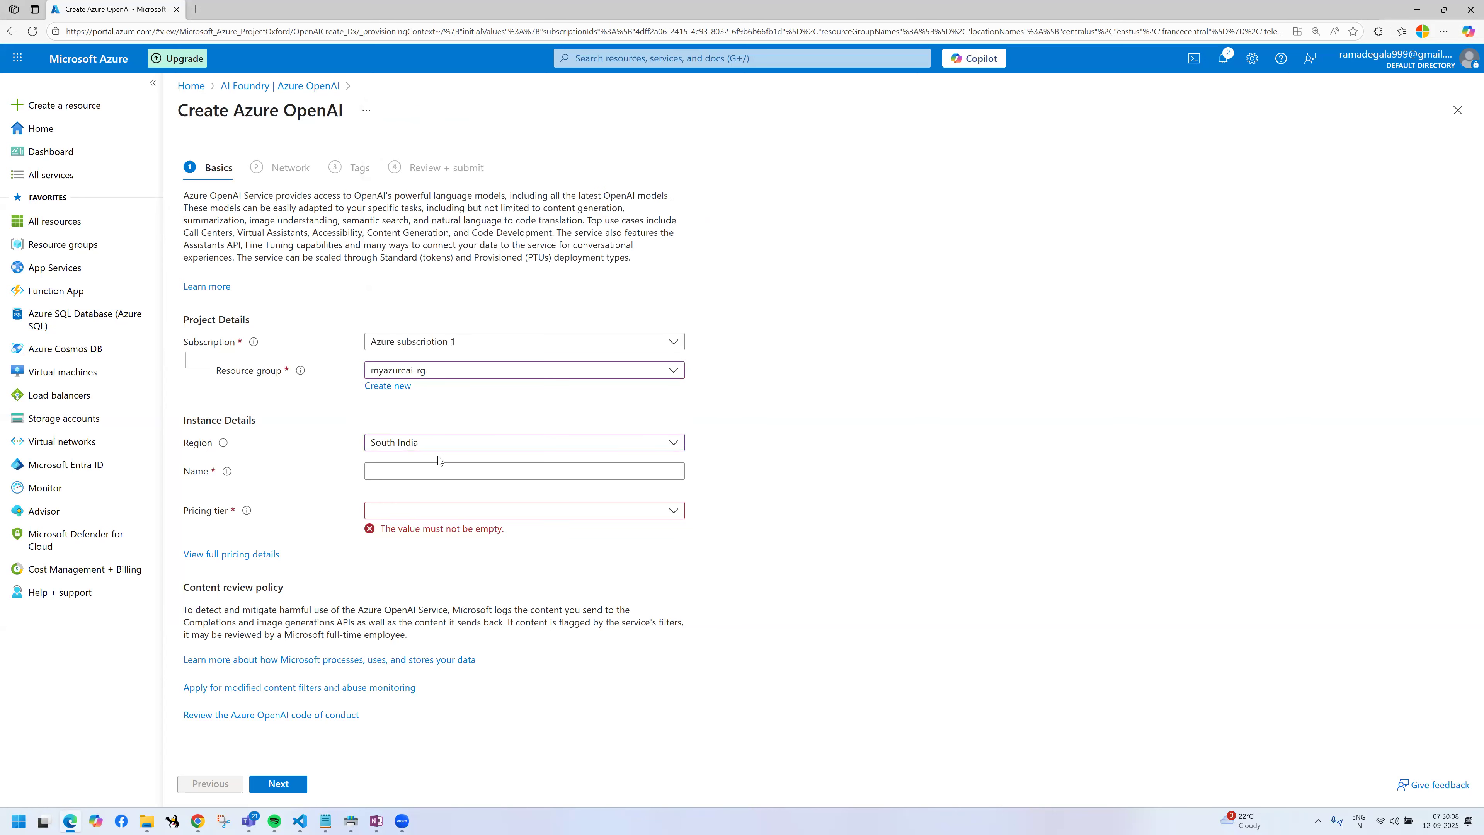
# Step: Search the region choices for "central" and for "us", and close them without selecting a region
pyautogui.click(446, 448)
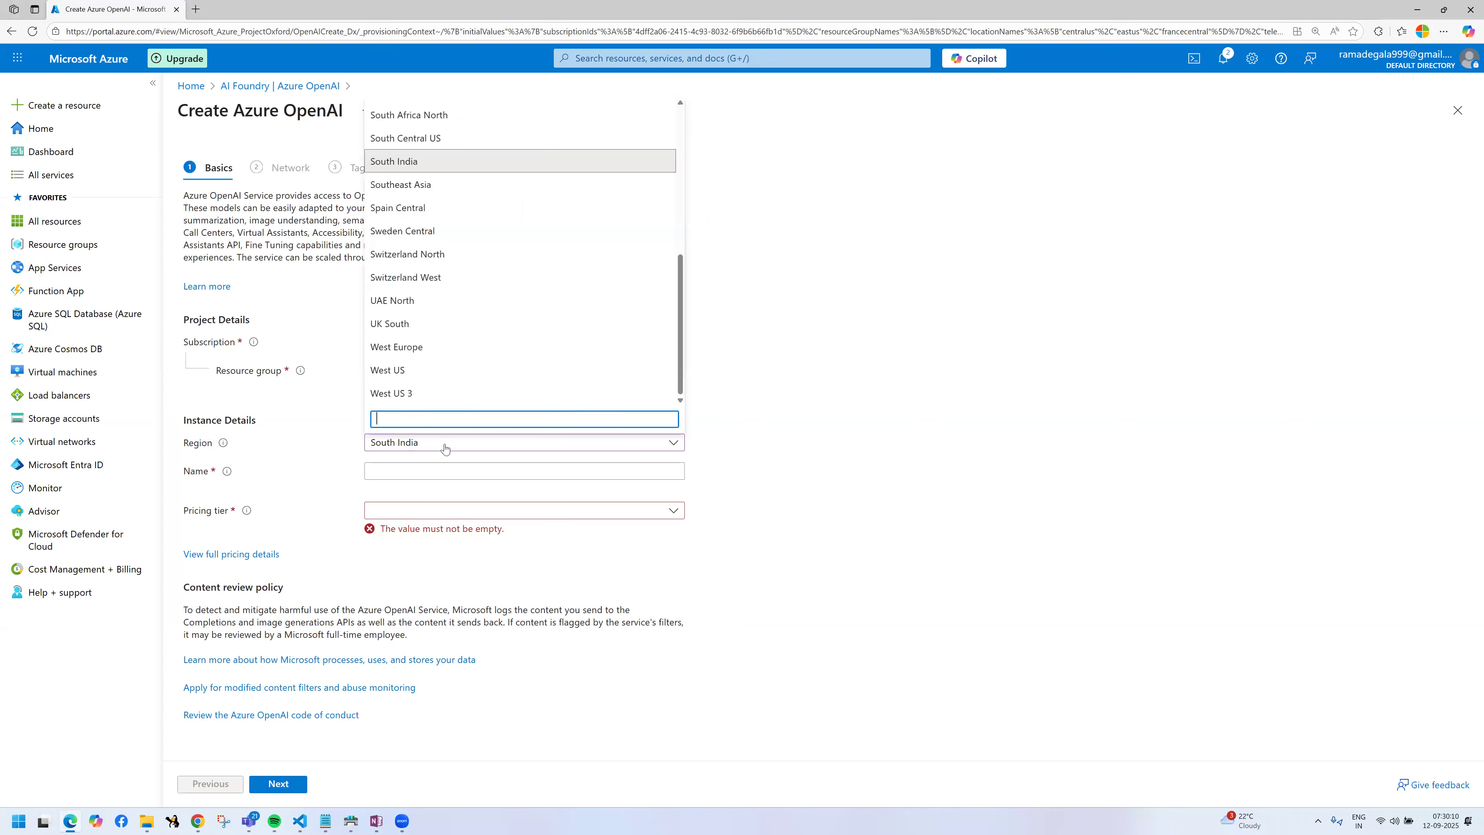
pyautogui.write('centra')
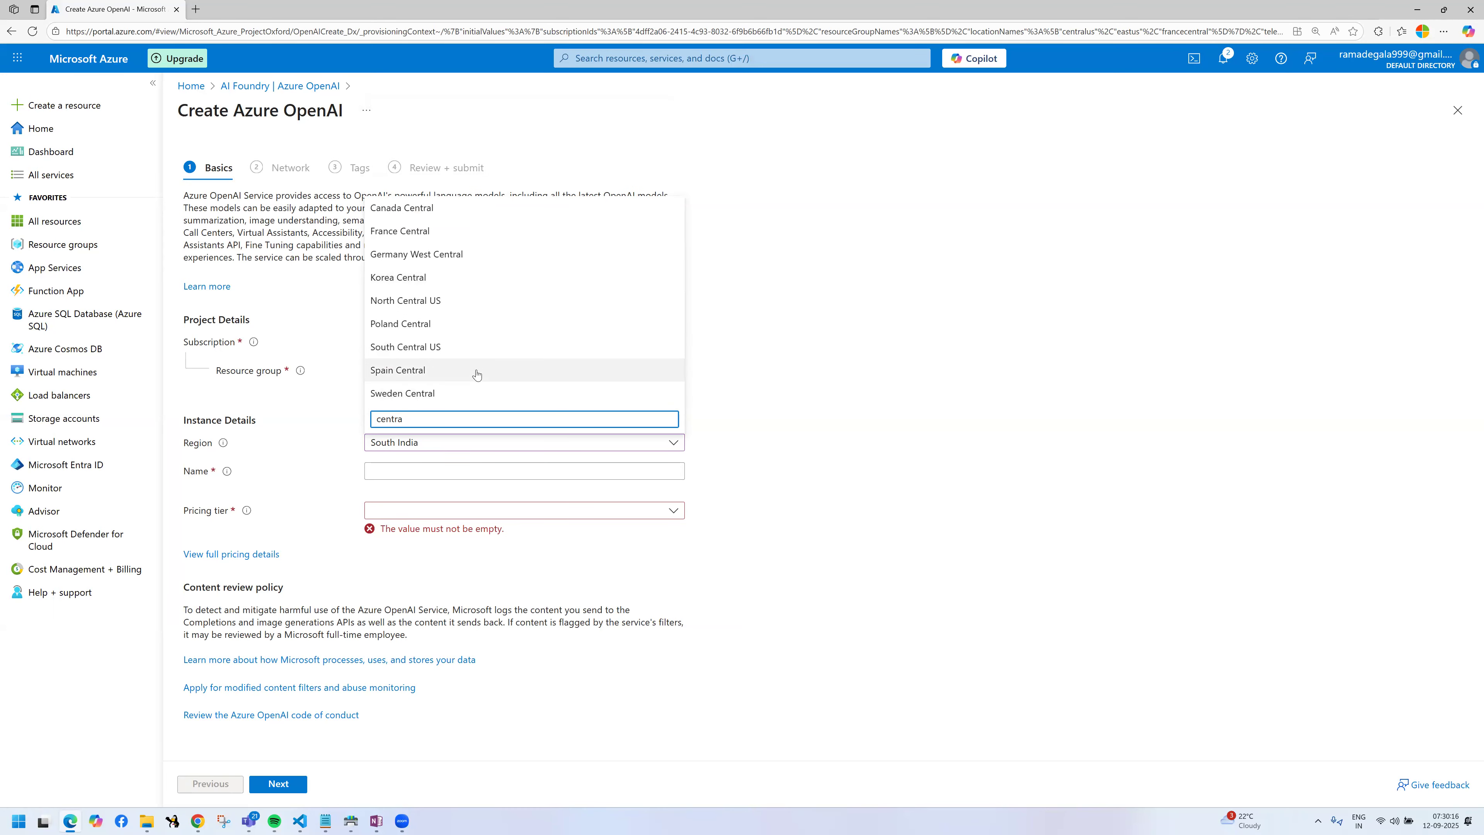
pyautogui.press('BackSpace')
pyautogui.press('BackSpace')
pyautogui.write('ral s')
pyautogui.press('BackSpace')
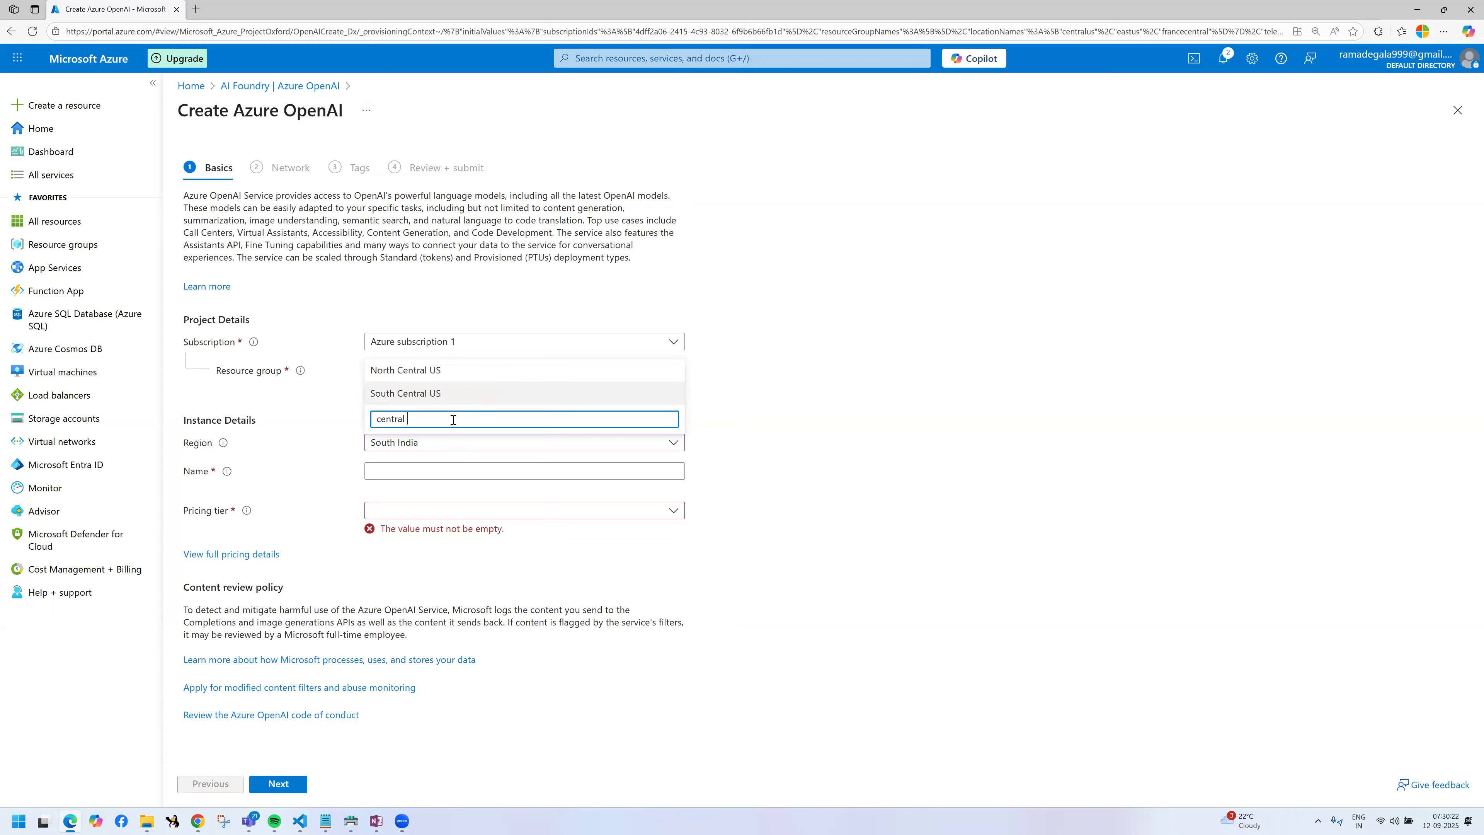
pyautogui.hotkey('ctrl', 'a')
pyautogui.write('us')
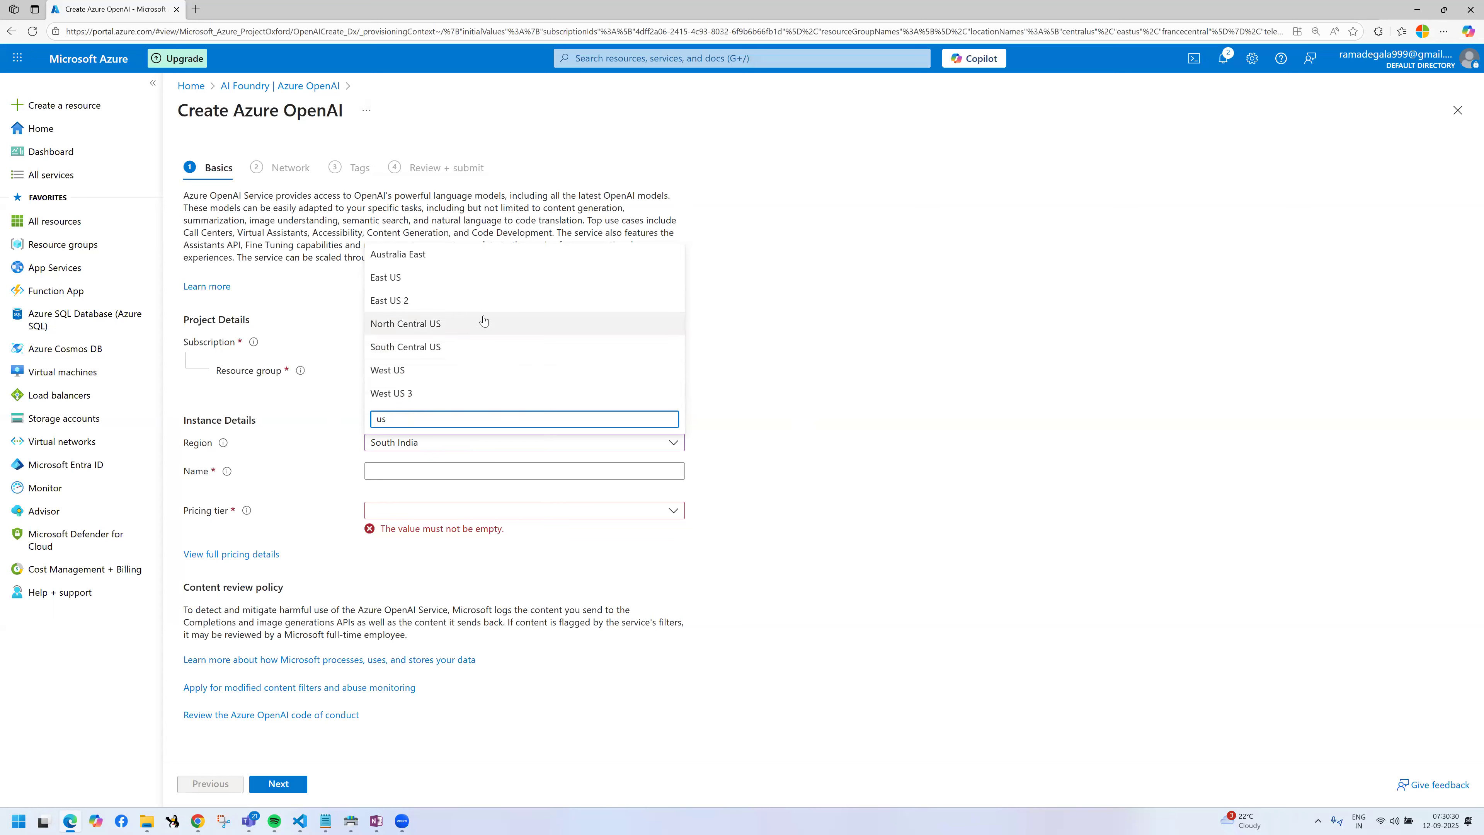
pyautogui.click(876, 416)
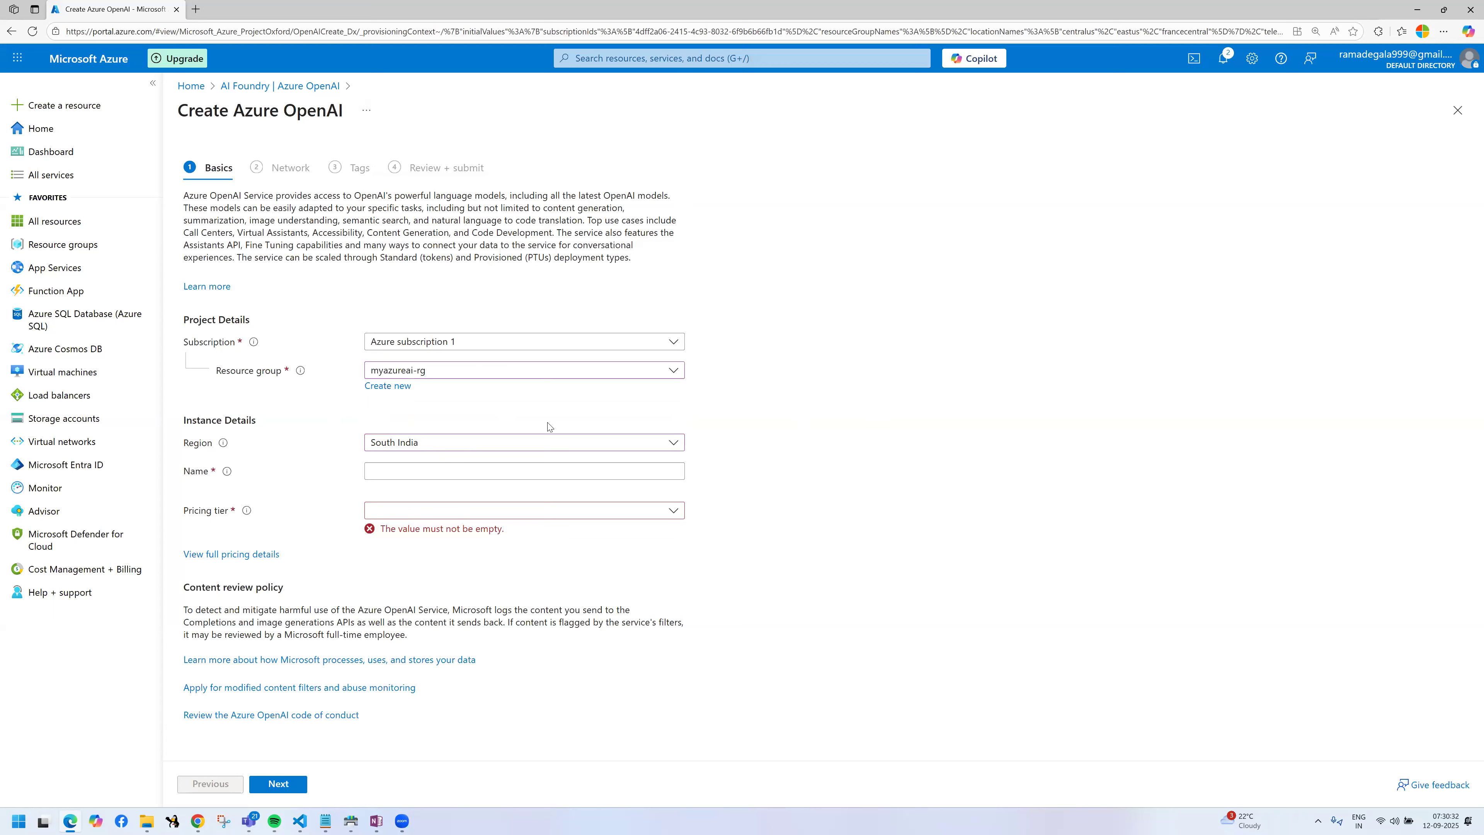
# Step: Set the Azure OpenAI resource's region to East US 2
pyautogui.click(534, 446)
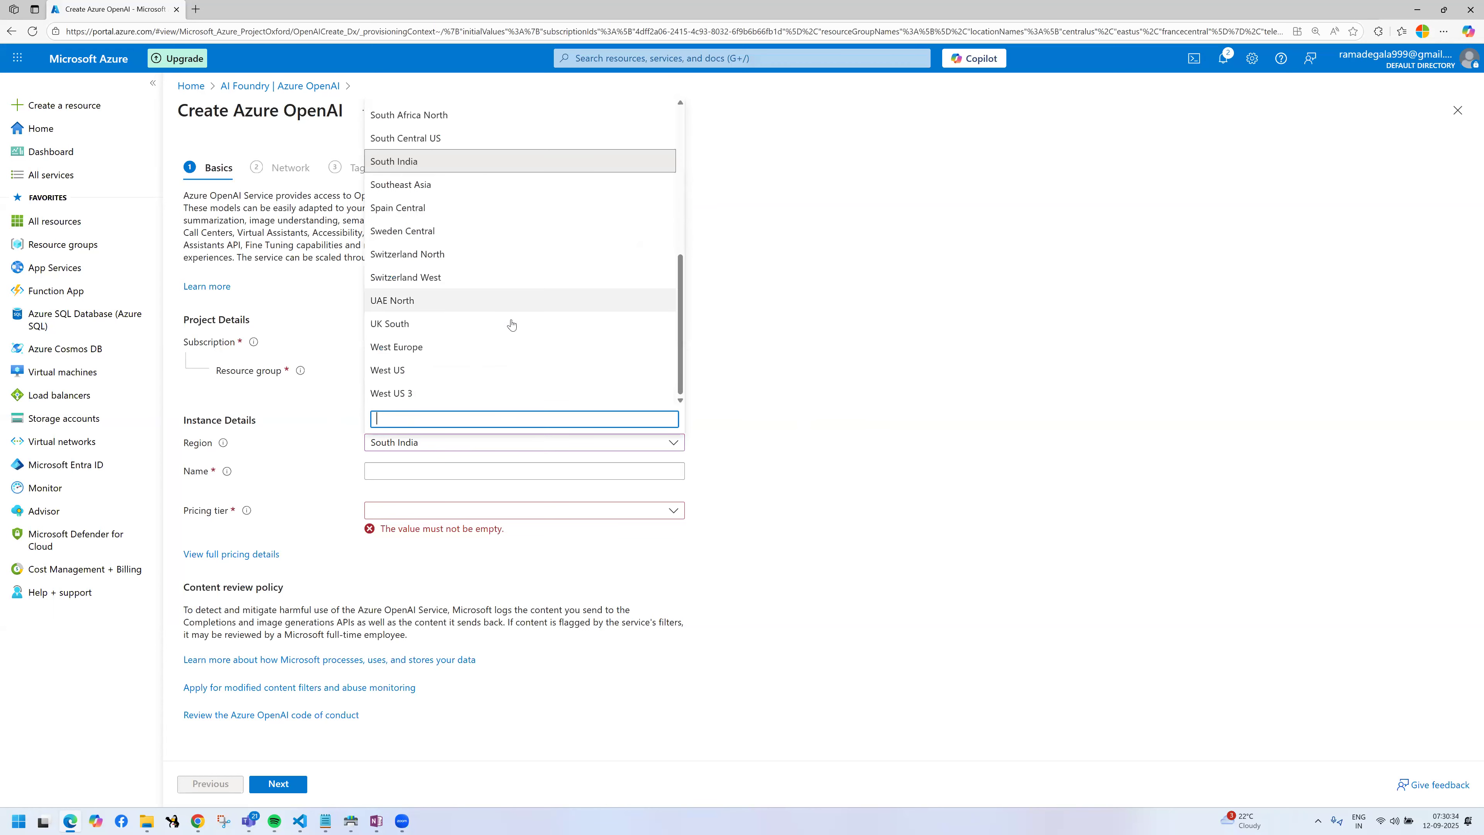
pyautogui.scroll(2, 511, 324)
pyautogui.scroll(1, 511, 324)
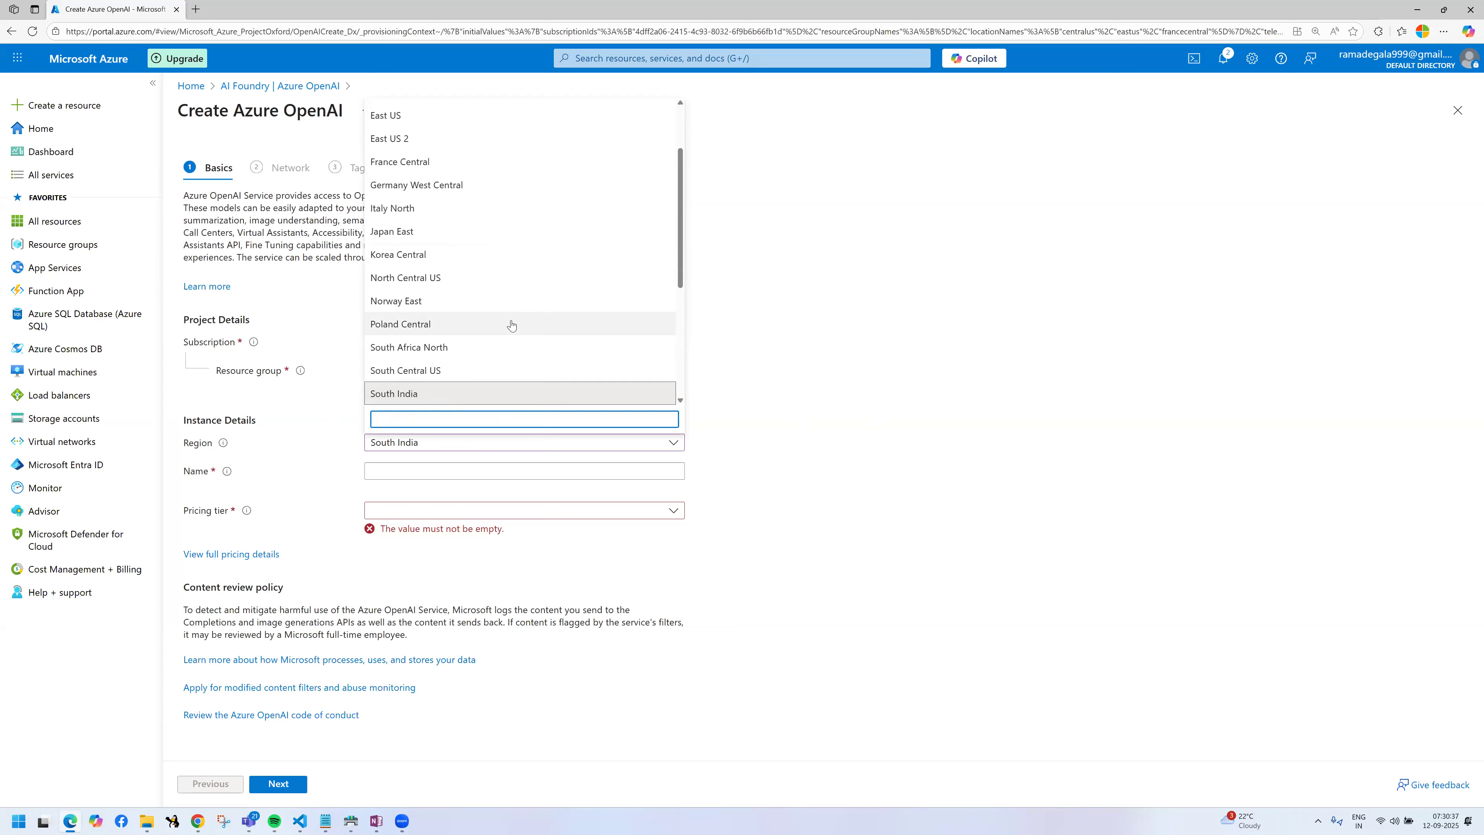
pyautogui.scroll(2, 511, 325)
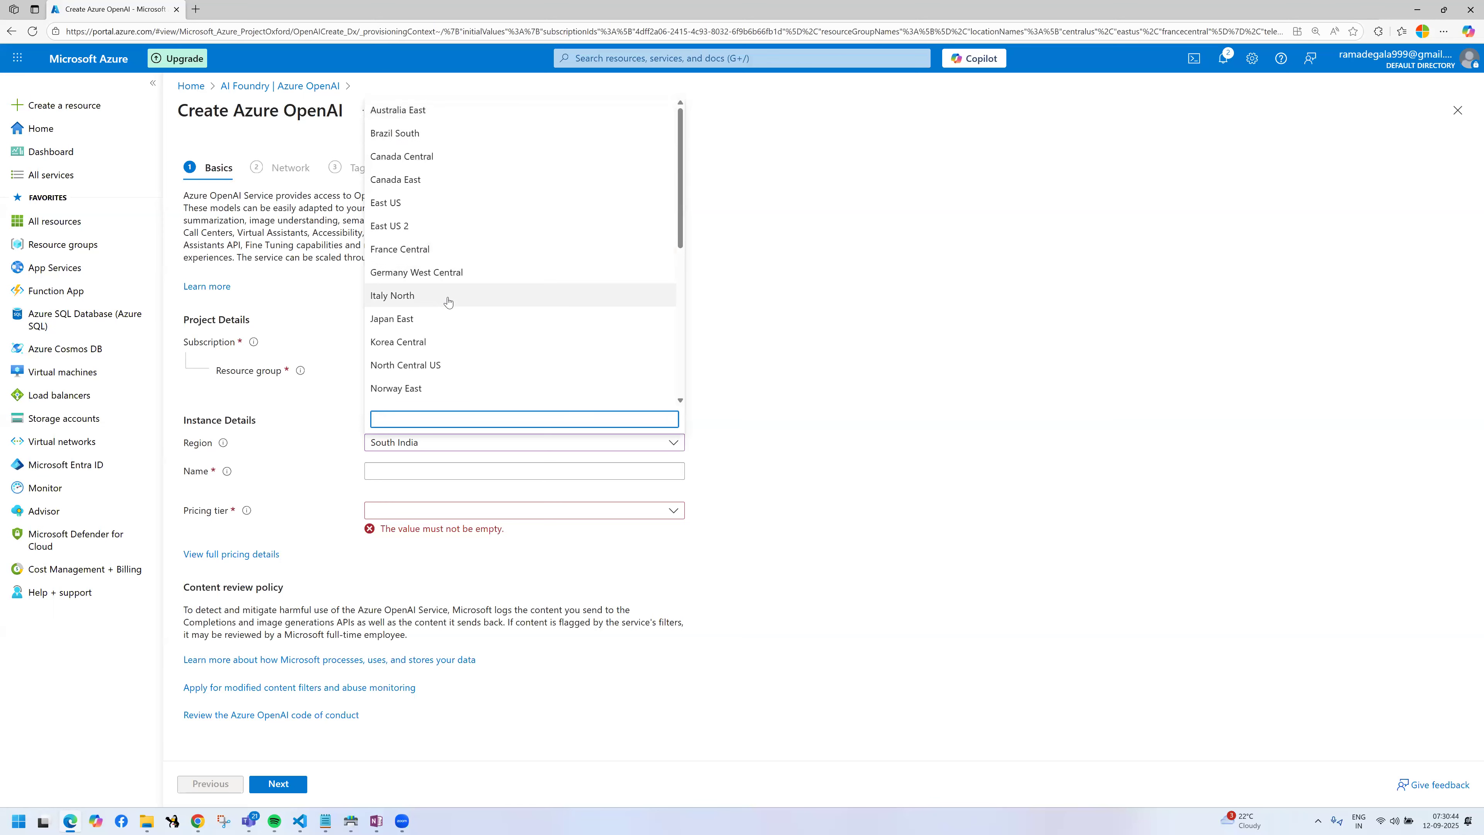
pyautogui.scroll(-4, 451, 318)
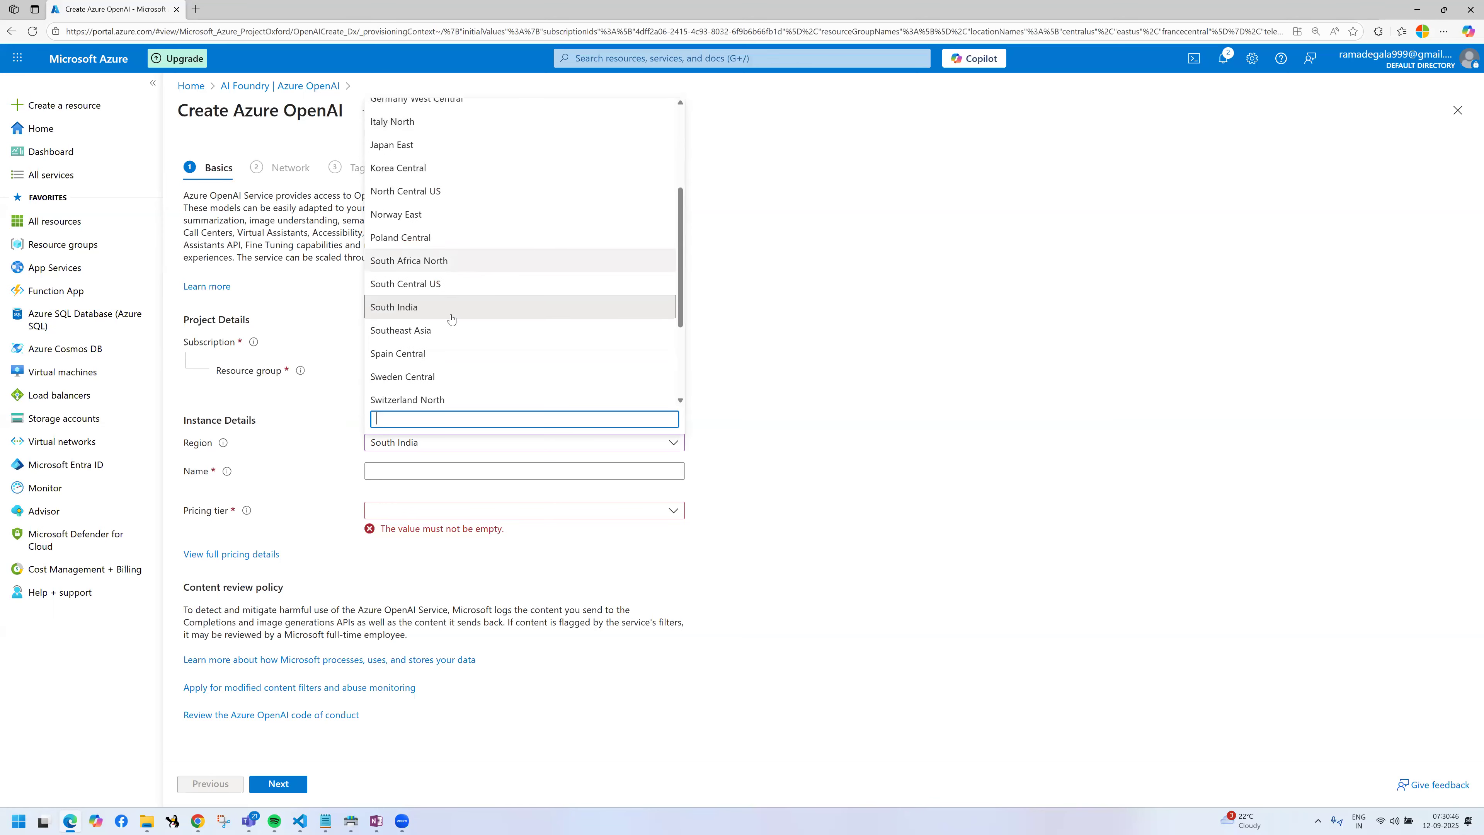
pyautogui.scroll(-3, 451, 317)
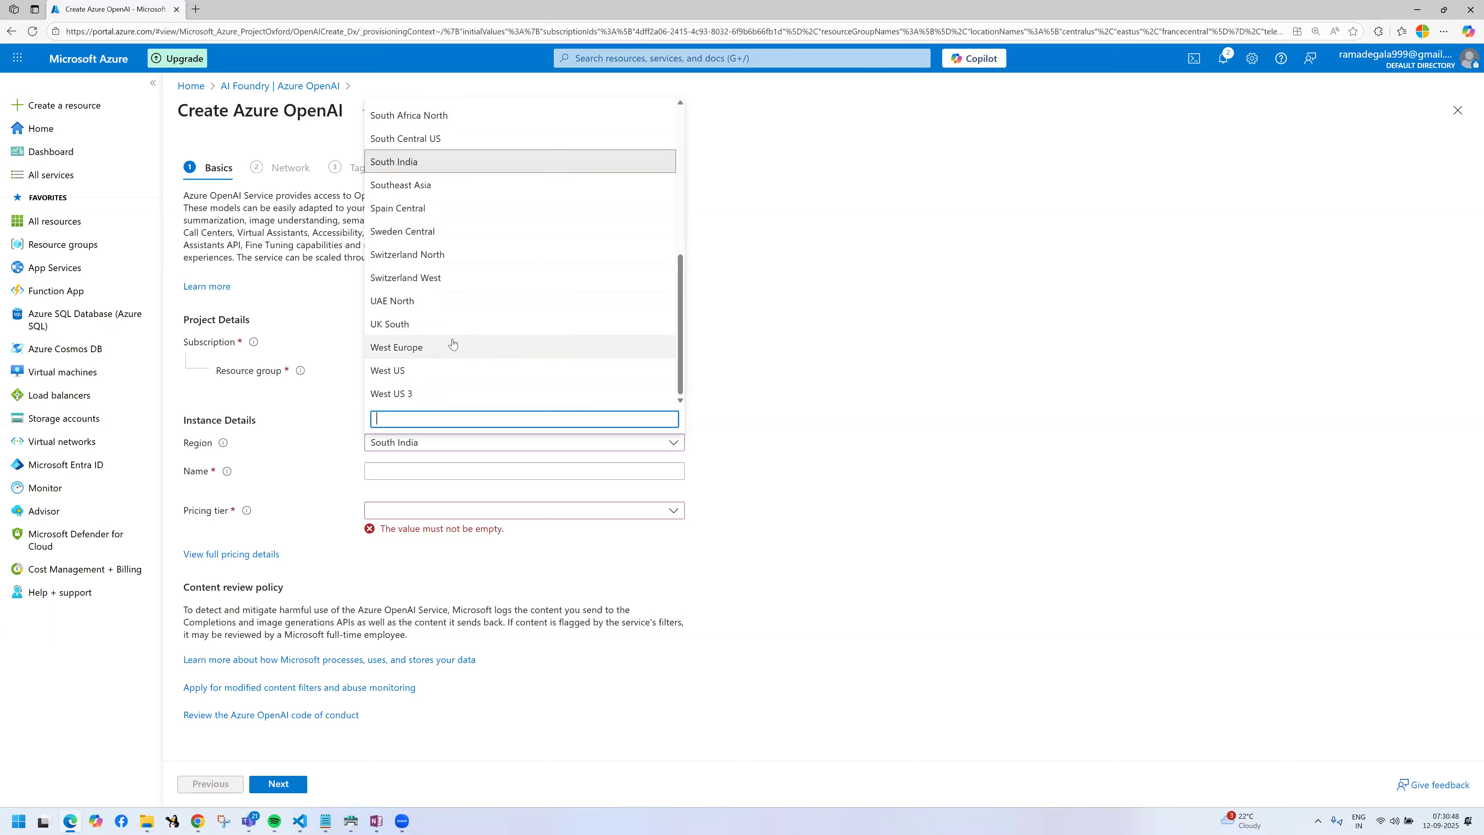
pyautogui.scroll(6, 452, 358)
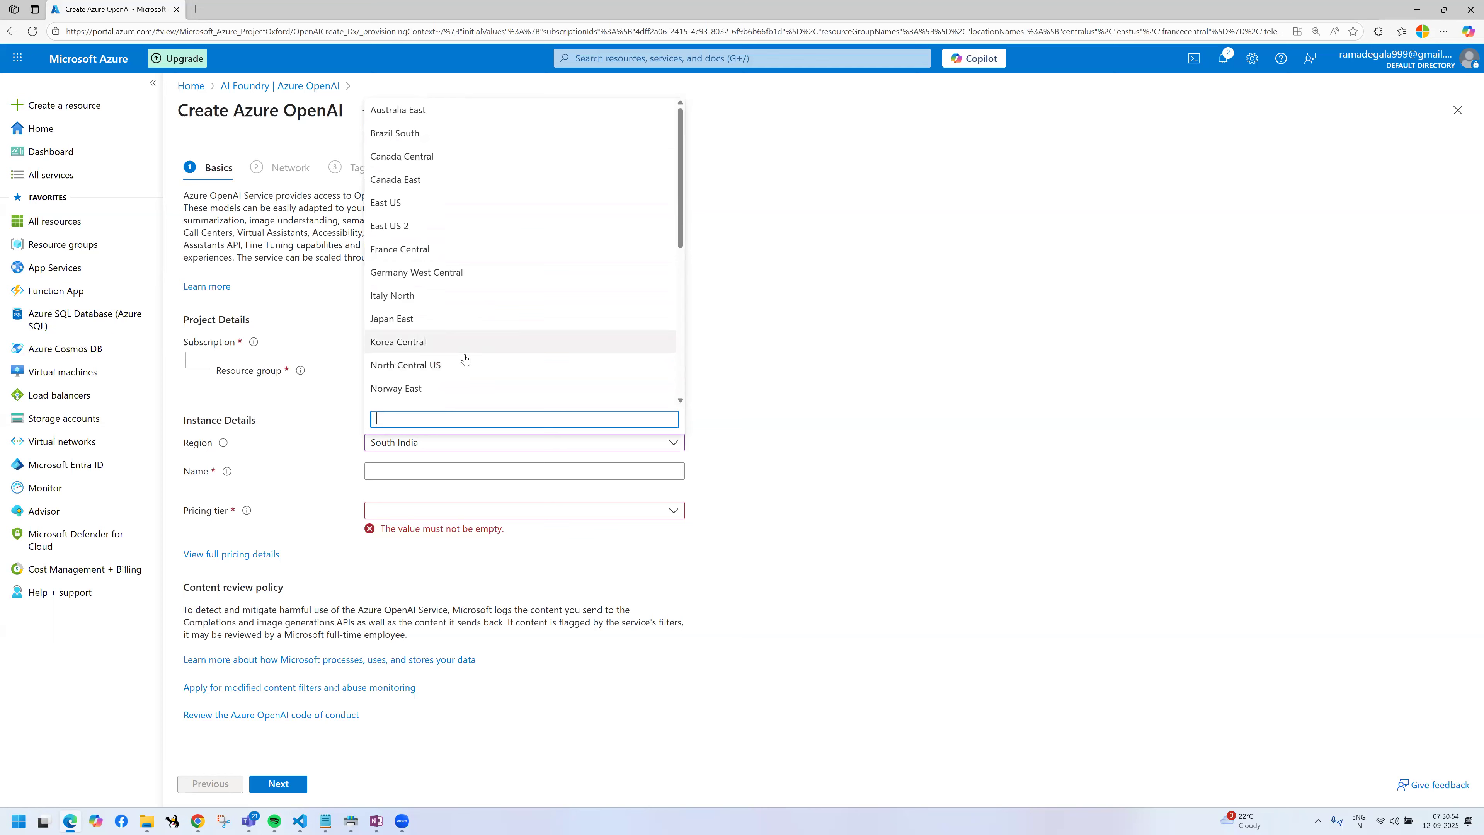
pyautogui.scroll(-3, 464, 271)
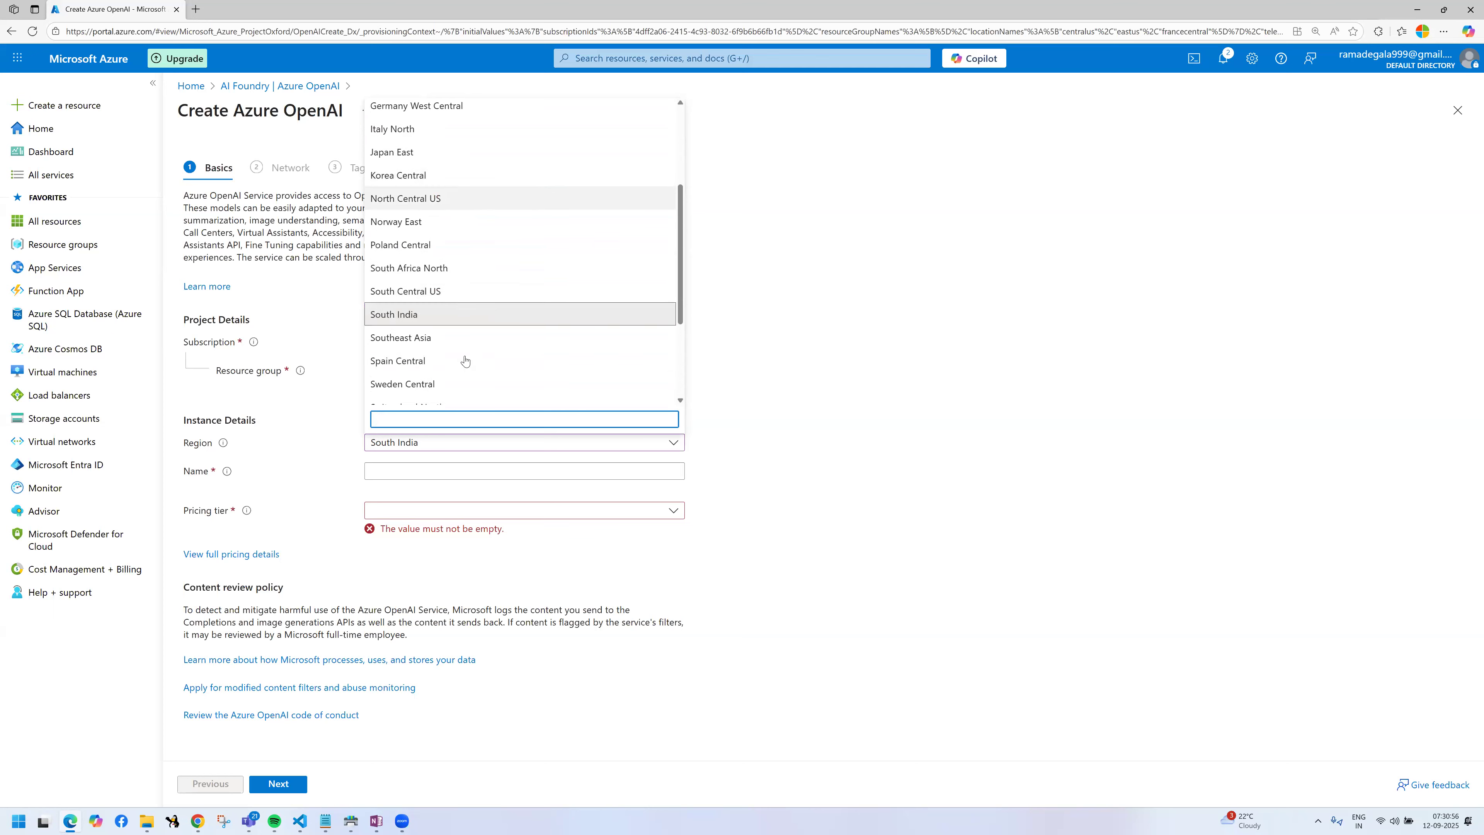
pyautogui.scroll(3, 471, 242)
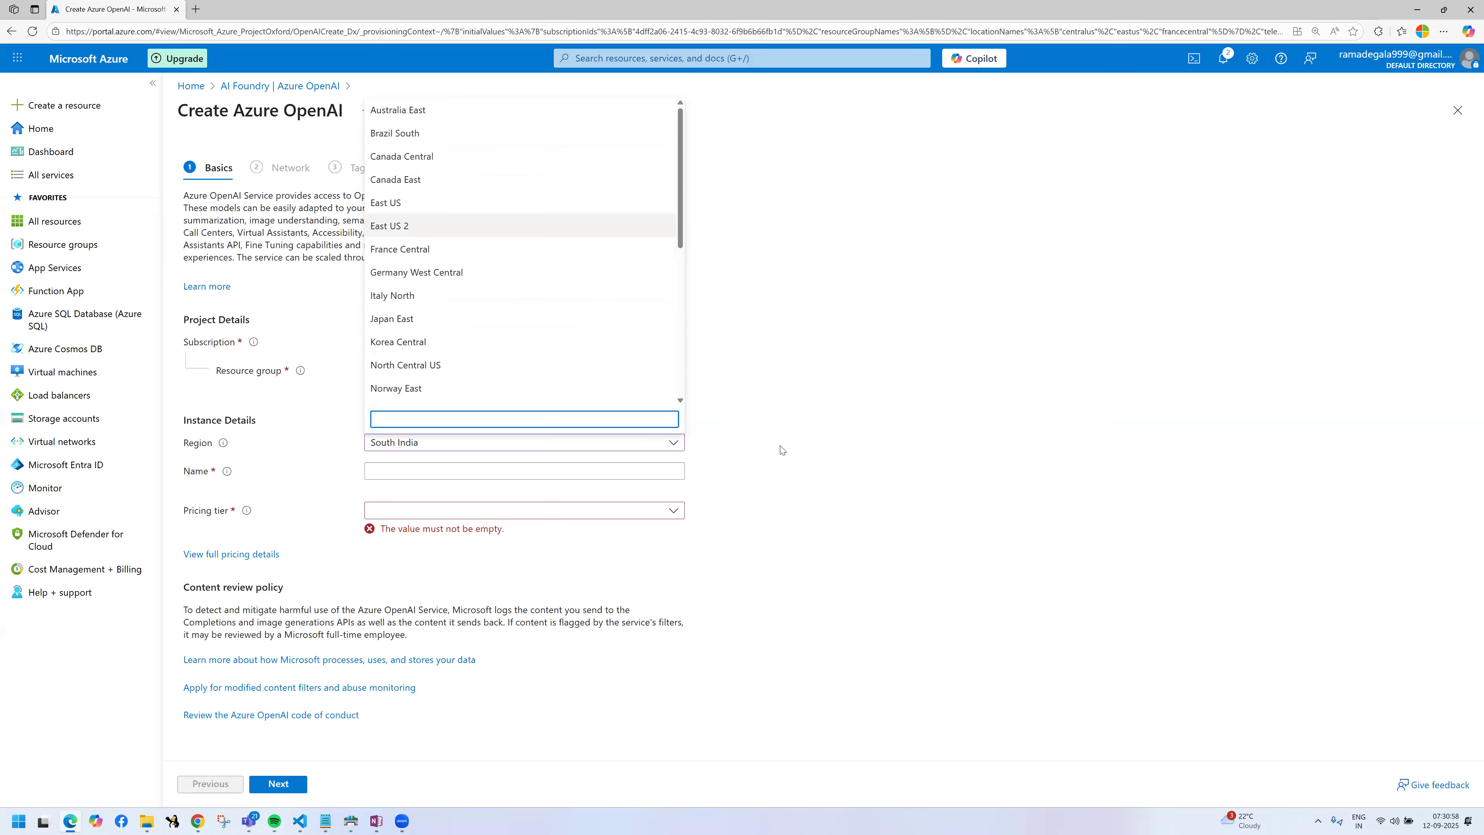
pyautogui.click(462, 230)
# Step: Name the resource myazureopeanai and choose the Standard S0 pricing tier
pyautogui.click(455, 471)
pyautogui.write('myazureopeanai')
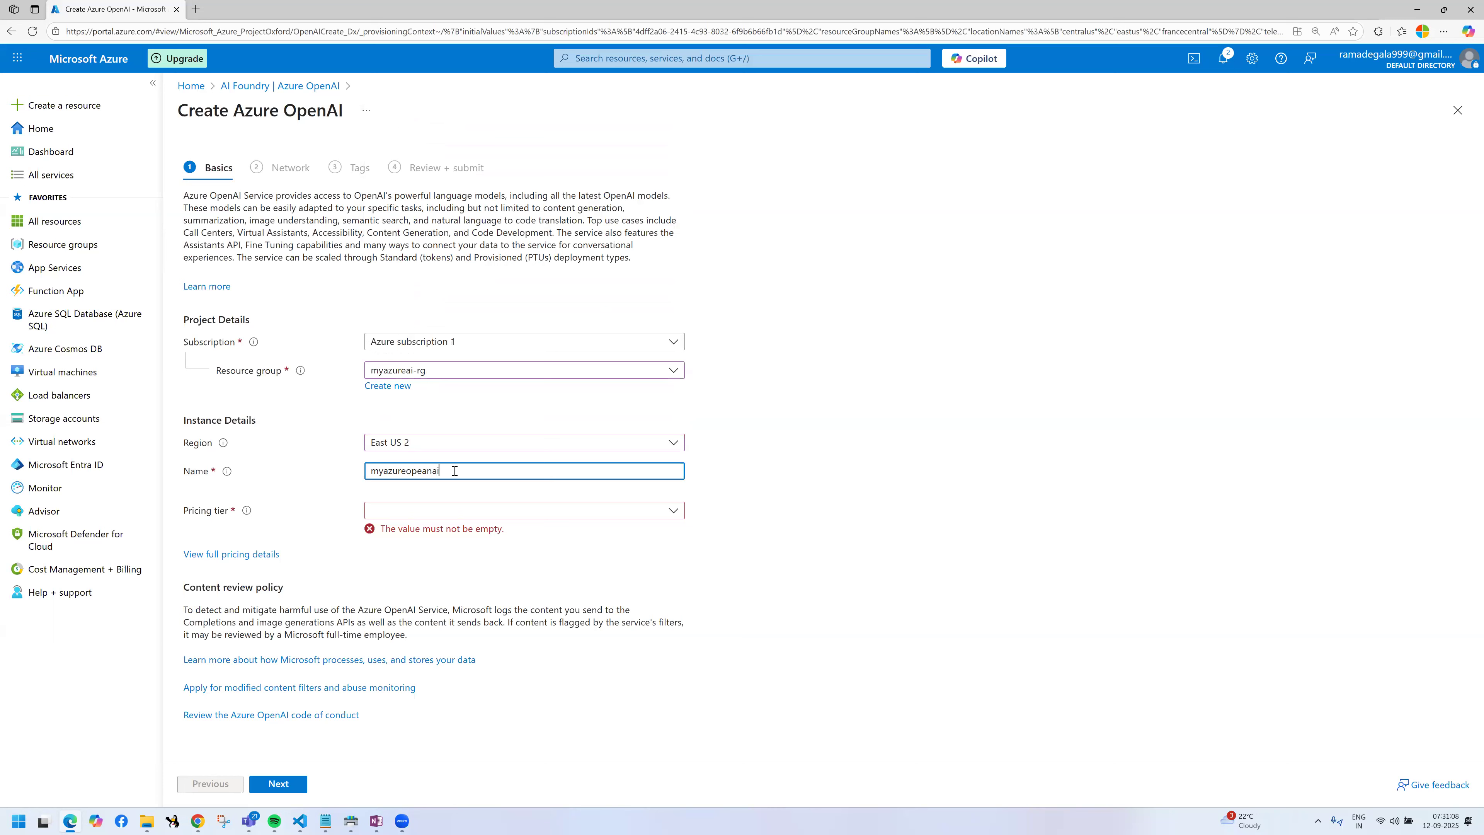
pyautogui.click(799, 544)
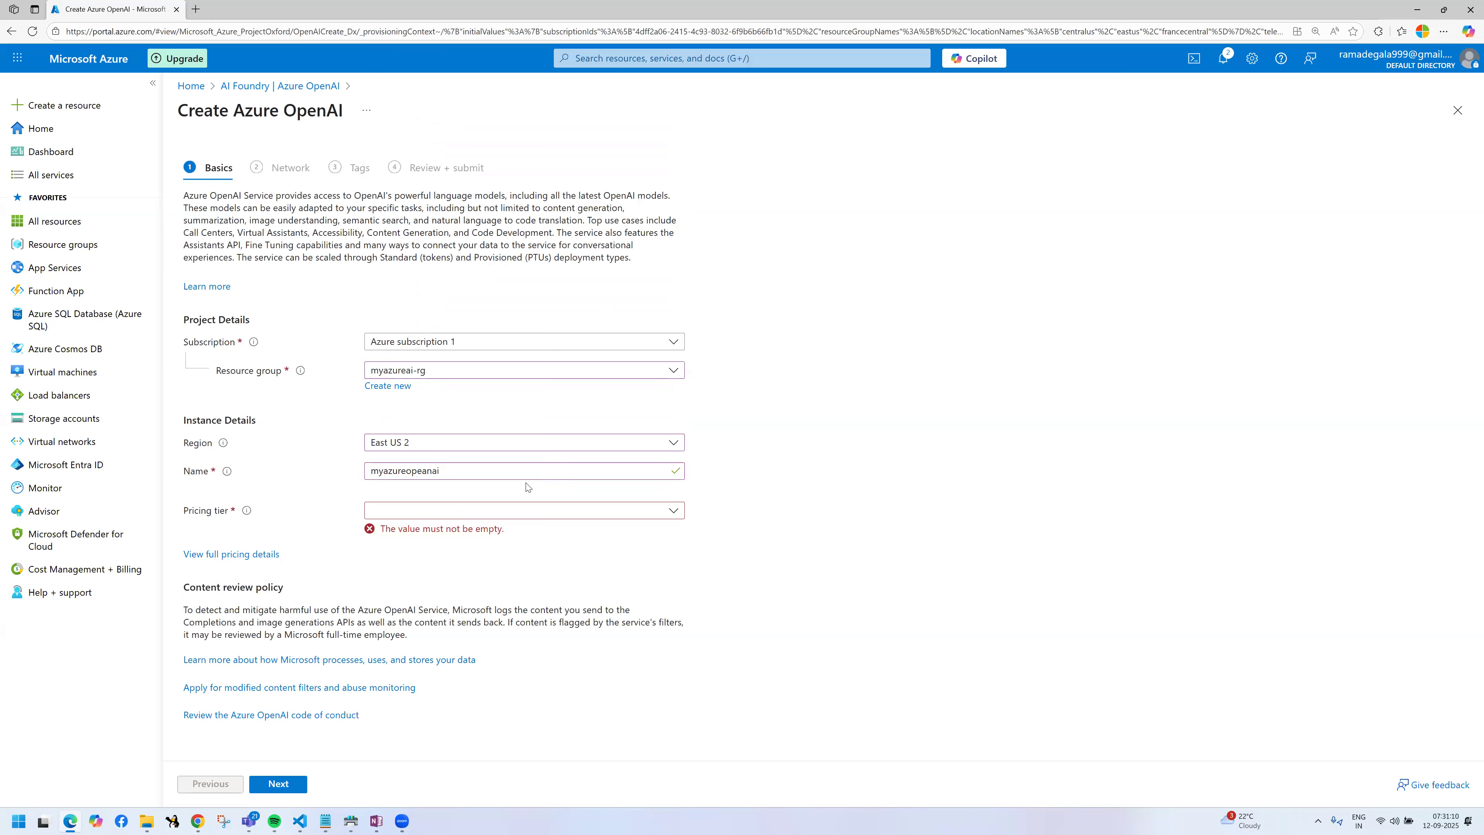
pyautogui.click(488, 515)
pyautogui.click(468, 532)
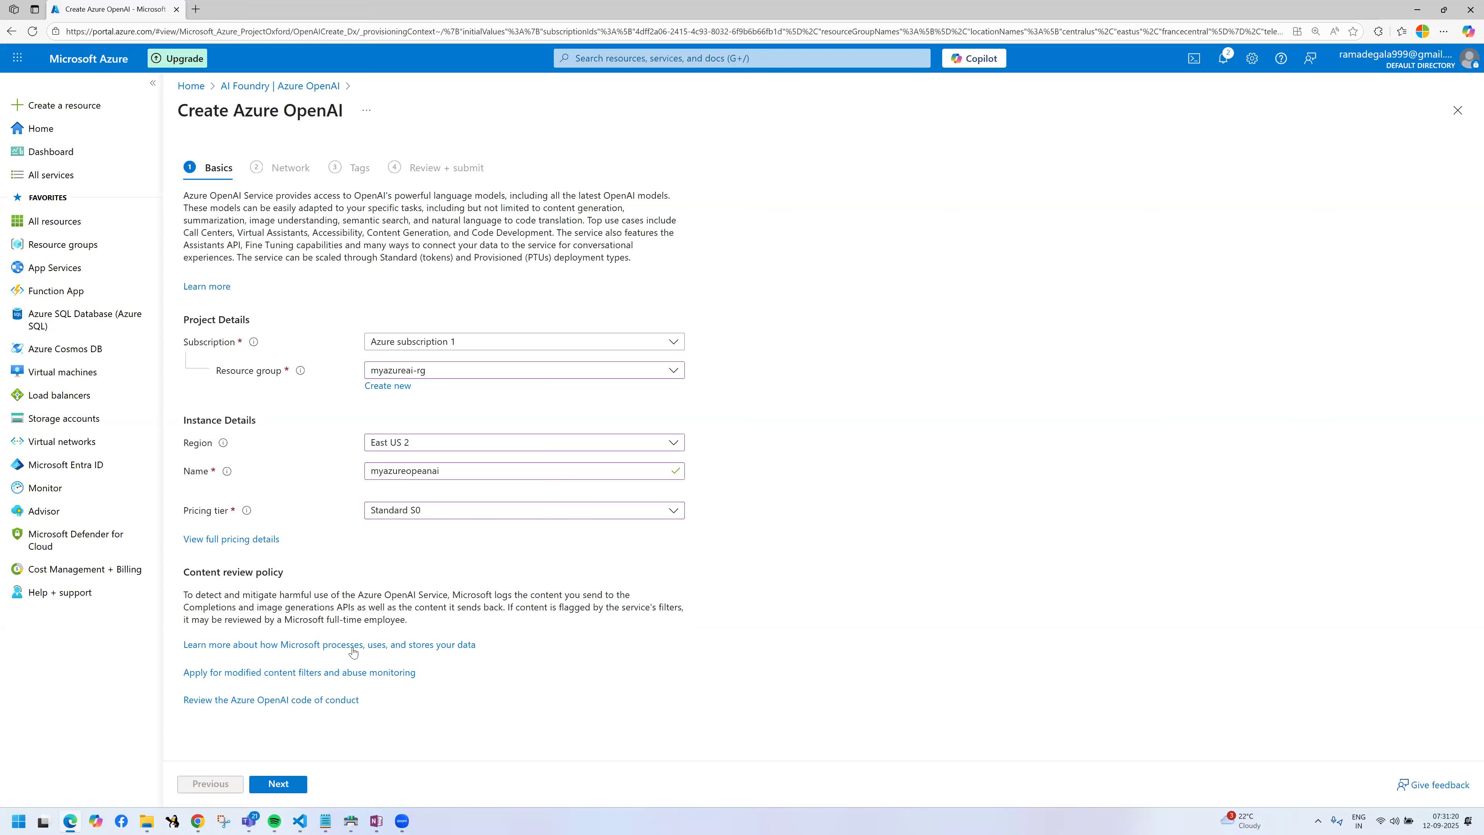
# Step: Keep the resource accessible from all networks, including the internet, and continue to its tags
pyautogui.click(278, 784)
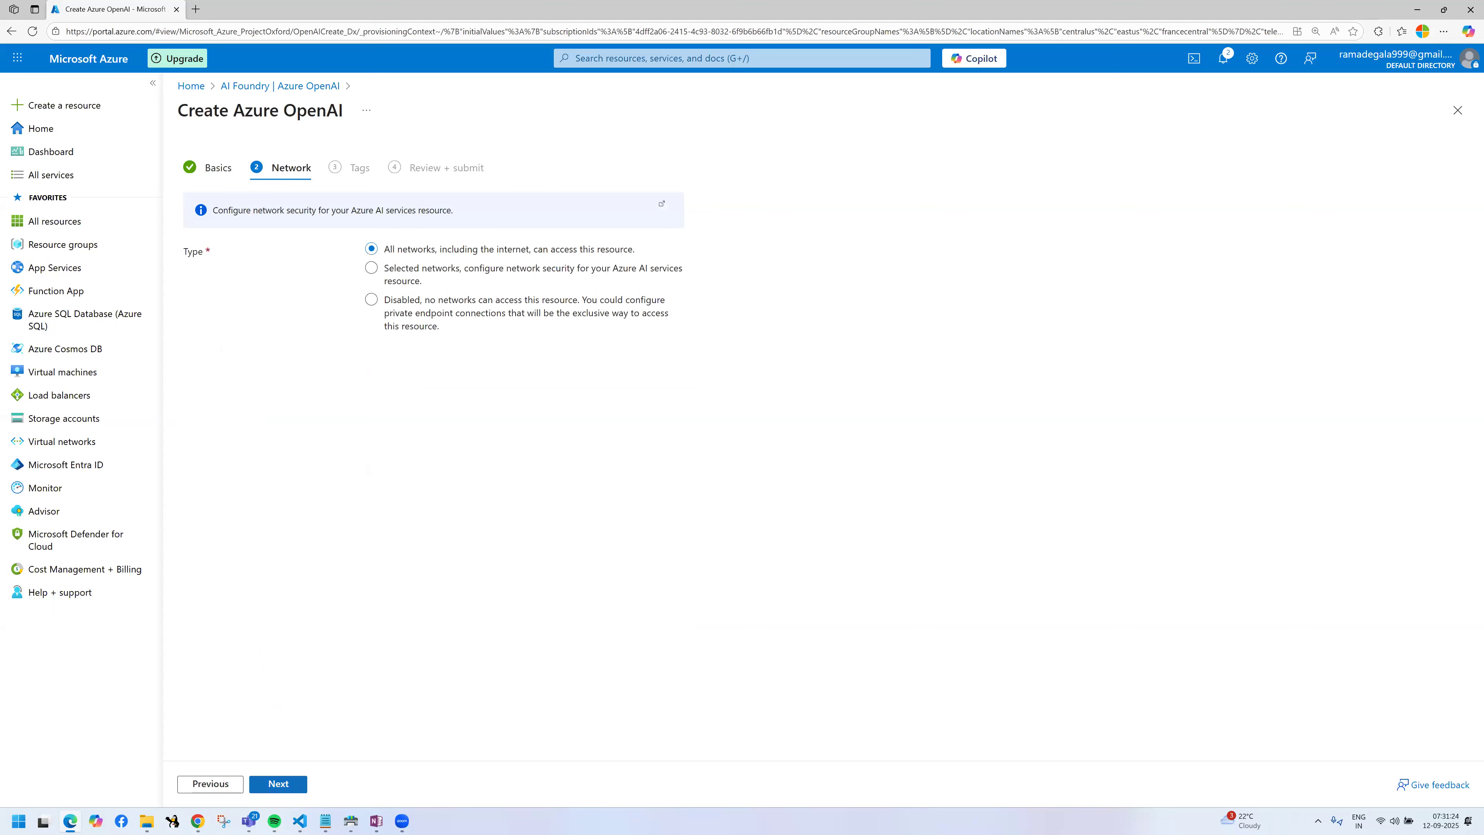
pyautogui.hotkey('ctrl', '2')
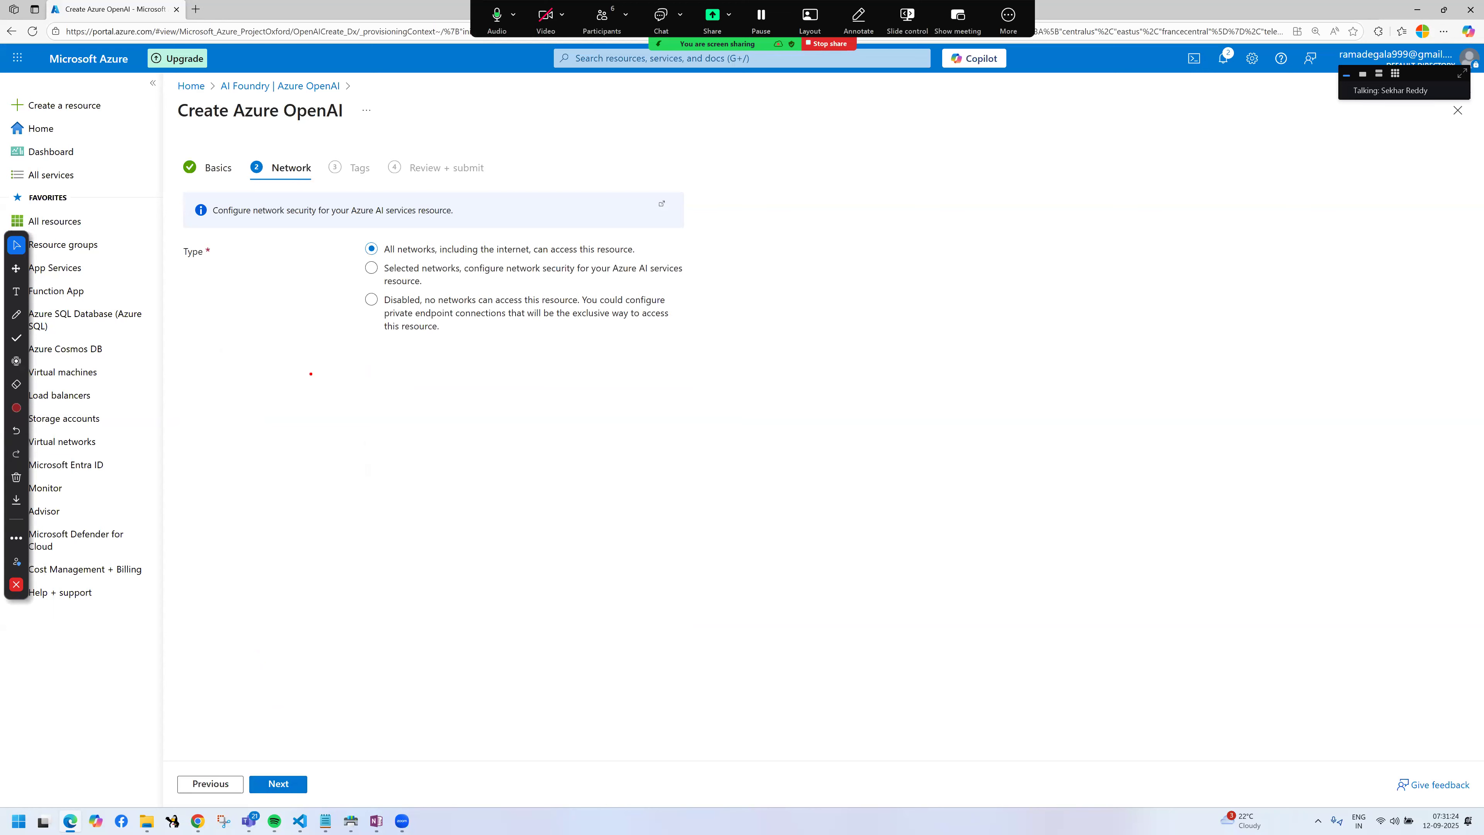
pyautogui.moveTo(394, 257); pyautogui.dragTo(582, 264)
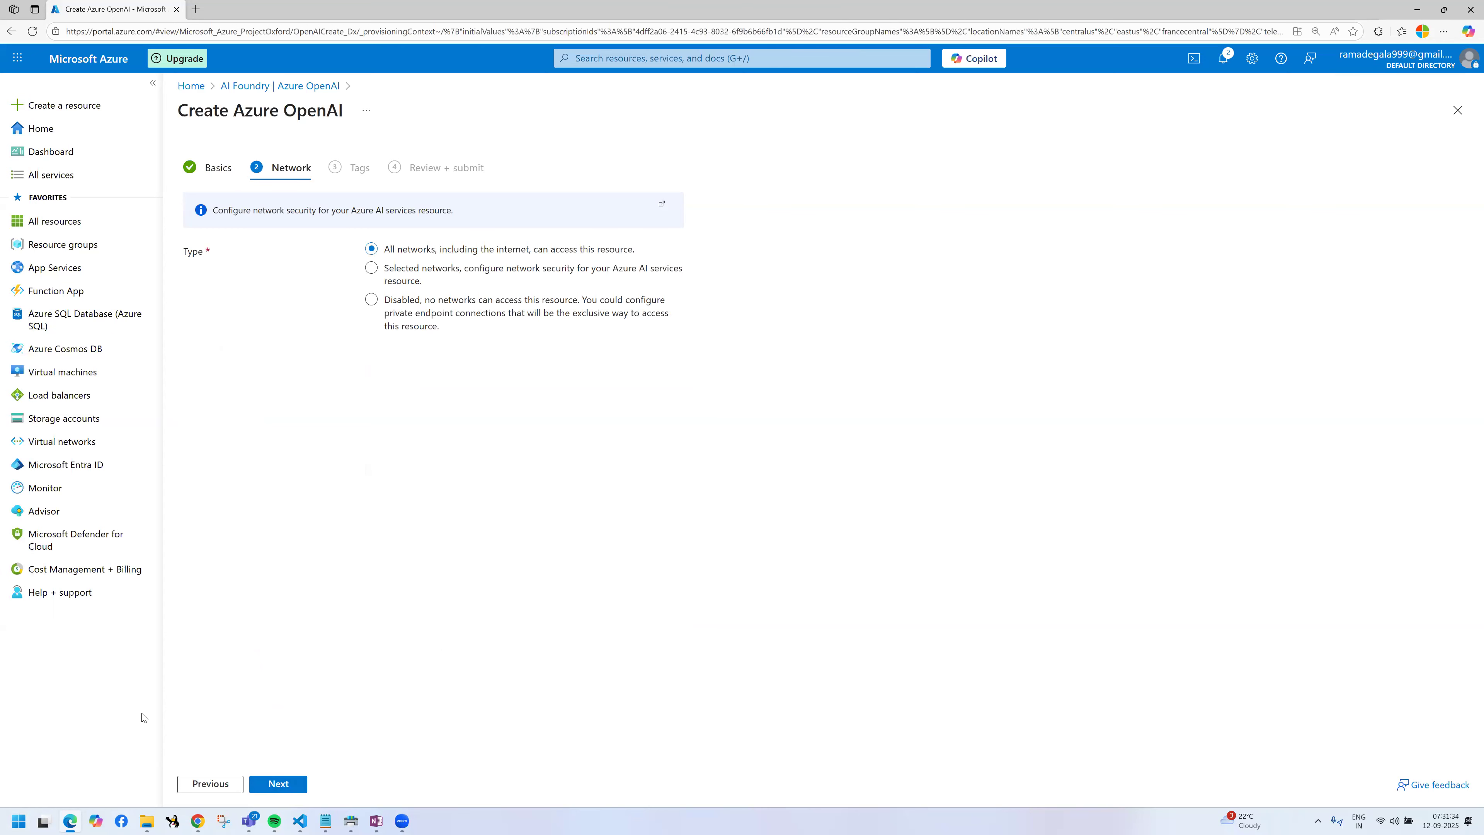
pyautogui.click(287, 790)
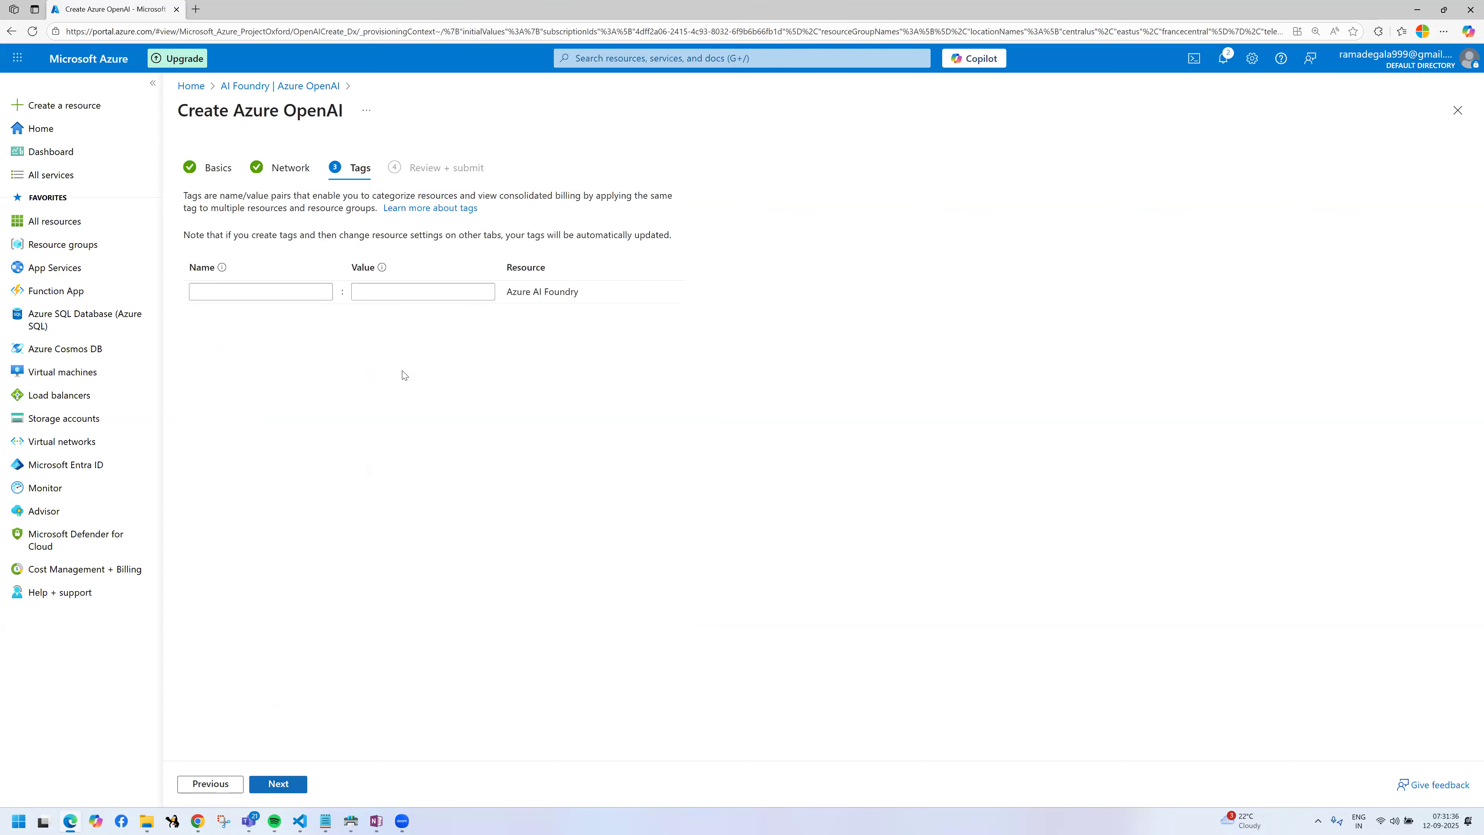
# Step: Frame the Tags stage with screen annotations and draw arrows to the tag name and value fields
pyautogui.hotkey('ctrl', '2')
pyautogui.moveTo(332, 143); pyautogui.dragTo(375, 177)
pyautogui.moveTo(357, 171)
pyautogui.mouseDown()
pyautogui.moveTo(358, 204)
pyautogui.moveTo(252, 242)
pyautogui.moveTo(252, 269)
pyautogui.mouseUp()
pyautogui.moveTo(350, 206)
pyautogui.mouseDown()
pyautogui.moveTo(433, 192)
pyautogui.moveTo(437, 261)
pyautogui.mouseUp()
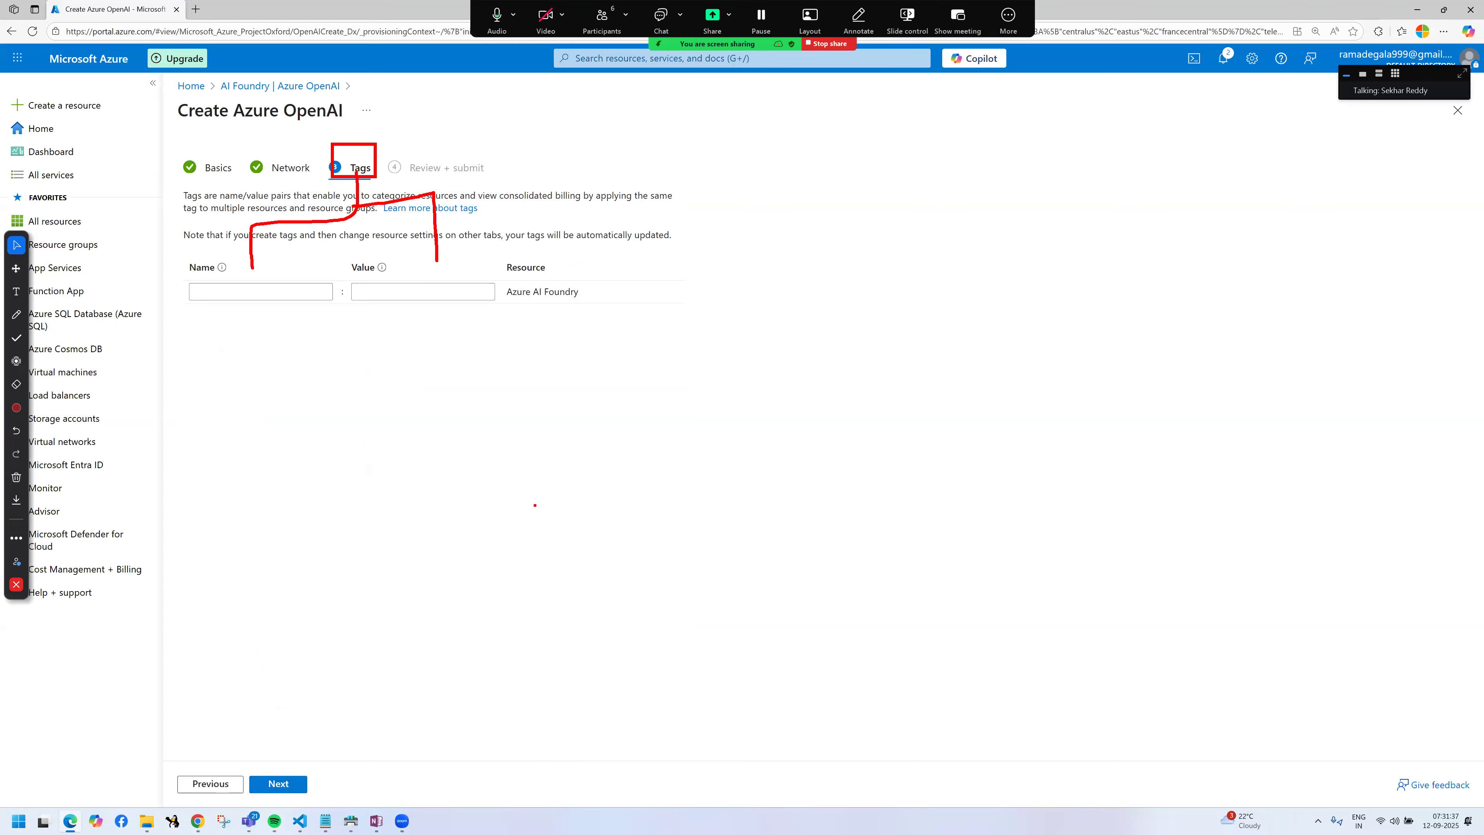
pyautogui.moveTo(243, 261); pyautogui.dragTo(266, 263)
pyautogui.moveTo(401, 256); pyautogui.dragTo(457, 248)
pyautogui.moveTo(304, 231)
pyautogui.mouseDown()
pyautogui.moveTo(303, 282)
pyautogui.moveTo(312, 263)
pyautogui.mouseUp()
pyautogui.moveTo(421, 221); pyautogui.dragTo(422, 261)
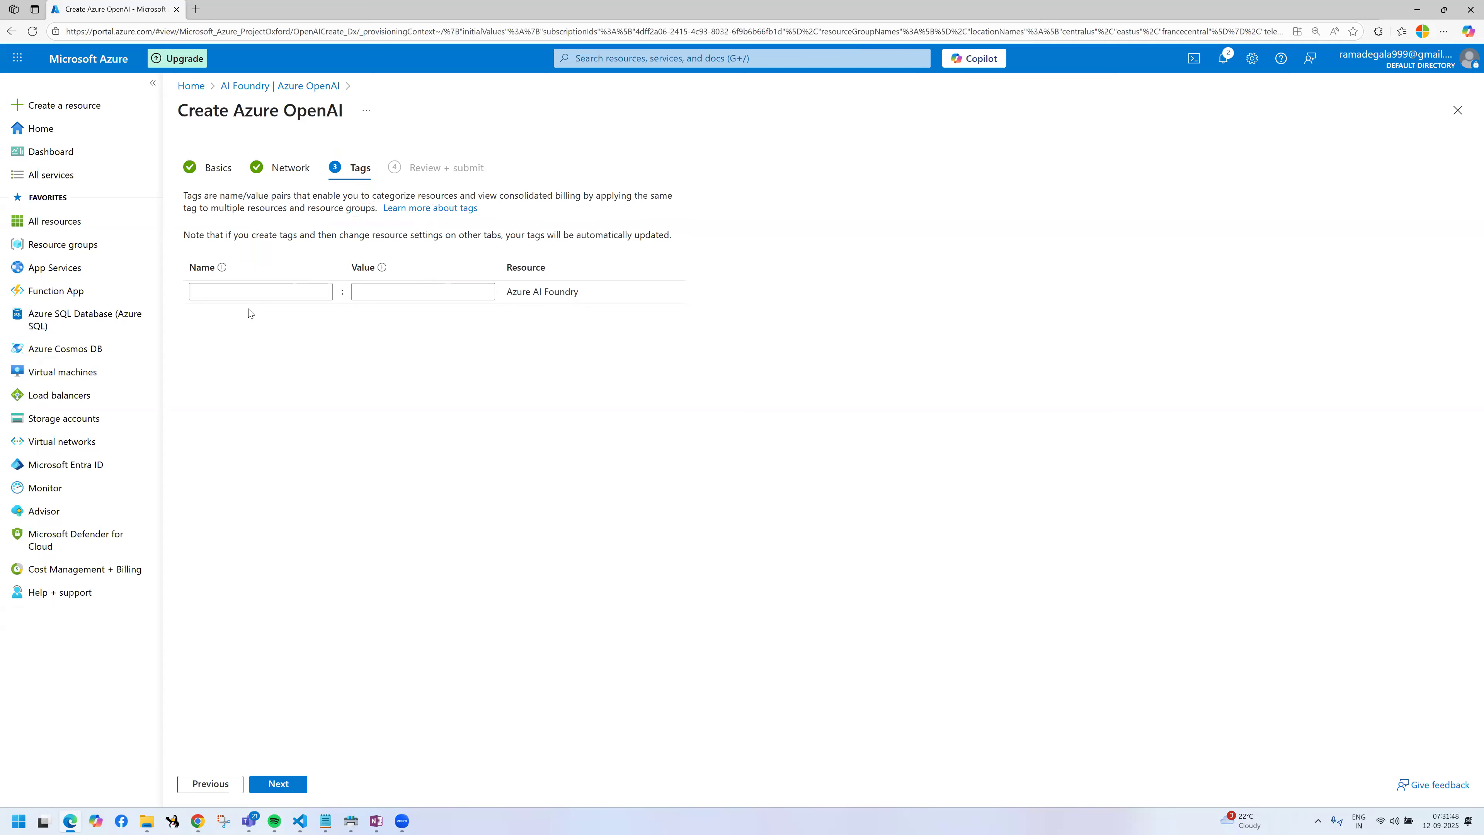
# Step: Add a client tag to the resource, using the suggested client name as its value
pyautogui.click(252, 293)
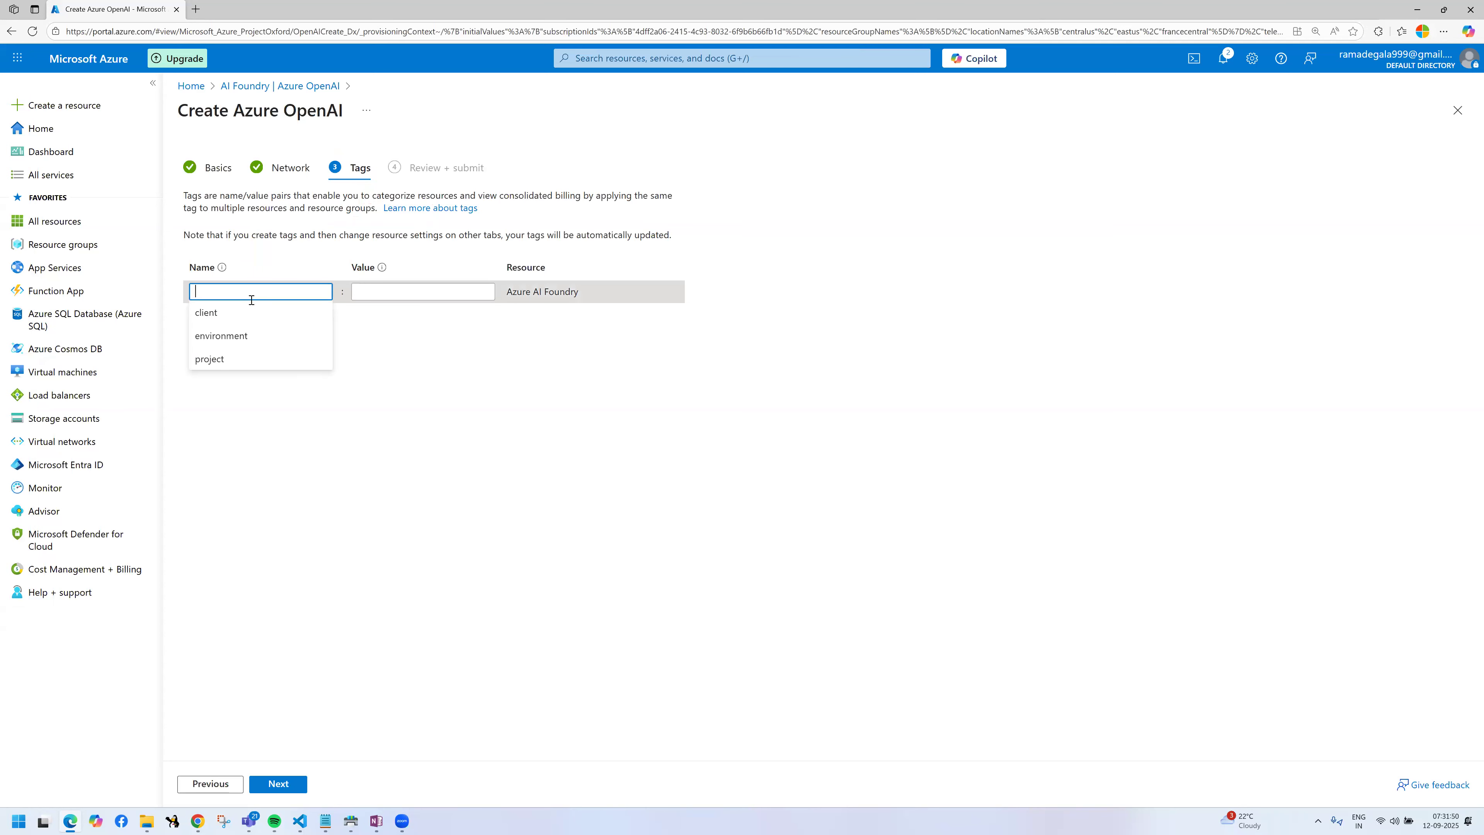
pyautogui.click(397, 291)
pyautogui.click(396, 322)
# Step: Add an environment tag with the value production to the resource
pyautogui.click(248, 315)
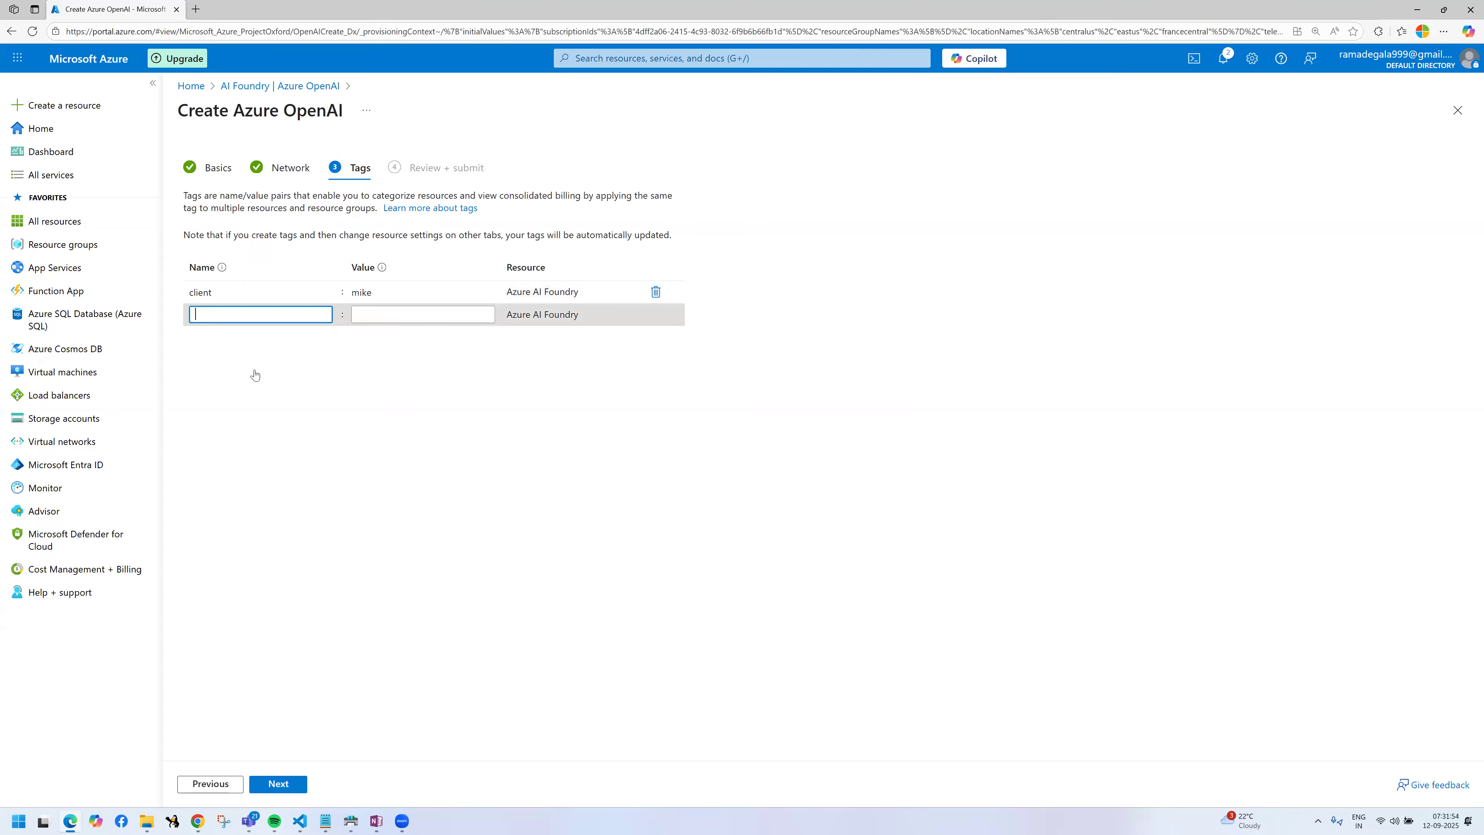
pyautogui.click(256, 369)
pyautogui.click(443, 317)
pyautogui.click(433, 341)
# Step: Add a project tag with the value pwc and start a fourth tag
pyautogui.click(270, 340)
pyautogui.click(244, 404)
pyautogui.click(289, 337)
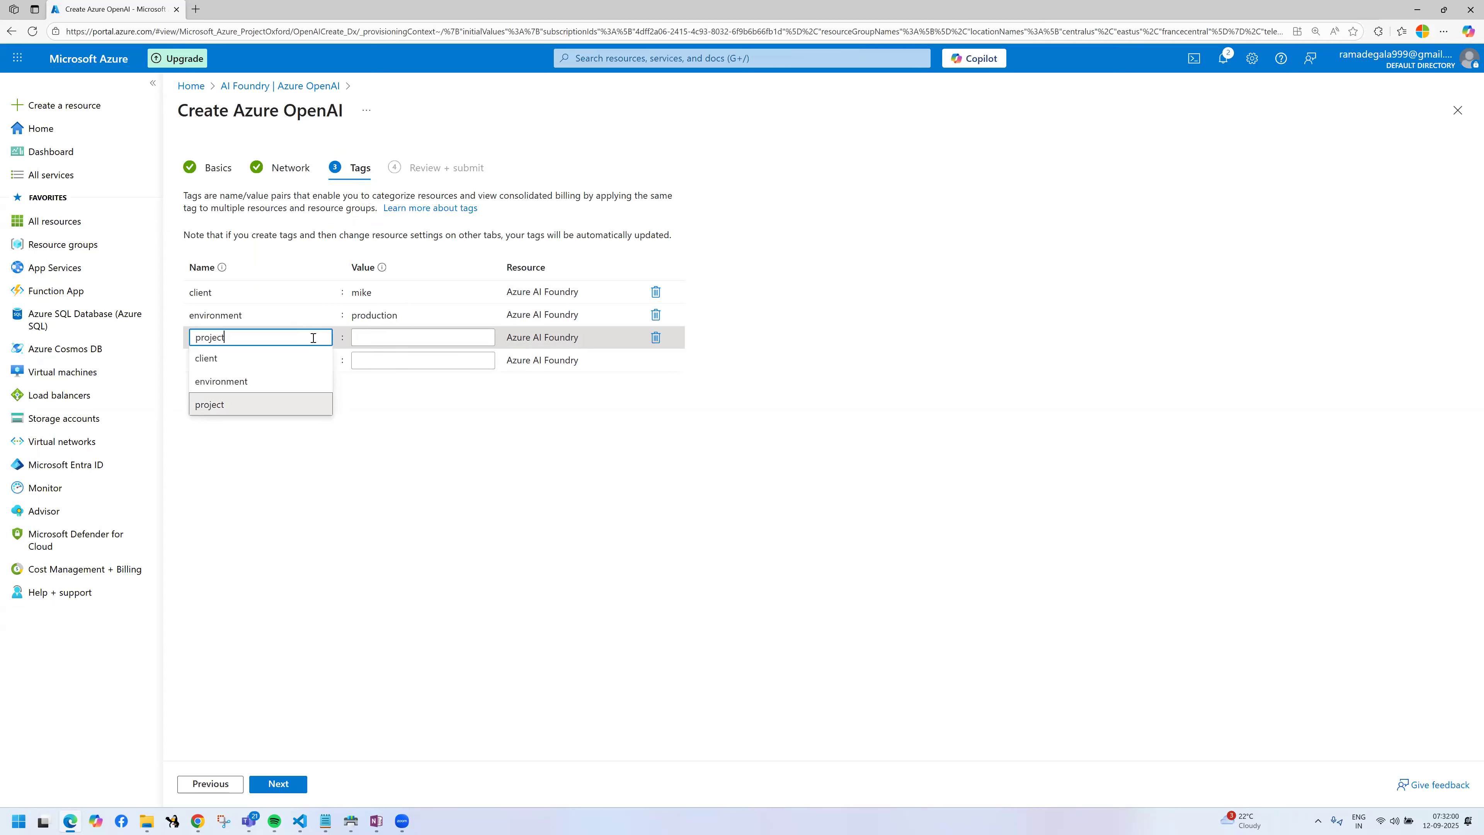
pyautogui.click(388, 338)
pyautogui.click(385, 362)
pyautogui.click(284, 359)
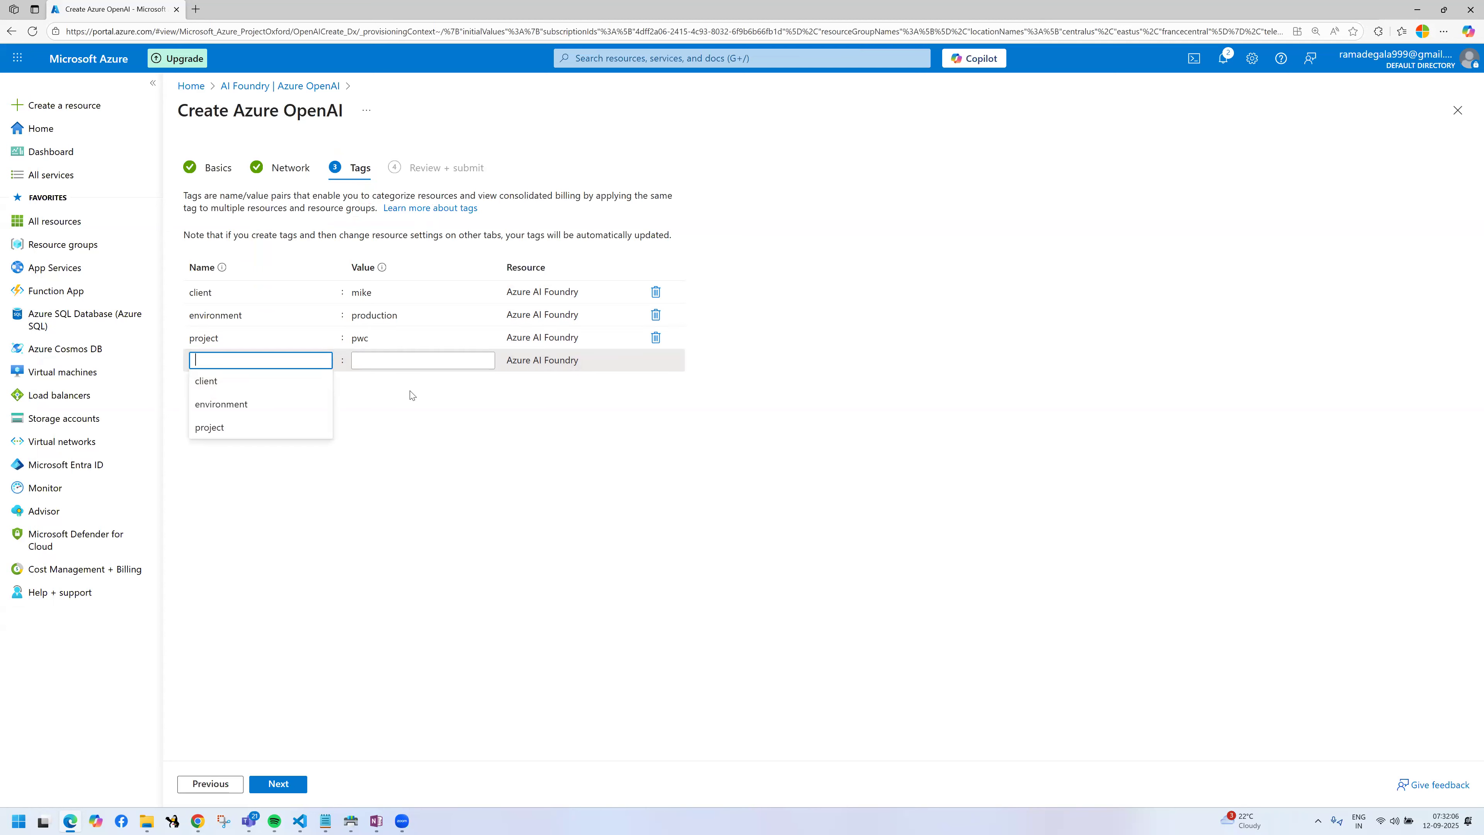
pyautogui.write('sale')
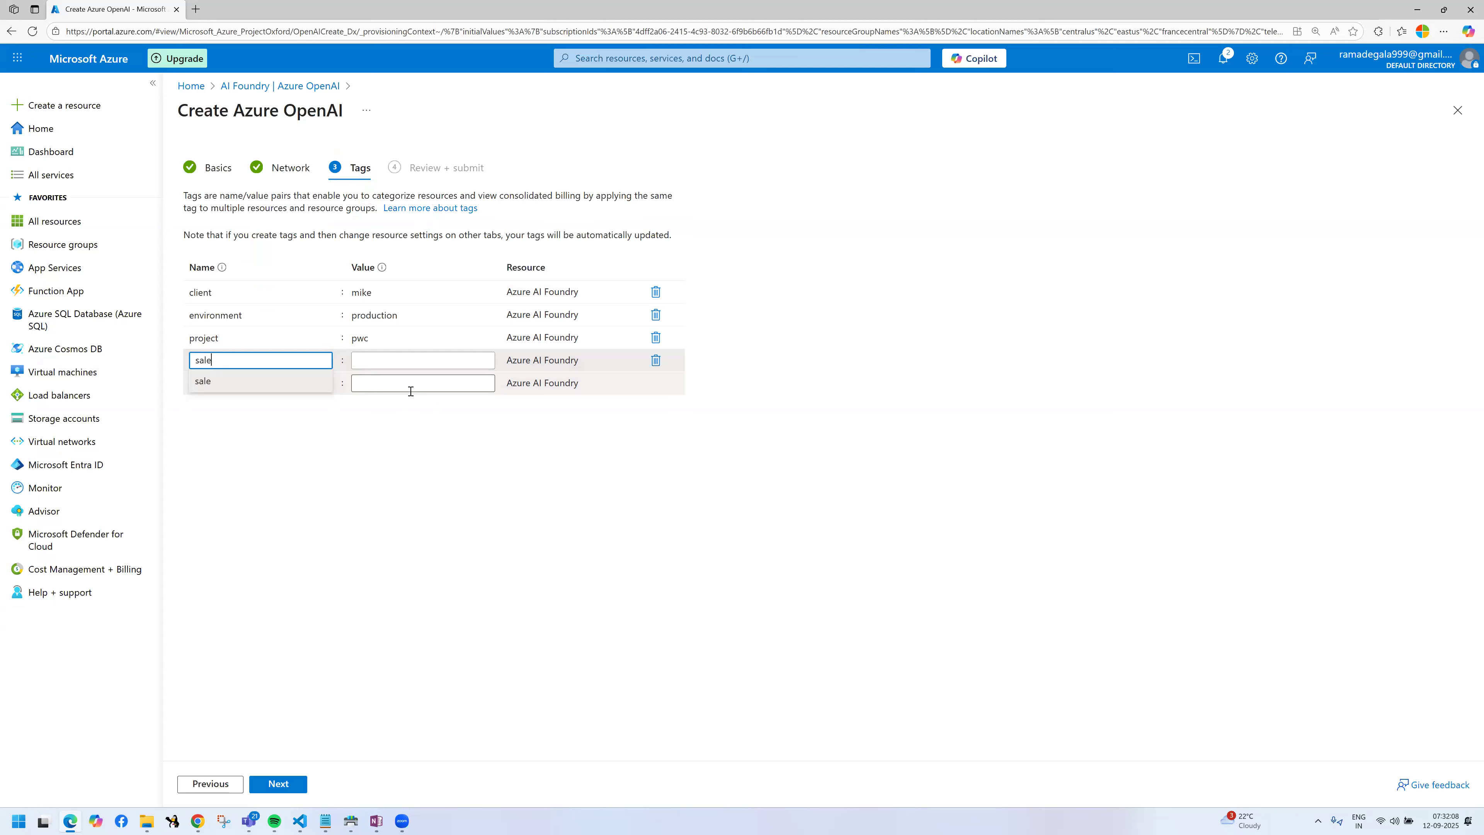
pyautogui.press('BackSpace')
pyautogui.press('BackSpace')
pyautogui.press('BackSpace')
pyautogui.write('Ba')
pyautogui.press('BackSpace')
pyautogui.write('FS')
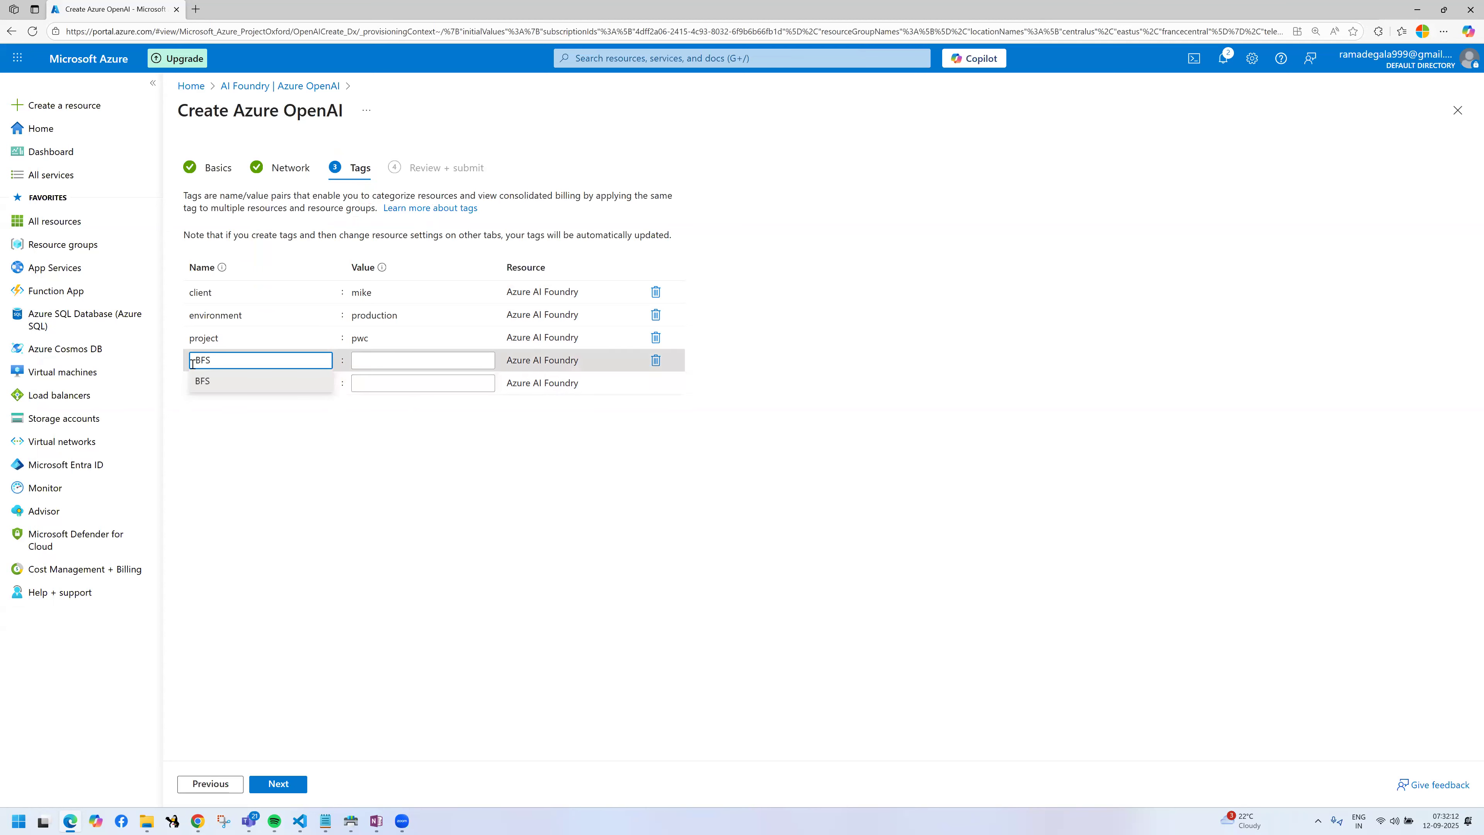
pyautogui.press('BackSpace')
pyautogui.press('BackSpace')
pyautogui.press('BackSpace')
# Step: Name the fourth tag project-type and give it the value BFS-01999
pyautogui.write('proje')
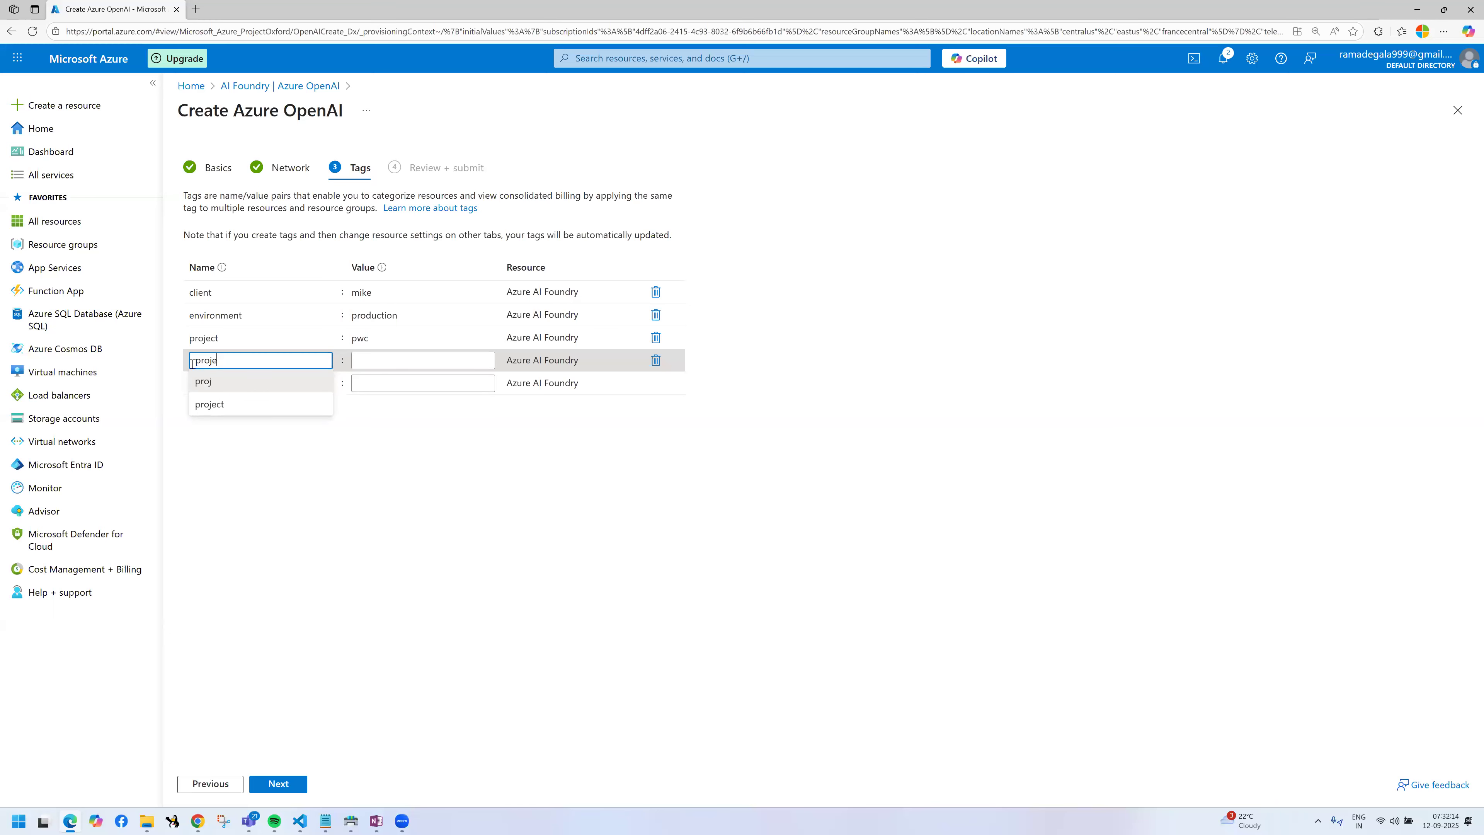
pyautogui.write('ct-type')
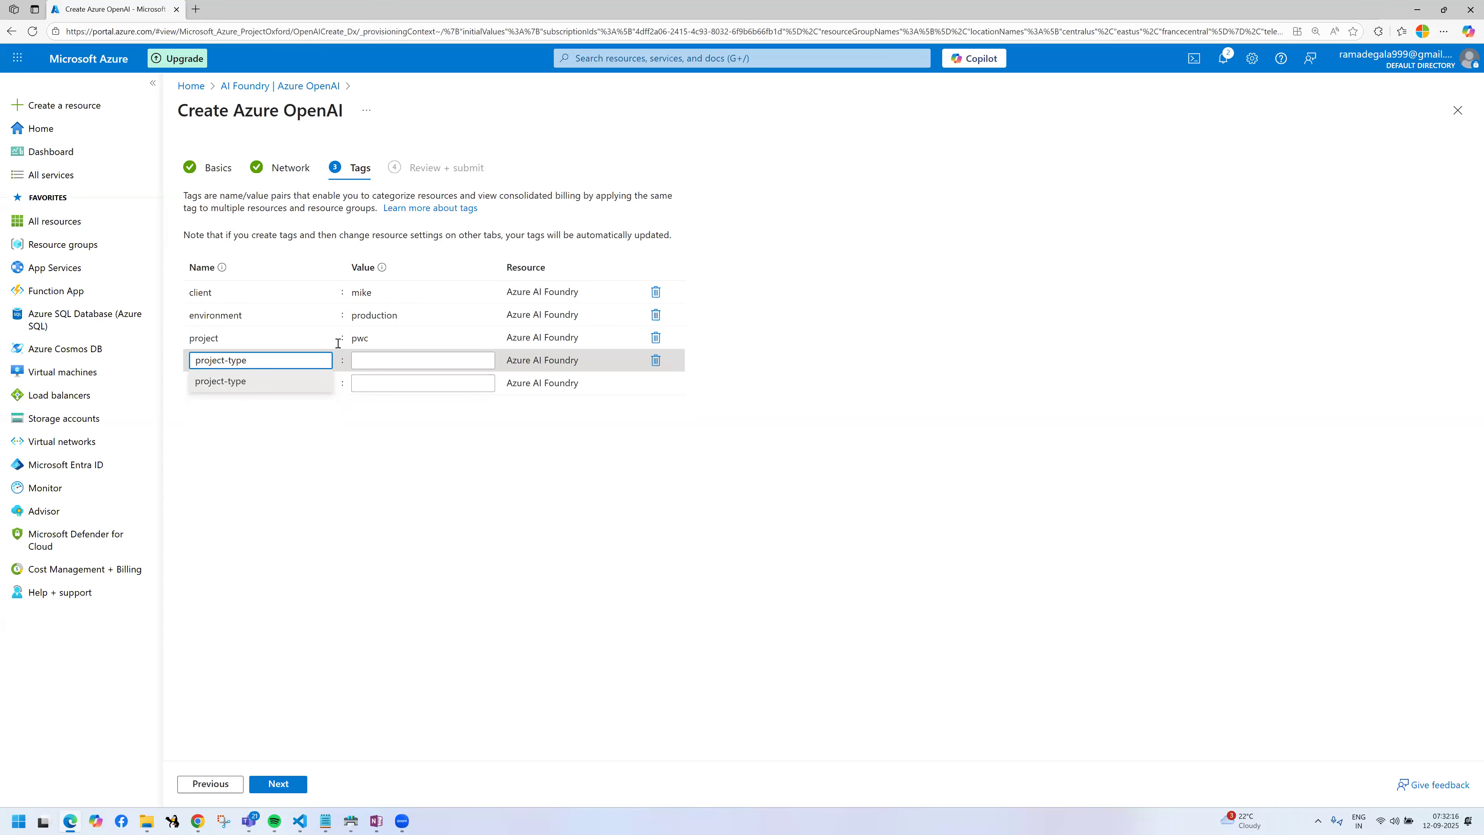
pyautogui.click(378, 363)
pyautogui.write('BF')
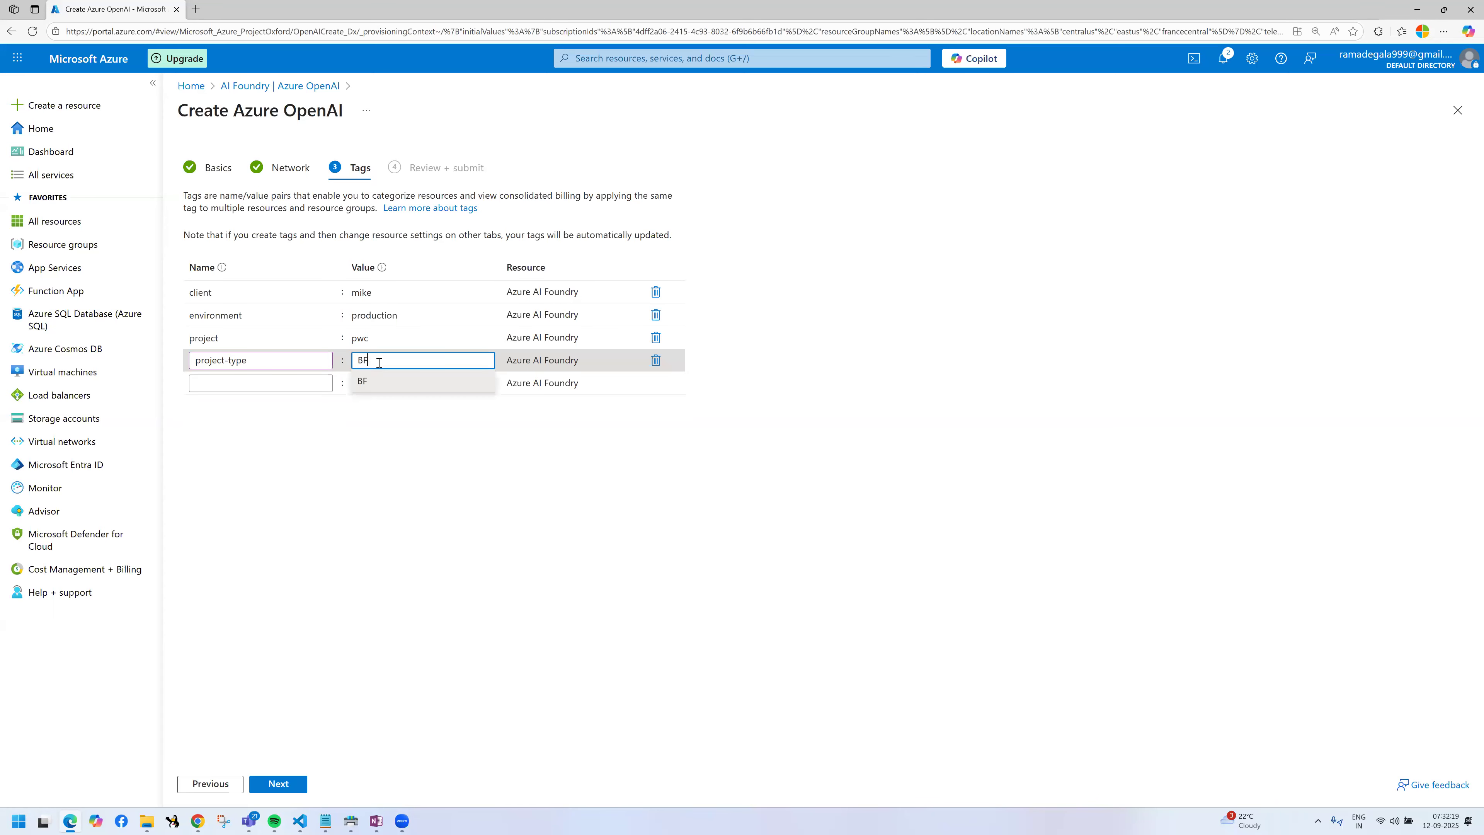
pyautogui.write('S-01999')
pyautogui.click(487, 547)
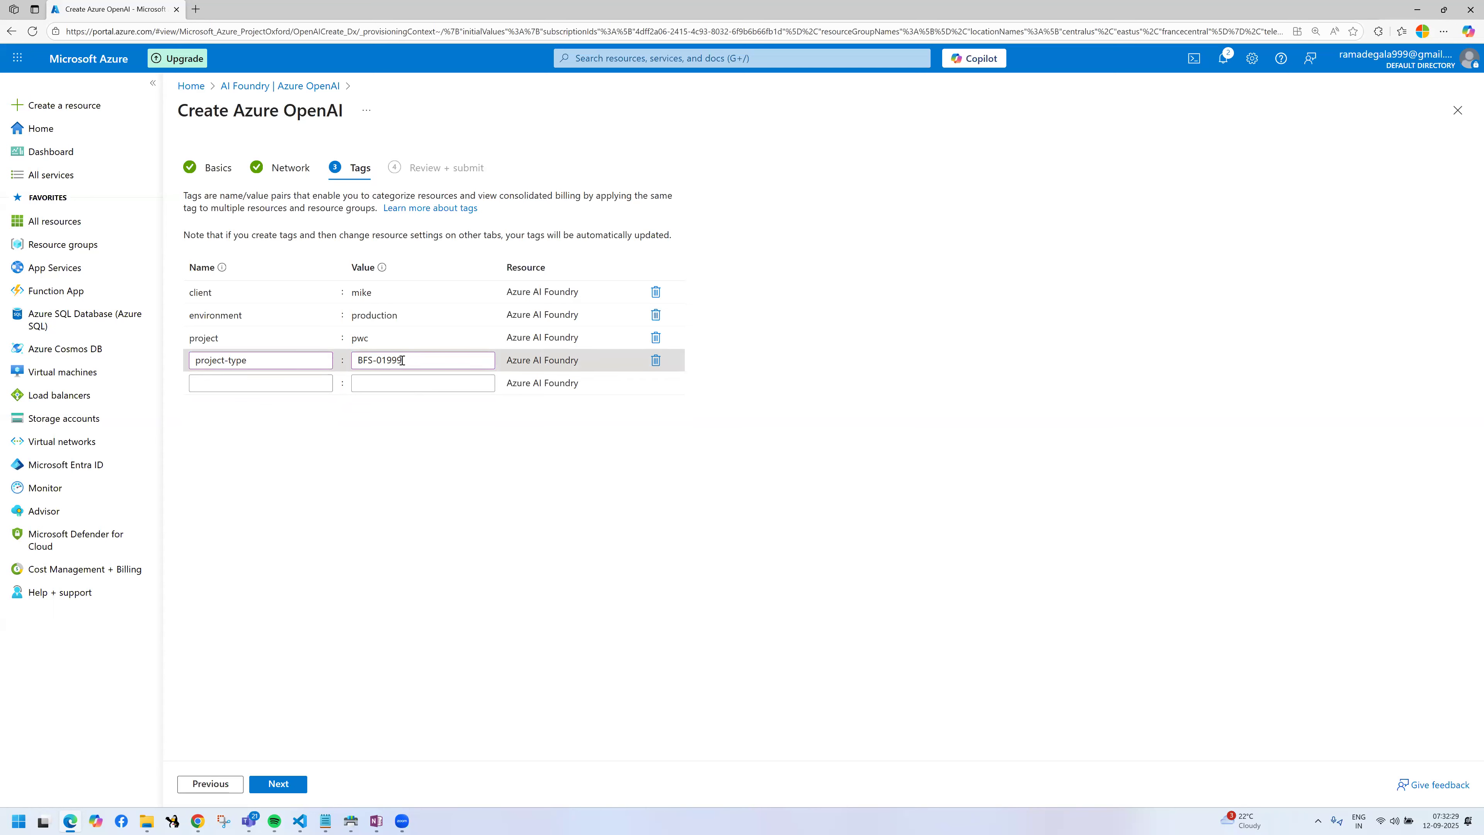
# Step: Review and create the Azure OpenAI resource, then open it once deployed
pyautogui.click(286, 781)
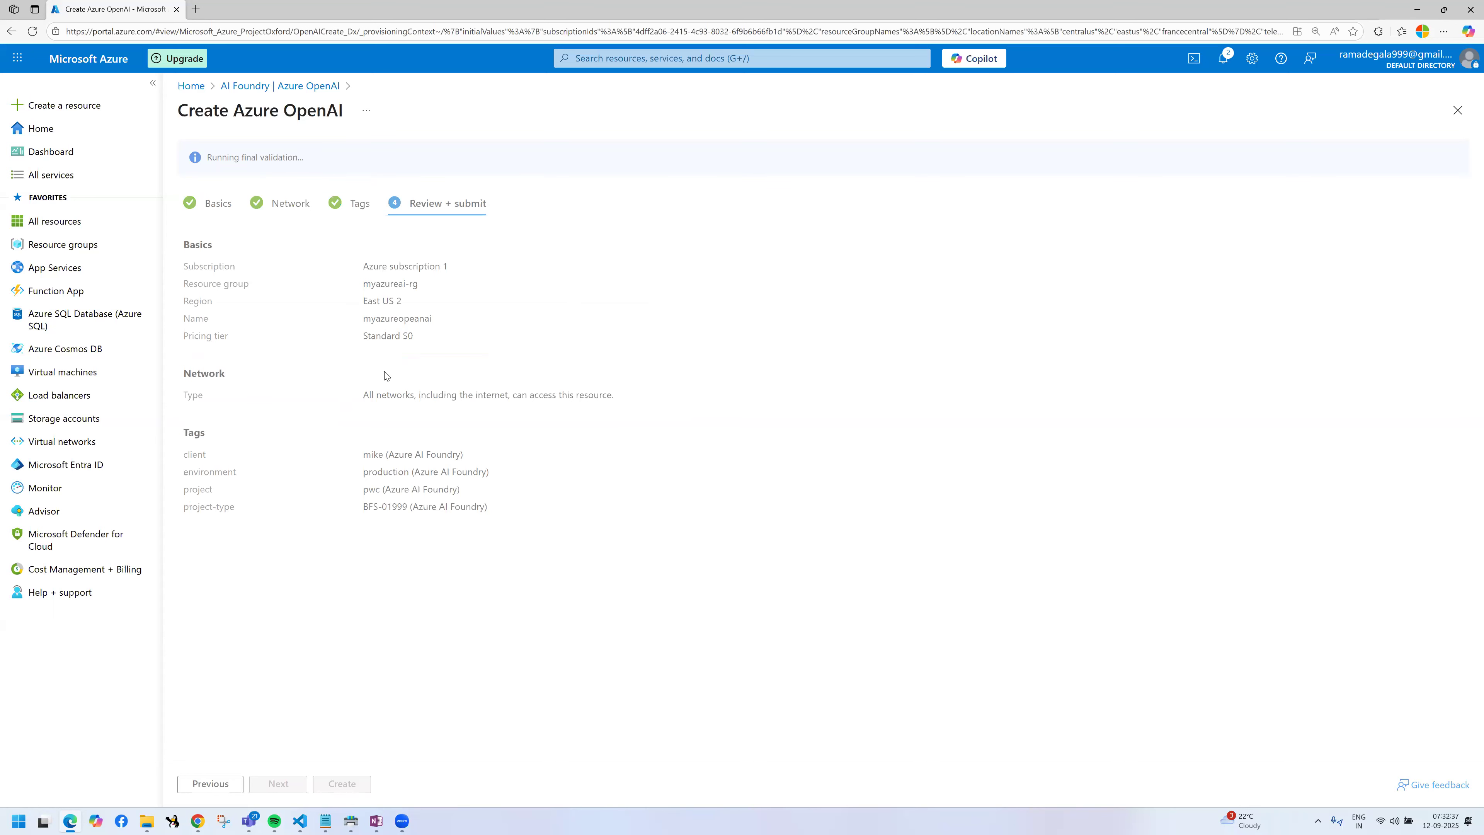
pyautogui.click(336, 782)
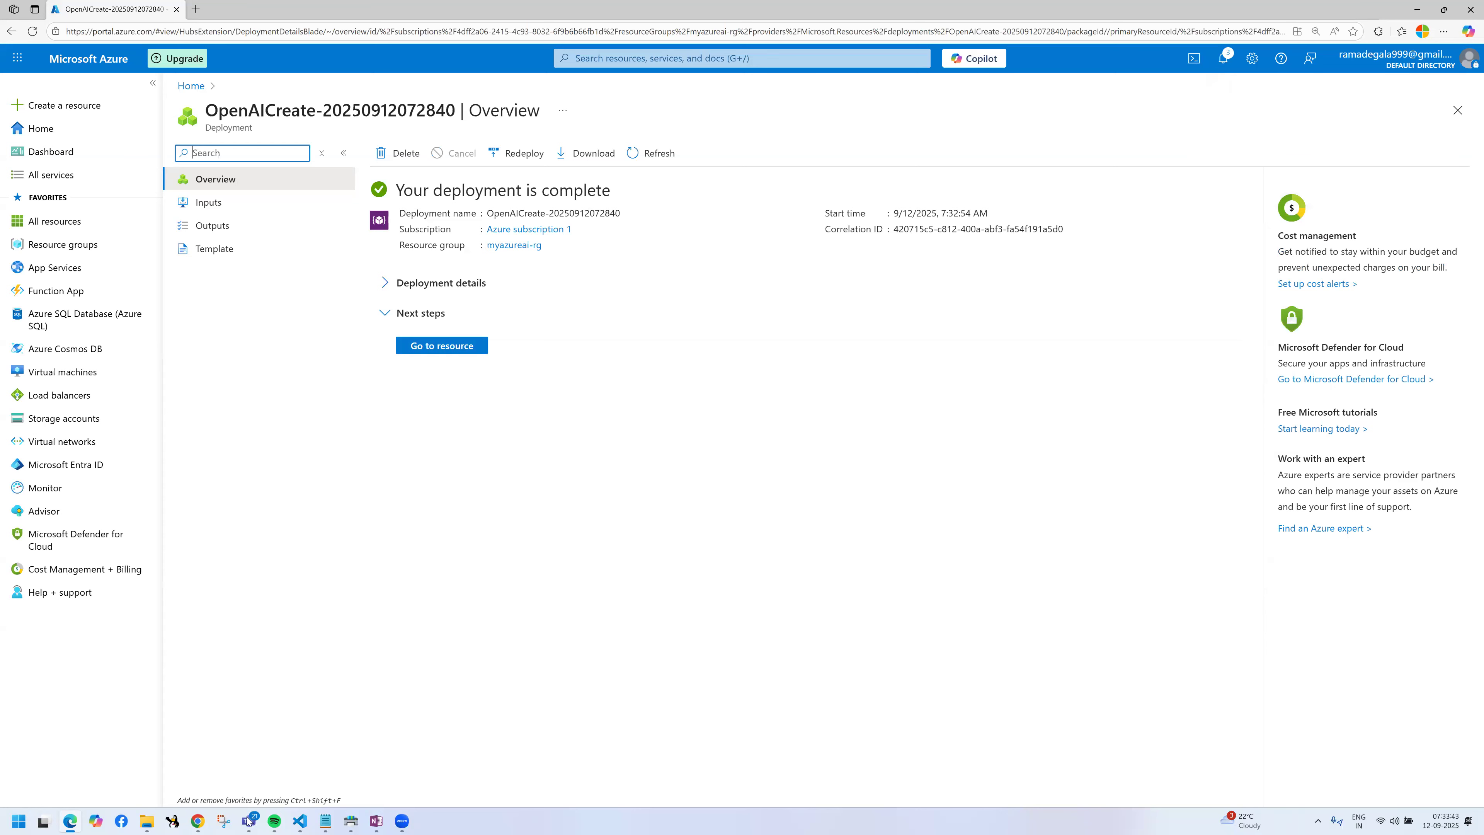
pyautogui.click(463, 346)
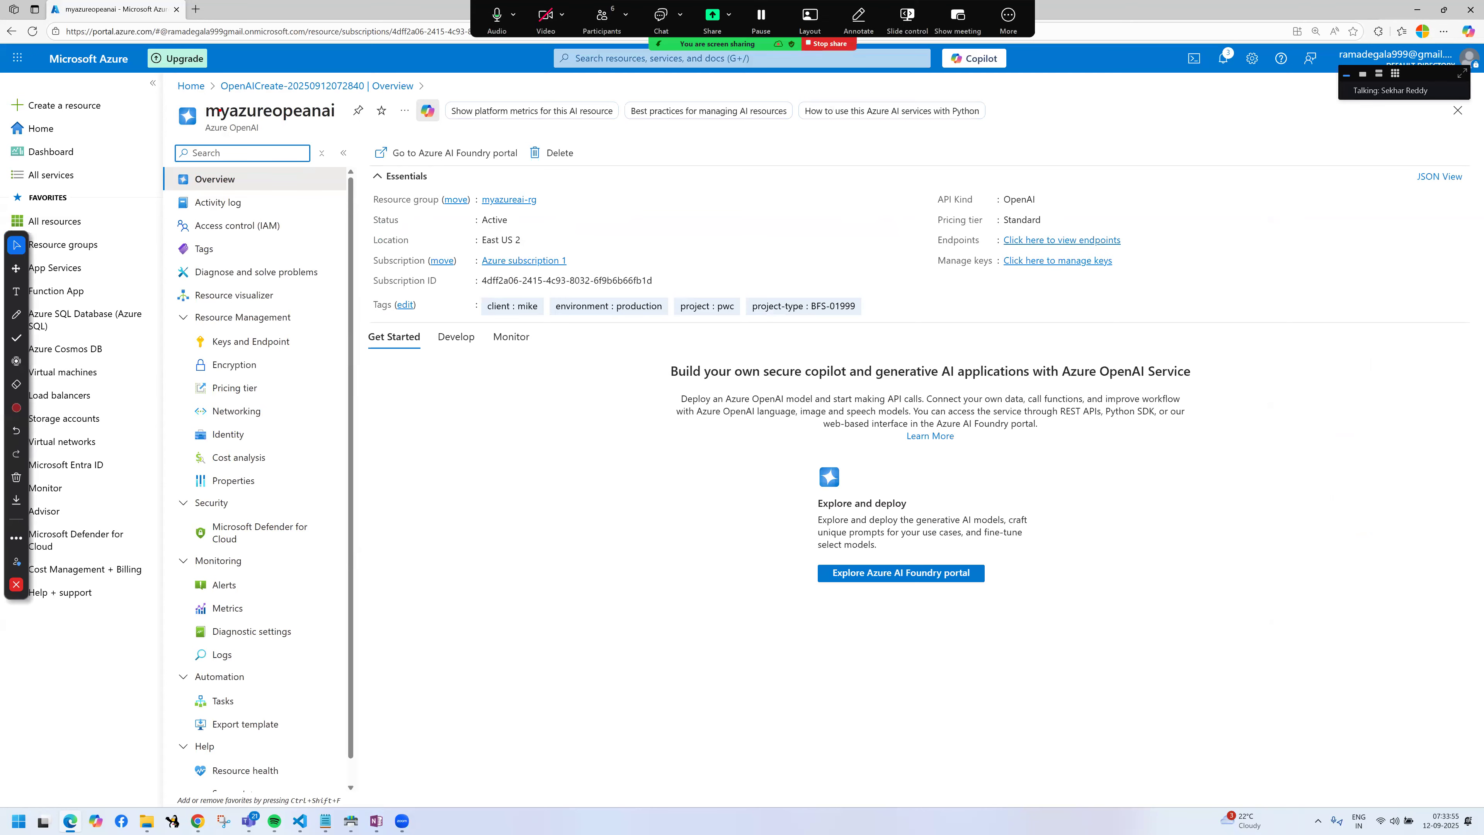
# Step: Examine the resource's overview, framing its type, tags, resource group, status, location, pricing tier, endpoints, keys and subscription with annotations
pyautogui.moveTo(199, 122); pyautogui.dragTo(264, 139)
pyautogui.moveTo(455, 296)
pyautogui.mouseDown()
pyautogui.moveTo(496, 311)
pyautogui.moveTo(894, 319)
pyautogui.mouseUp()
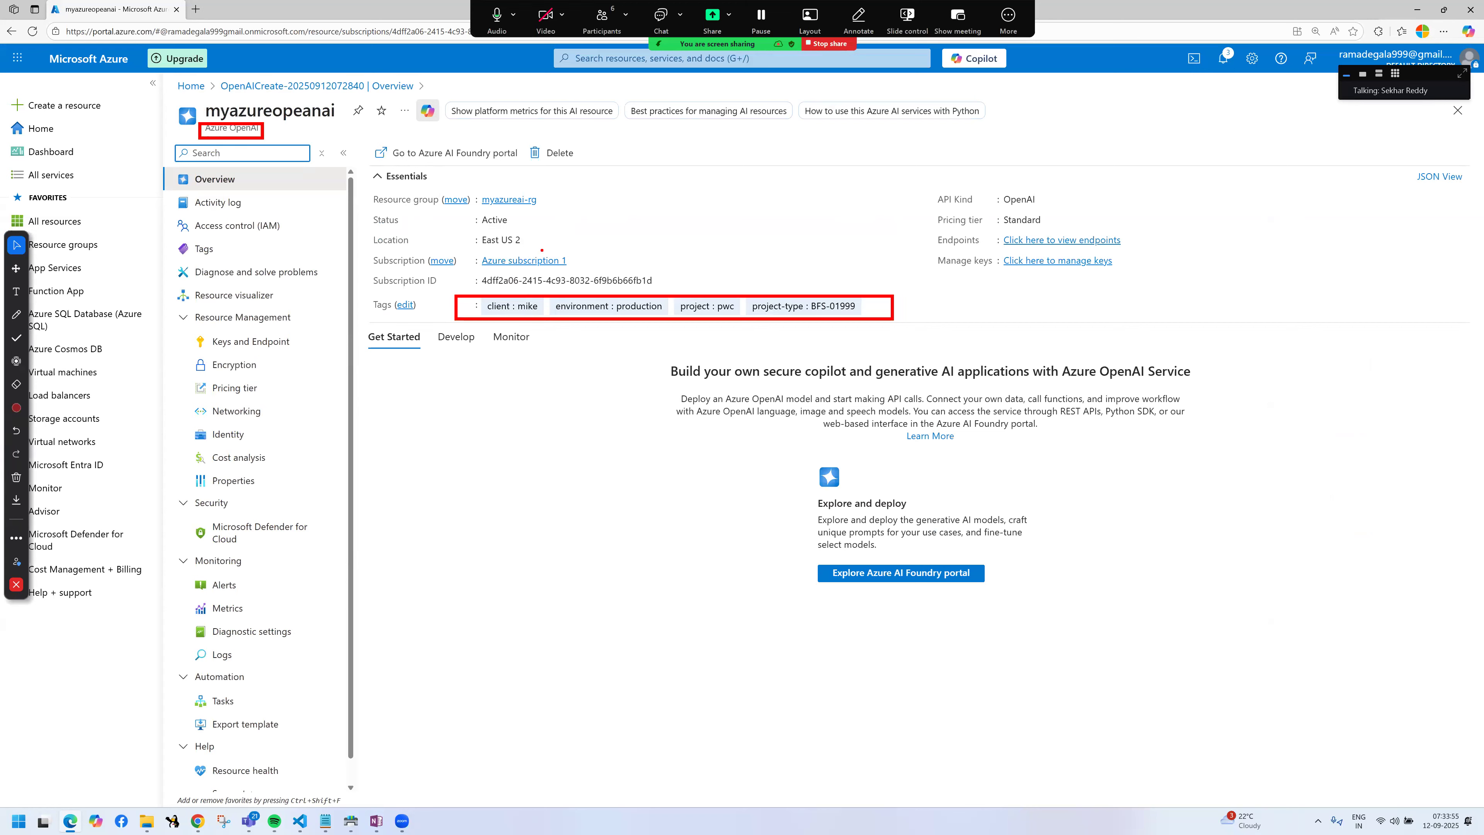
pyautogui.moveTo(445, 184); pyautogui.dragTo(557, 215)
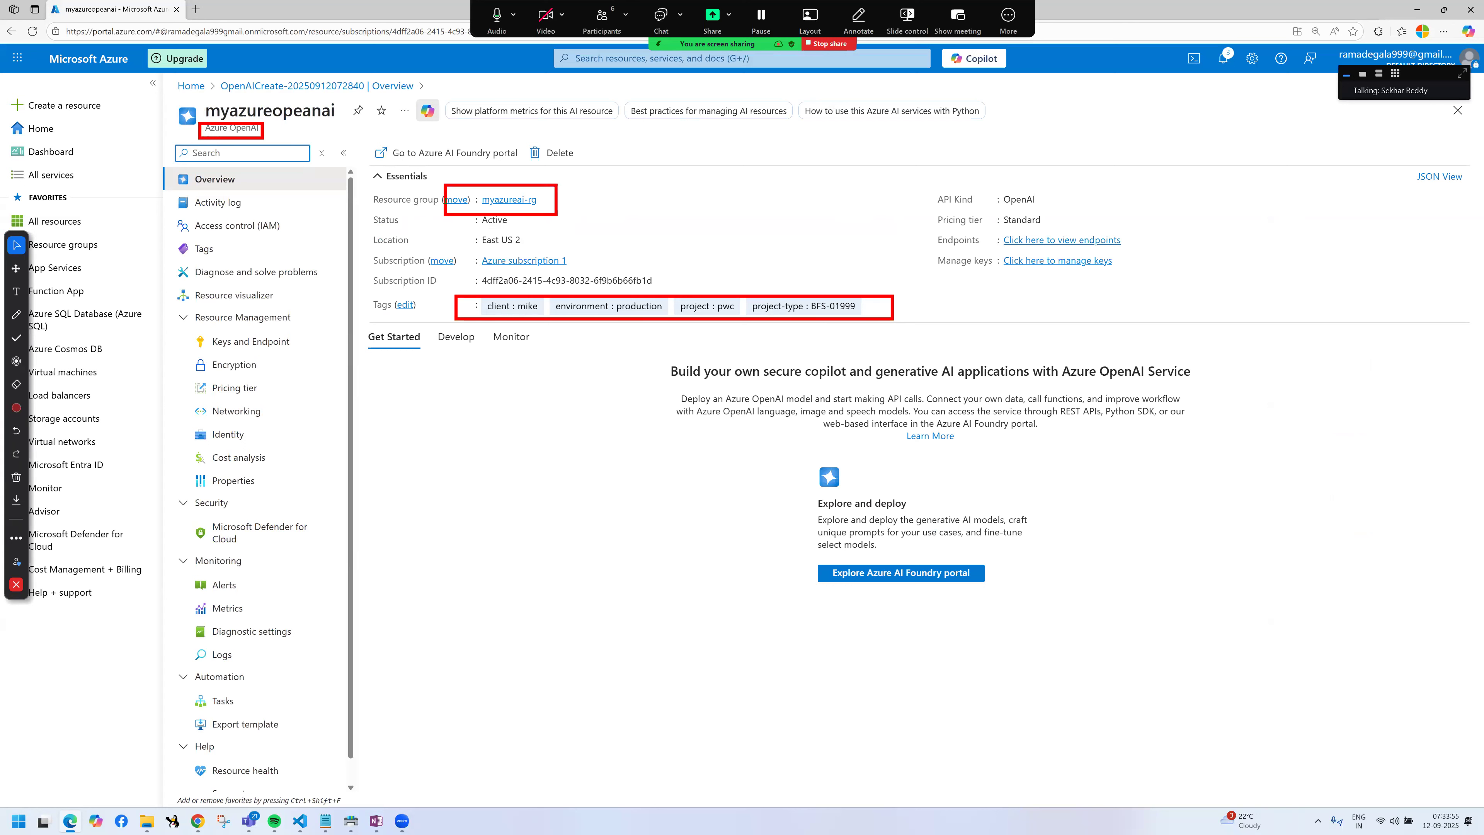
pyautogui.moveTo(451, 209)
pyautogui.mouseDown()
pyautogui.moveTo(550, 233)
pyautogui.moveTo(520, 248)
pyautogui.moveTo(550, 250)
pyautogui.mouseUp()
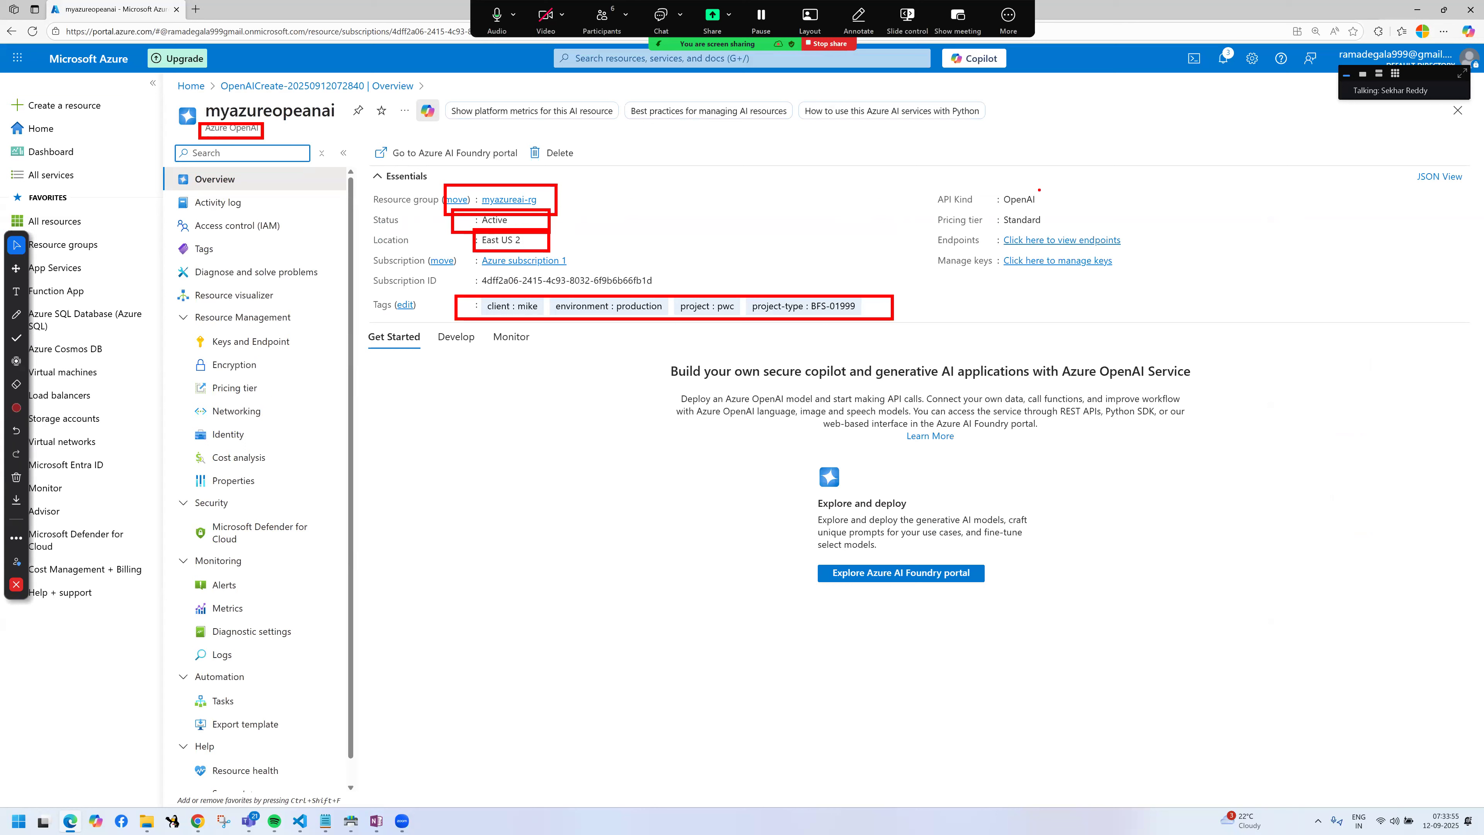
pyautogui.moveTo(939, 187)
pyautogui.mouseDown()
pyautogui.moveTo(1055, 211)
pyautogui.moveTo(942, 216)
pyautogui.moveTo(1064, 223)
pyautogui.mouseUp()
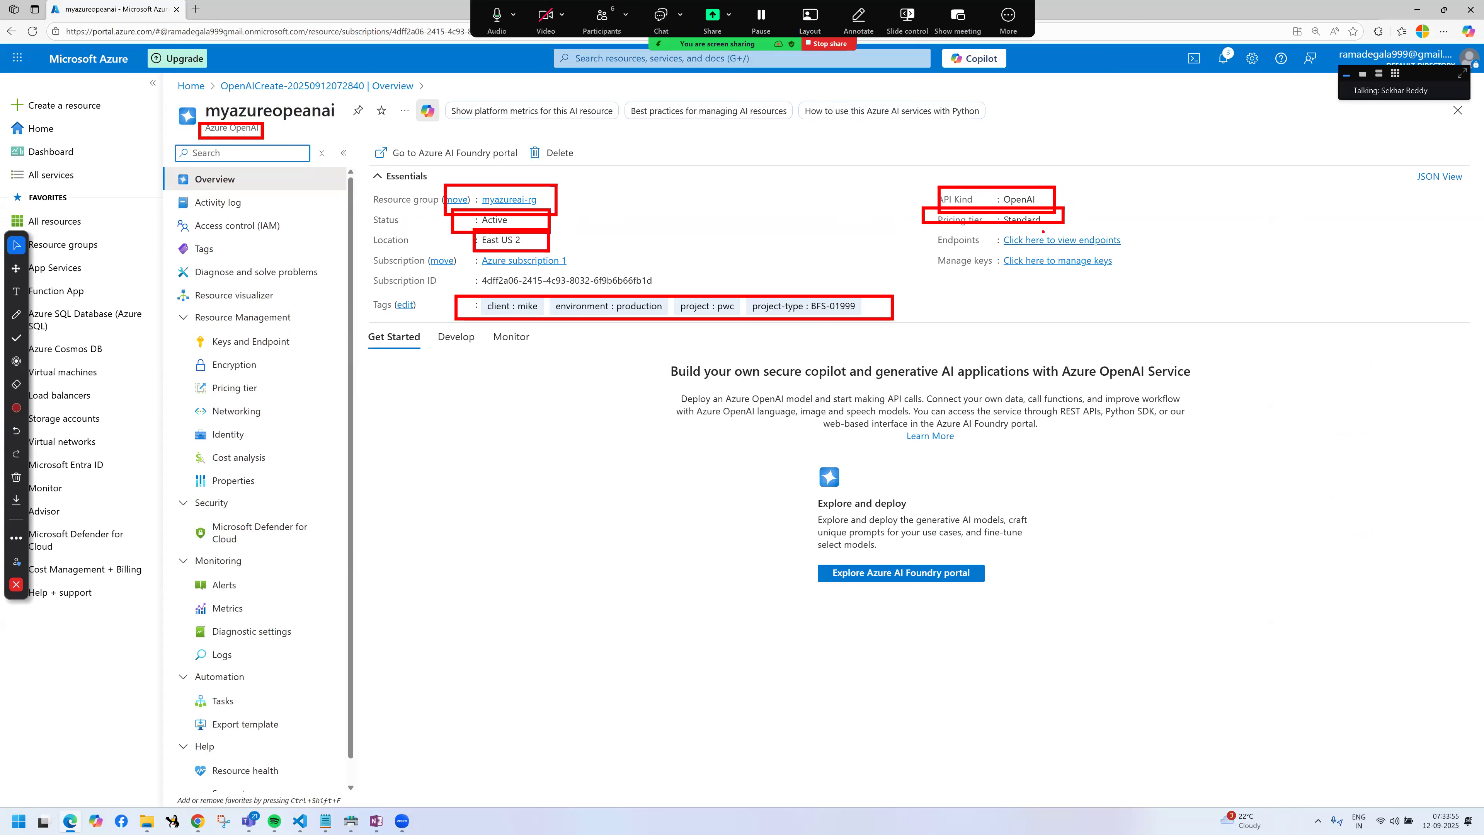
pyautogui.moveTo(926, 223); pyautogui.dragTo(1149, 287)
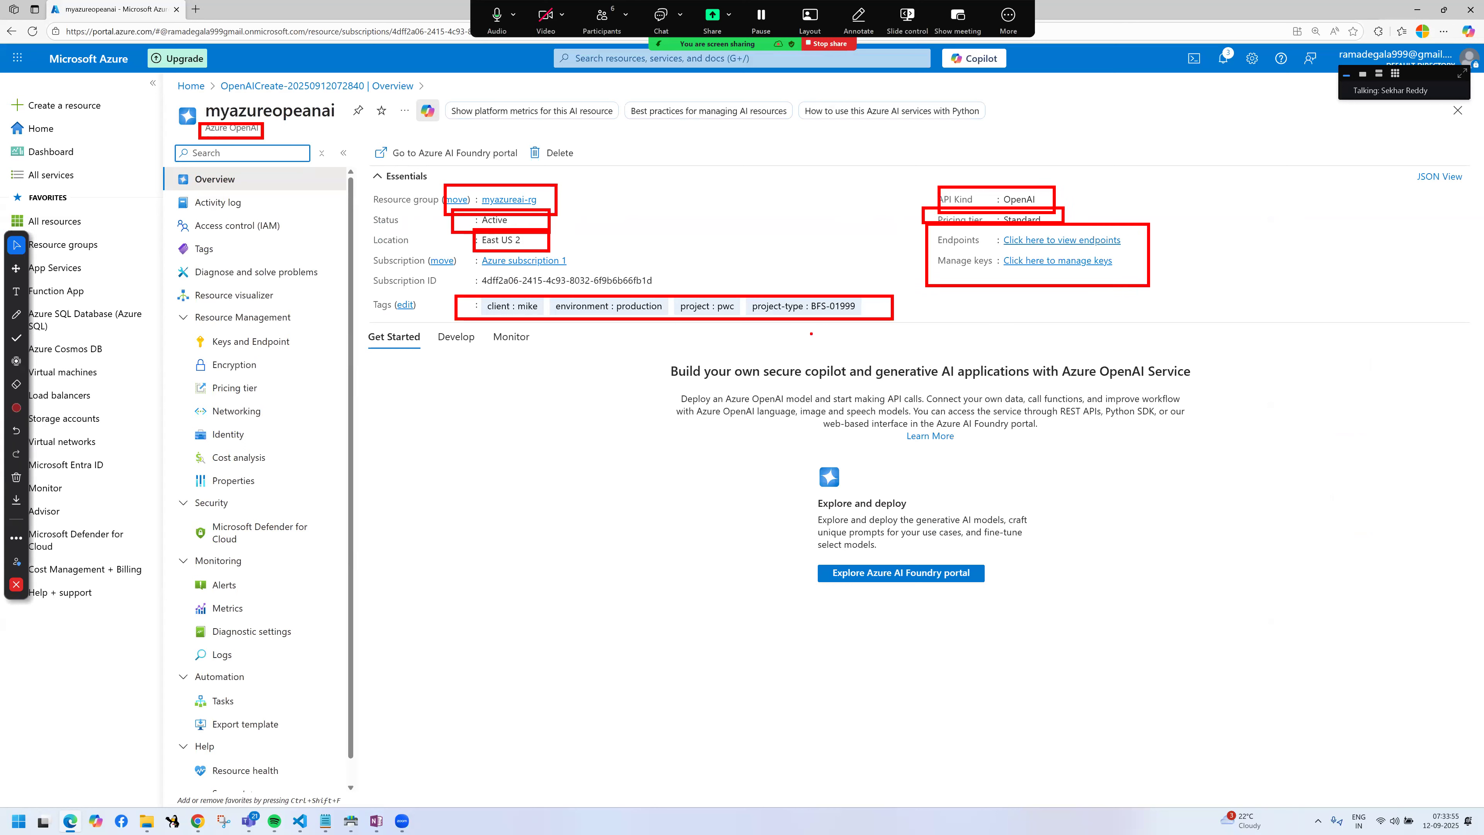
pyautogui.moveTo(369, 250)
pyautogui.mouseDown()
pyautogui.moveTo(424, 274)
pyautogui.moveTo(641, 268)
pyautogui.mouseUp()
pyautogui.moveTo(367, 269); pyautogui.dragTo(678, 288)
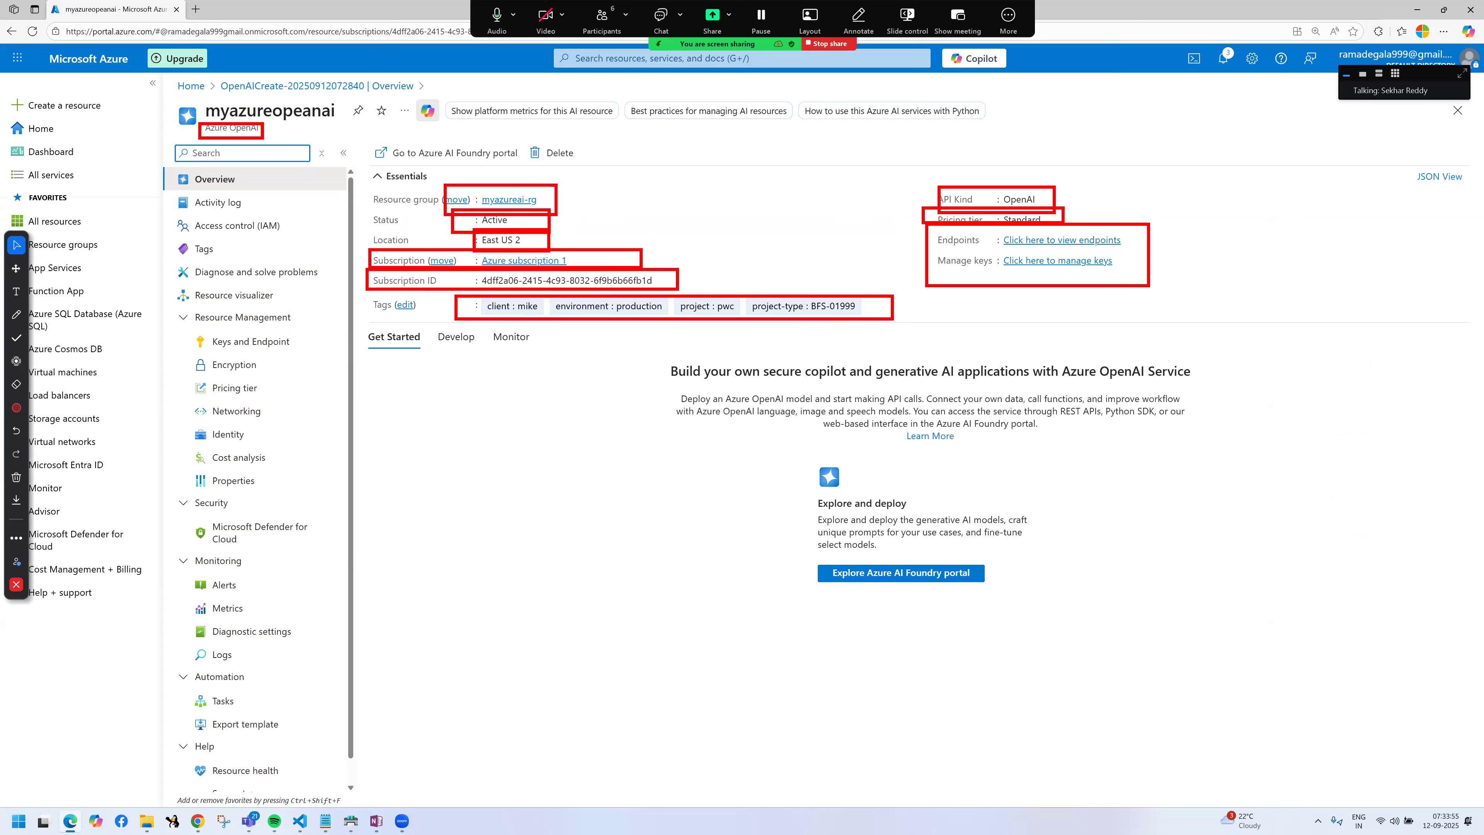
# Step: Frame the Explore and deploy card with an annotation and underline its description of exploring, deploying and fine-tuning models
pyautogui.moveTo(790, 452); pyautogui.dragTo(1056, 619)
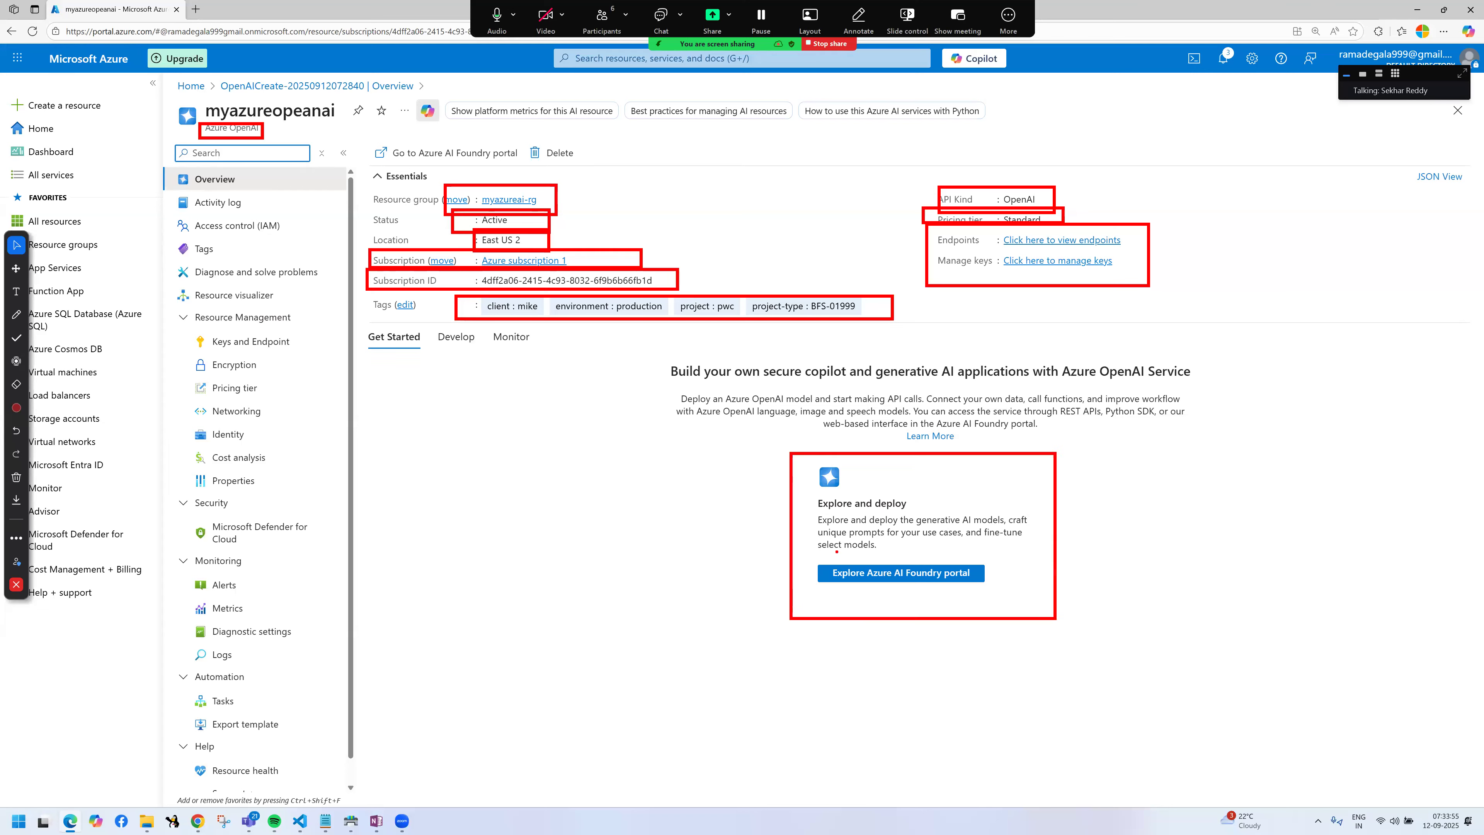
pyautogui.moveTo(840, 474); pyautogui.dragTo(889, 482)
pyautogui.moveTo(836, 527); pyautogui.dragTo(1010, 523)
pyautogui.moveTo(822, 539); pyautogui.dragTo(1020, 542)
pyautogui.moveTo(819, 555); pyautogui.dragTo(891, 550)
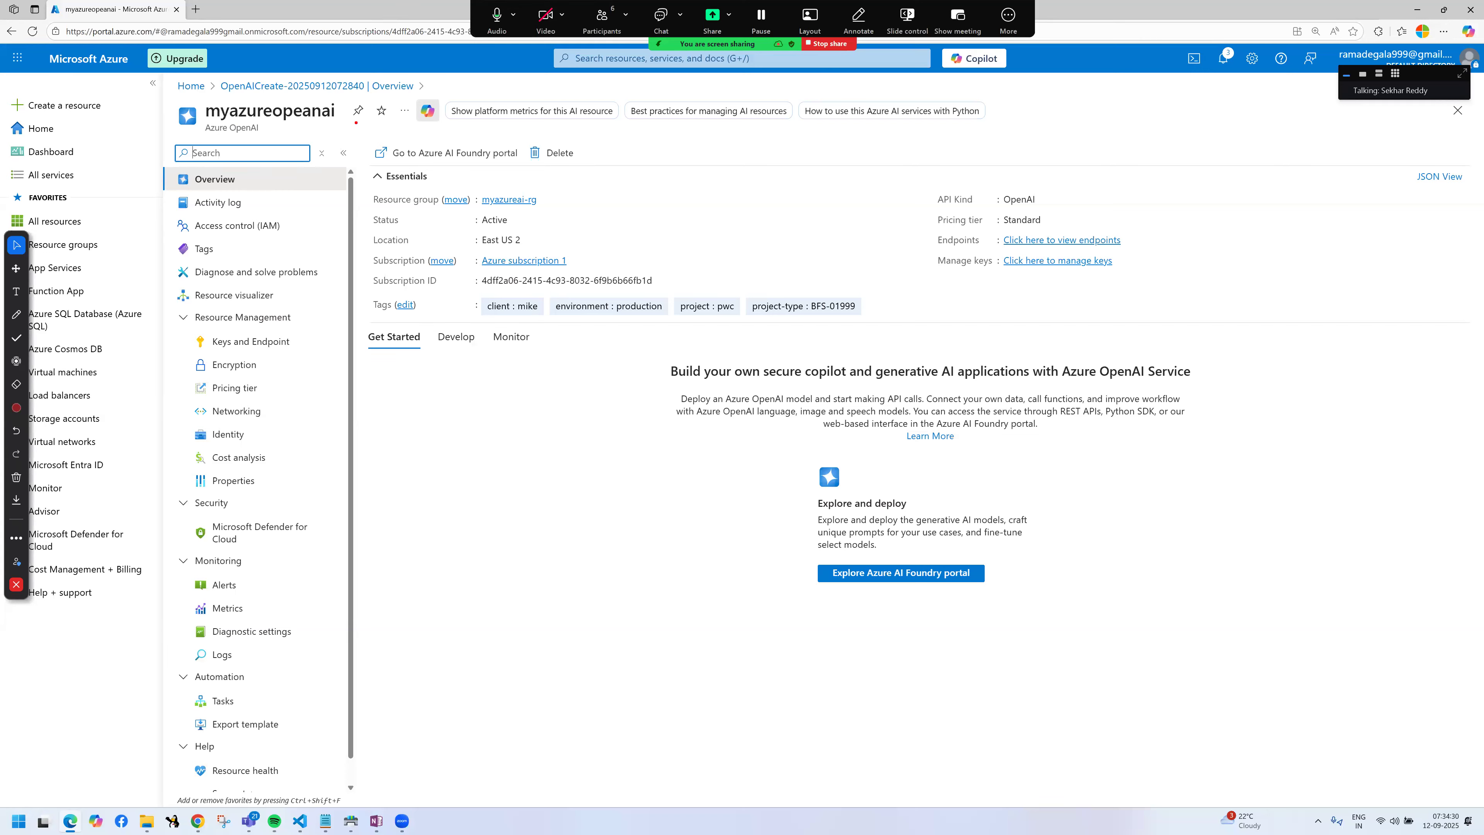
# Step: Mark and highlight the introductory text about building generative AI applications with Azure OpenAI Service
pyautogui.moveTo(231, 32); pyautogui.dragTo(276, 68)
pyautogui.moveTo(659, 388); pyautogui.dragTo(1249, 454)
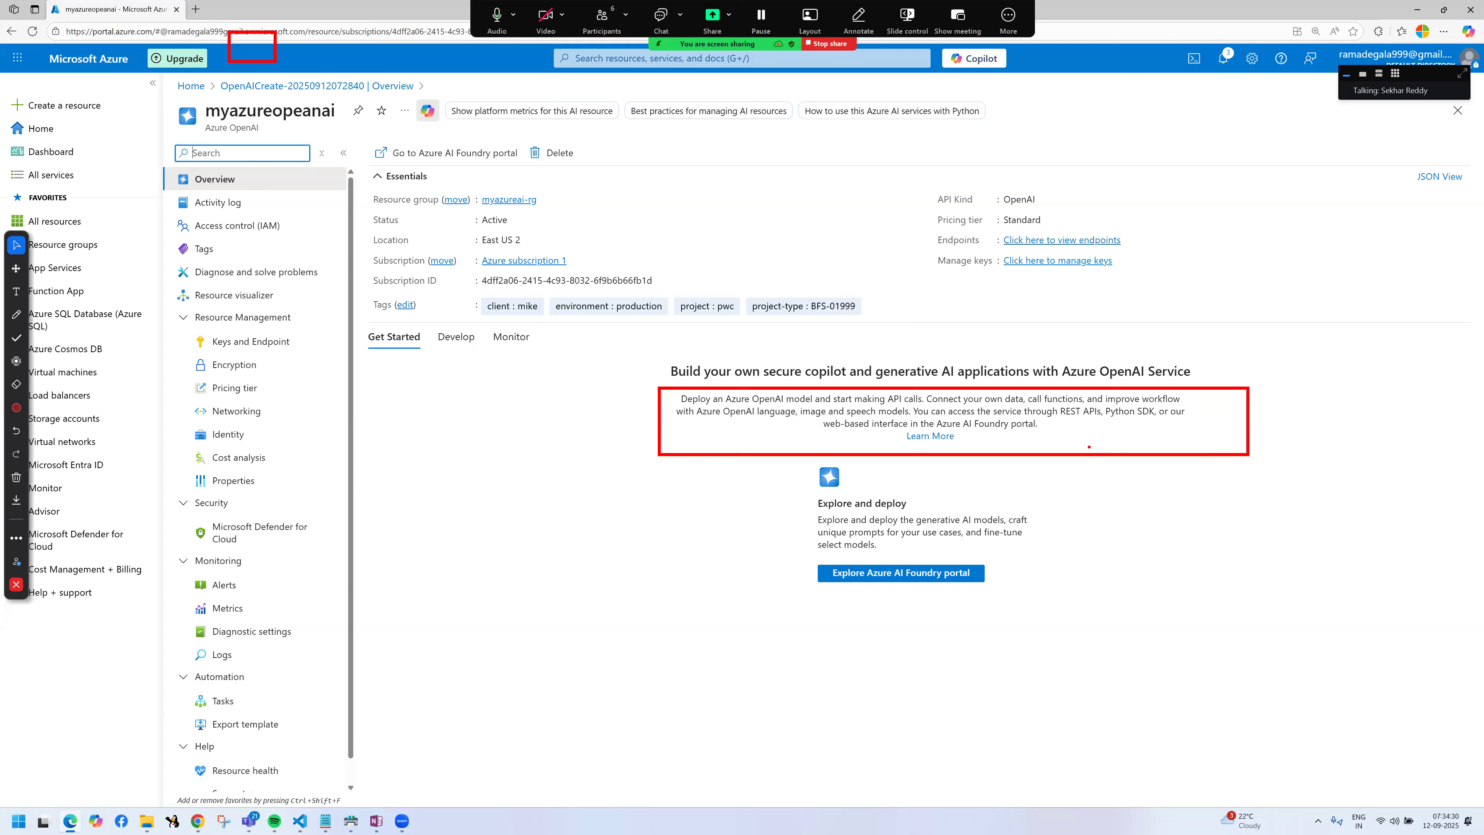
pyautogui.moveTo(698, 382)
pyautogui.mouseDown()
pyautogui.moveTo(708, 355)
pyautogui.moveTo(1030, 412)
pyautogui.moveTo(1186, 402)
pyautogui.mouseUp()
pyautogui.moveTo(679, 418); pyautogui.dragTo(1050, 416)
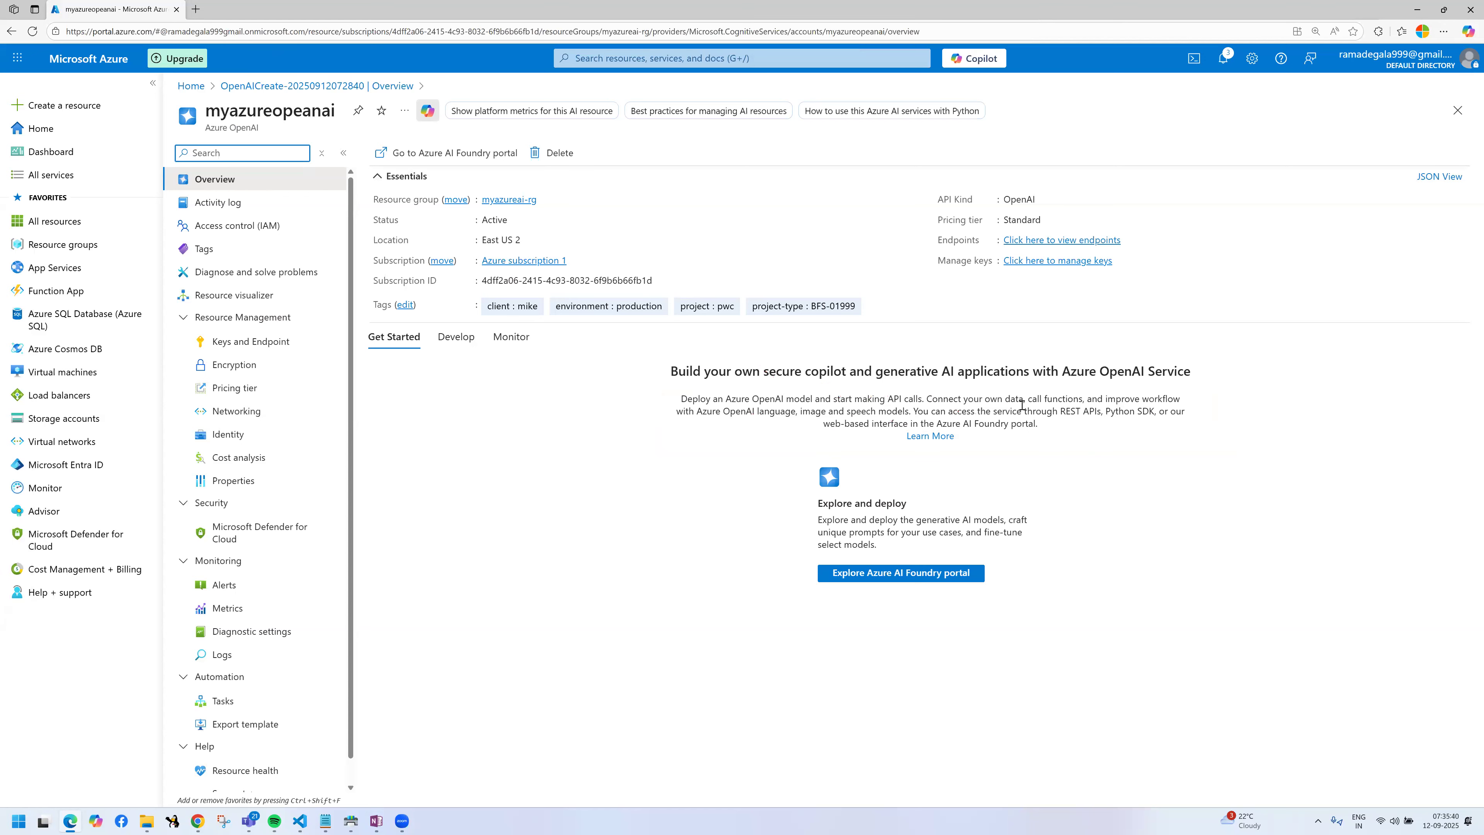
pyautogui.moveTo(1022, 410)
pyautogui.mouseDown()
pyautogui.moveTo(1197, 414)
pyautogui.moveTo(1201, 427)
pyautogui.moveTo(973, 439)
pyautogui.moveTo(822, 424)
pyautogui.moveTo(1029, 425)
pyautogui.mouseUp()
pyautogui.click(1066, 437)
pyautogui.moveTo(752, 370); pyautogui.dragTo(958, 442)
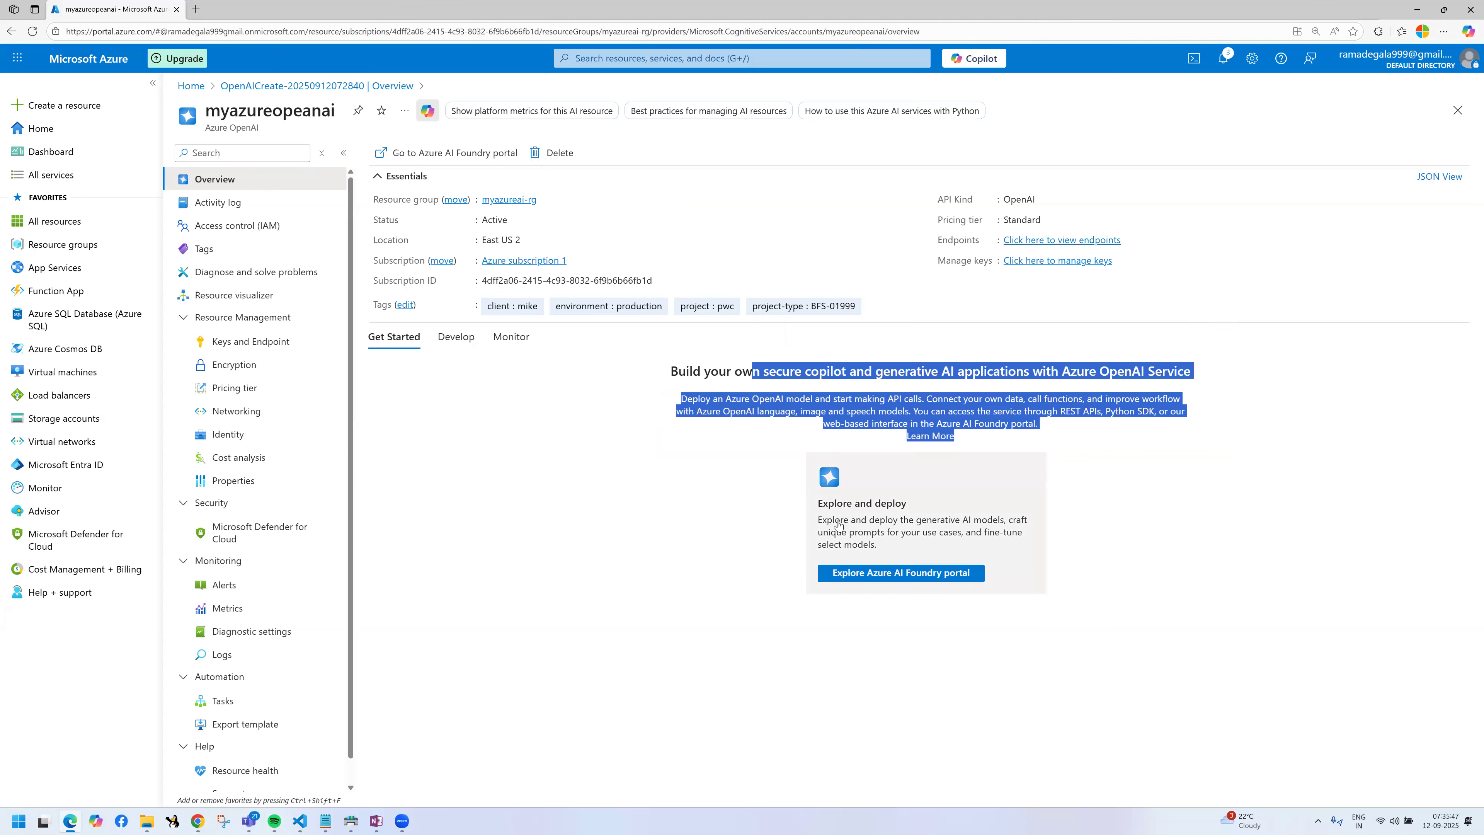
# Step: Open the Azure AI Foundry portal from the myazureopeanai resource and complete the account sign-in
pyautogui.click(875, 573)
pyautogui.click(120, 10)
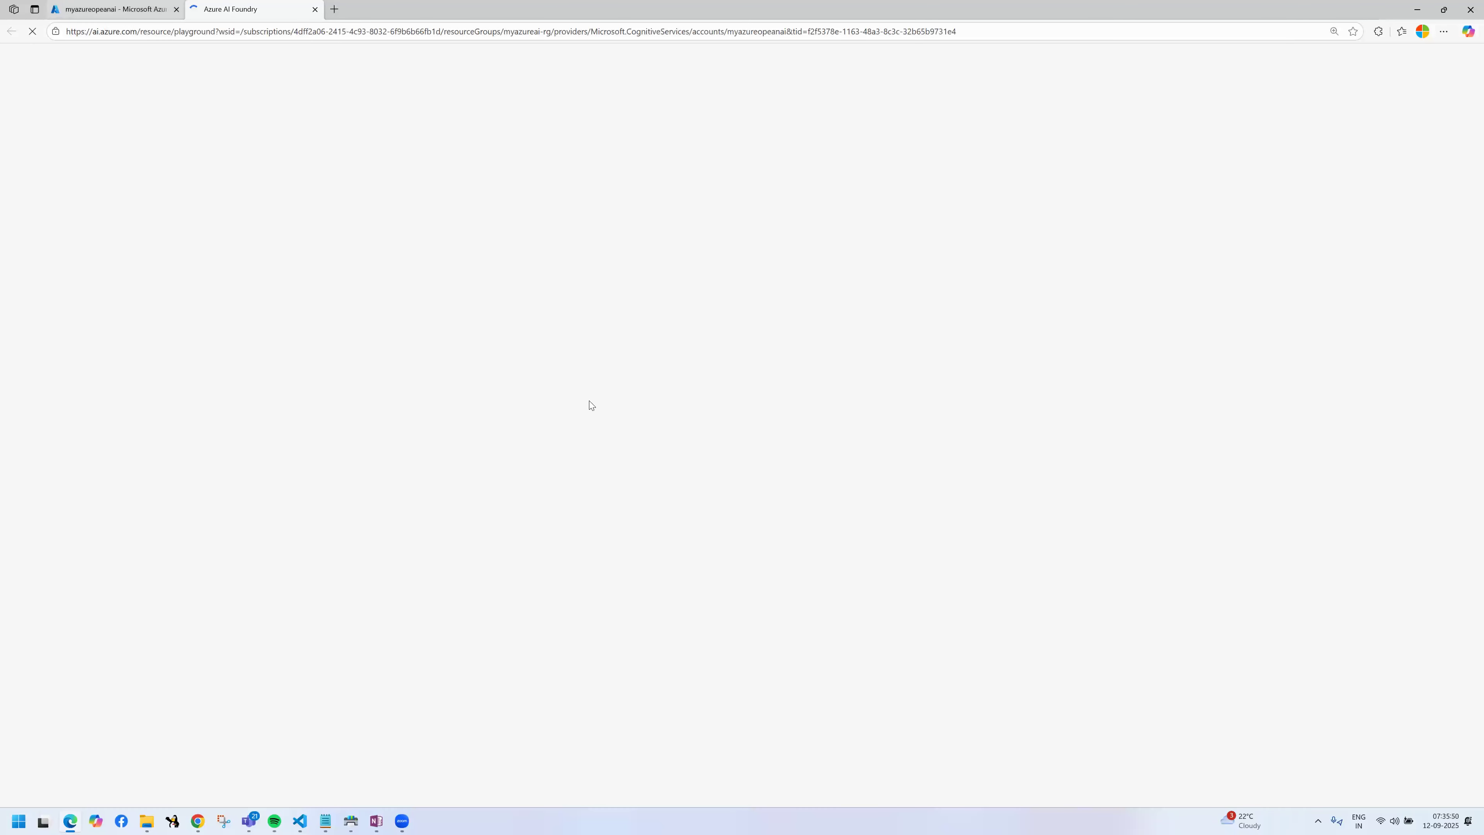
pyautogui.tripleClick(783, 522)
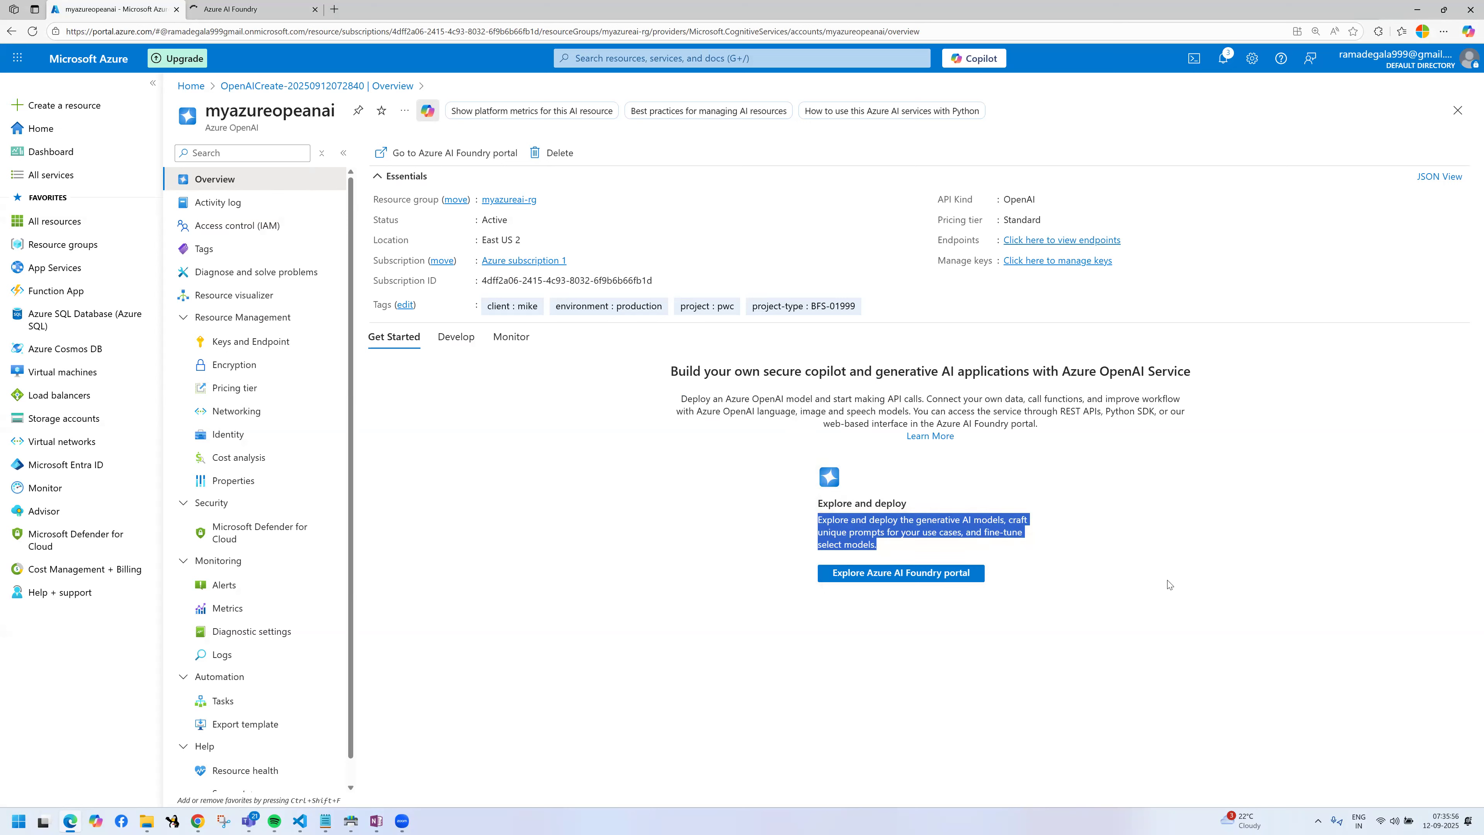
pyautogui.click(918, 576)
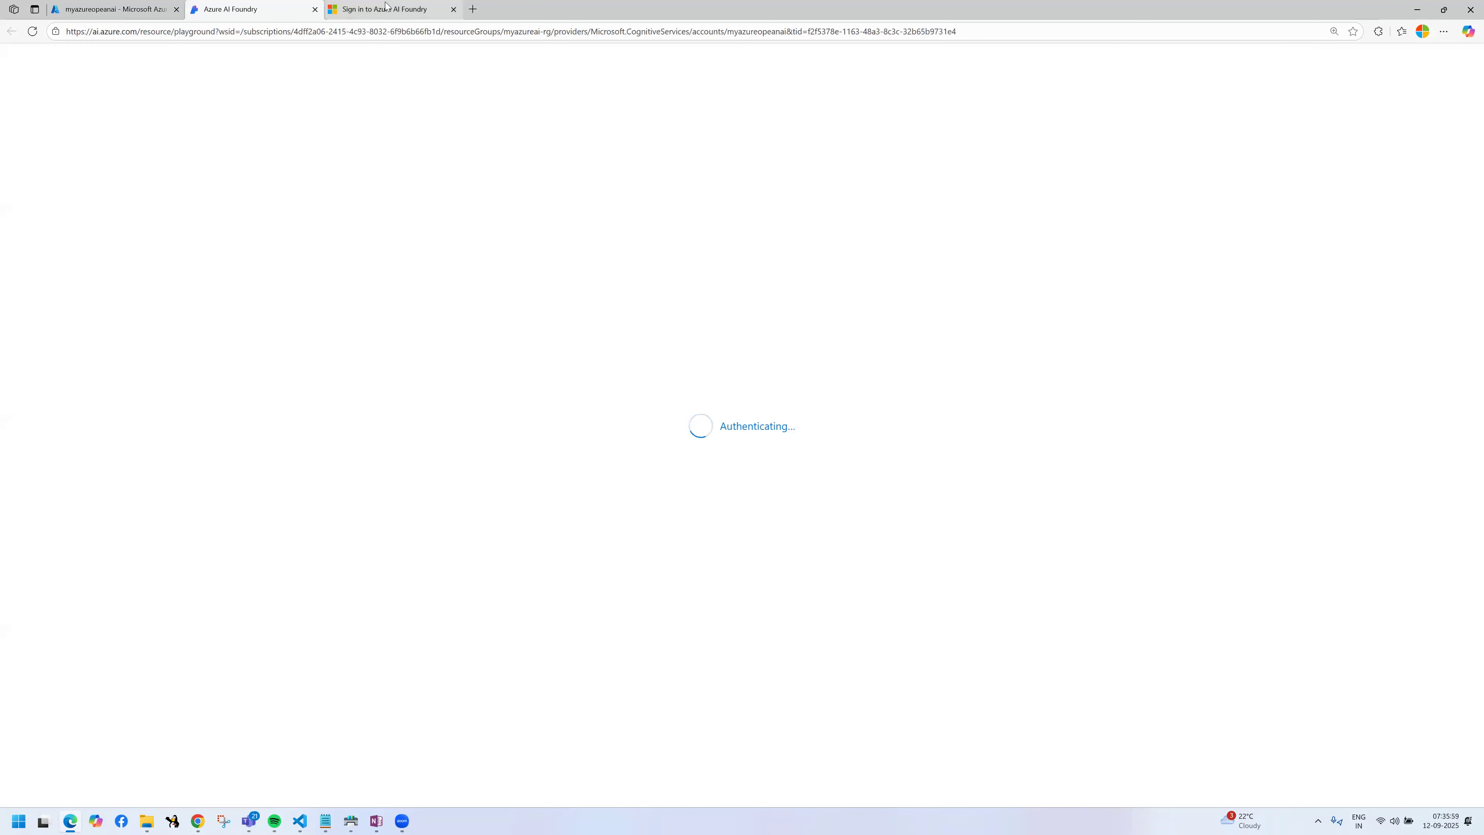
pyautogui.click(391, 11)
pyautogui.click(281, 11)
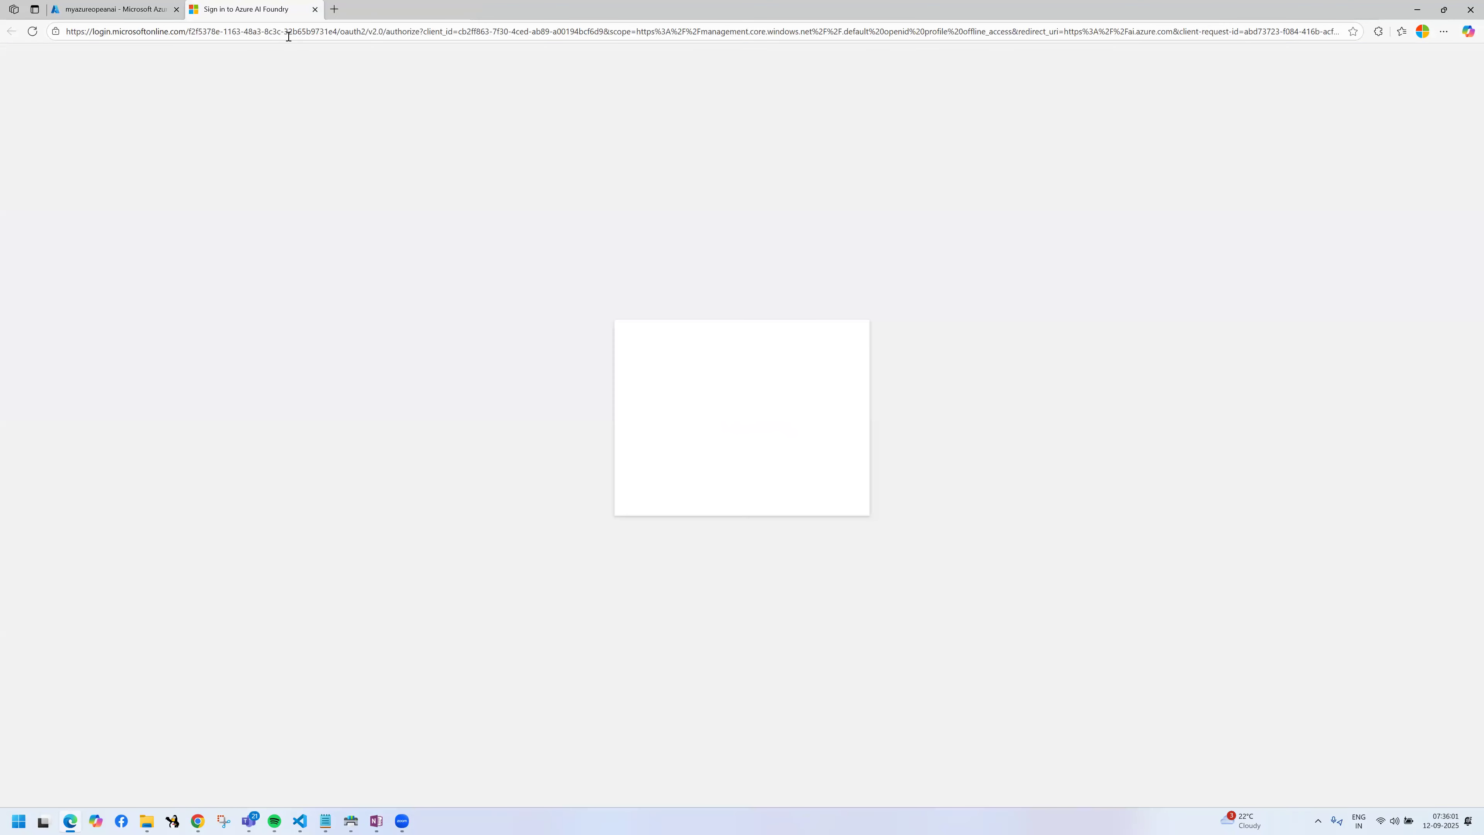
pyautogui.click(738, 378)
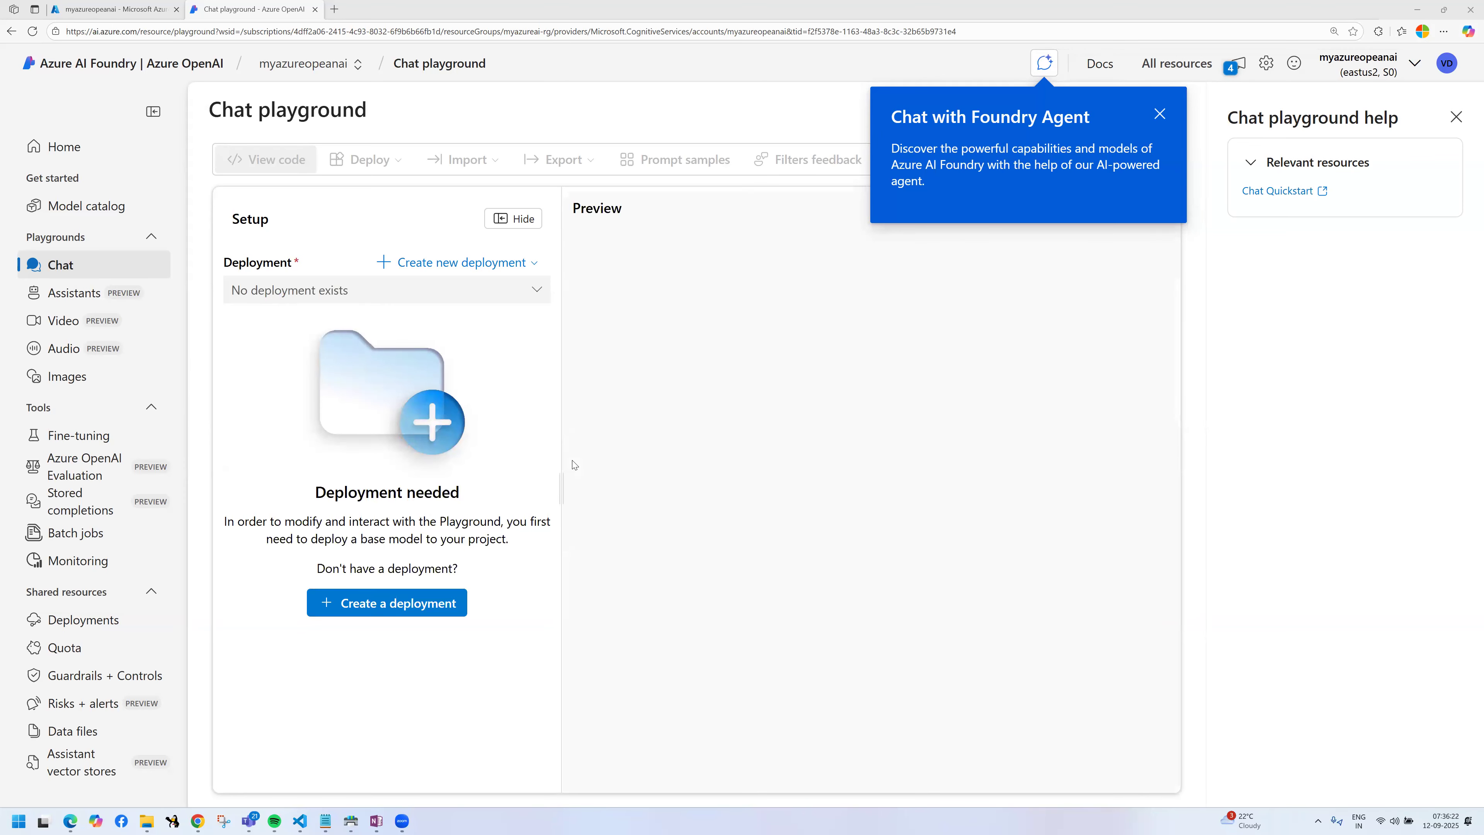
# Step: Dismiss the Chat with Foundry Agent tip and highlight the Chat playground heading
pyautogui.click(1159, 114)
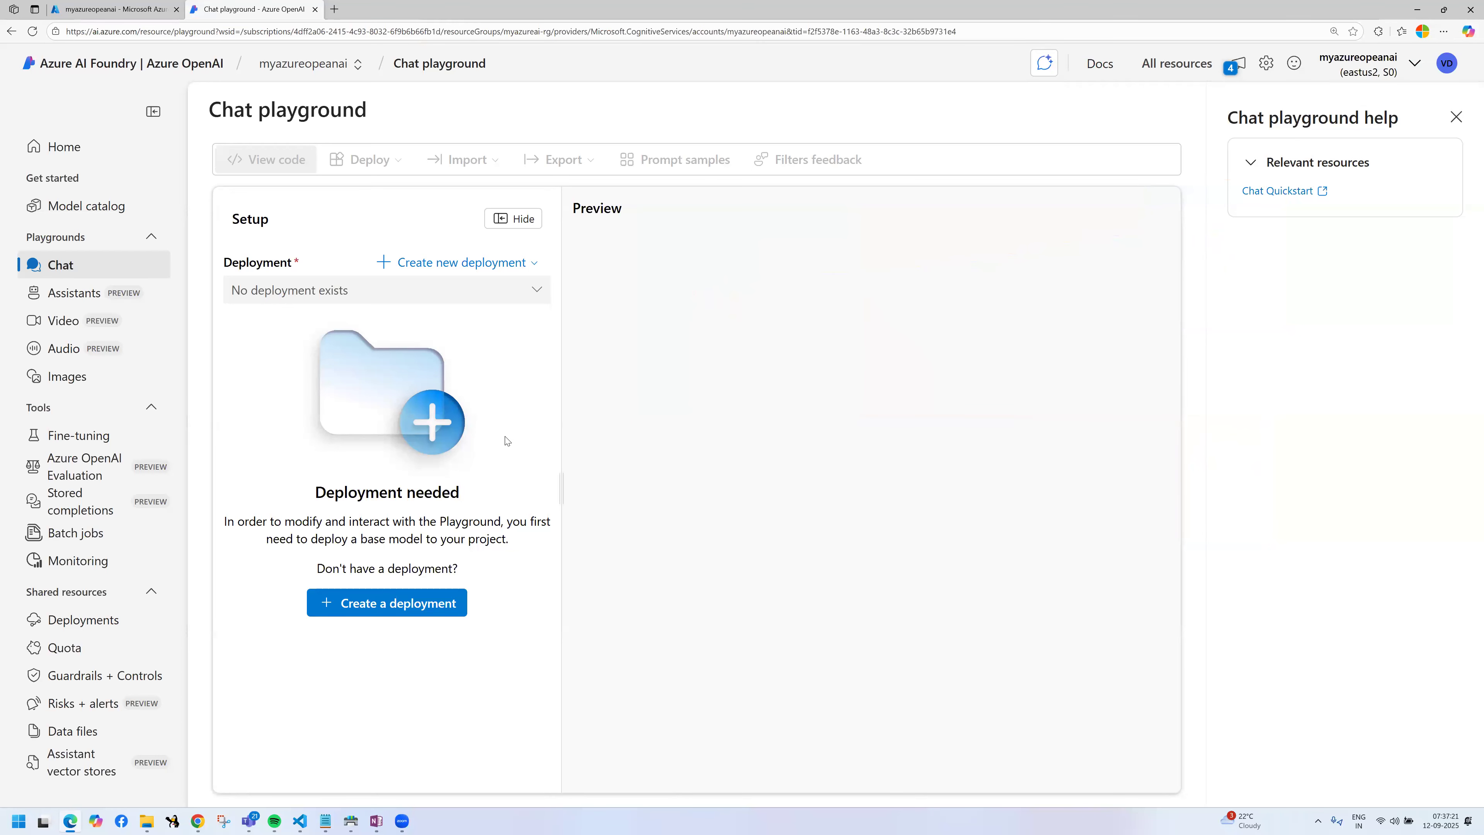
pyautogui.moveTo(208, 110); pyautogui.dragTo(437, 105)
pyautogui.click(743, 445)
# Step: Write an on-screen annotation reading "GPT model---3.0/4.0/5.0" with a second line about the 4.0 nano variant over the preview area
pyautogui.hotkey('ctrl', '2')
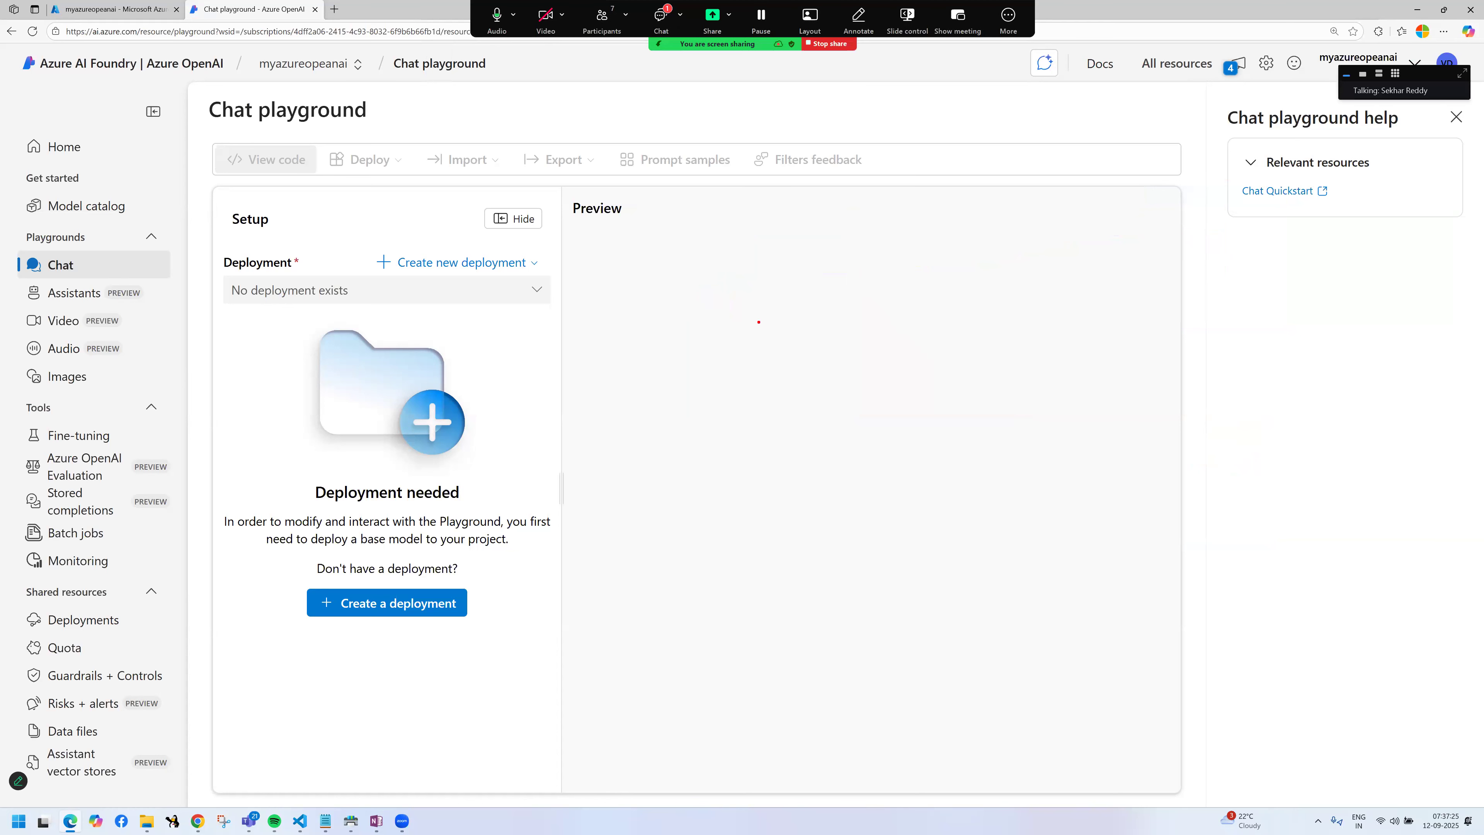
pyautogui.press('t')
pyautogui.write('GPT')
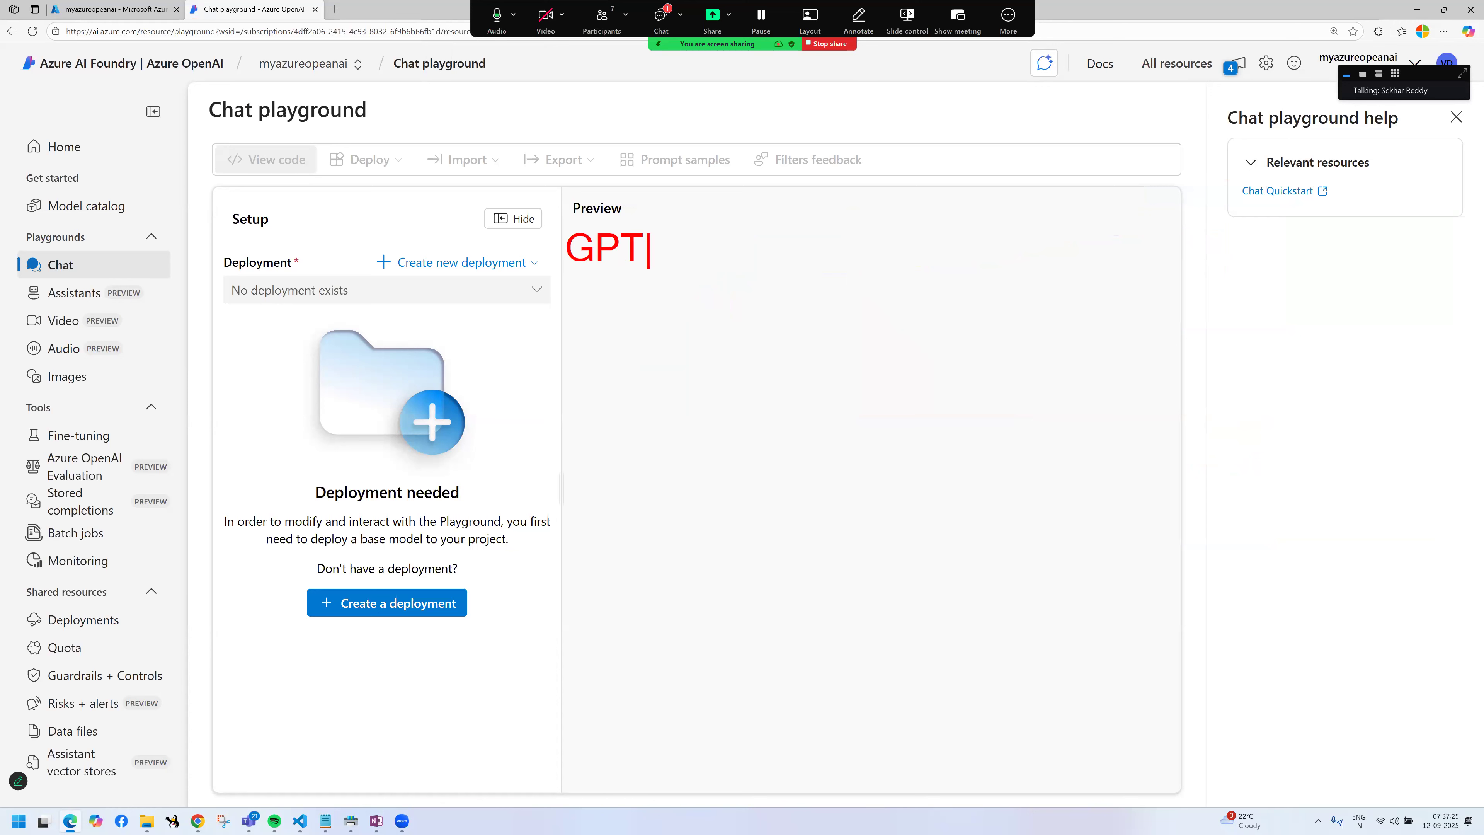
pyautogui.write(' model')
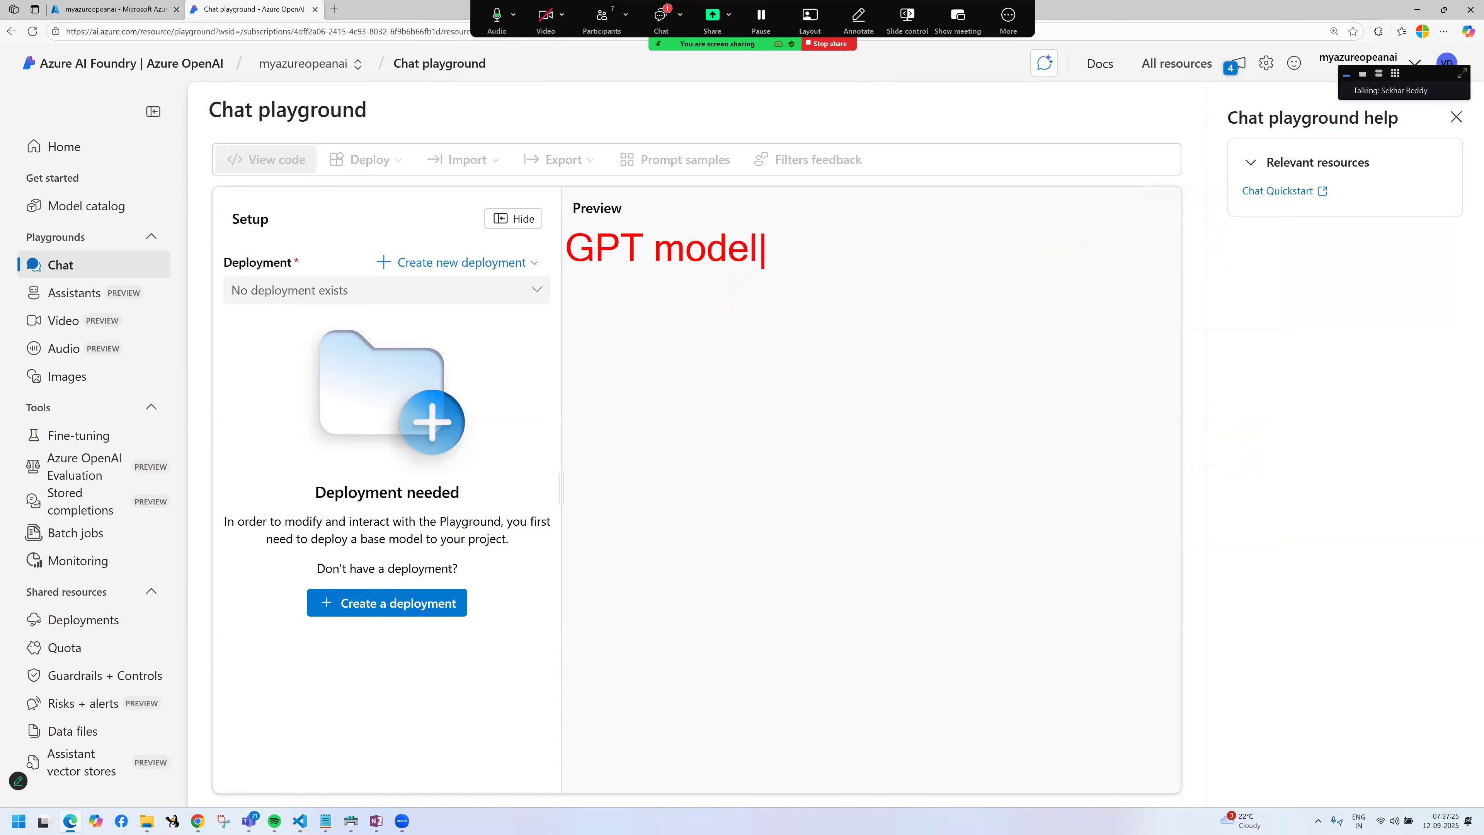
pyautogui.write('---3.0/')
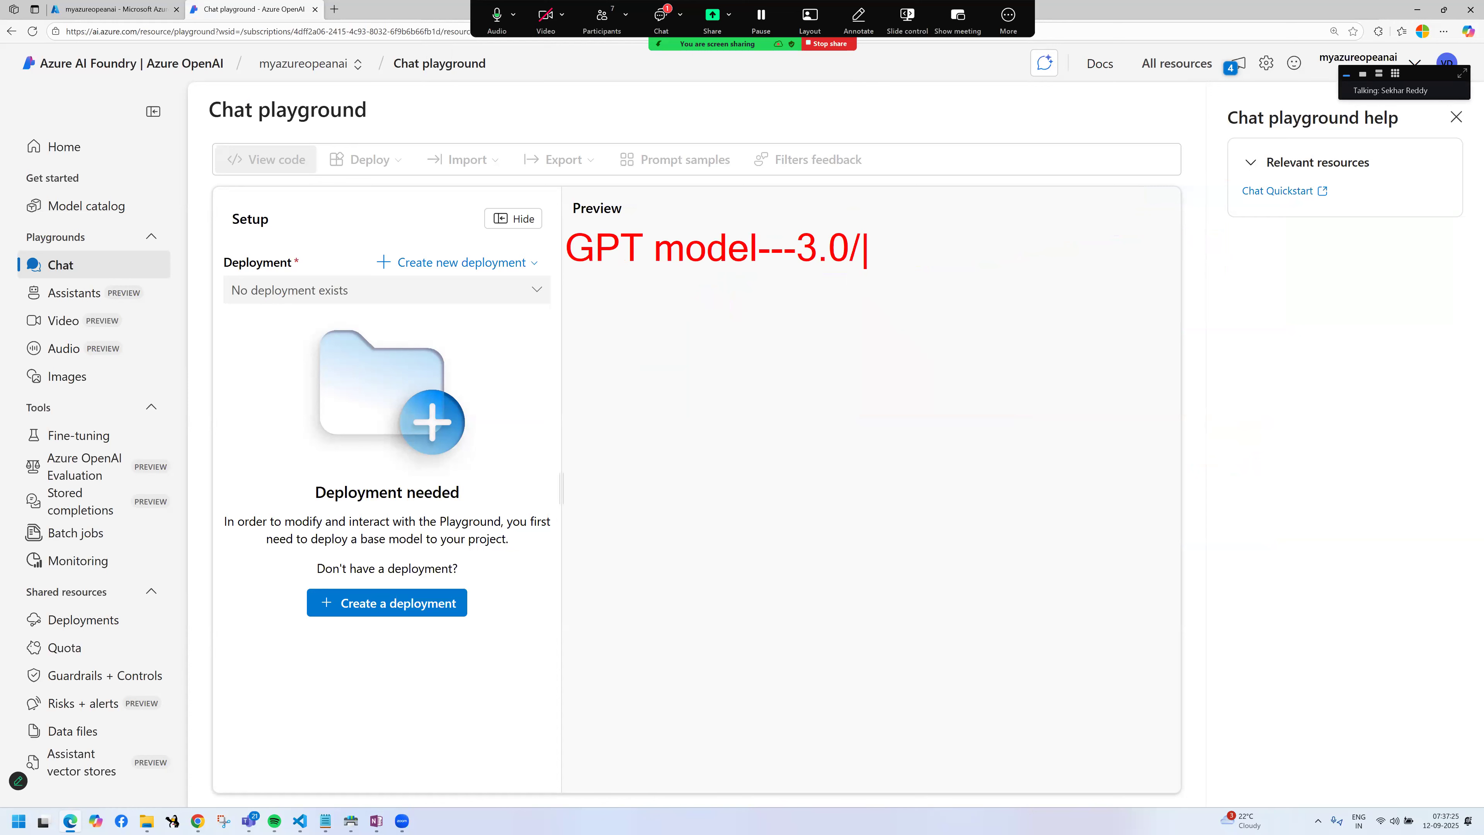
pyautogui.write('4.0/5.0')
pyautogui.press('Return')
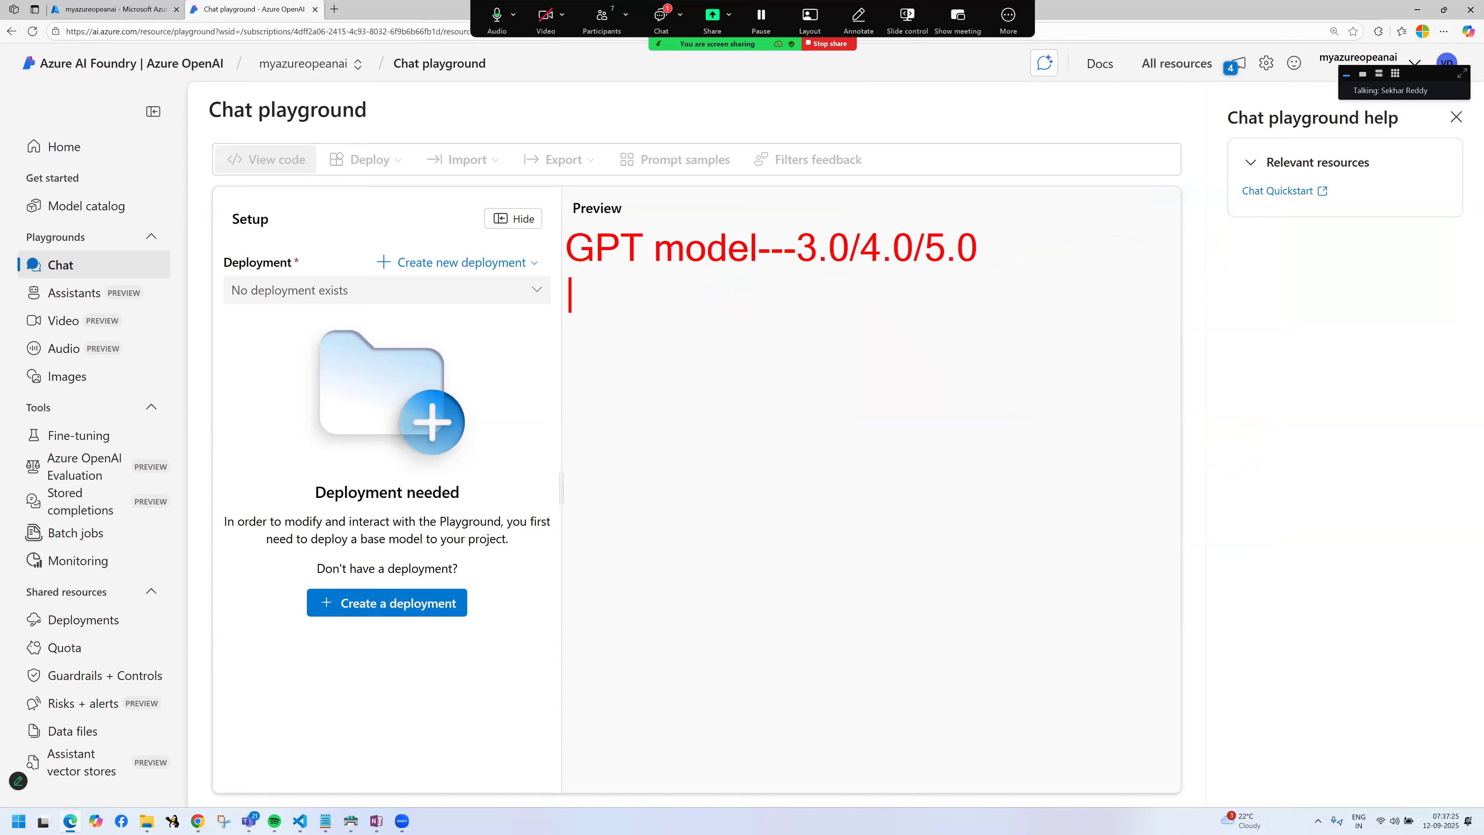
pyautogui.write('4.0 nano/ma')
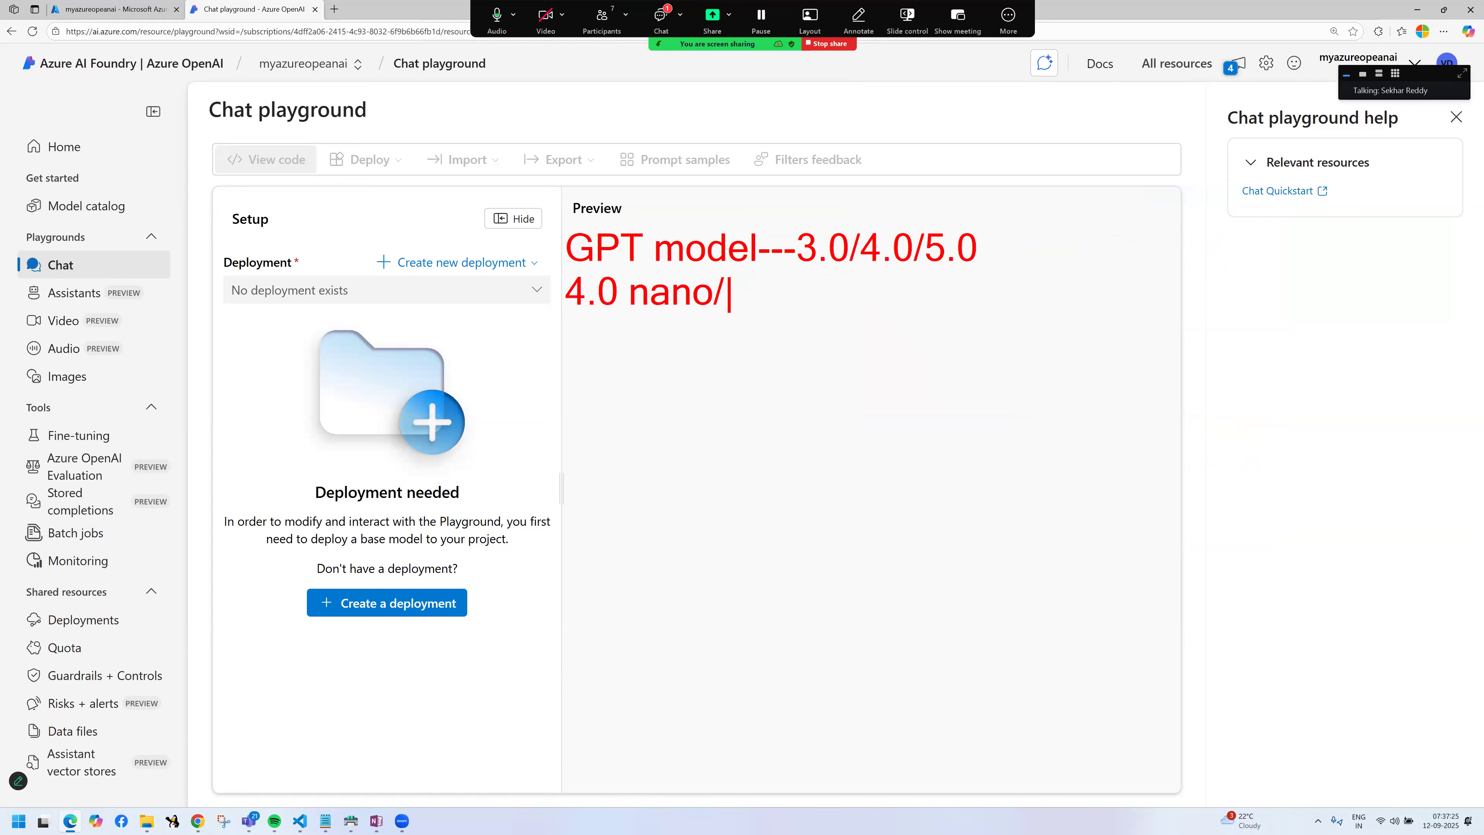
pyautogui.write('in')
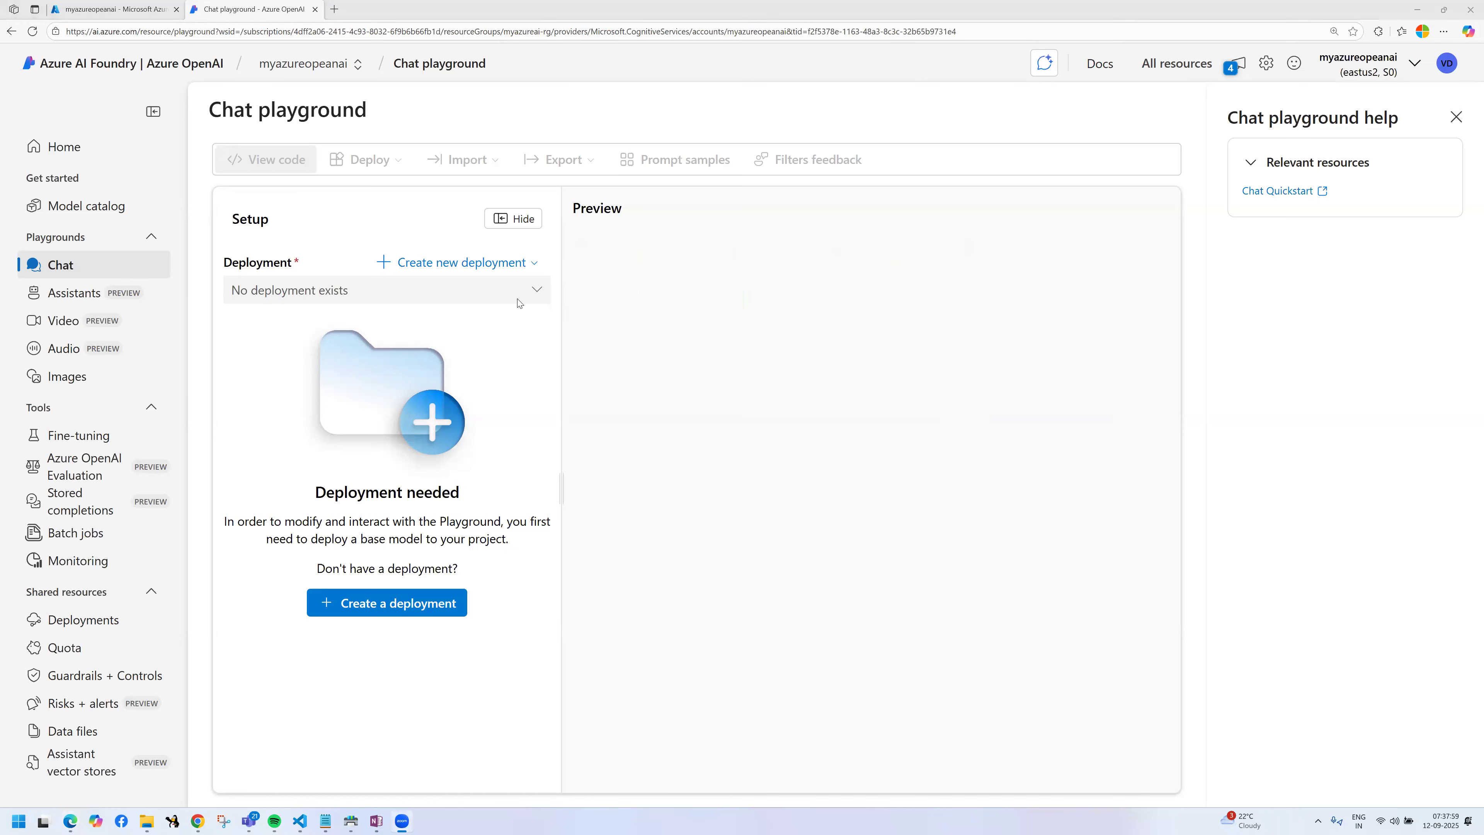
# Step: Mark the Create new deployment option with annotations and start a new deployment from base models
pyautogui.moveTo(376, 241)
pyautogui.mouseDown()
pyautogui.moveTo(547, 289)
pyautogui.moveTo(672, 248)
pyautogui.moveTo(675, 280)
pyautogui.mouseUp()
pyautogui.moveTo(782, 216)
pyautogui.mouseDown()
pyautogui.moveTo(833, 227)
pyautogui.moveTo(838, 245)
pyautogui.moveTo(953, 188)
pyautogui.moveTo(961, 211)
pyautogui.mouseUp()
pyautogui.moveTo(849, 263)
pyautogui.mouseDown()
pyautogui.moveTo(969, 270)
pyautogui.moveTo(931, 278)
pyautogui.mouseUp()
pyautogui.click(522, 263)
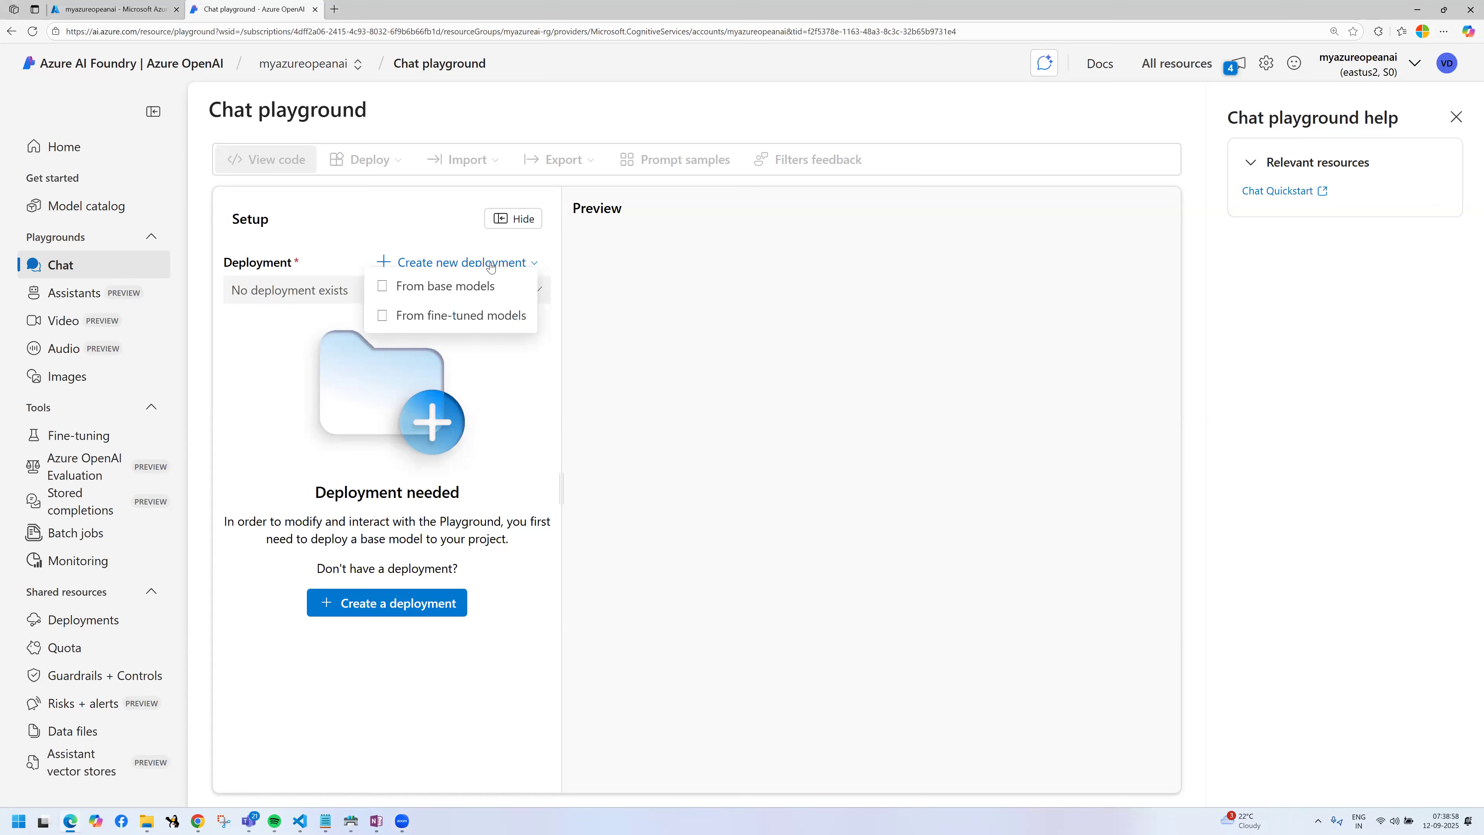
pyautogui.click(446, 297)
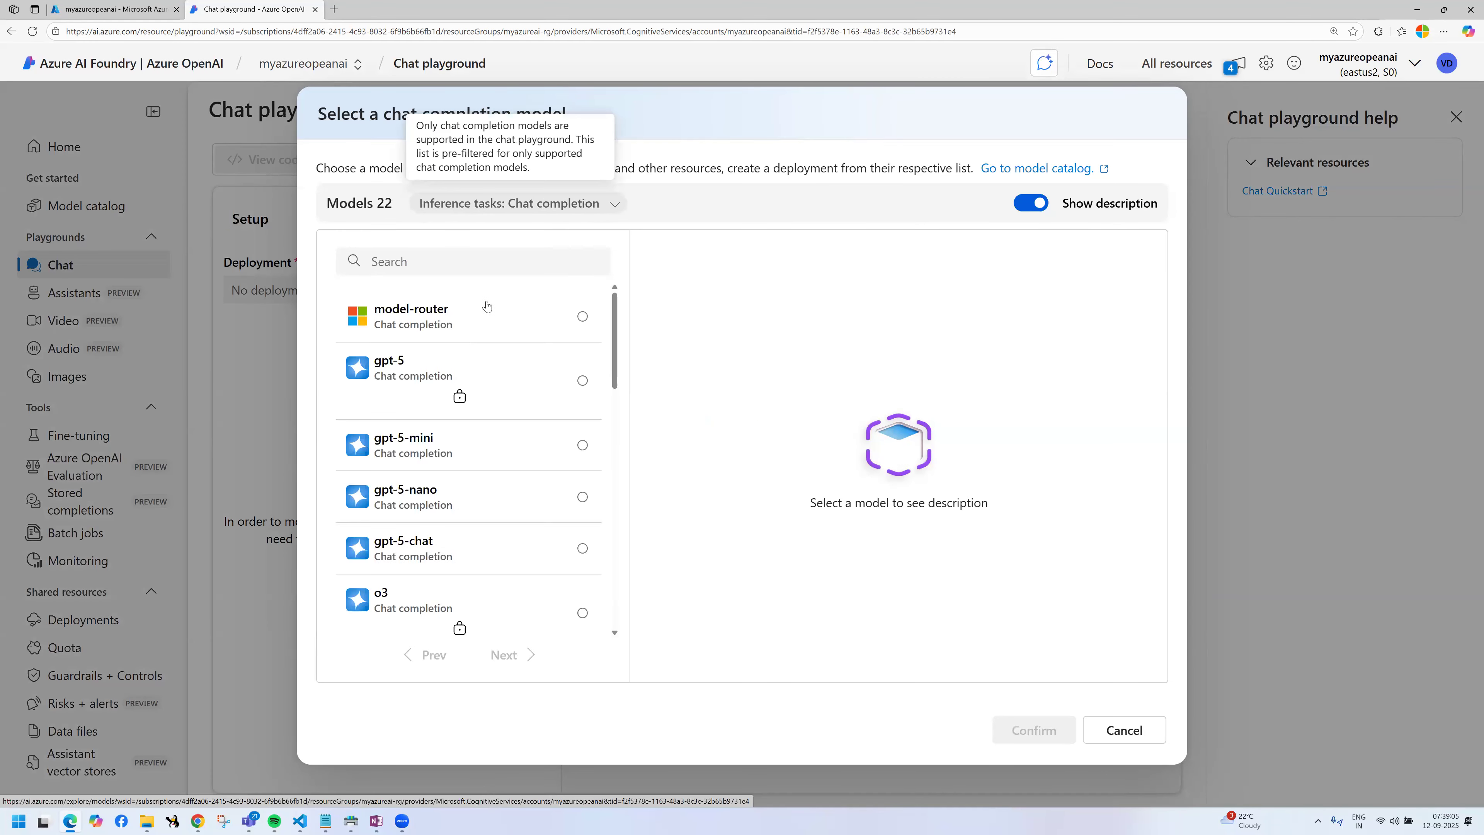
# Step: Examine the available chat completion models, reading the descriptions of gpt-5, gpt-5-mini, gpt-5-nano and gpt-5-chat
pyautogui.scroll(-1, 569, 415)
pyautogui.scroll(-4, 457, 357)
pyautogui.scroll(5, 457, 395)
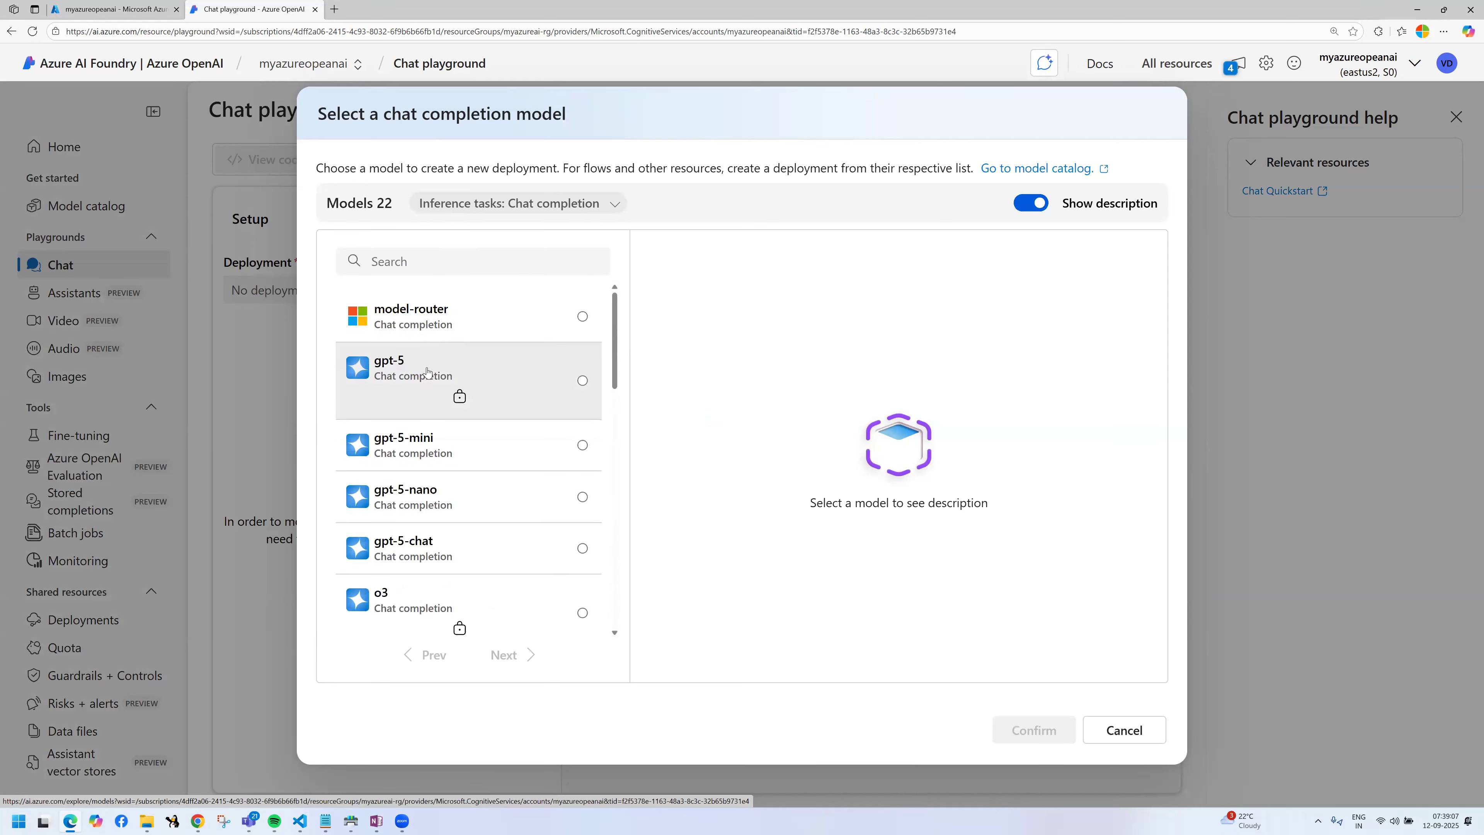
pyautogui.click(426, 374)
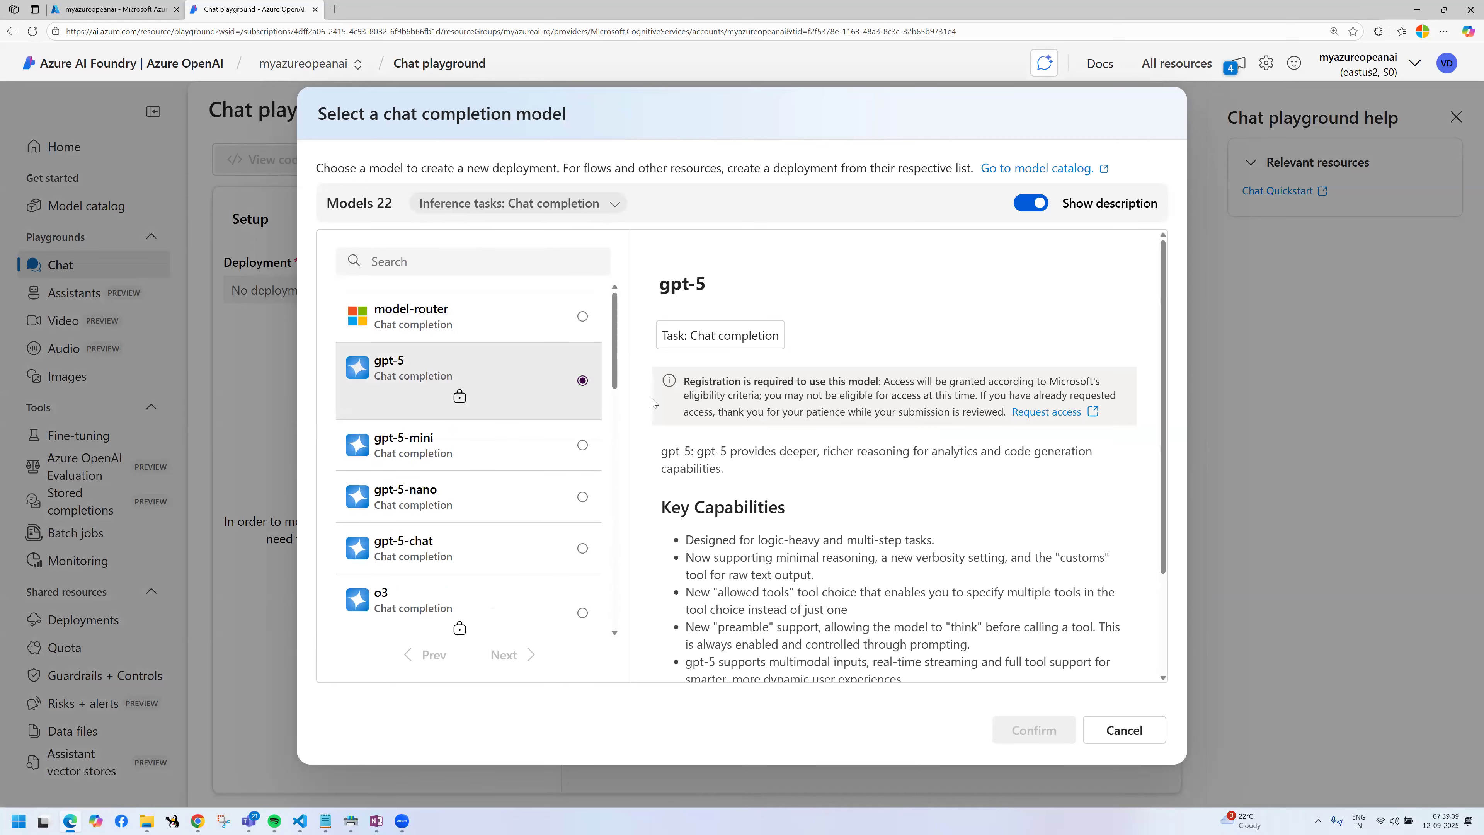
pyautogui.moveTo(357, 335)
pyautogui.mouseDown()
pyautogui.moveTo(462, 401)
pyautogui.moveTo(961, 629)
pyautogui.moveTo(968, 687)
pyautogui.moveTo(1065, 753)
pyautogui.mouseUp()
pyautogui.click(430, 442)
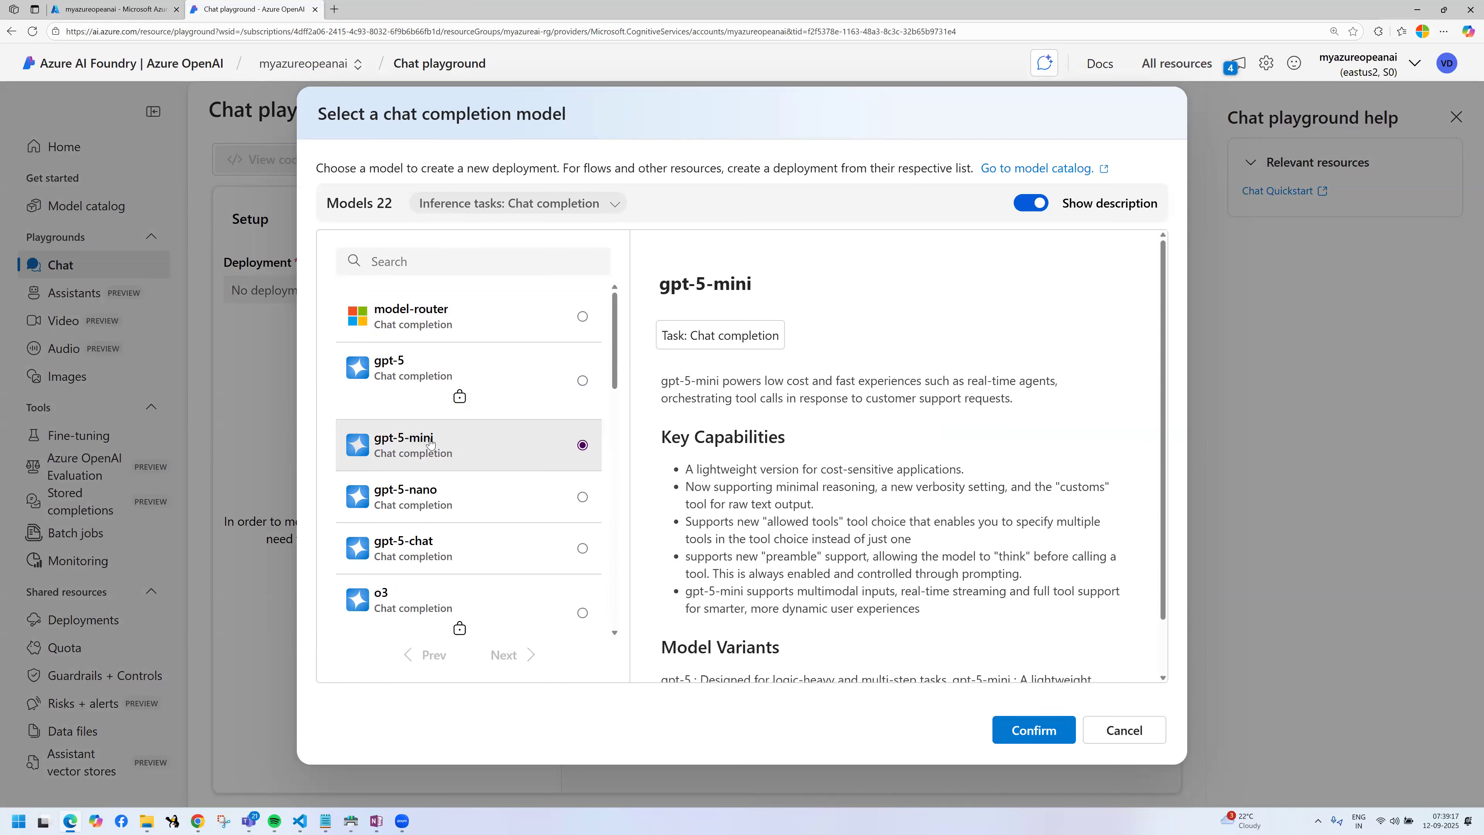
pyautogui.click(454, 506)
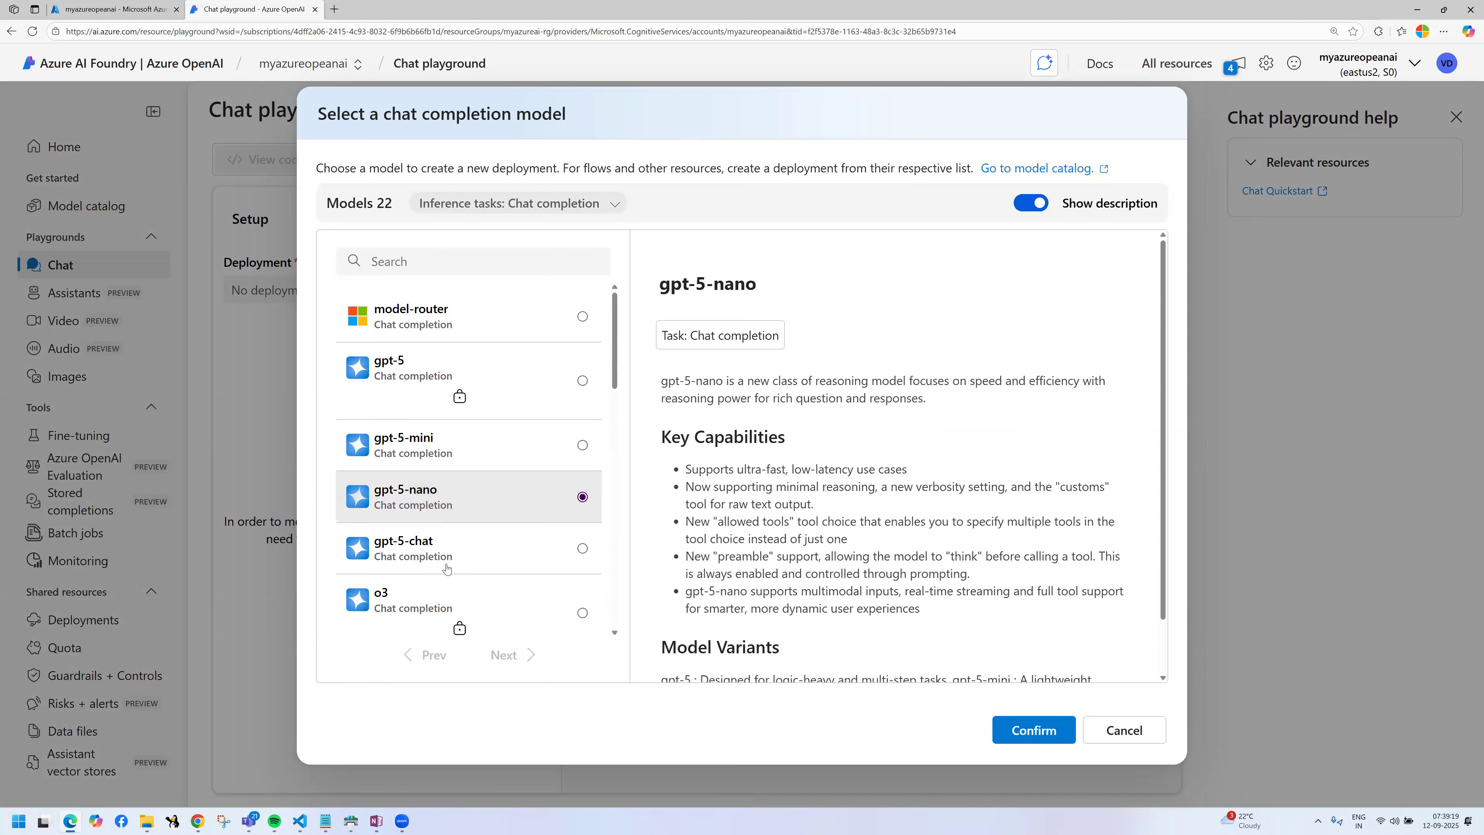
pyautogui.click(502, 535)
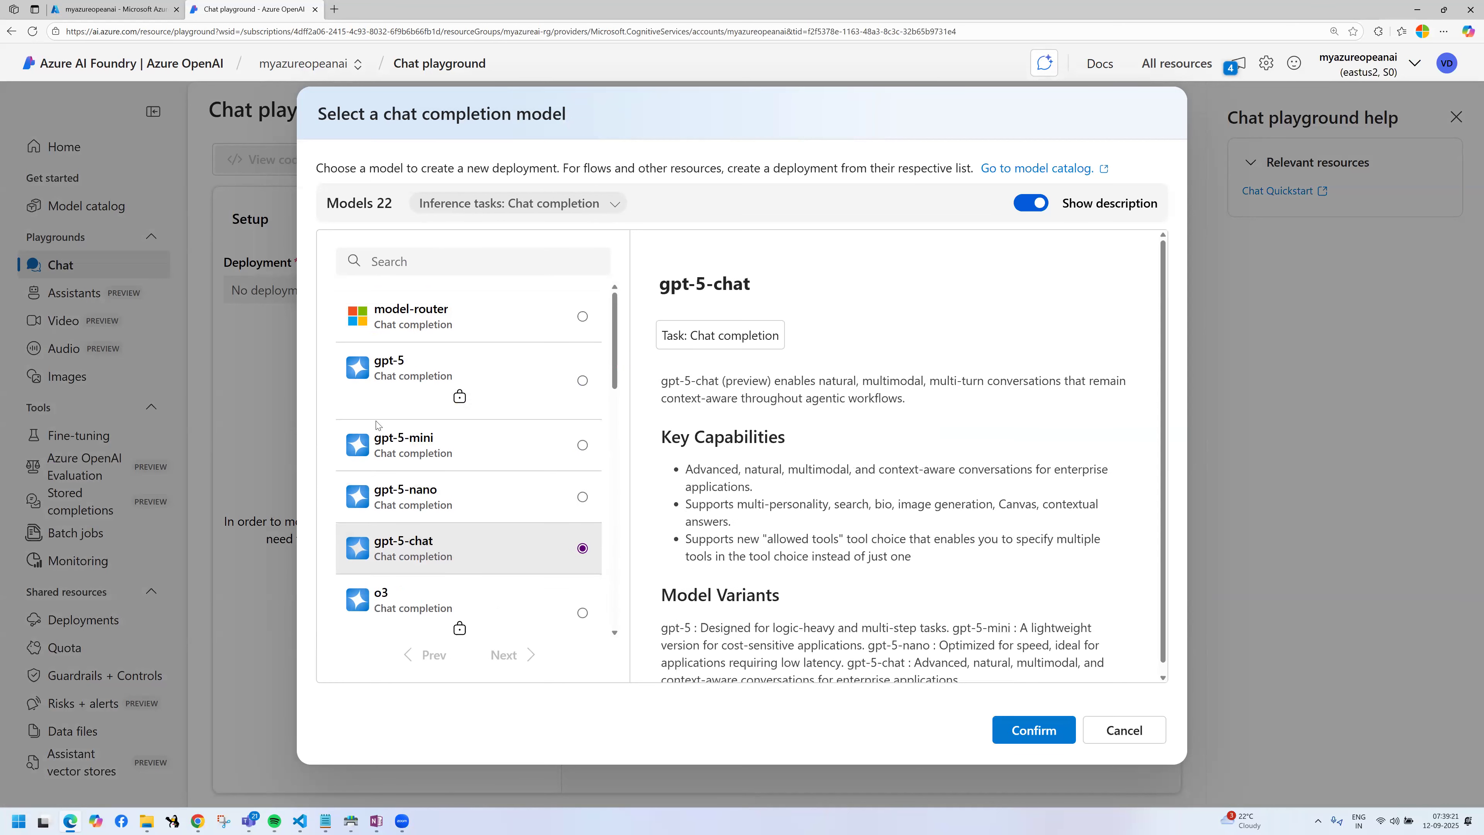
# Step: Frame the four gpt-5 models in the list with a rectangle annotation and draw a check mark beside each
pyautogui.hotkey('ctrl', '2')
pyautogui.moveTo(336, 338)
pyautogui.mouseDown()
pyautogui.moveTo(501, 565)
pyautogui.moveTo(621, 567)
pyautogui.mouseUp()
pyautogui.moveTo(422, 352); pyautogui.dragTo(480, 321)
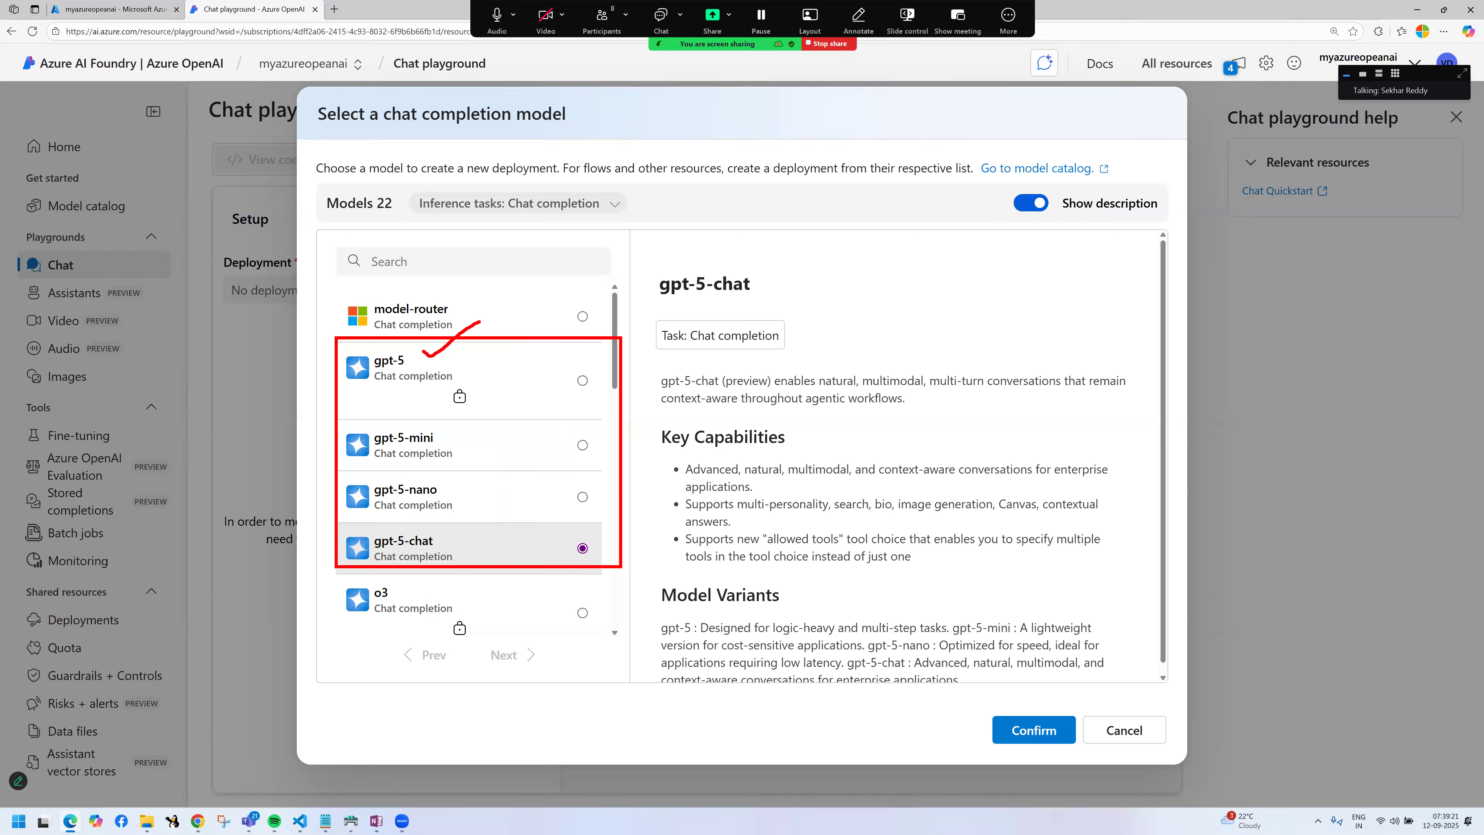
pyautogui.moveTo(441, 435); pyautogui.dragTo(493, 420)
pyautogui.moveTo(449, 494); pyautogui.dragTo(496, 469)
pyautogui.moveTo(444, 542); pyautogui.dragTo(551, 517)
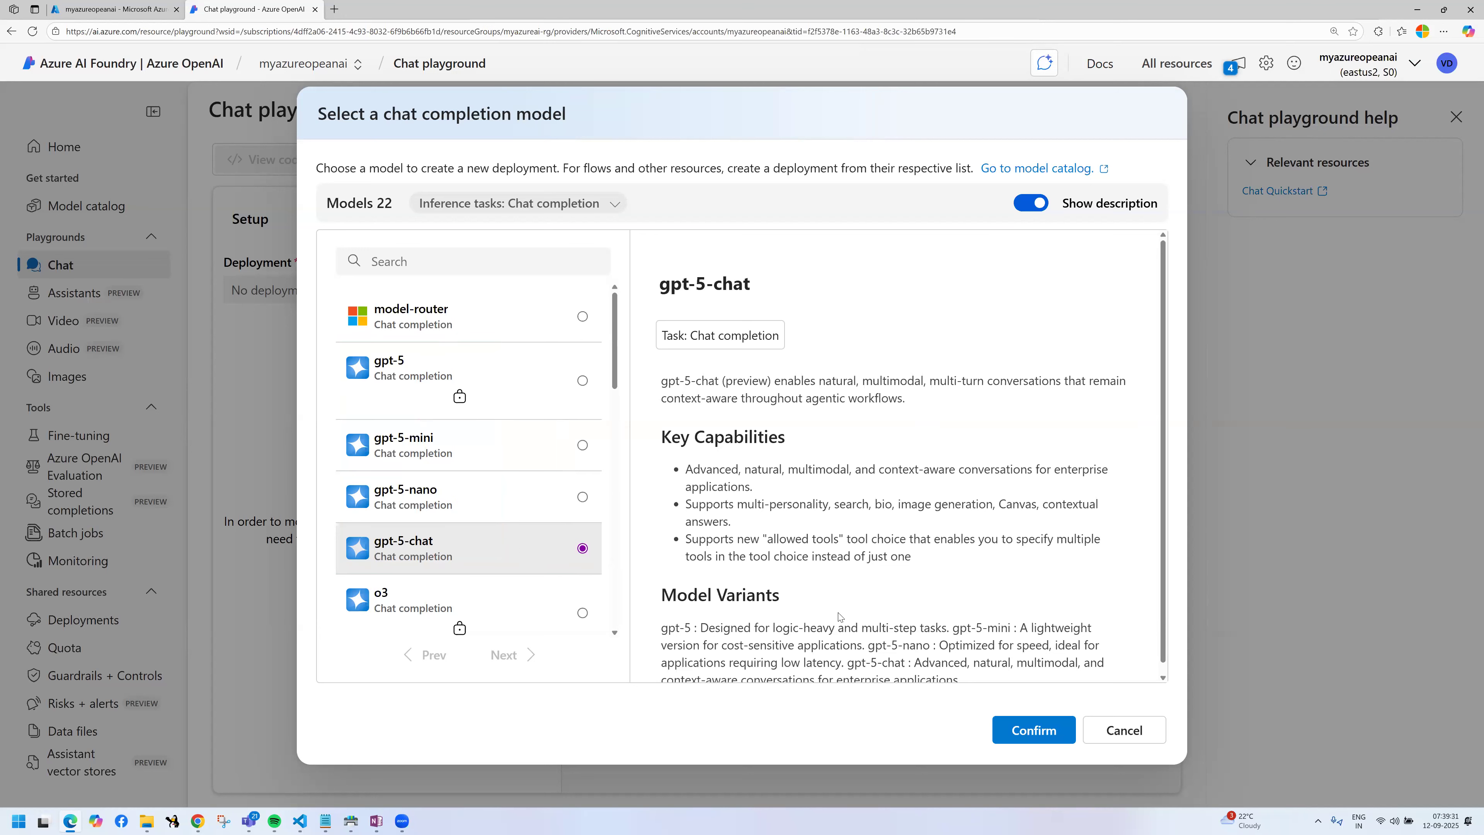
# Step: Compare the descriptions of gpt-5-nano, gpt-5-mini and gpt-5, and highlight the key capabilities of gpt-5-chat
pyautogui.click(485, 501)
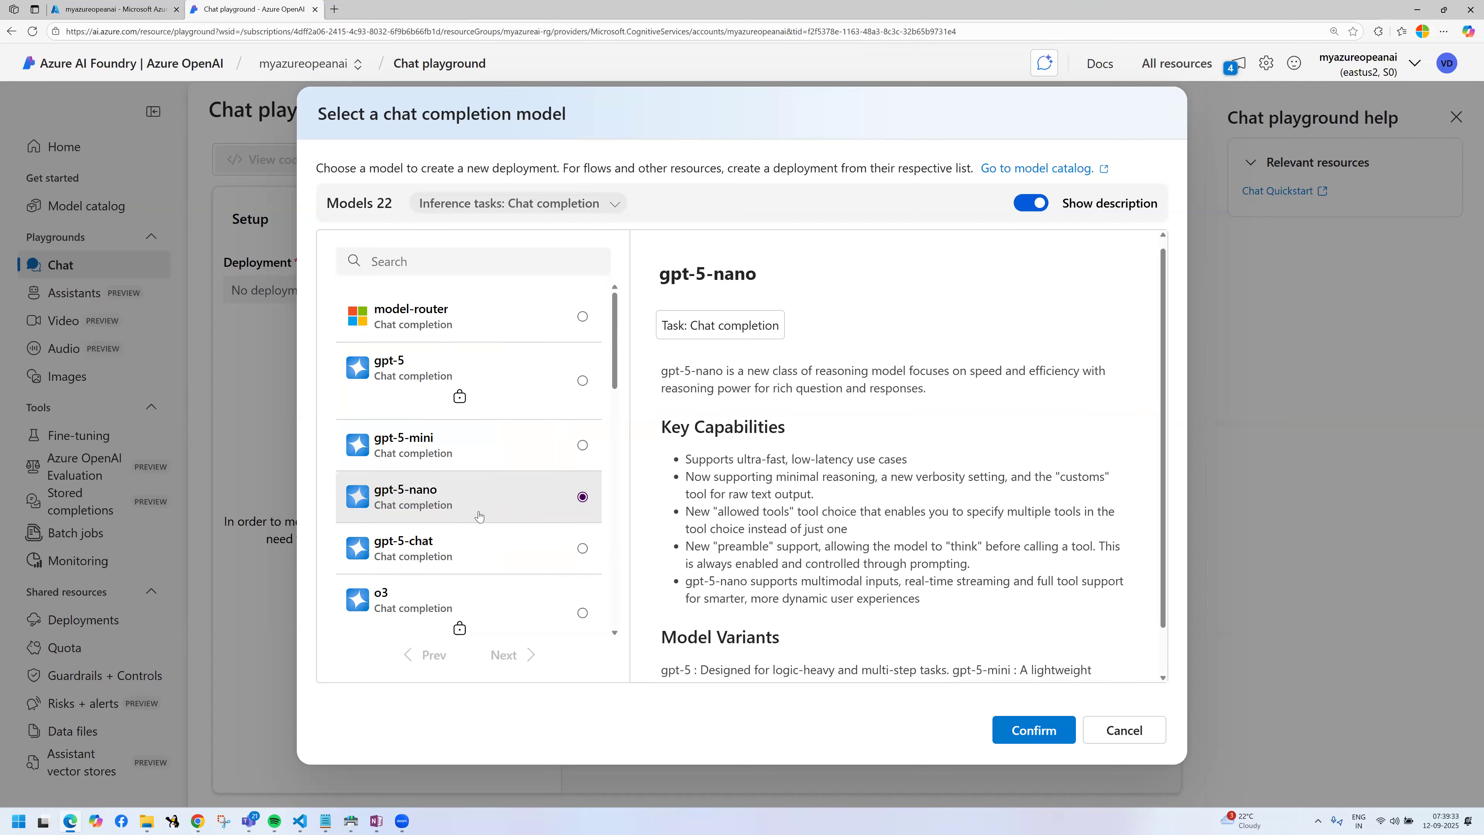
pyautogui.click(512, 451)
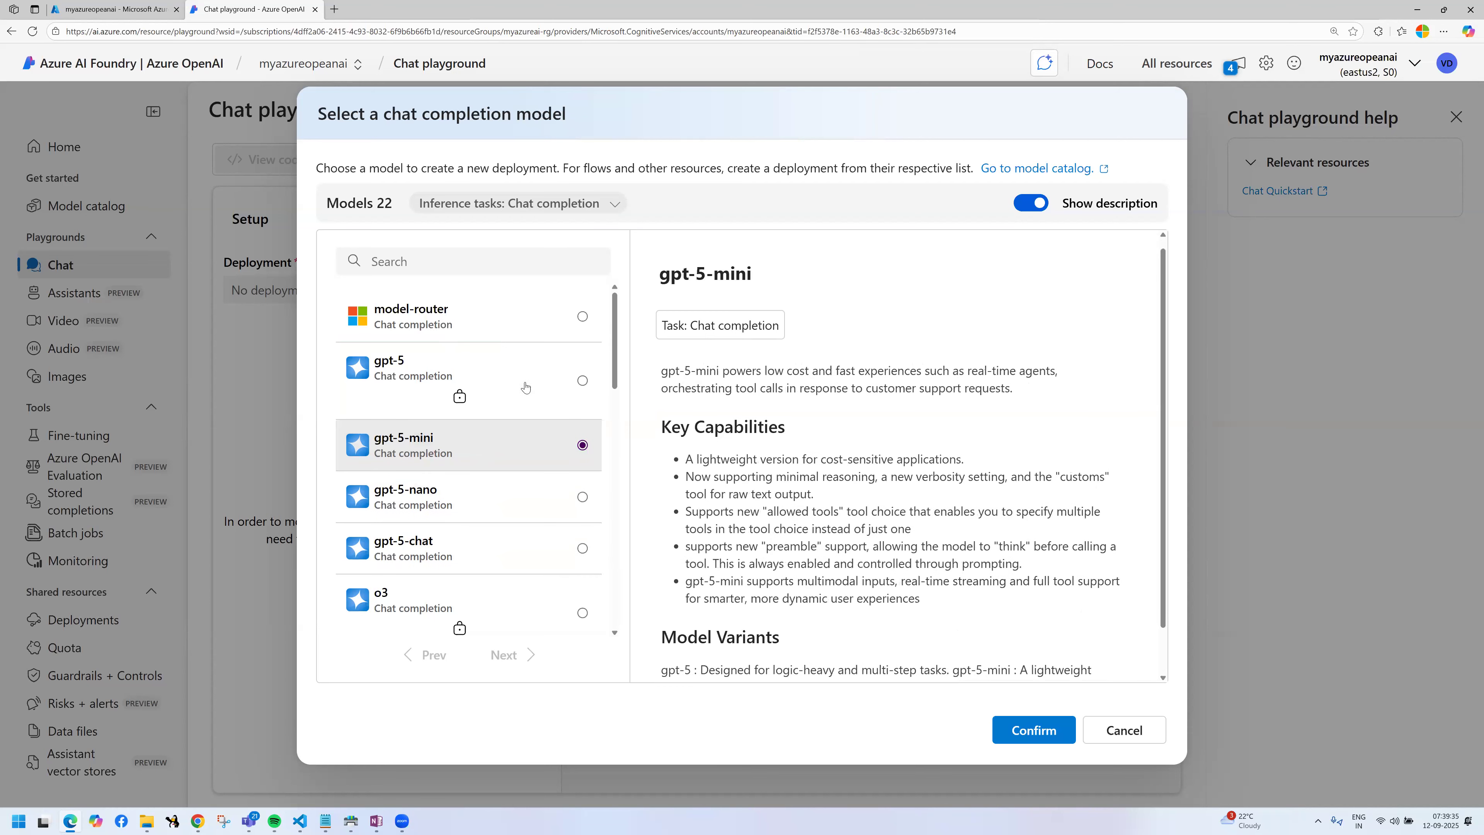
pyautogui.click(417, 381)
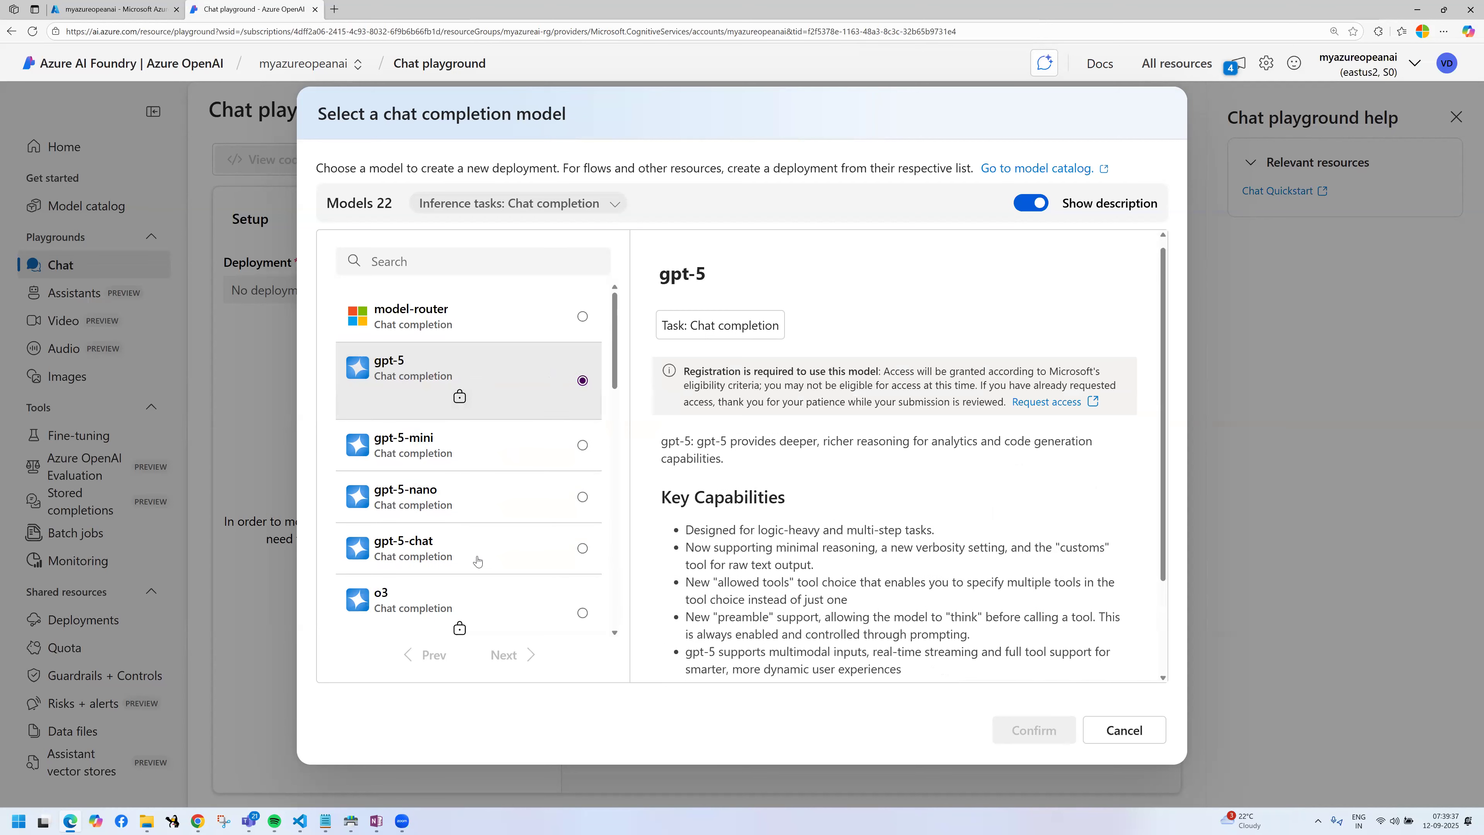
pyautogui.click(512, 558)
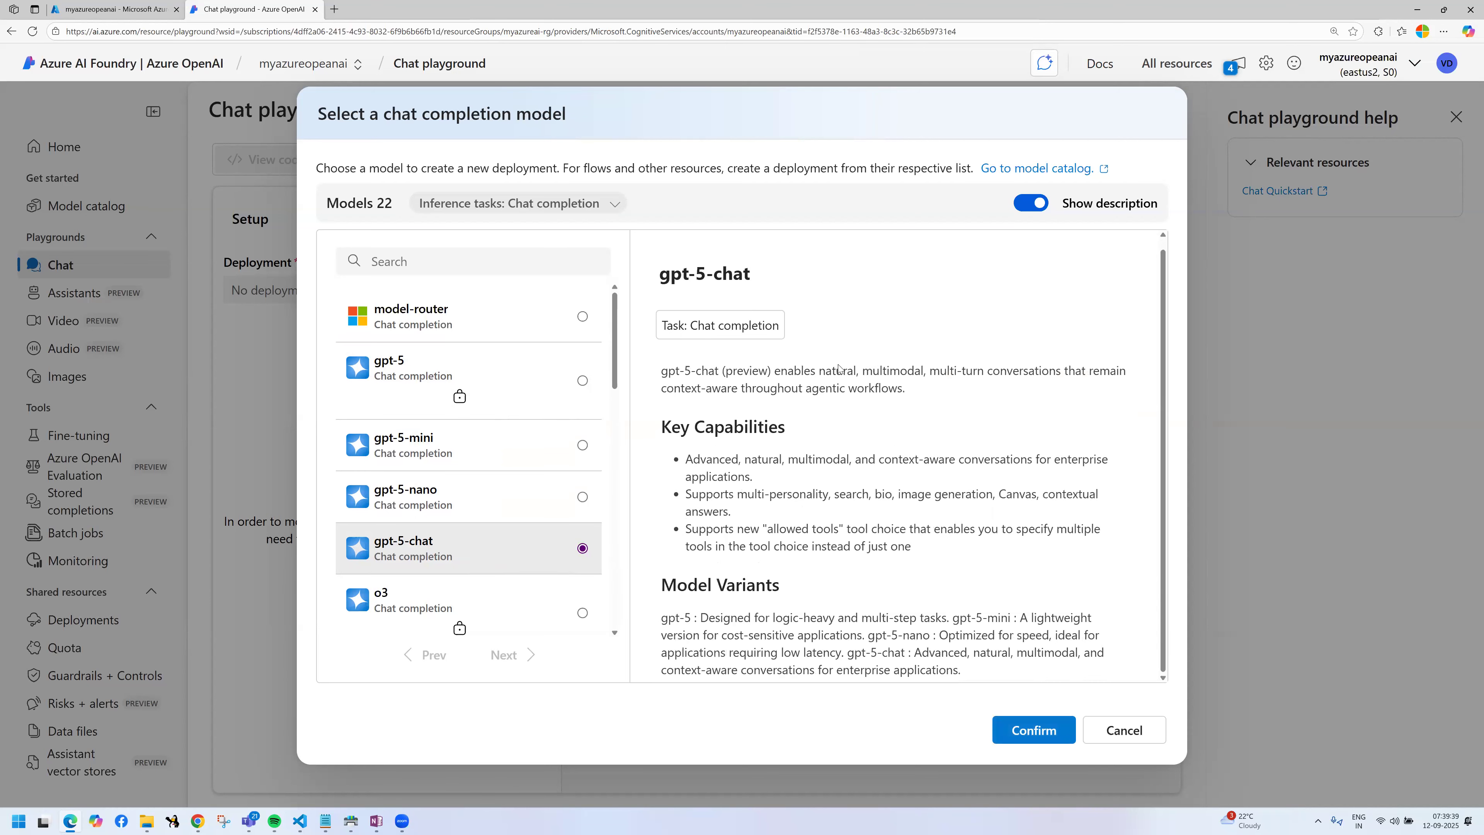
pyautogui.moveTo(661, 370); pyautogui.dragTo(457, 490)
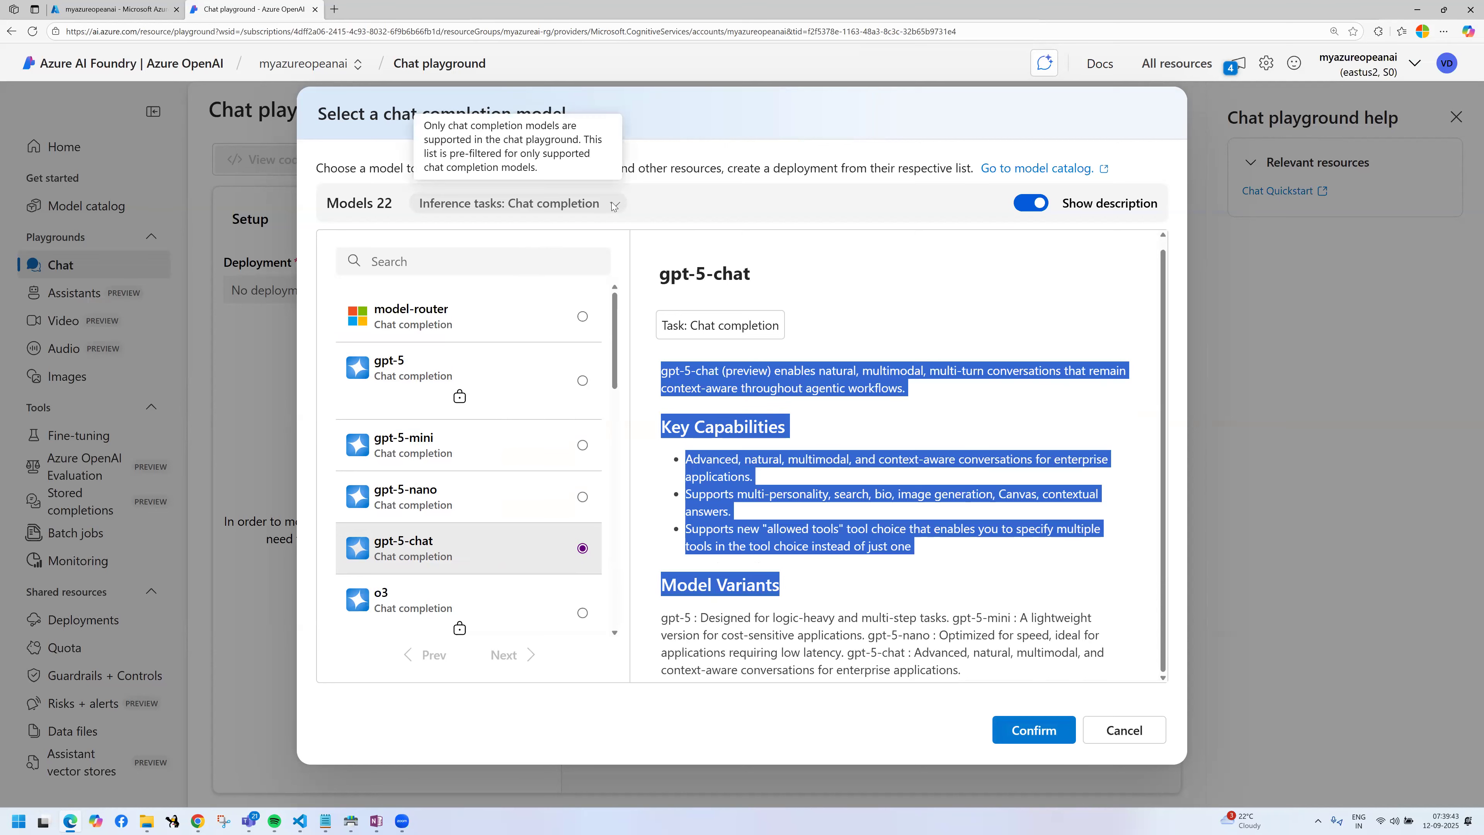
# Step: Search the chat completion models for GPT and select gpt-4o
pyautogui.click(455, 260)
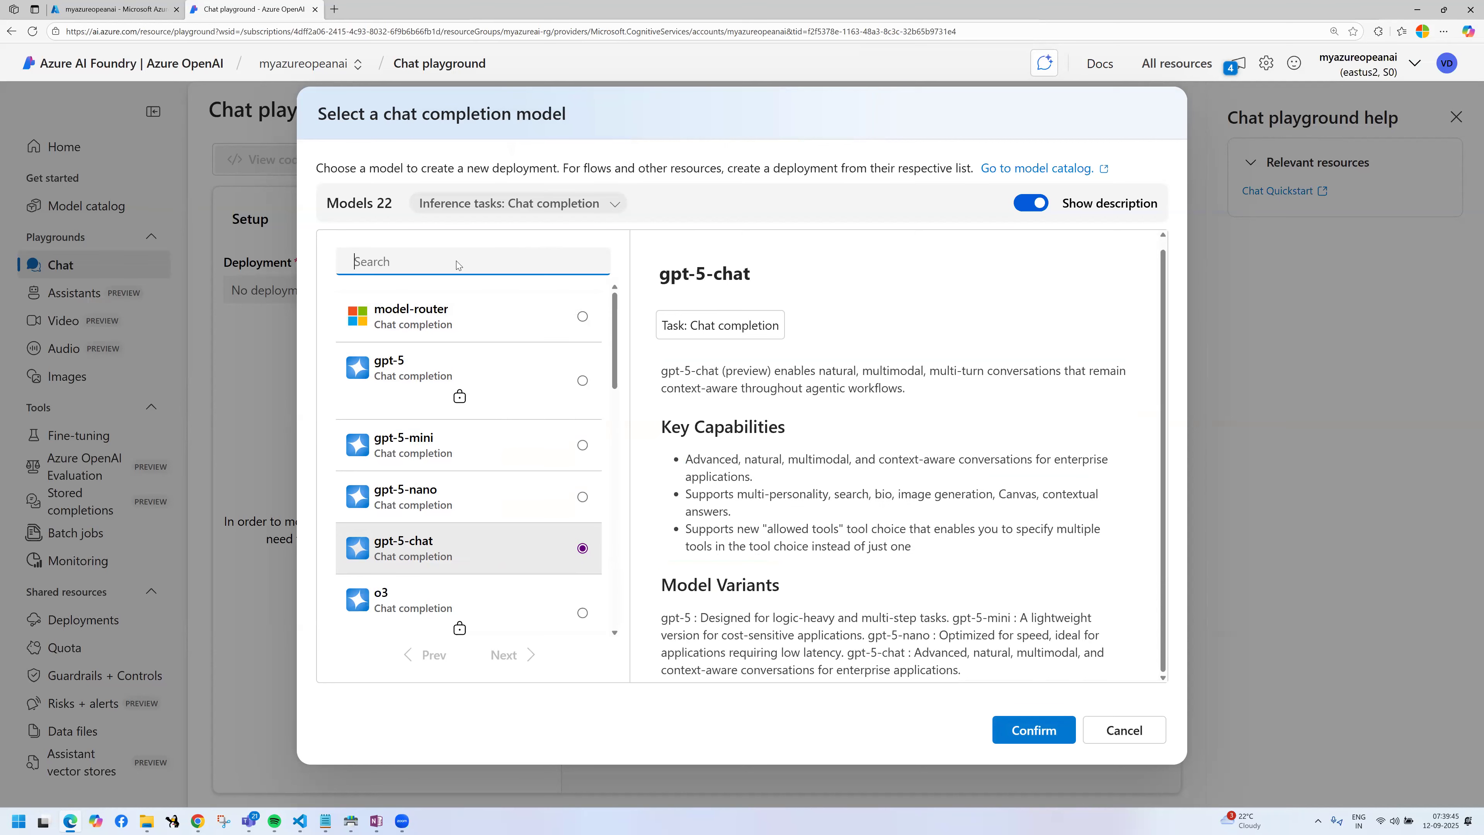
pyautogui.write('gpt')
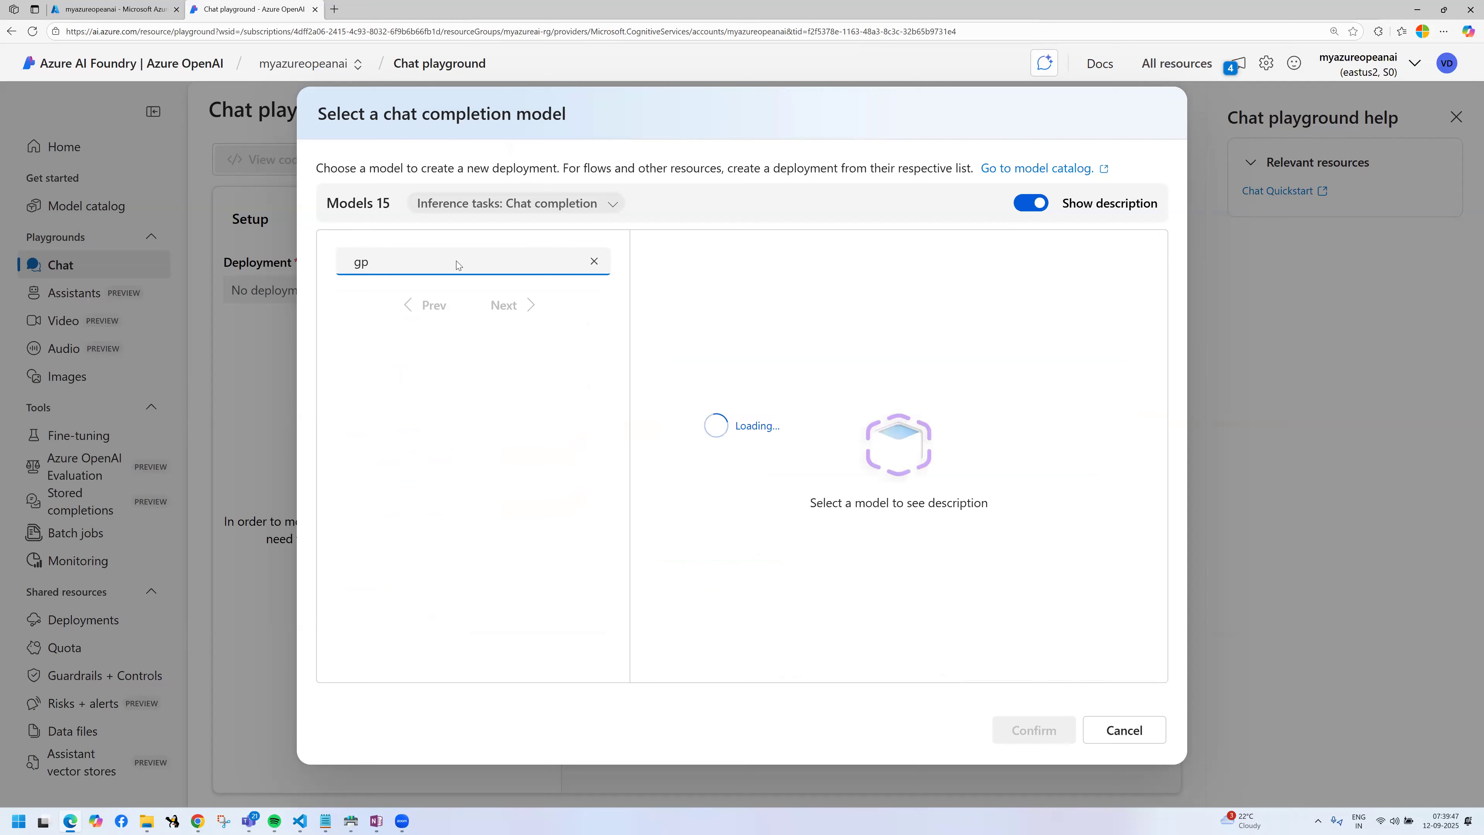
pyautogui.press('BackSpace')
pyautogui.press('BackSpace')
pyautogui.press('BackSpace')
pyautogui.write('GPT')
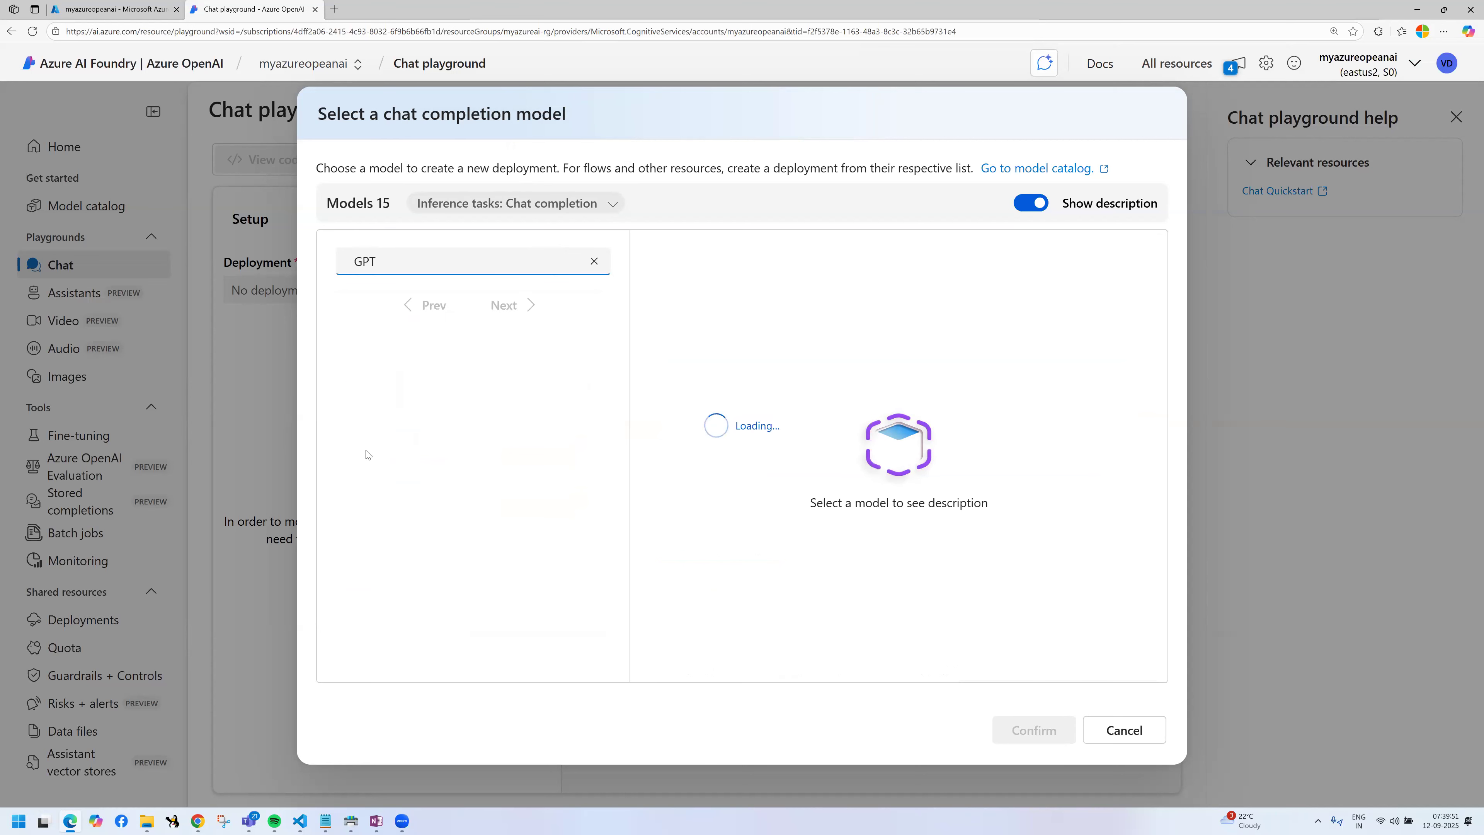
pyautogui.write(' 4')
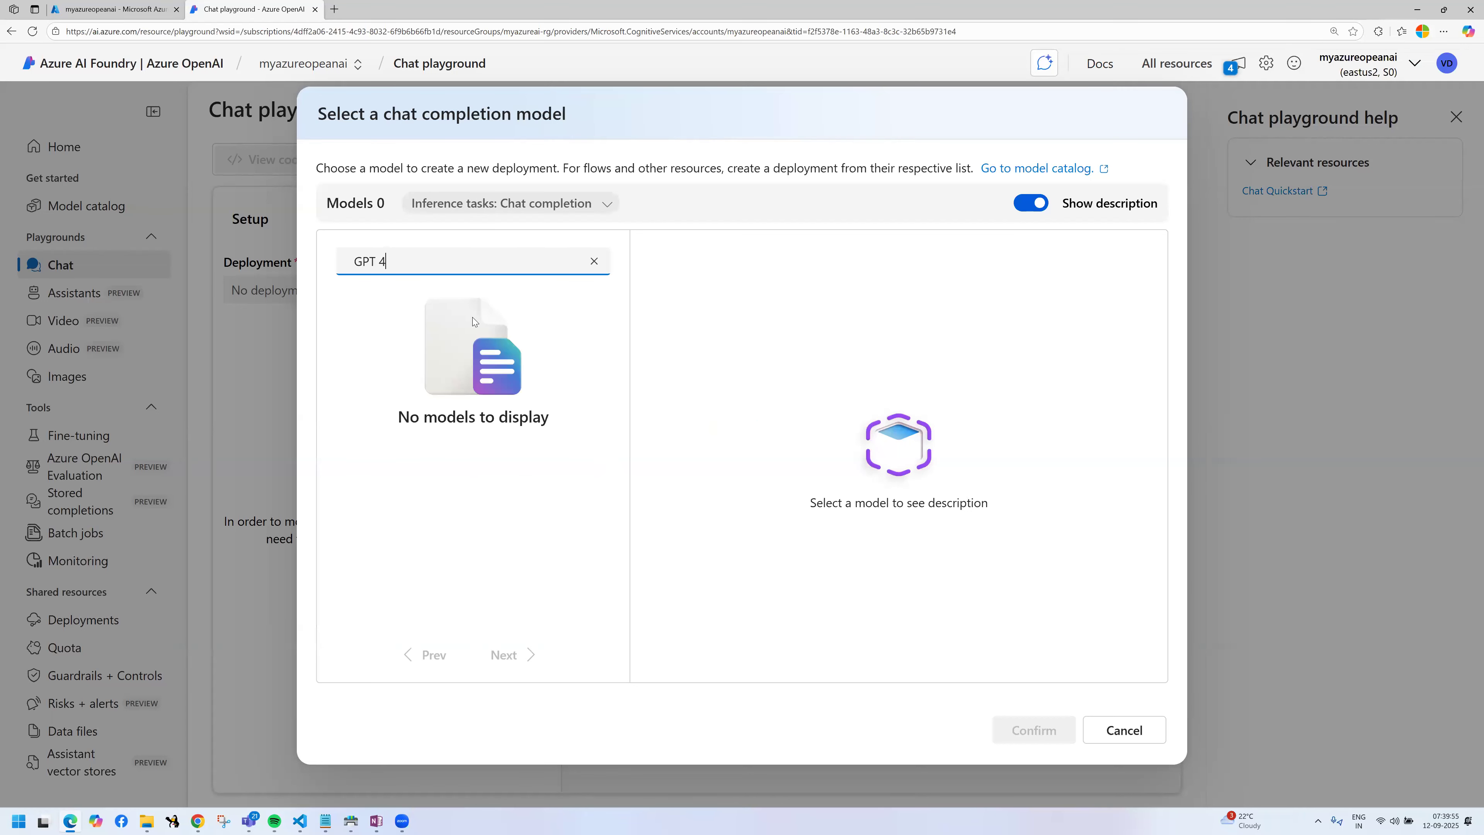
pyautogui.press('BackSpace')
pyautogui.press('BackSpace')
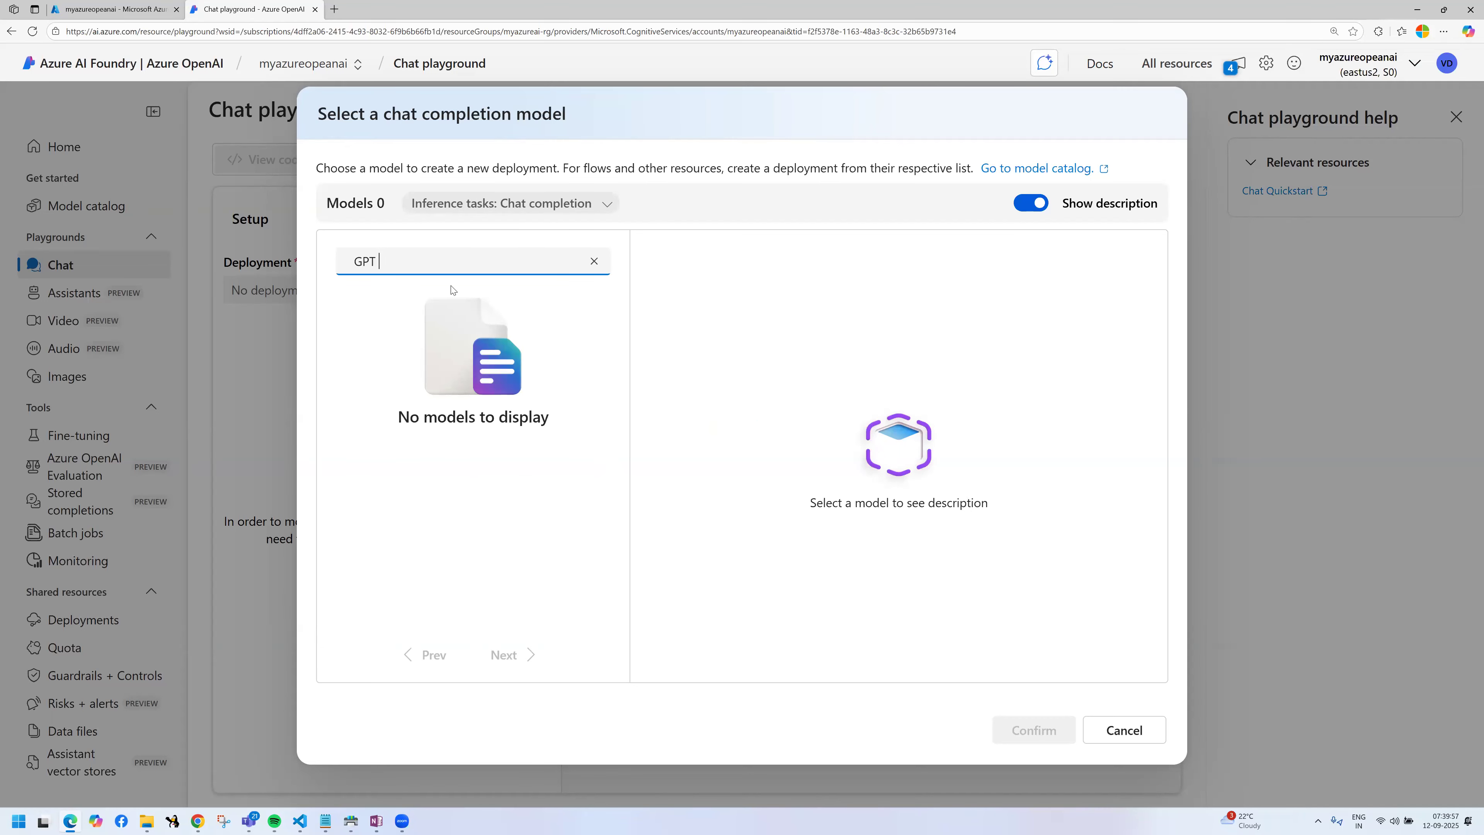
pyautogui.scroll(-3, 500, 441)
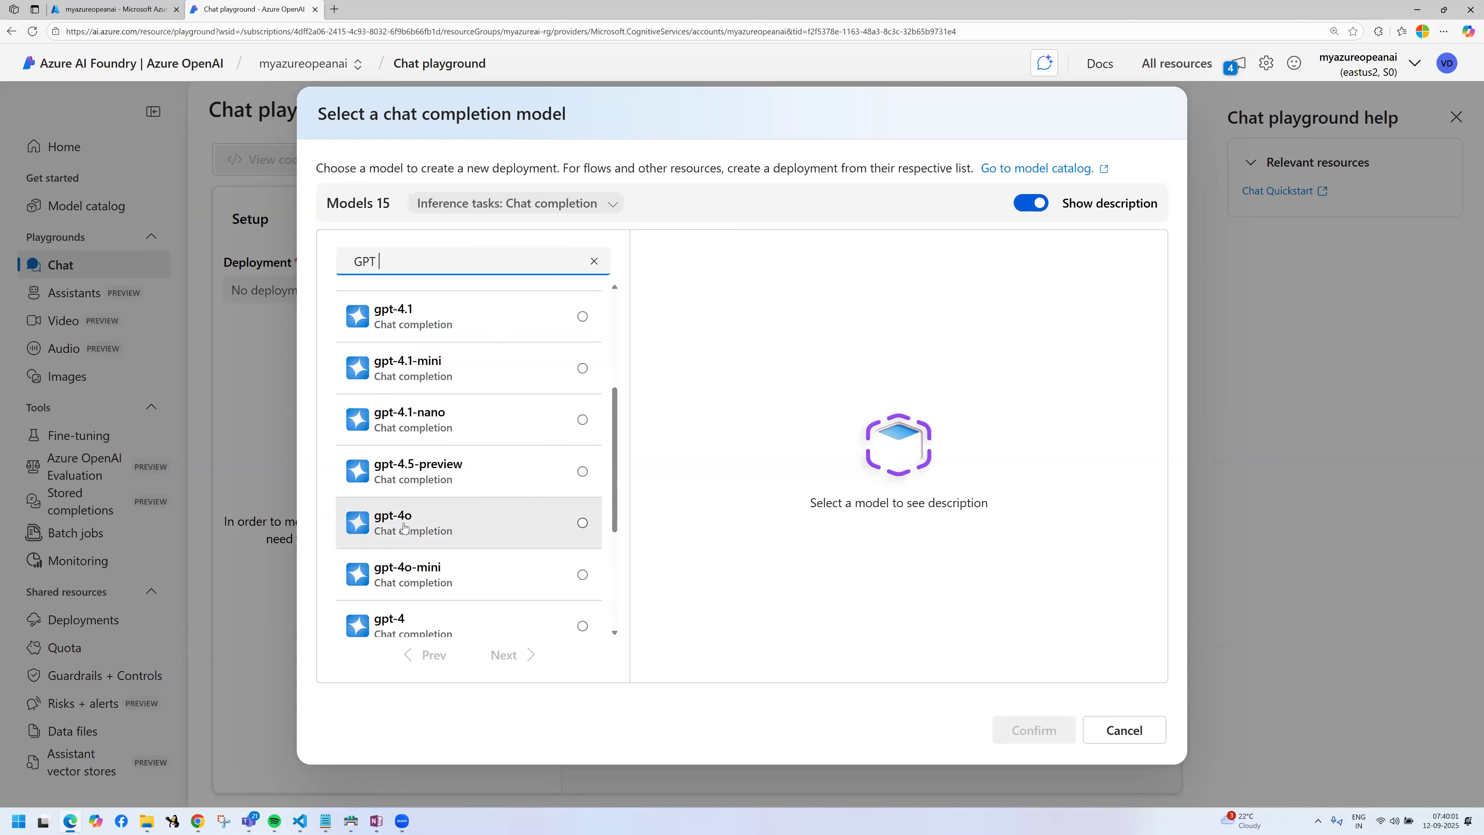
pyautogui.click(456, 525)
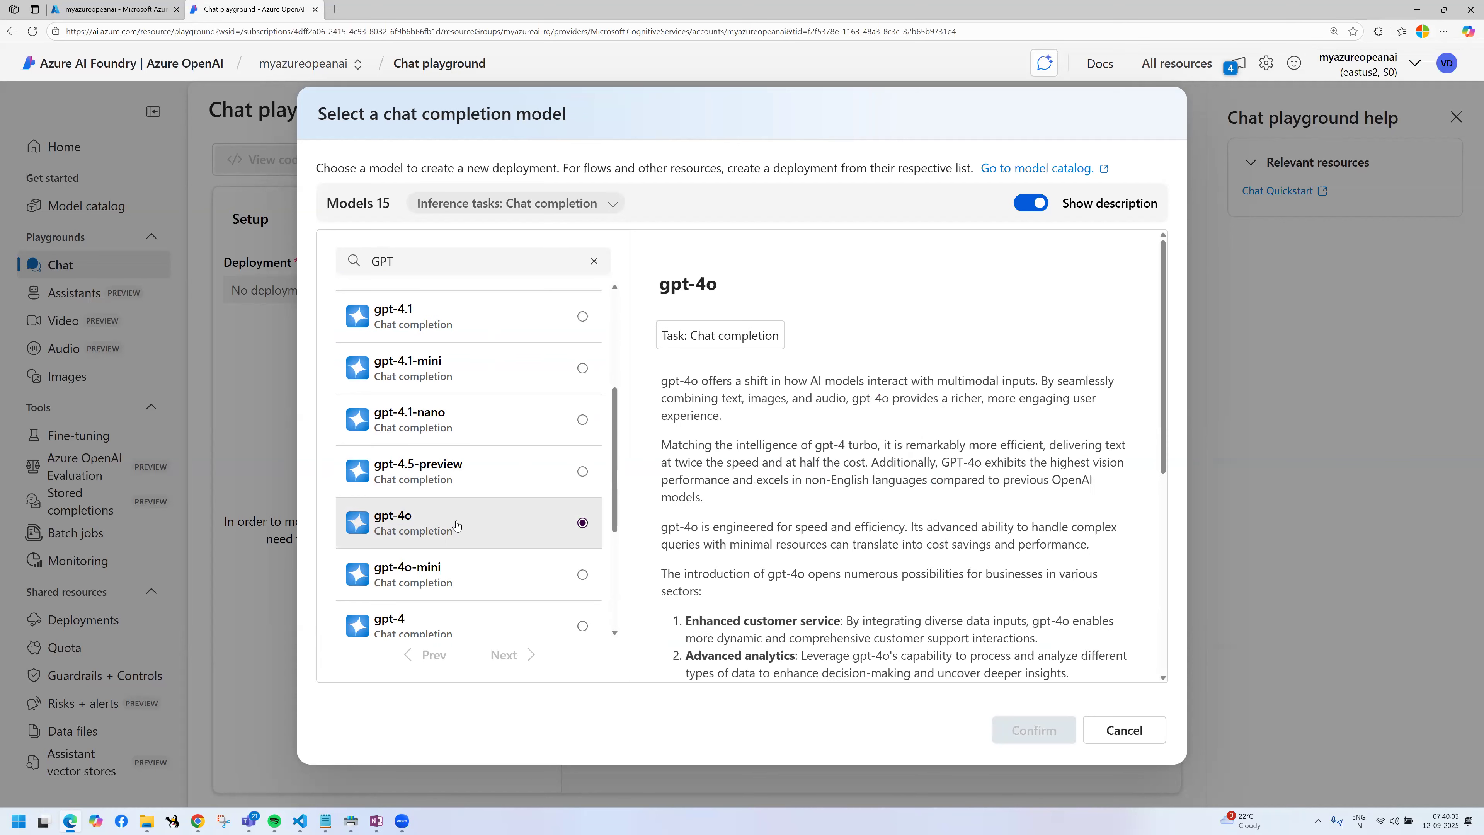
# Step: Highlight, frame and underline the gpt-4o description with annotations, and confirm gpt-4o as the model to deploy
pyautogui.moveTo(662, 375); pyautogui.dragTo(938, 615)
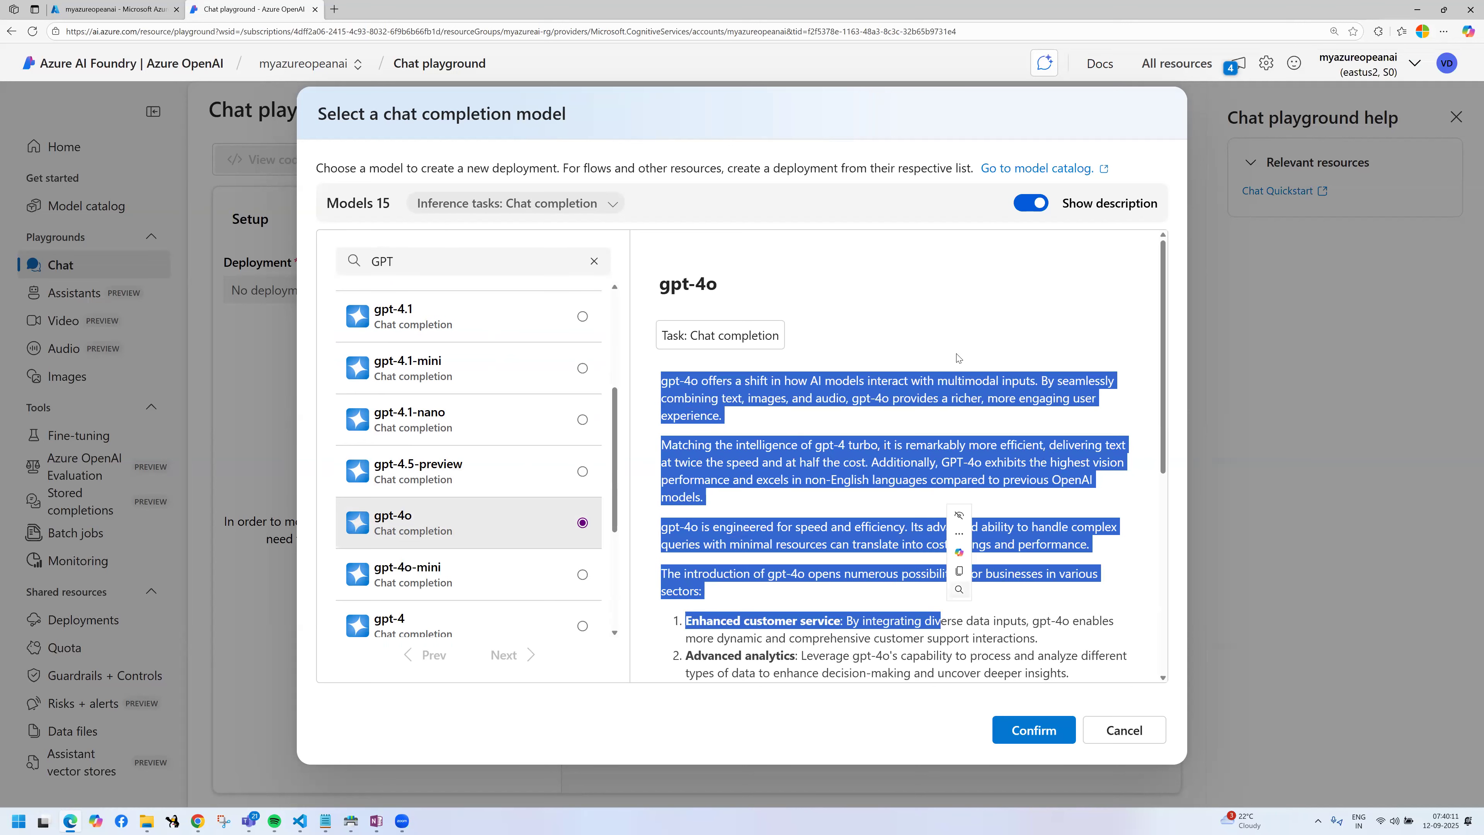
pyautogui.click(941, 423)
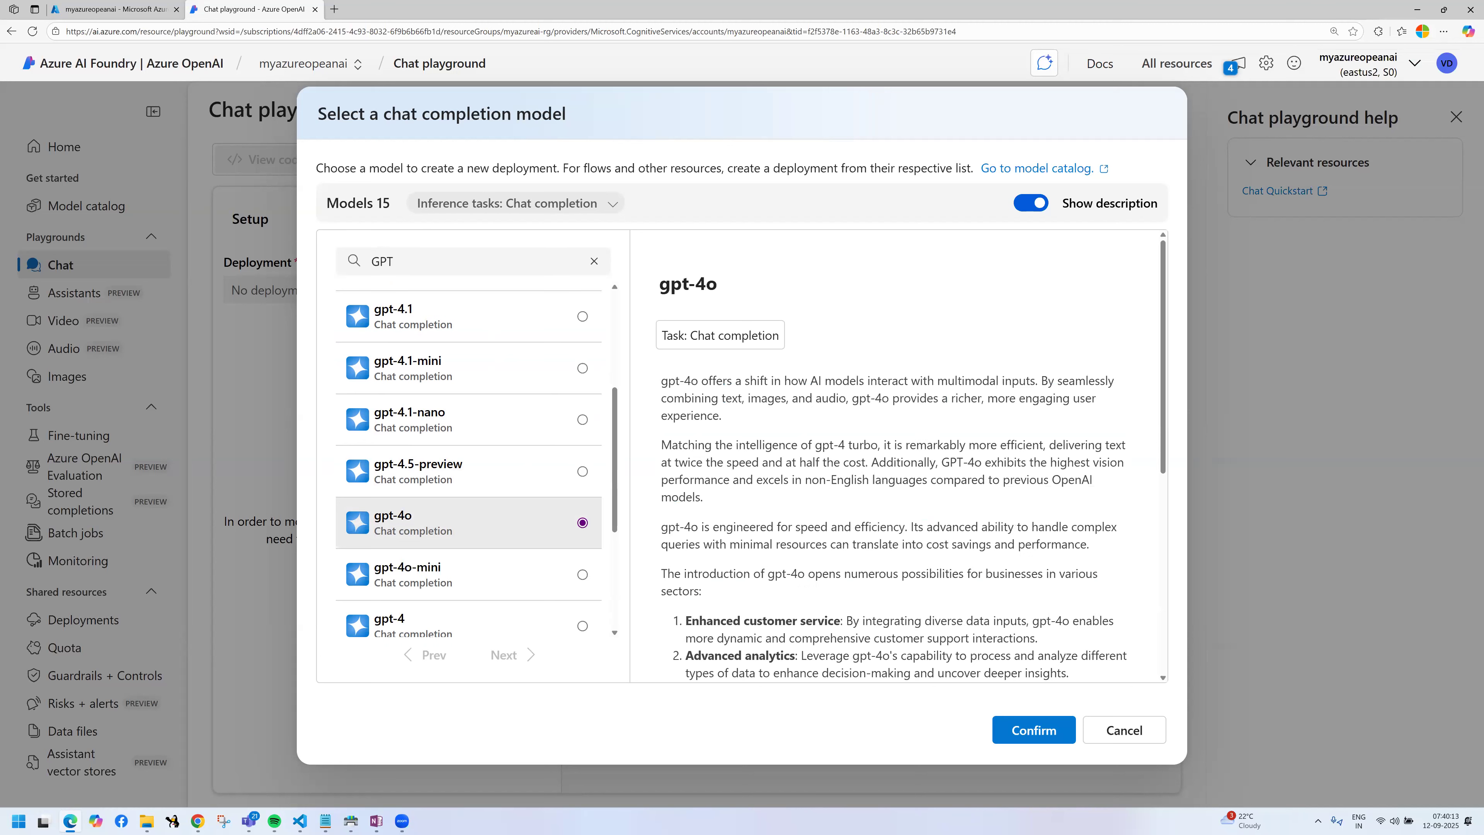
pyautogui.moveTo(657, 369)
pyautogui.mouseDown()
pyautogui.moveTo(756, 422)
pyautogui.moveTo(1107, 430)
pyautogui.mouseUp()
pyautogui.moveTo(830, 366); pyautogui.dragTo(1022, 350)
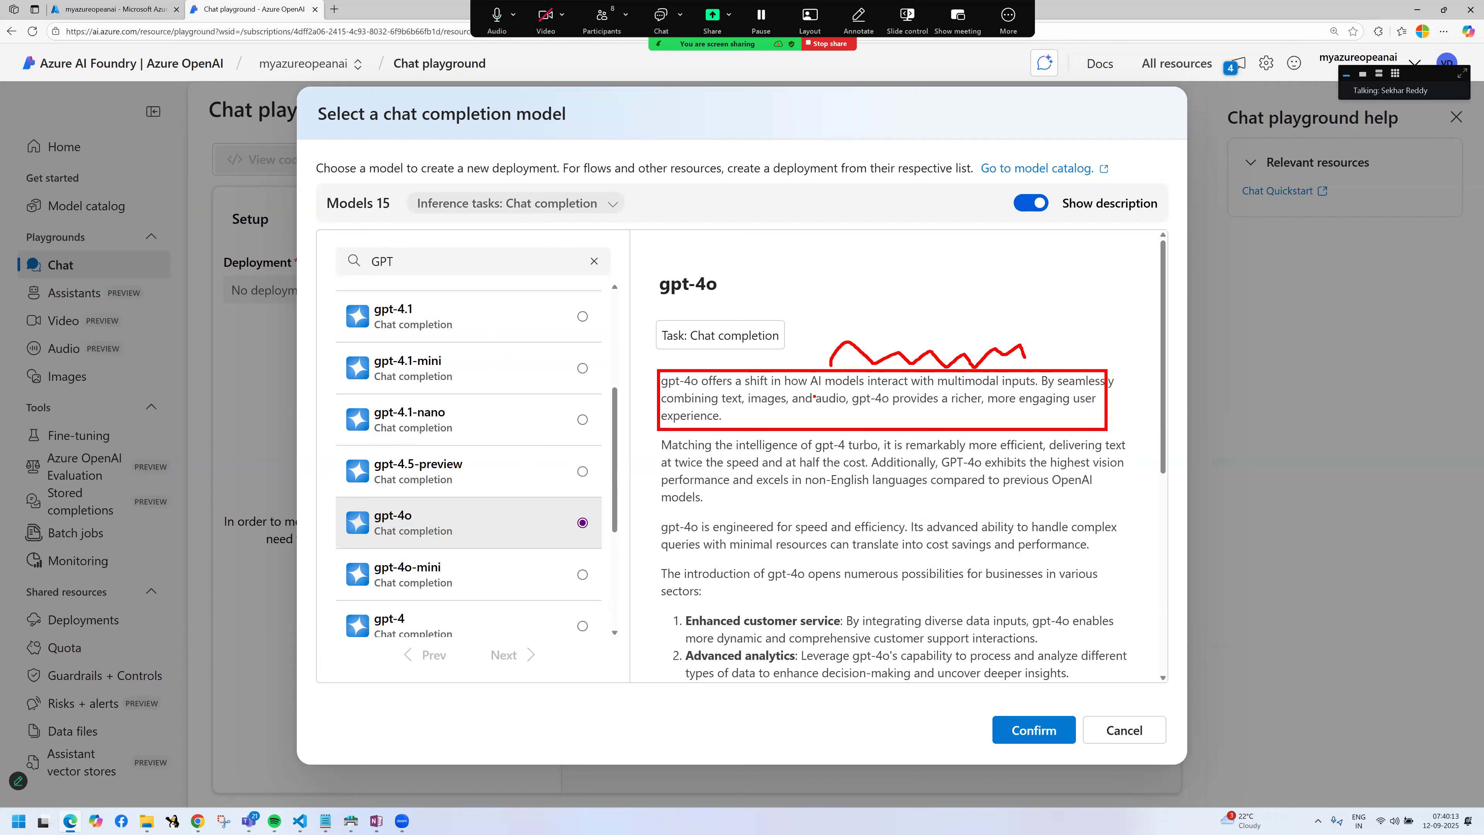
pyautogui.moveTo(662, 407)
pyautogui.mouseDown()
pyautogui.moveTo(736, 408)
pyautogui.moveTo(749, 425)
pyautogui.moveTo(753, 411)
pyautogui.moveTo(1090, 405)
pyautogui.mouseUp()
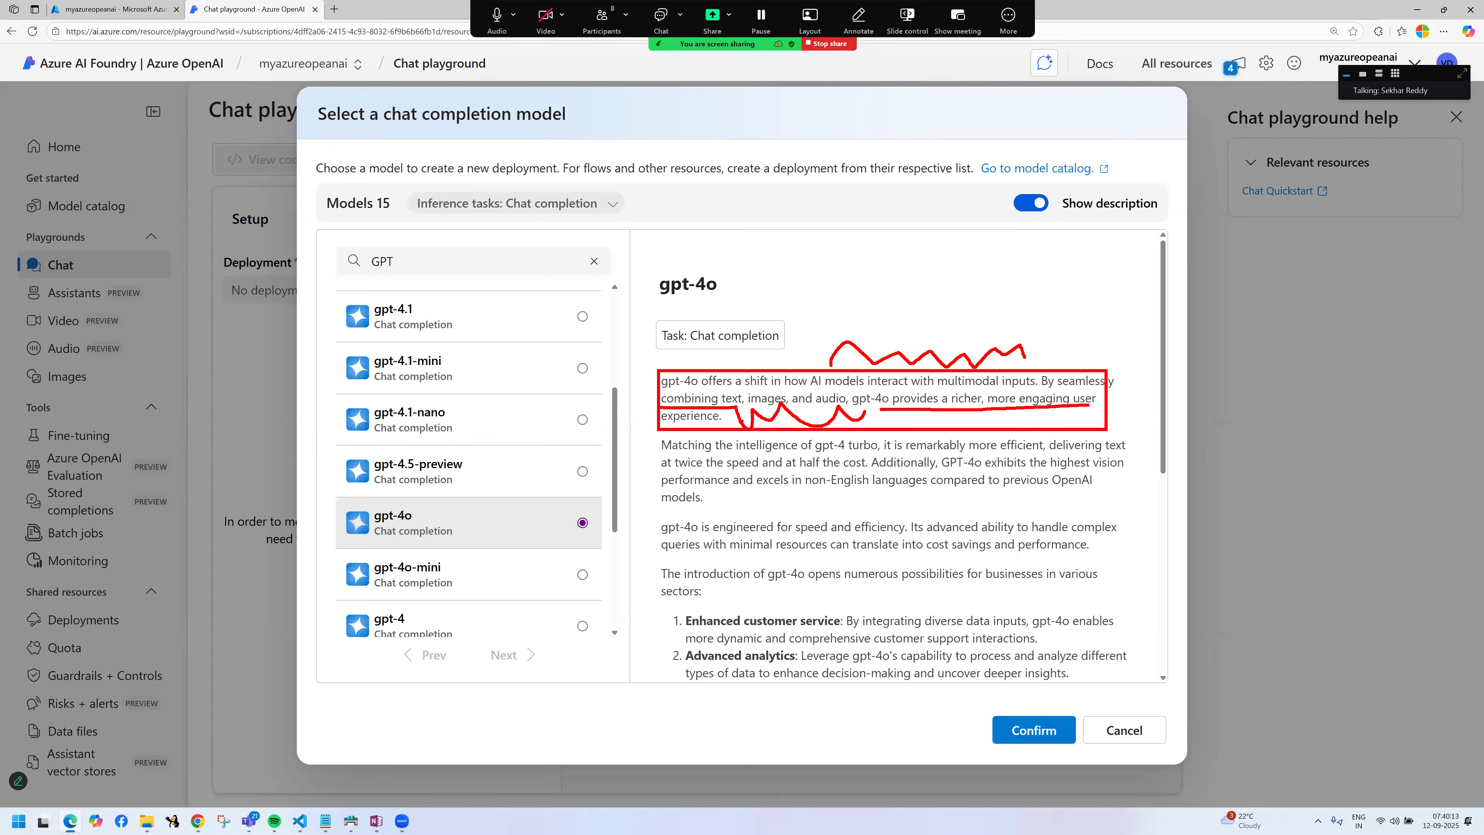
pyautogui.moveTo(669, 458)
pyautogui.mouseDown()
pyautogui.moveTo(993, 517)
pyautogui.moveTo(858, 491)
pyautogui.mouseUp()
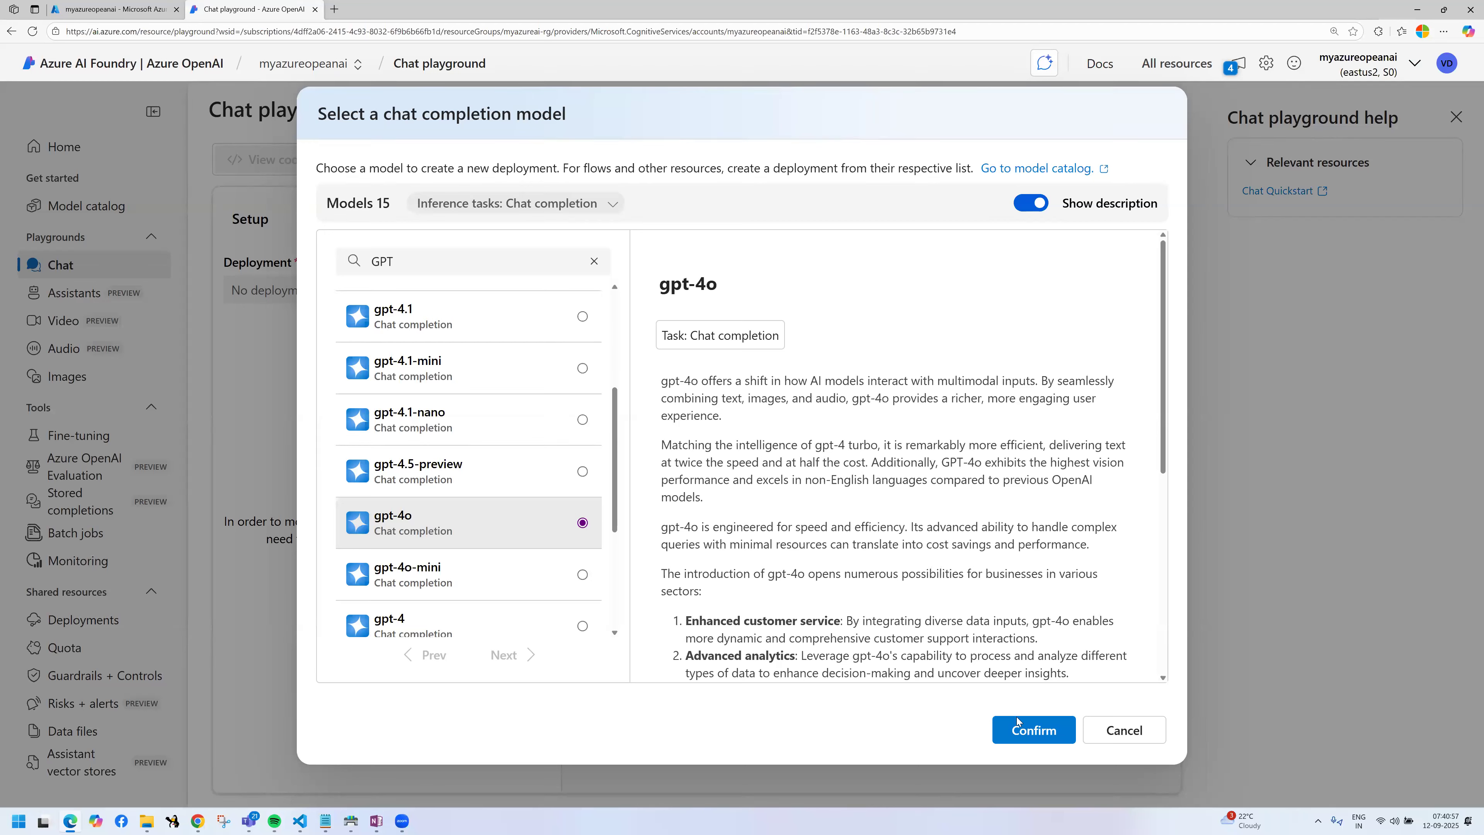
pyautogui.click(1021, 731)
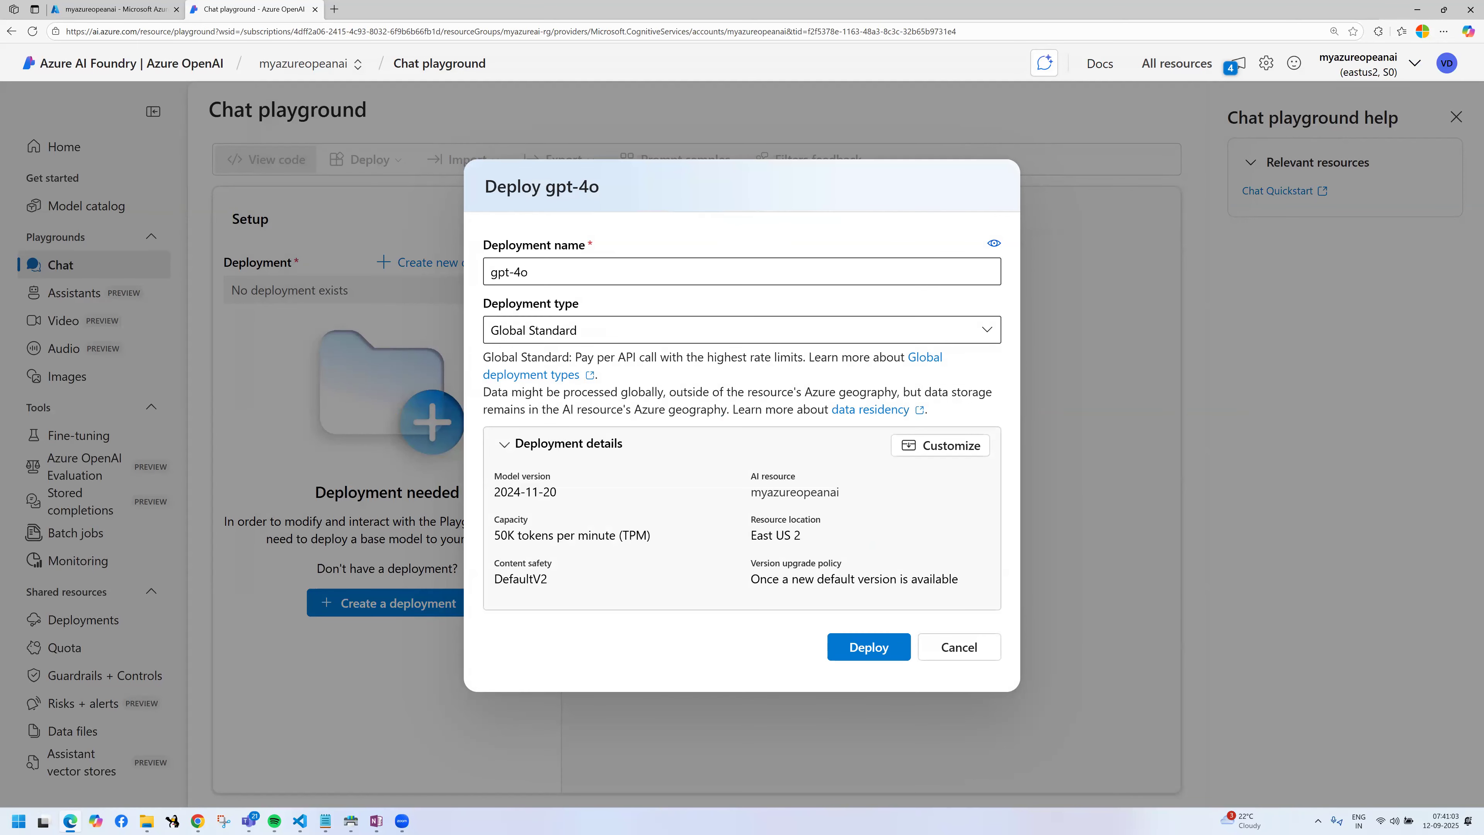
# Step: Mark the deployment name, model version, AI resource, resource location and capacity in the gpt-4o deployment details with rectangle and pen annotations
pyautogui.moveTo(472, 256)
pyautogui.mouseDown()
pyautogui.moveTo(588, 286)
pyautogui.moveTo(602, 252)
pyautogui.mouseUp()
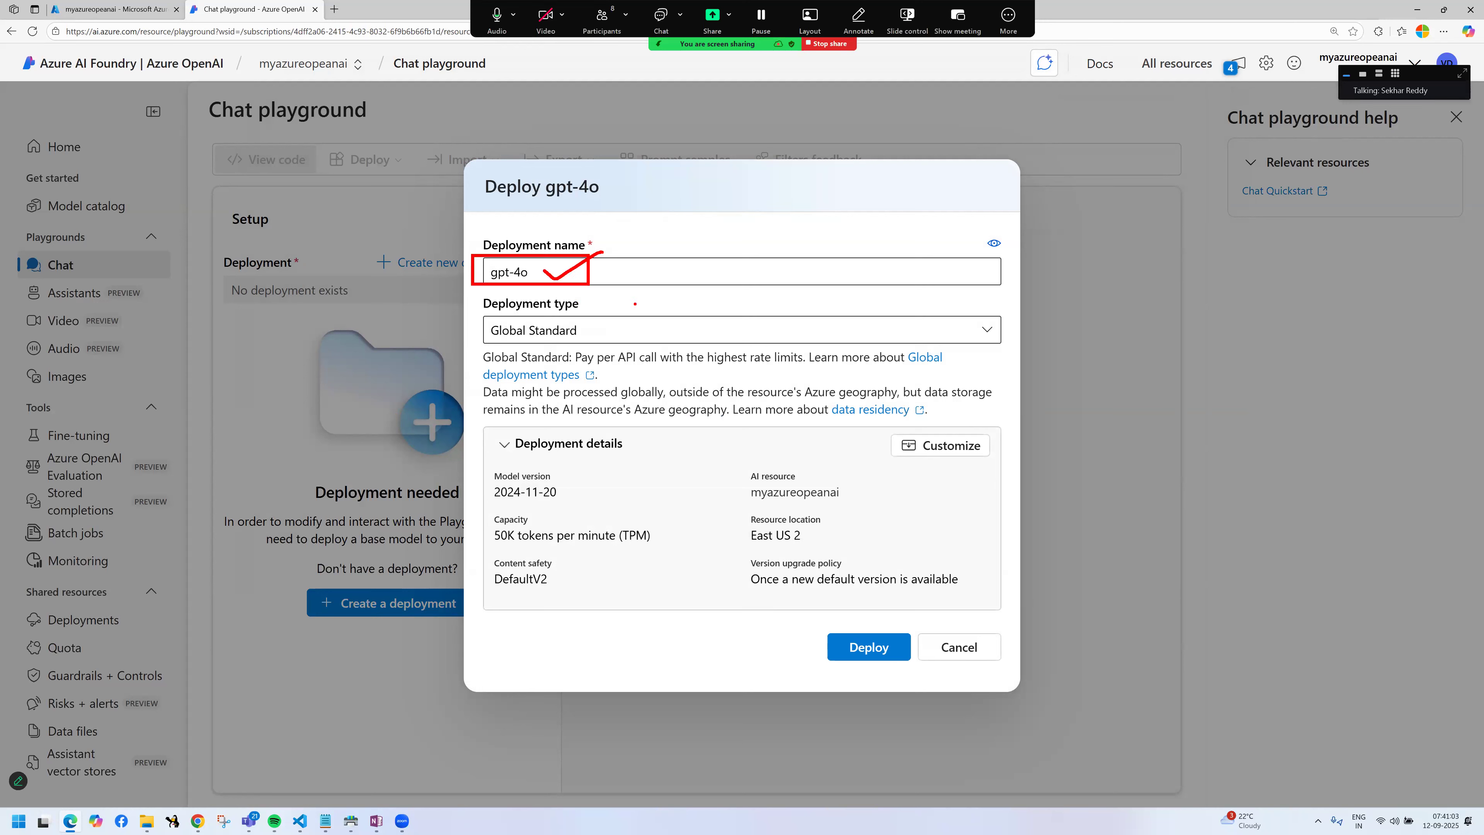
pyautogui.moveTo(489, 457); pyautogui.dragTo(584, 507)
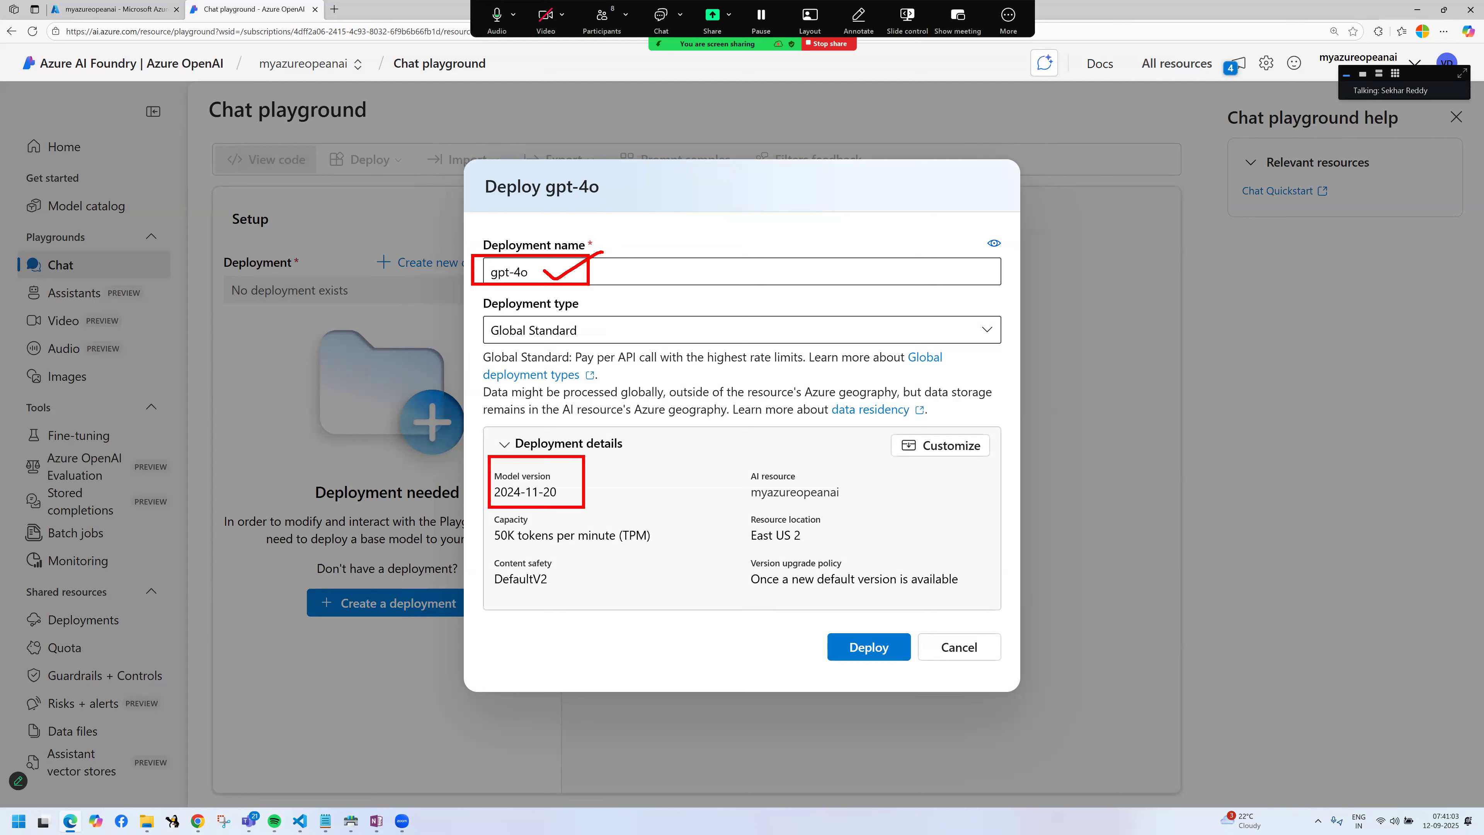
pyautogui.moveTo(500, 463)
pyautogui.mouseDown()
pyautogui.moveTo(533, 430)
pyautogui.moveTo(541, 468)
pyautogui.moveTo(570, 434)
pyautogui.moveTo(572, 473)
pyautogui.mouseUp()
pyautogui.moveTo(735, 477); pyautogui.dragTo(861, 505)
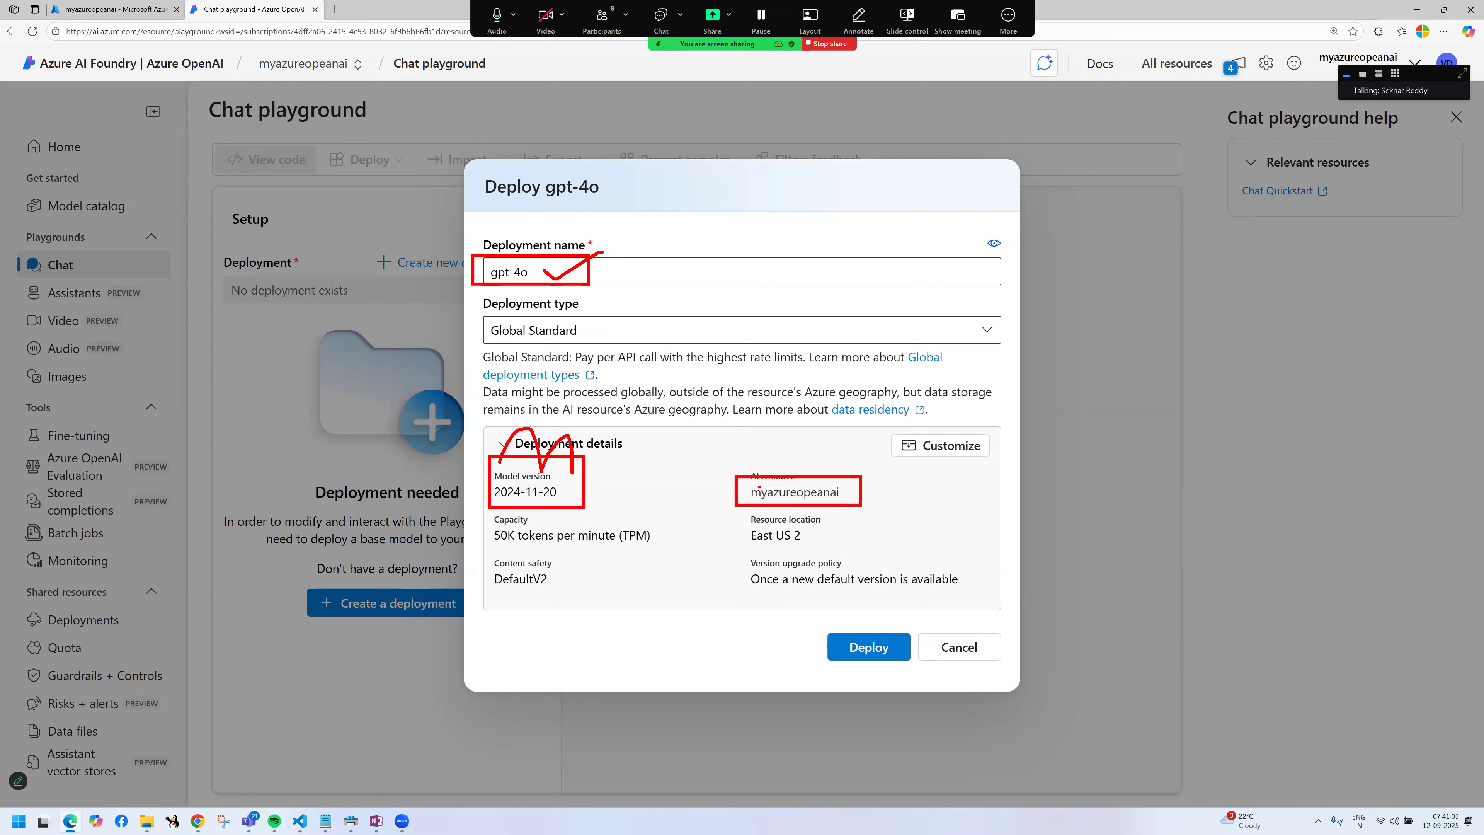
pyautogui.moveTo(758, 470); pyautogui.dragTo(815, 466)
pyautogui.moveTo(743, 521); pyautogui.dragTo(821, 553)
pyautogui.moveTo(491, 508)
pyautogui.mouseDown()
pyautogui.moveTo(550, 554)
pyautogui.moveTo(633, 556)
pyautogui.moveTo(675, 510)
pyautogui.moveTo(492, 508)
pyautogui.mouseUp()
pyautogui.moveTo(590, 546)
pyautogui.mouseDown()
pyautogui.moveTo(596, 573)
pyautogui.moveTo(610, 563)
pyautogui.mouseUp()
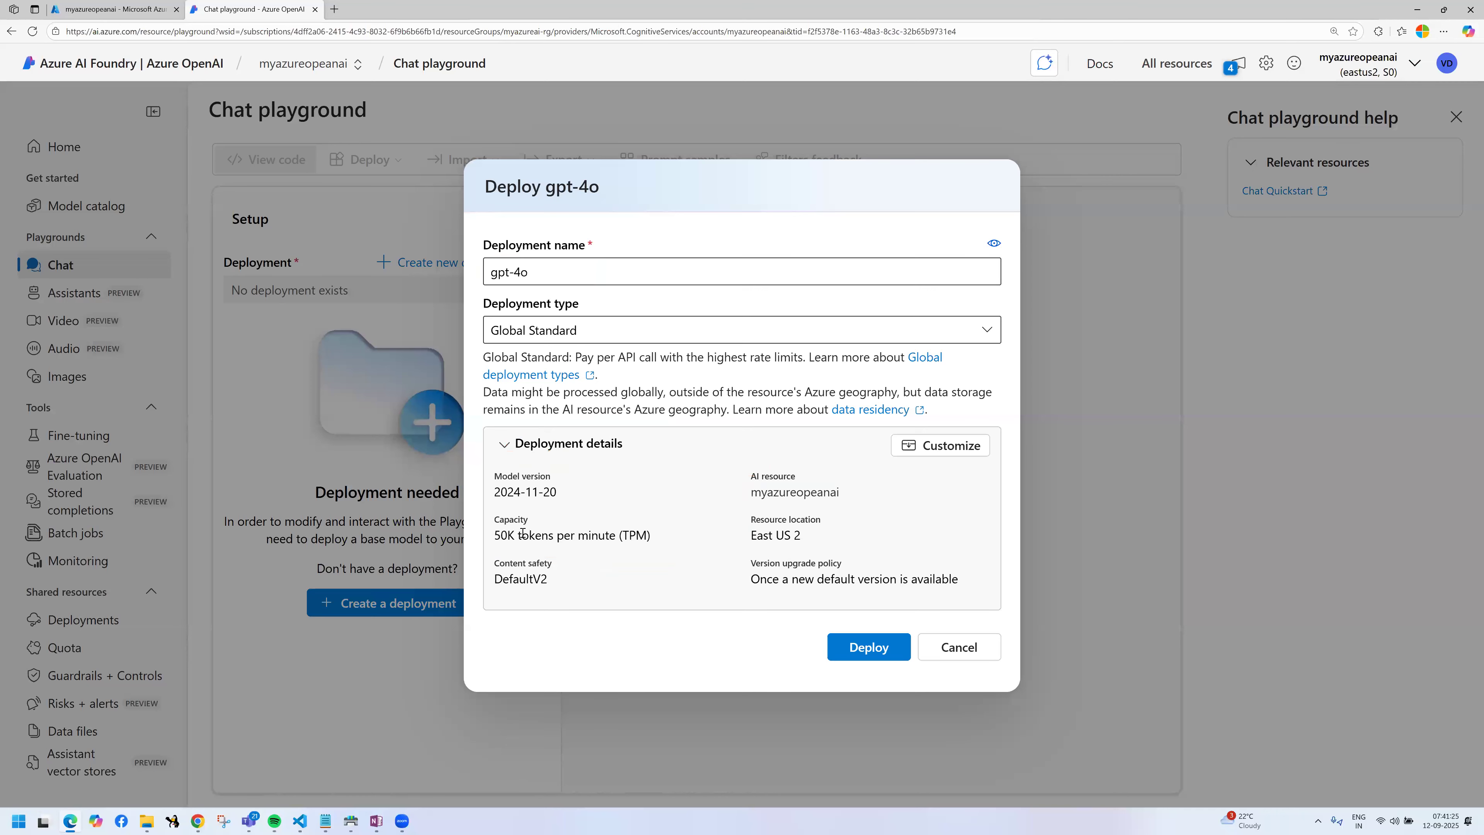
# Step: Highlight the tokens-per-minute capacity in the deployment details and deploy gpt-4o with the Global Standard type
pyautogui.moveTo(652, 535); pyautogui.dragTo(493, 535)
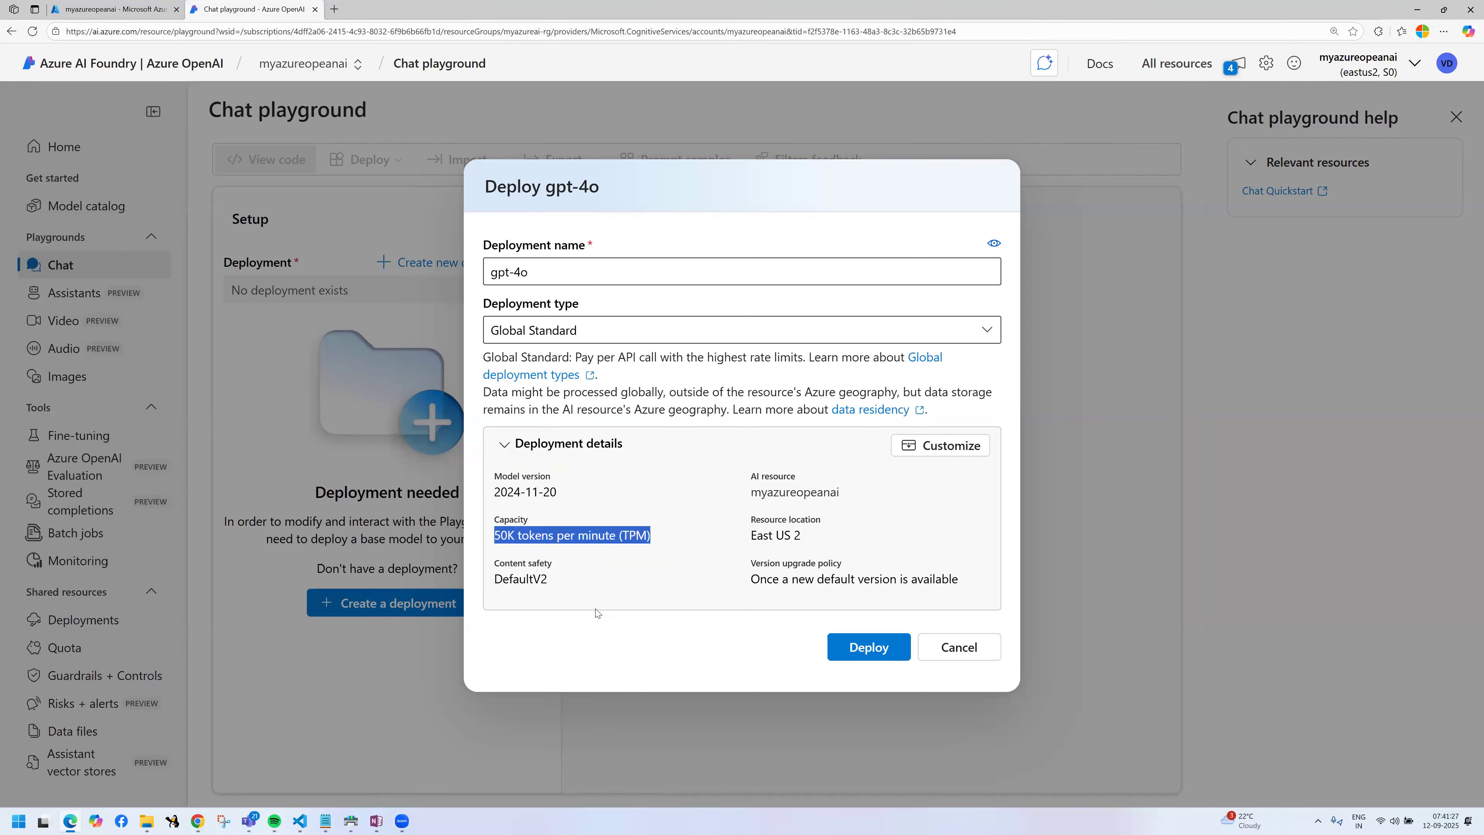
pyautogui.click(675, 600)
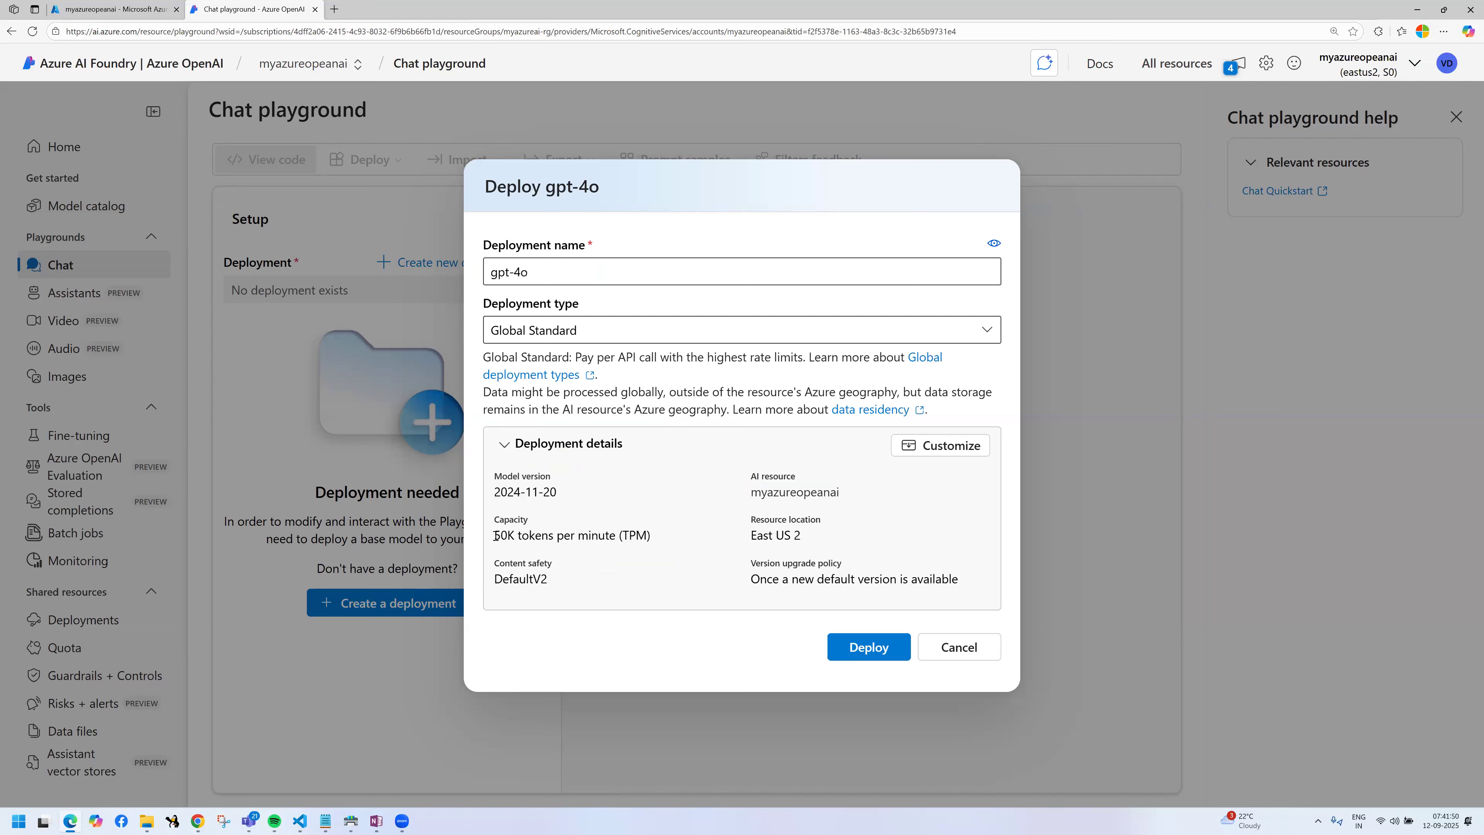
pyautogui.moveTo(494, 536); pyautogui.dragTo(649, 537)
pyautogui.click(650, 537)
pyautogui.moveTo(606, 533); pyautogui.dragTo(869, 651)
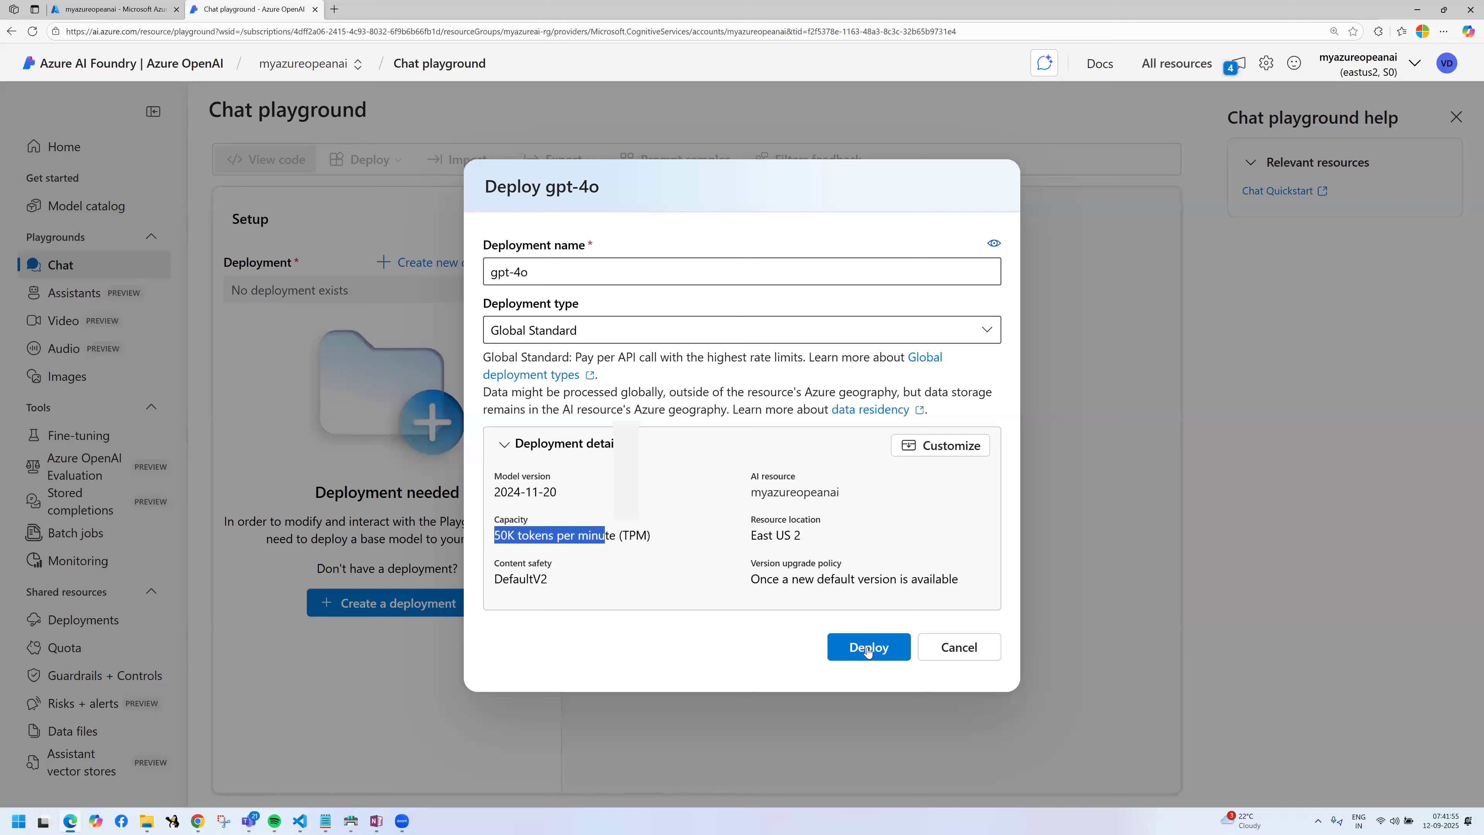
pyautogui.click(869, 647)
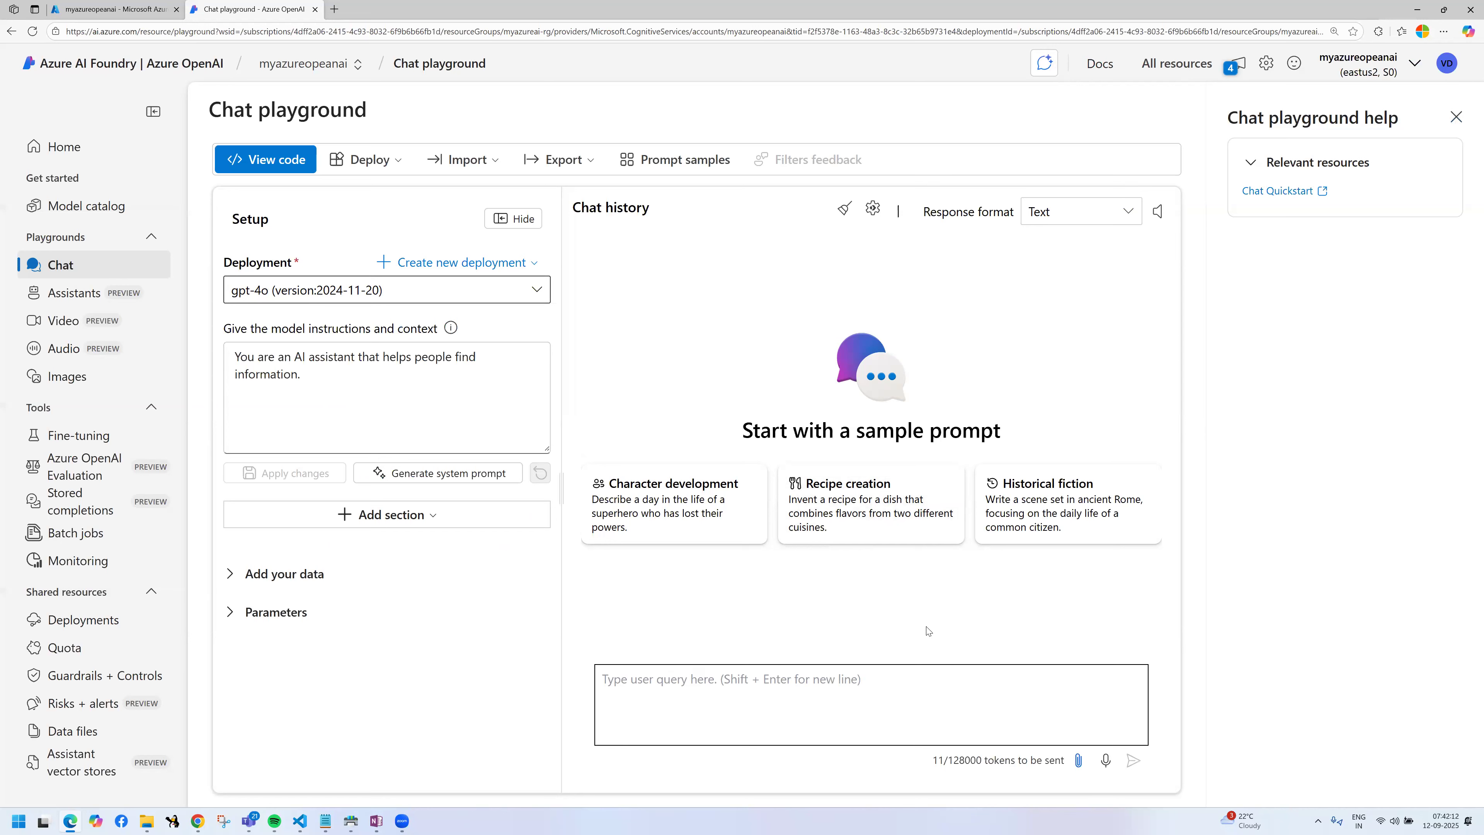
# Step: Ask the deployed gpt-4o model "what is azure" and look through its answer
pyautogui.click(882, 686)
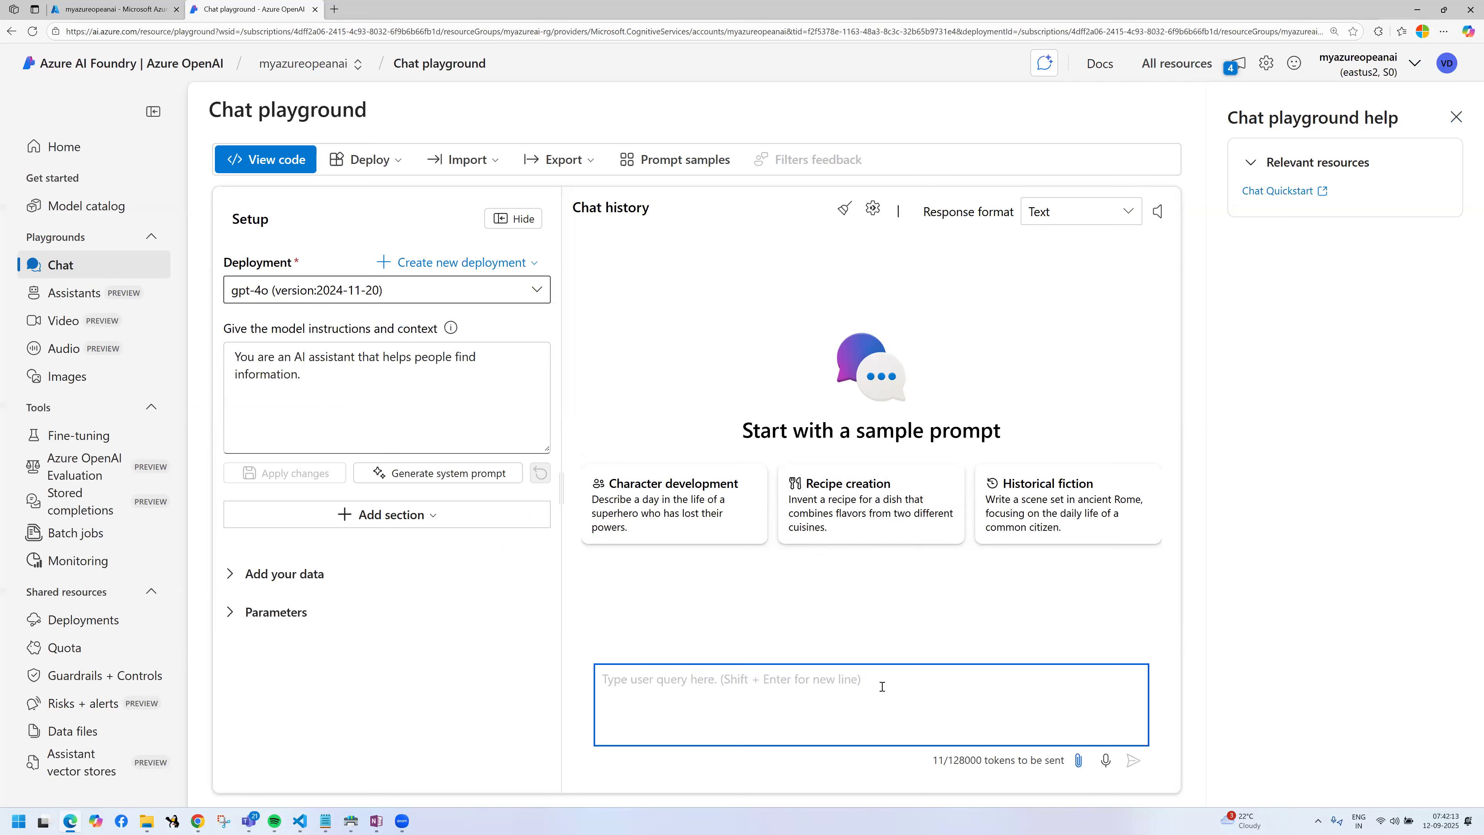
pyautogui.write('what is ')
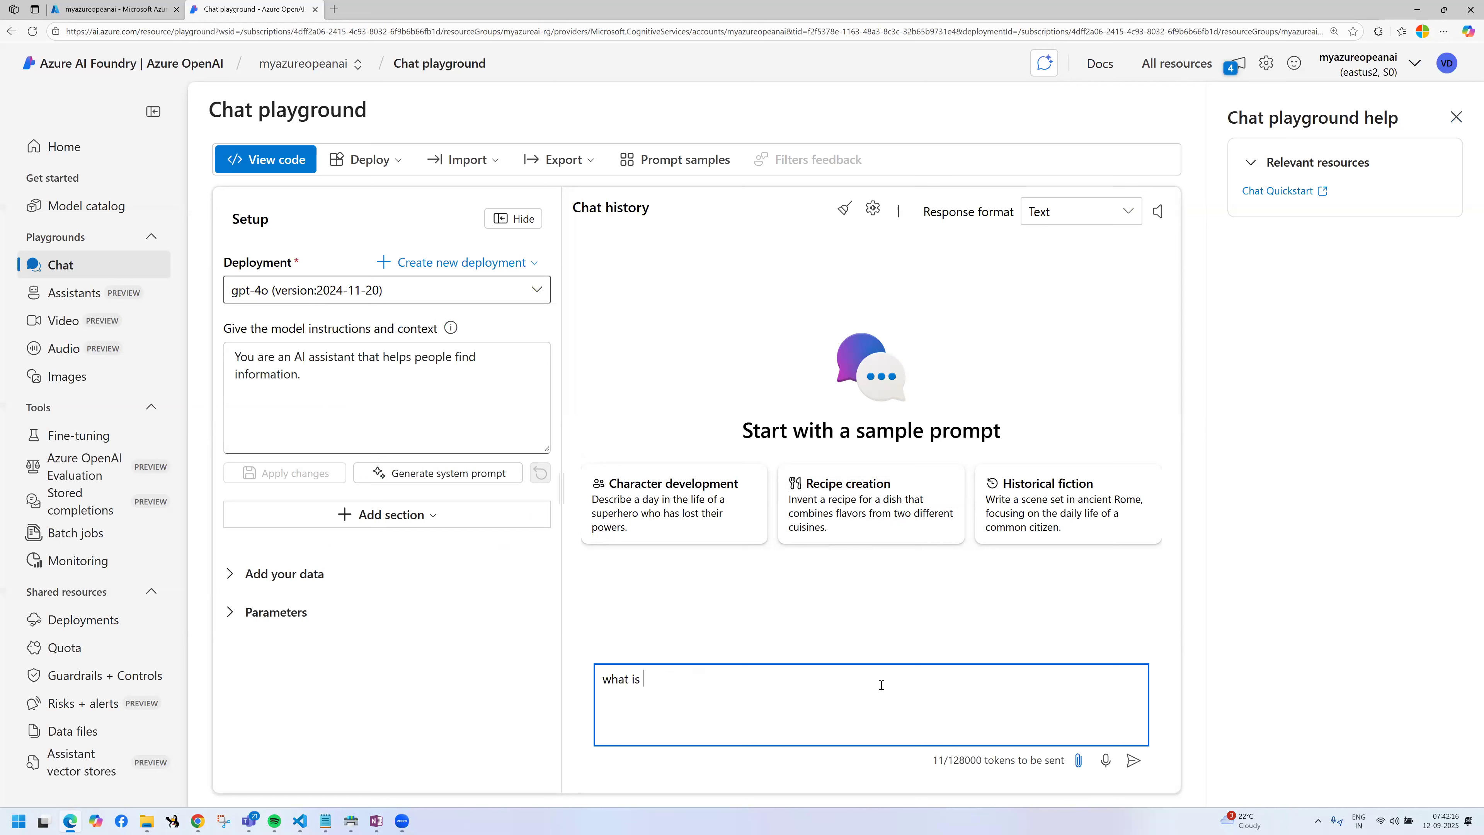
pyautogui.write('azure')
pyautogui.press('Return')
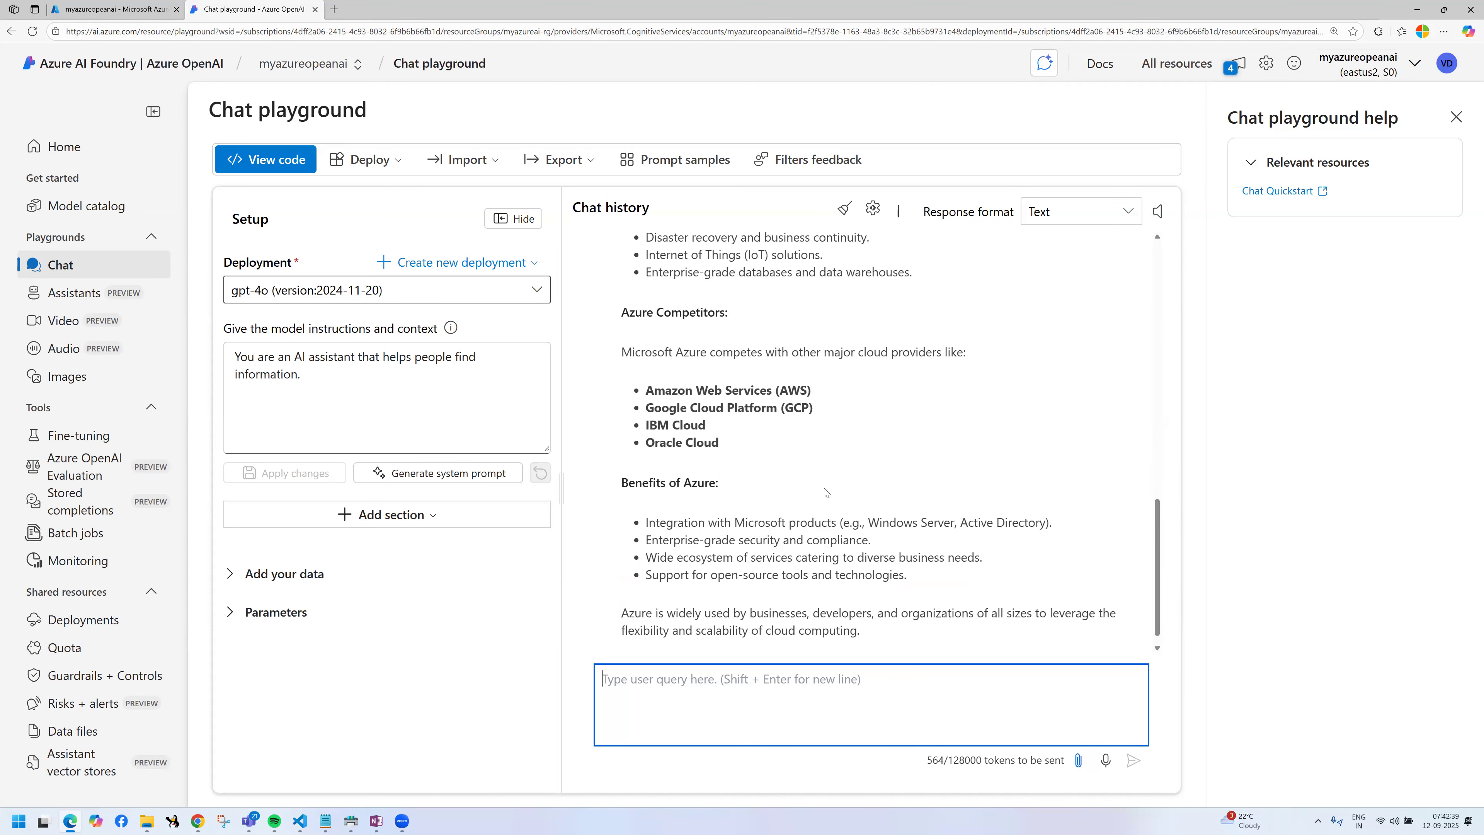
pyautogui.scroll(10, 825, 493)
pyautogui.scroll(5, 826, 492)
pyautogui.scroll(-15, 818, 526)
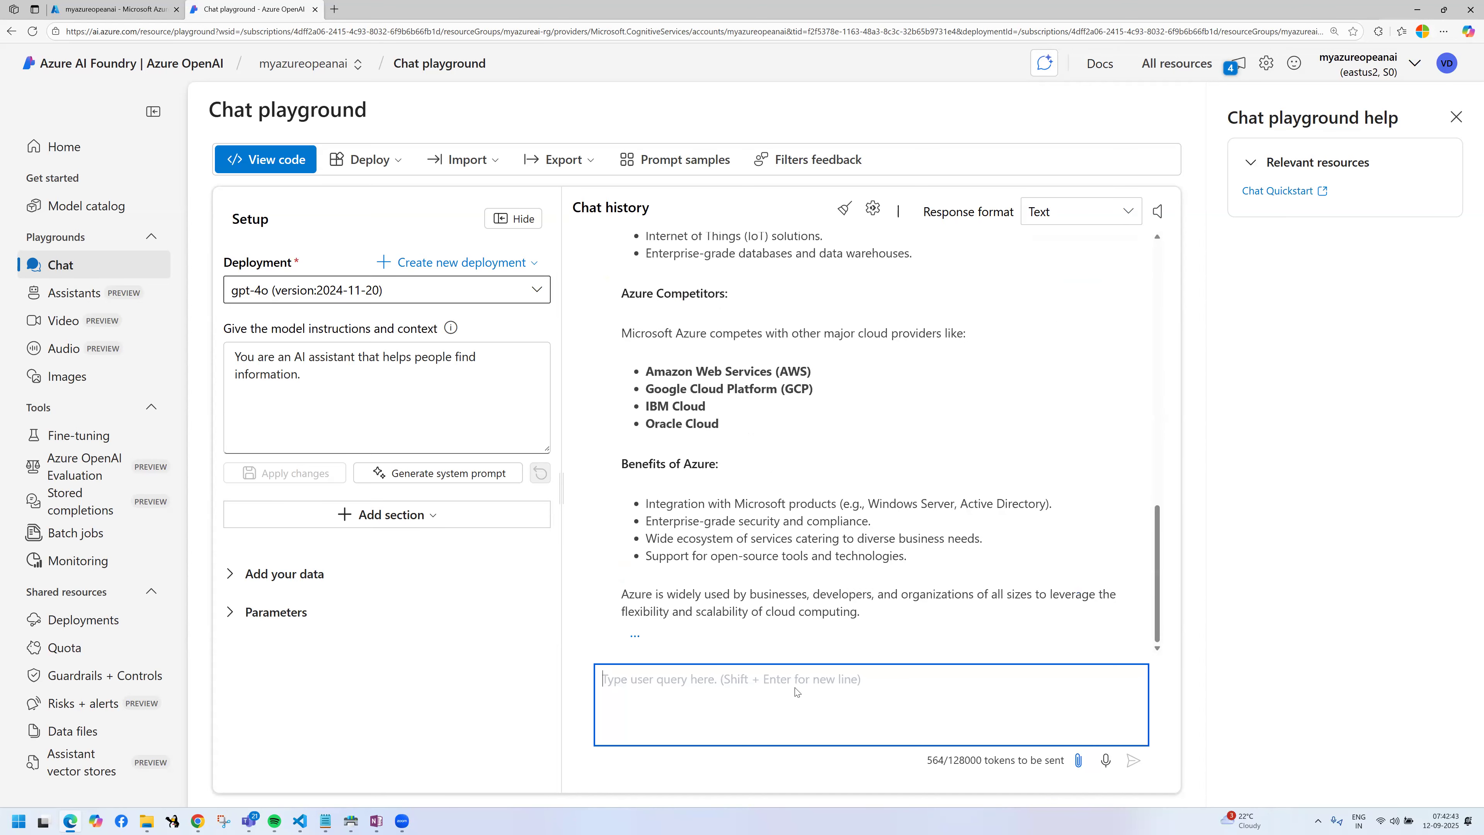
# Step: Ask the model "what is aws" in the same chat session
pyautogui.write('what i')
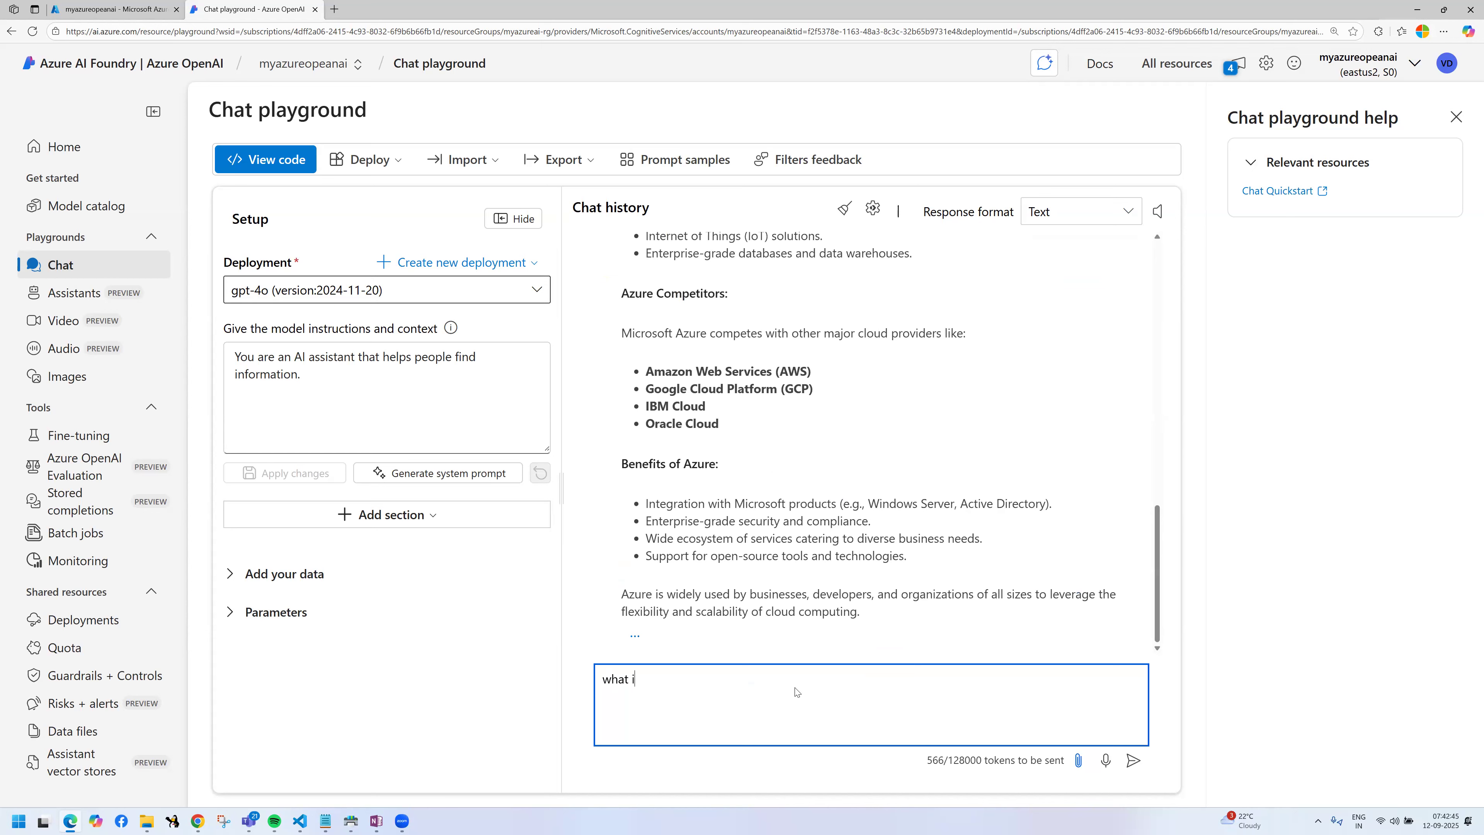
pyautogui.write('s aws')
pyautogui.press('Return')
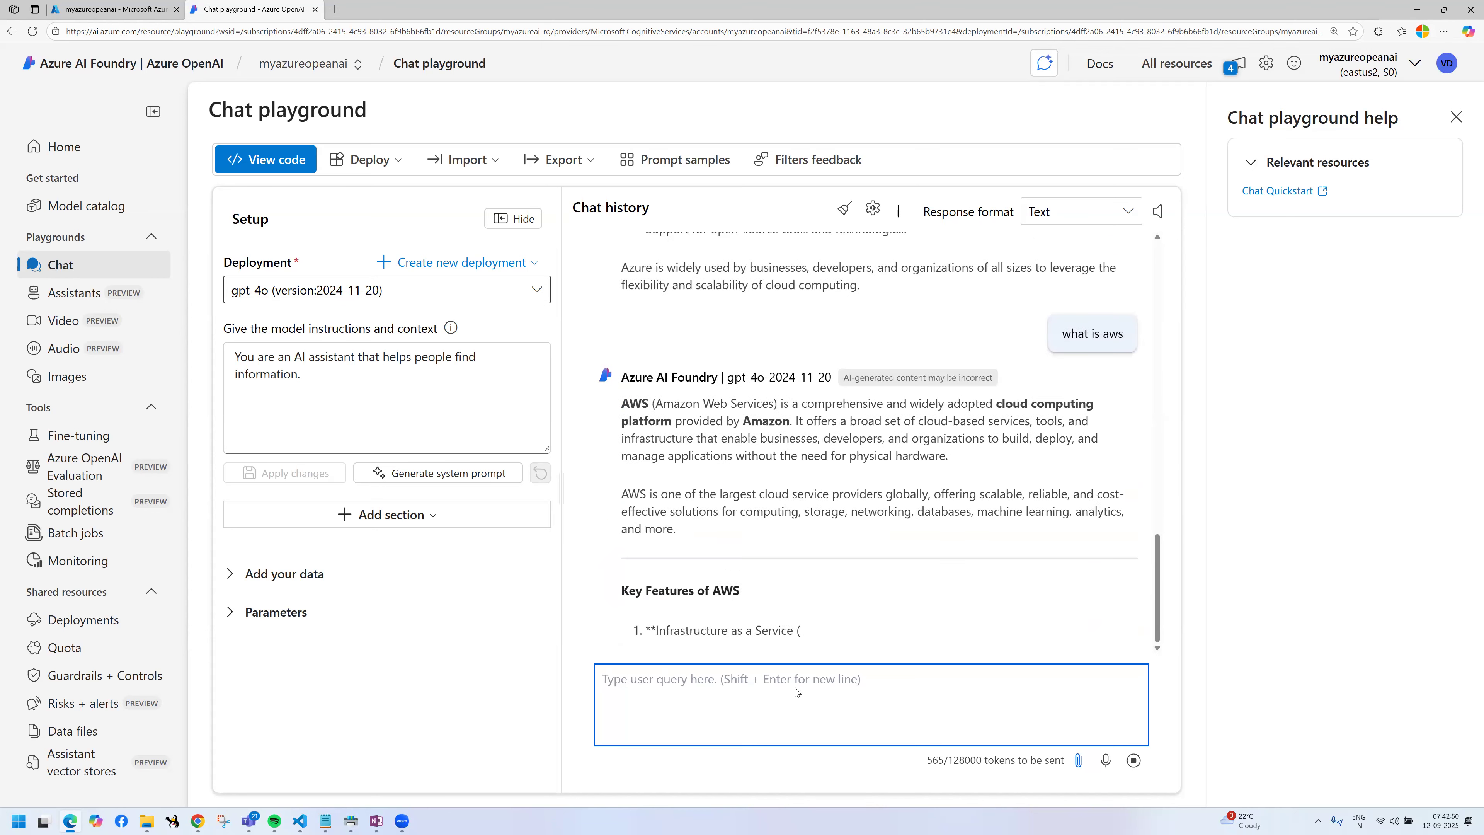
# Step: Ask the model "what is google" as a follow-up question in the chat
pyautogui.write('wh')
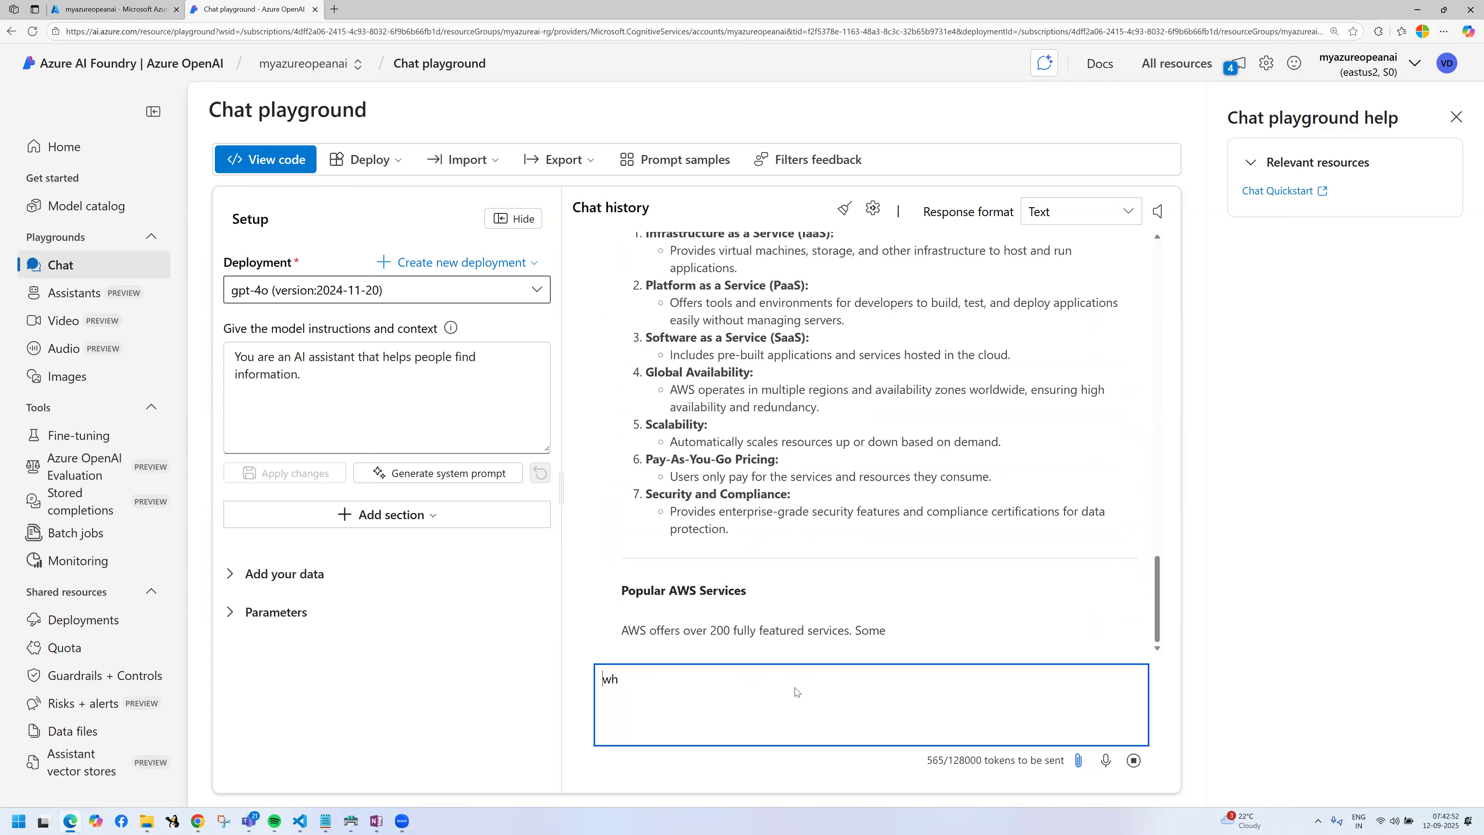
pyautogui.write('at is')
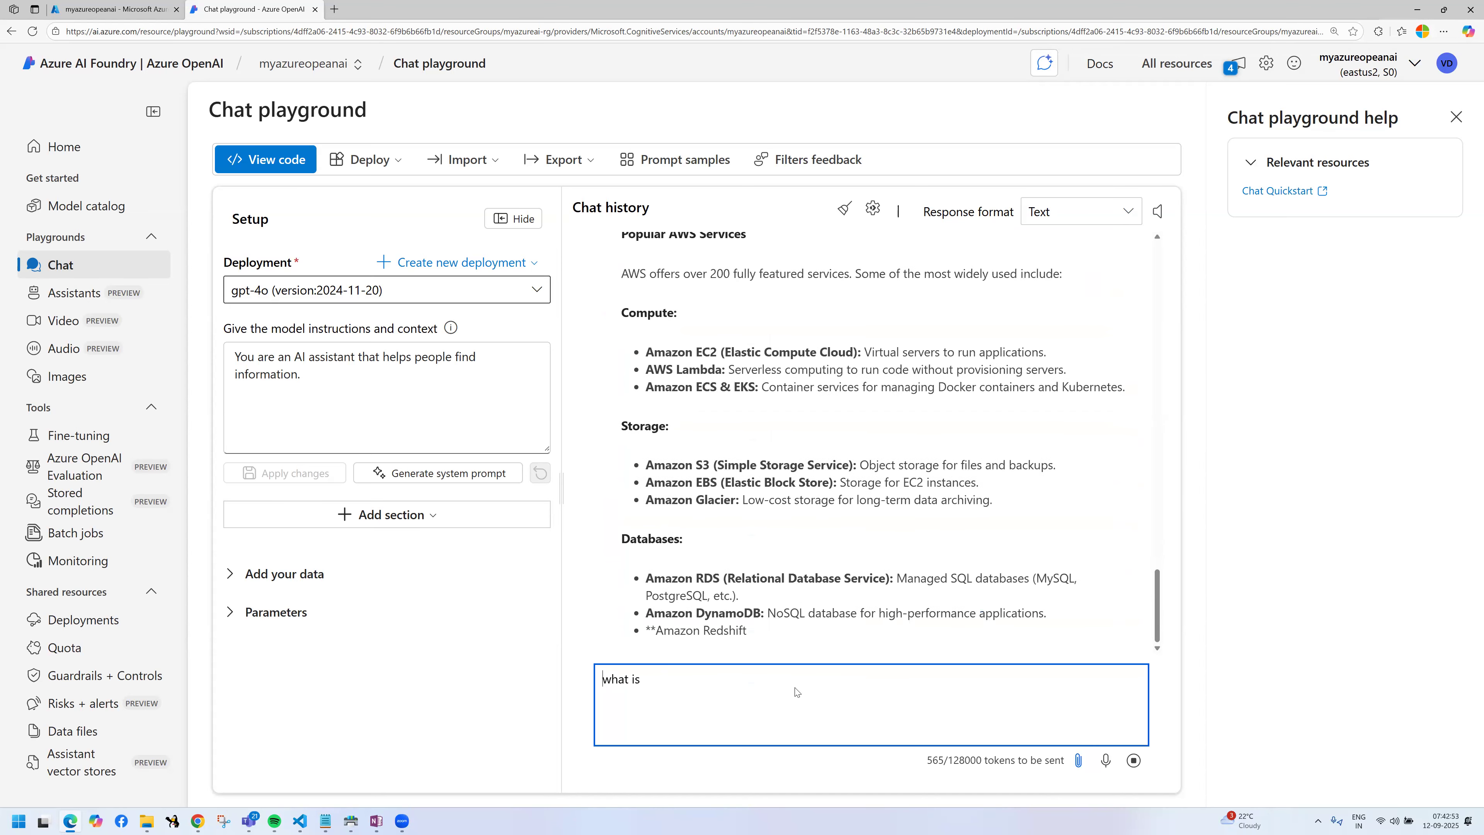
pyautogui.write(' goo')
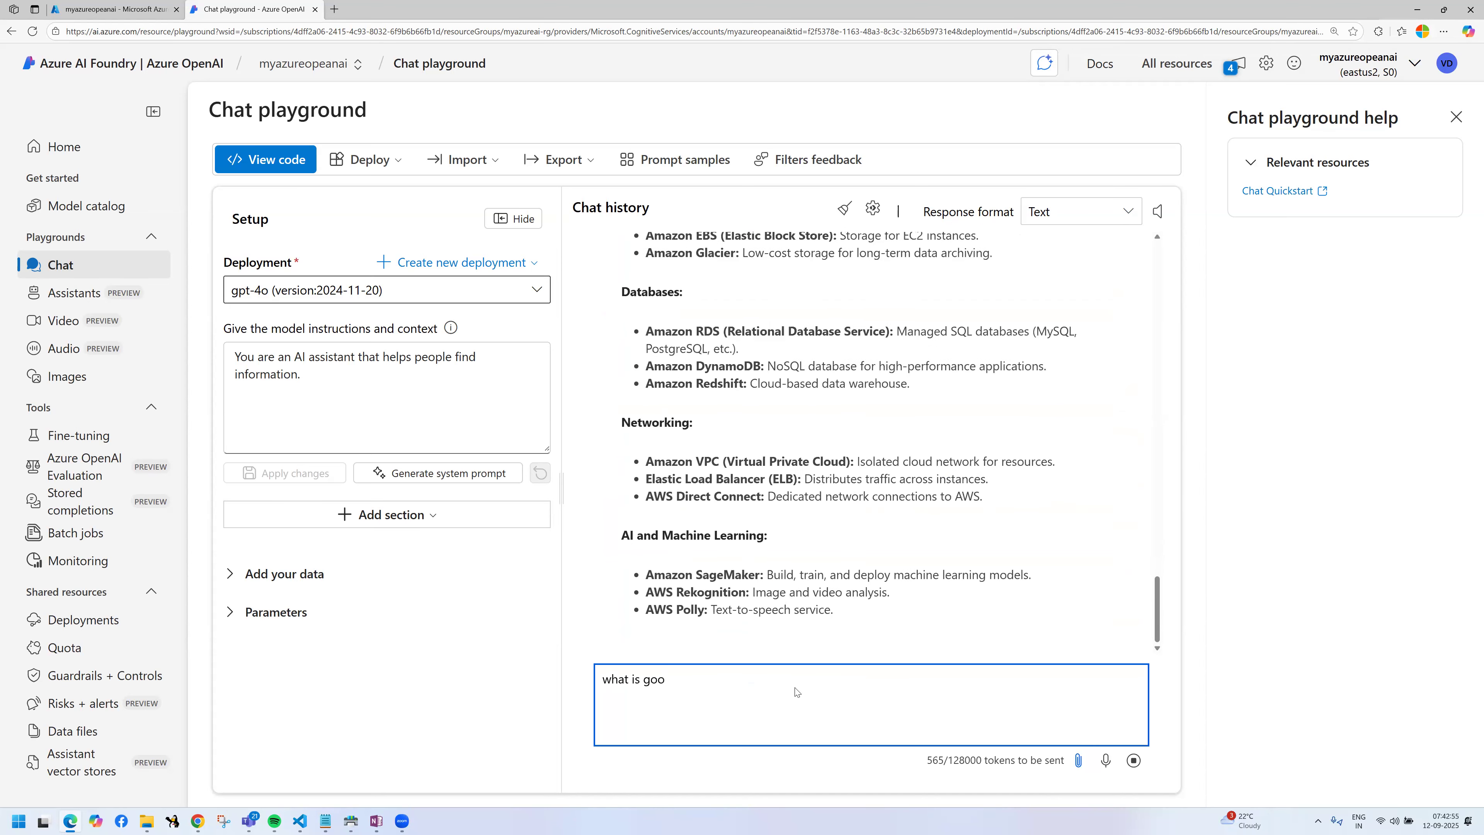
pyautogui.write('gle.com')
pyautogui.press('BackSpace')
pyautogui.press('BackSpace')
pyautogui.press('BackSpace')
pyautogui.press('BackSpace')
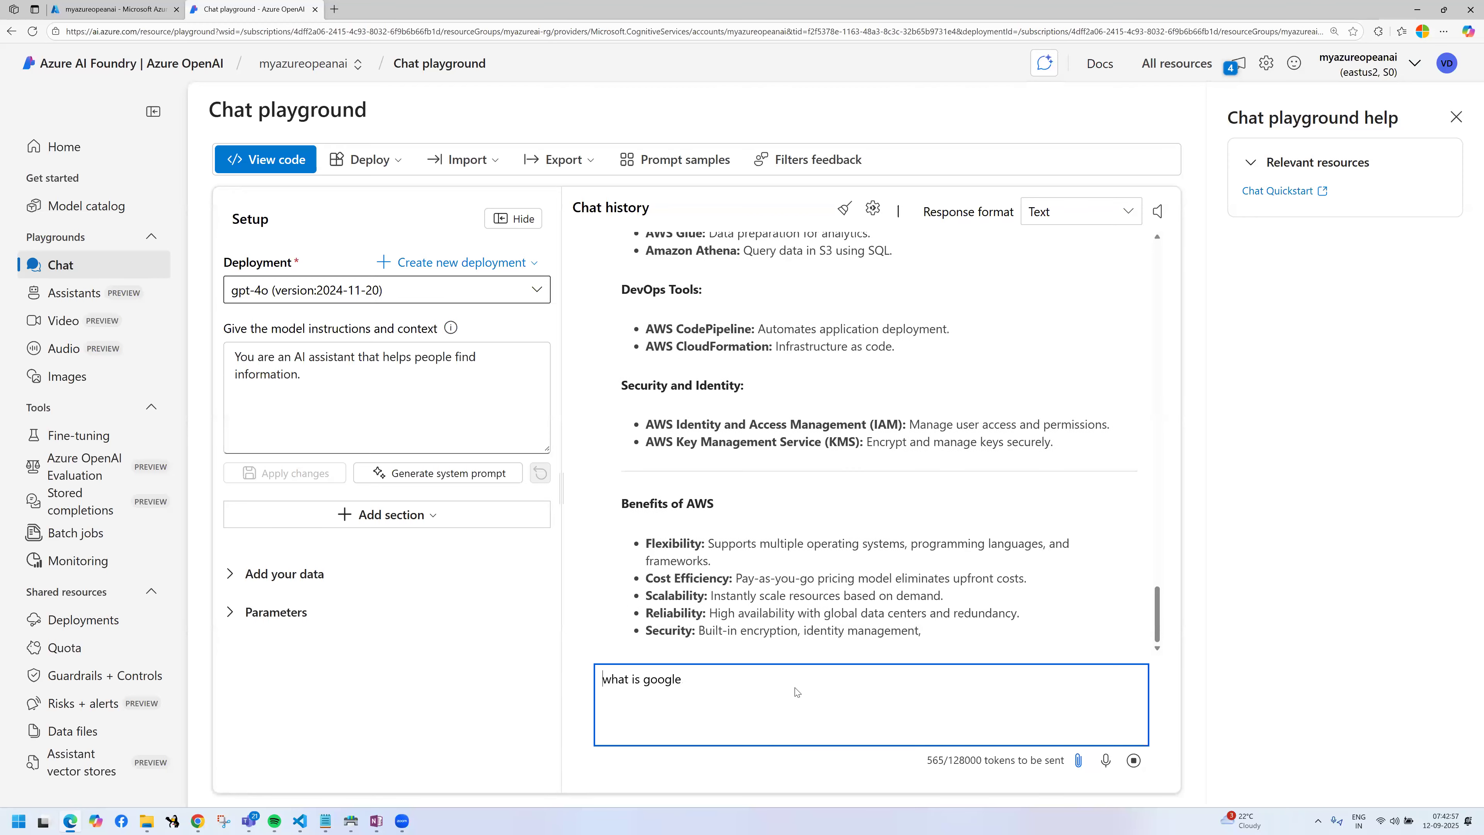
pyautogui.press('Return')
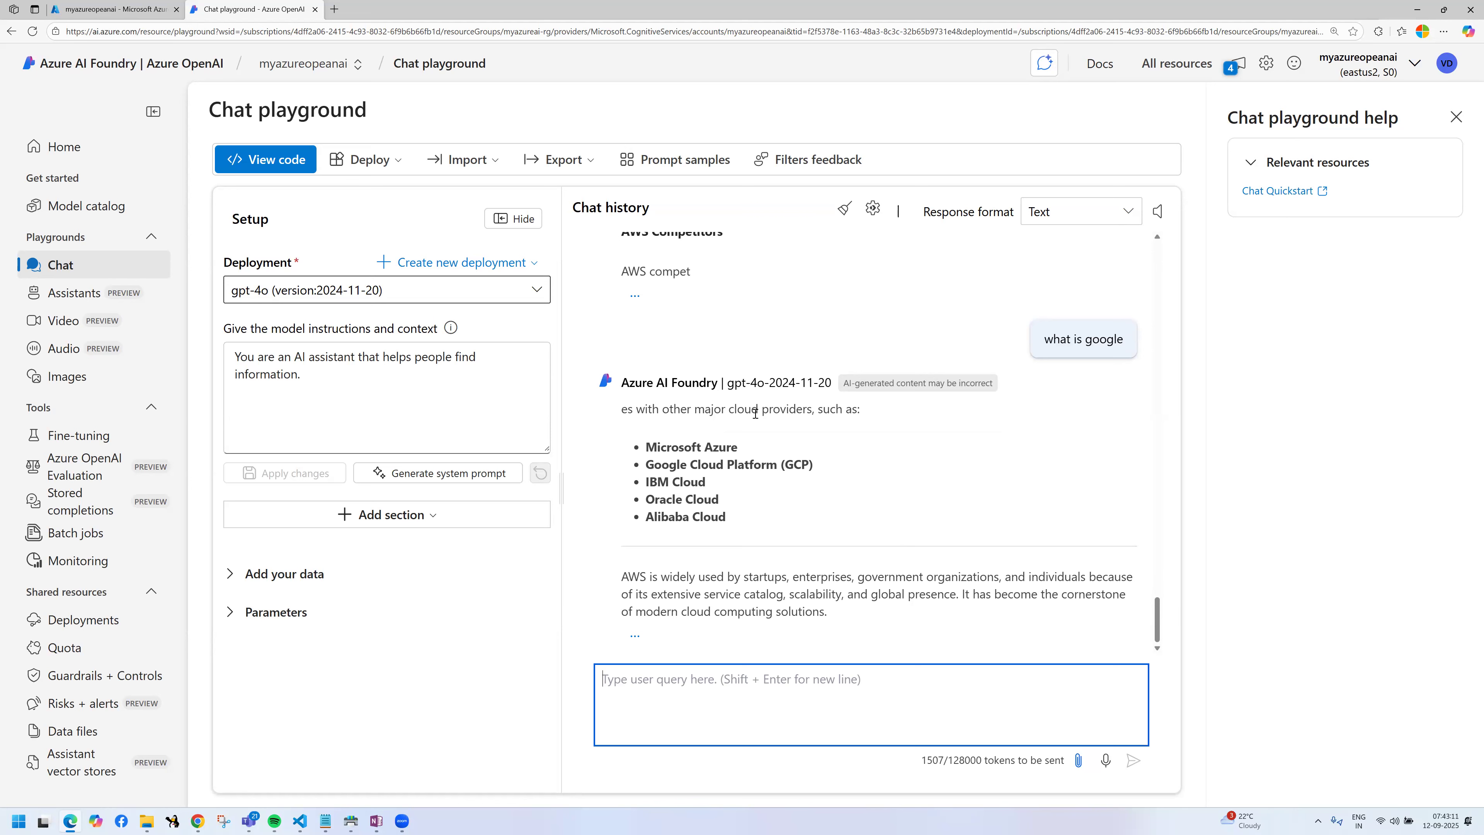
# Step: Highlight the default model instructions for review and place the cursor at the end of the text
pyautogui.click(331, 386)
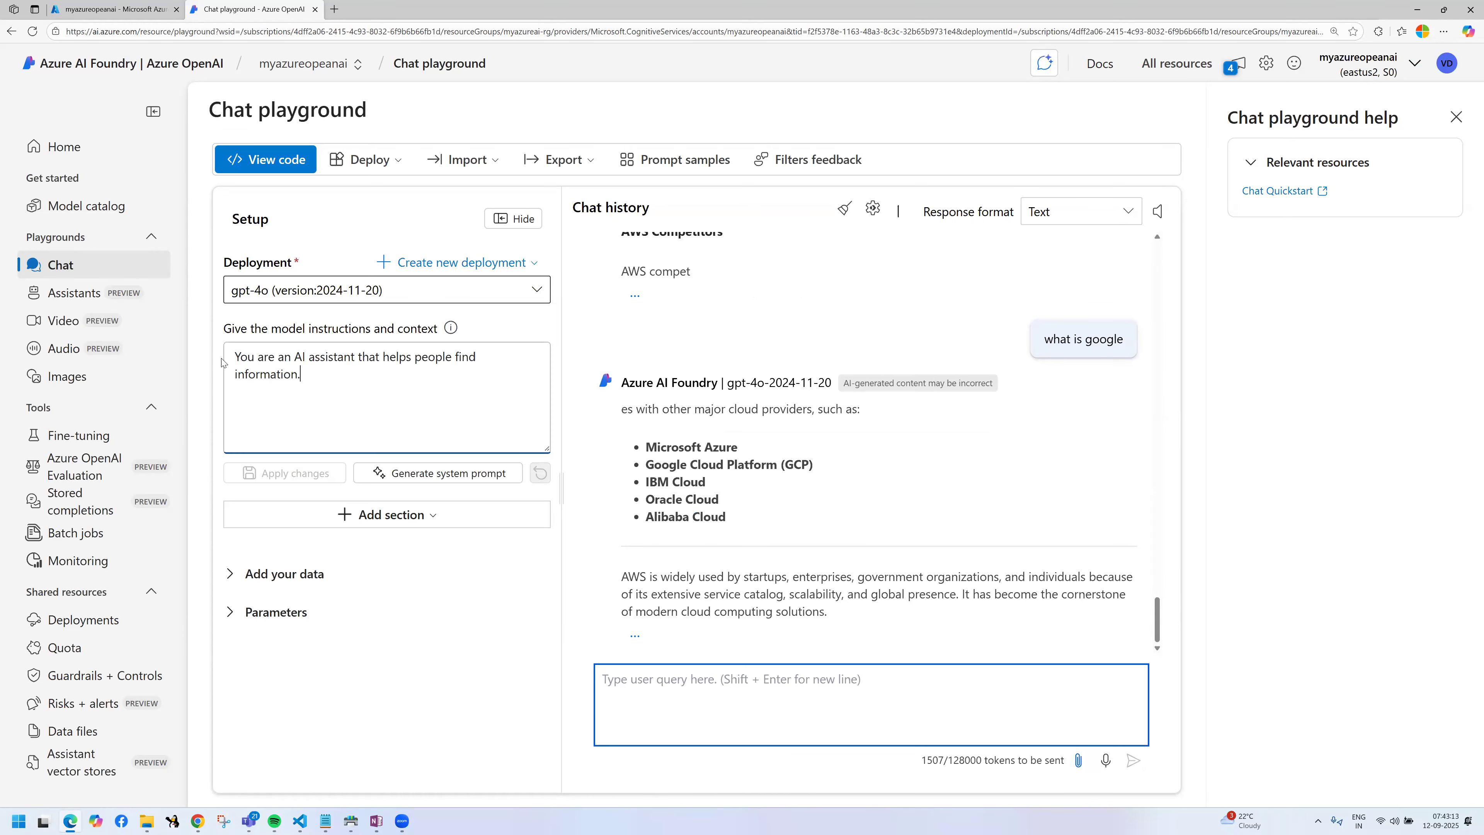
pyautogui.hotkey('ctrl', 'a')
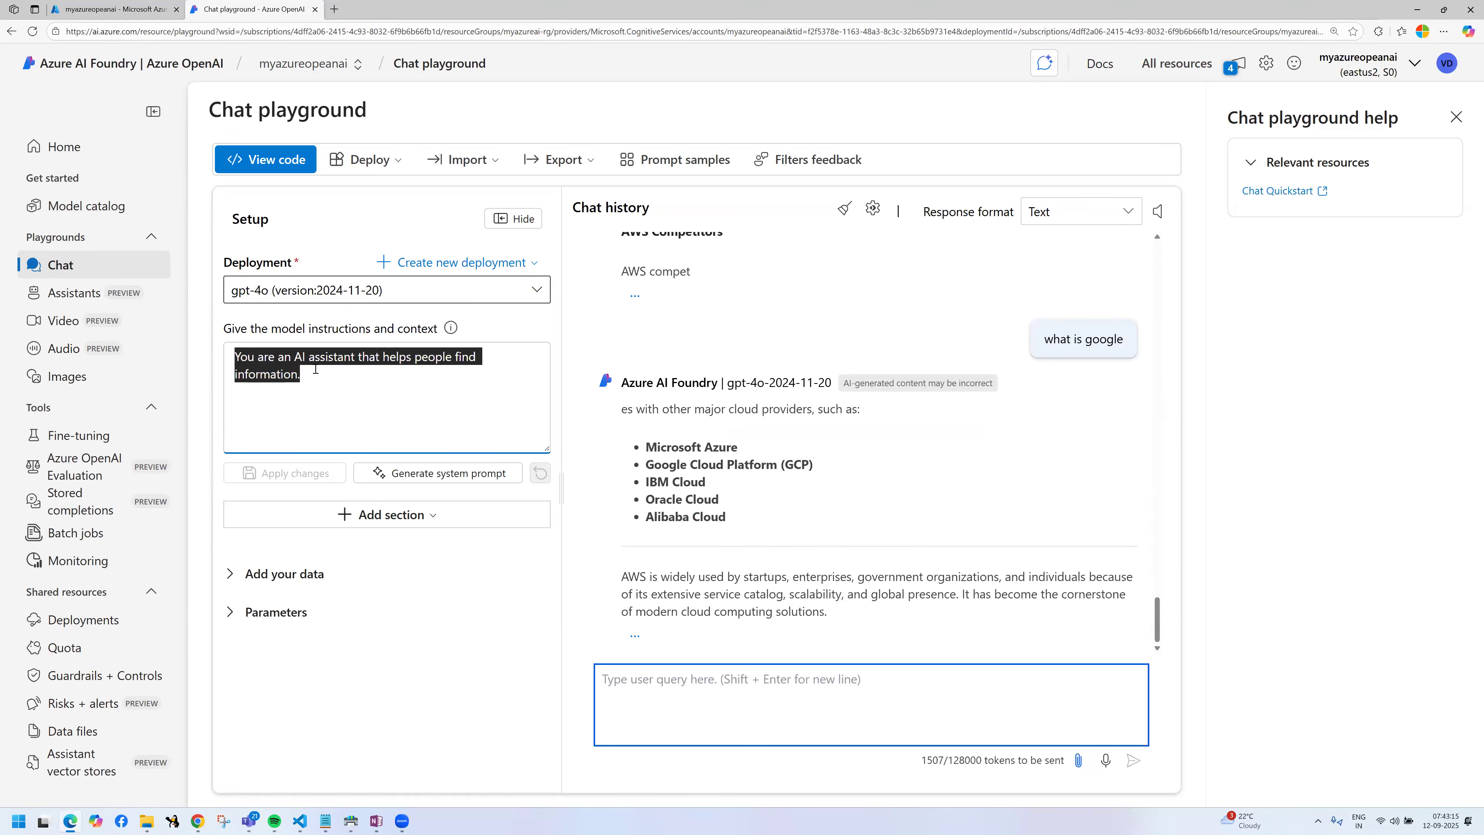
pyautogui.moveTo(316, 368); pyautogui.dragTo(371, 383)
pyautogui.click(300, 375)
pyautogui.click(248, 359)
pyautogui.click(371, 383)
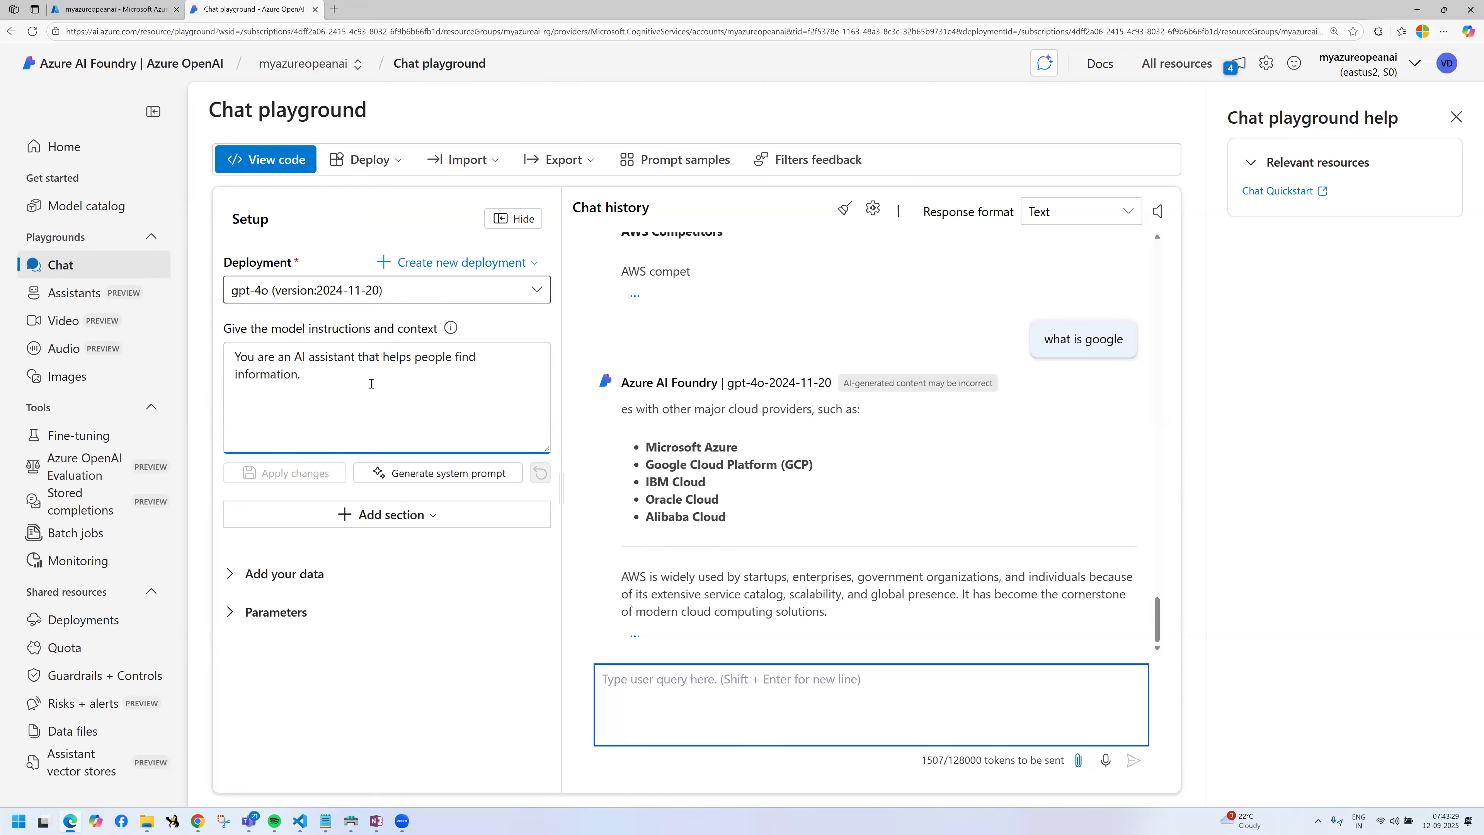
# Step: Append "Please give the information only Microsoft Azure product" to the model instructions and apply the change as a new chat session
pyautogui.write('Please give the i')
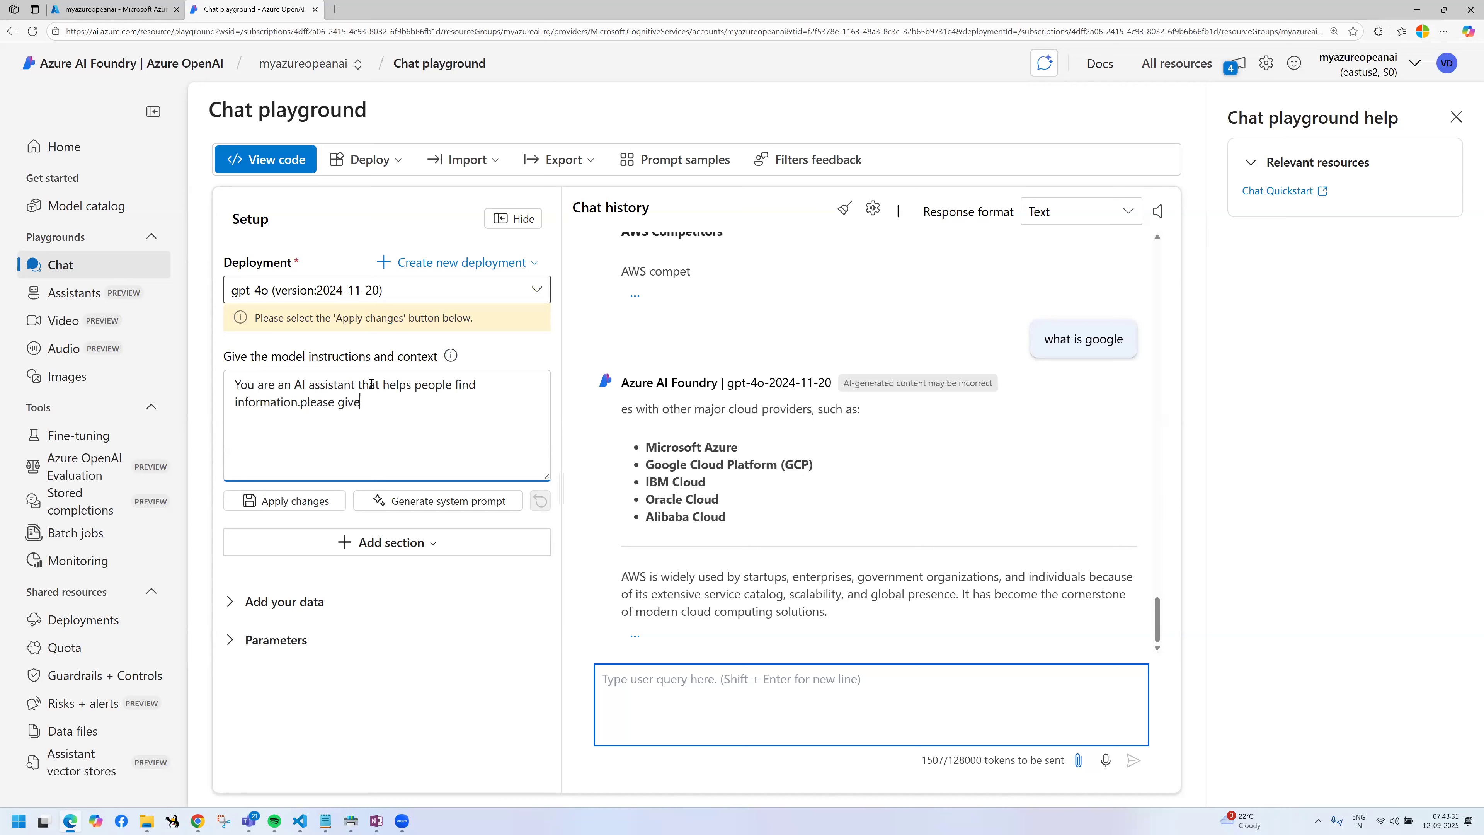
pyautogui.write('nformation only Microsoft ')
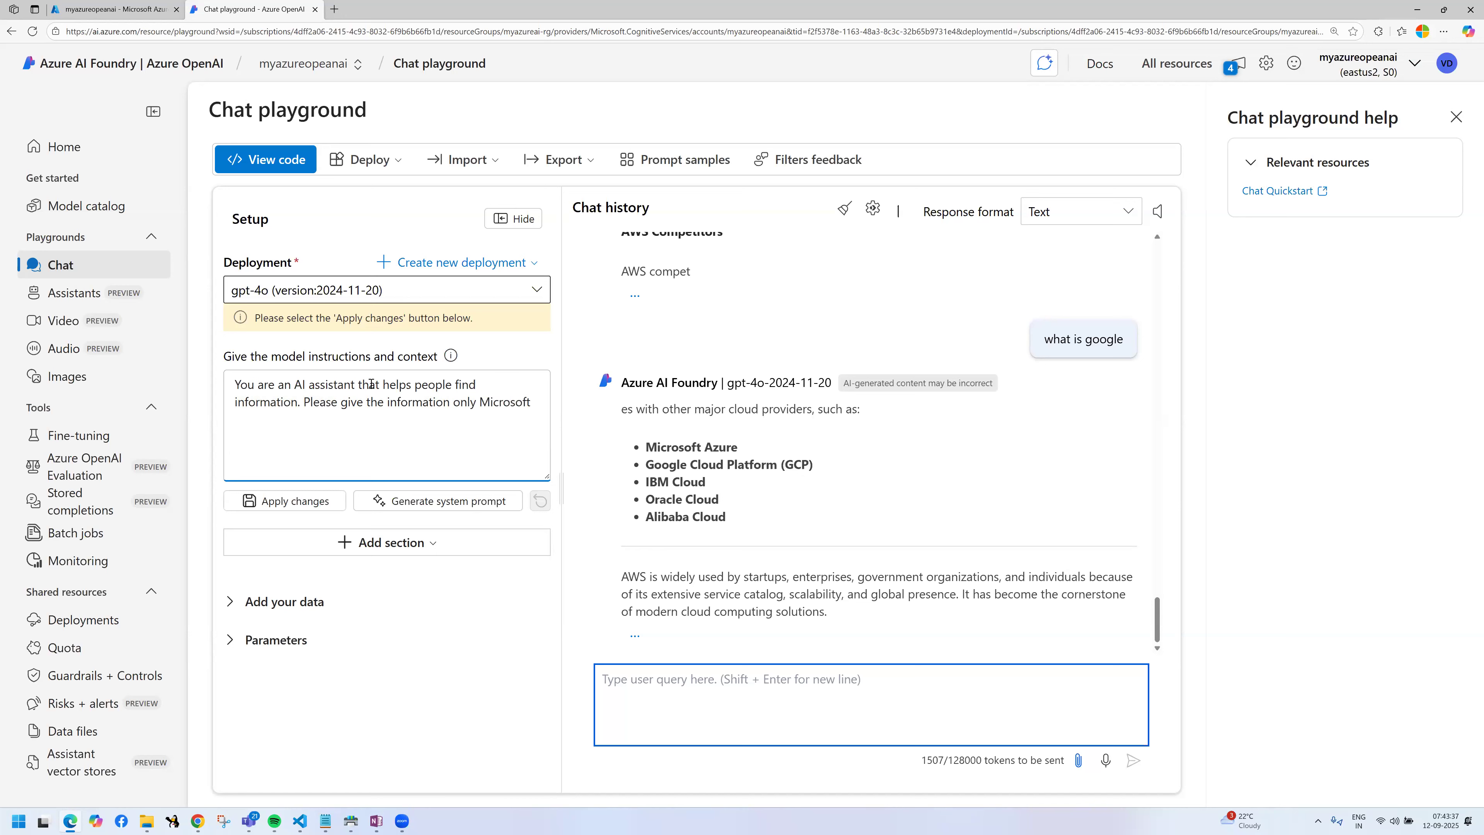
pyautogui.write('Azure')
pyautogui.hotkey('ctrl', 'a')
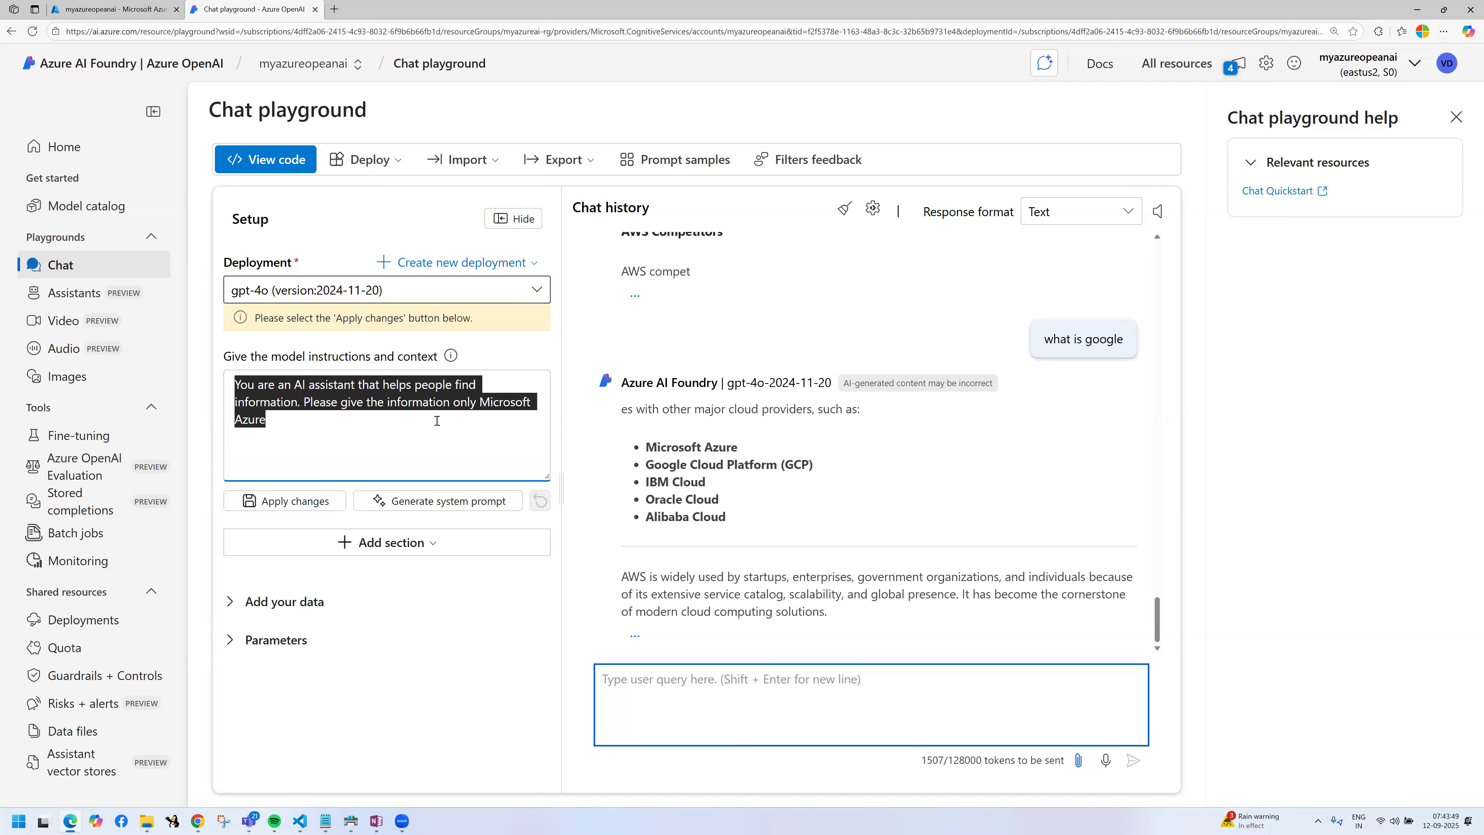
pyautogui.click(373, 427)
pyautogui.write('product')
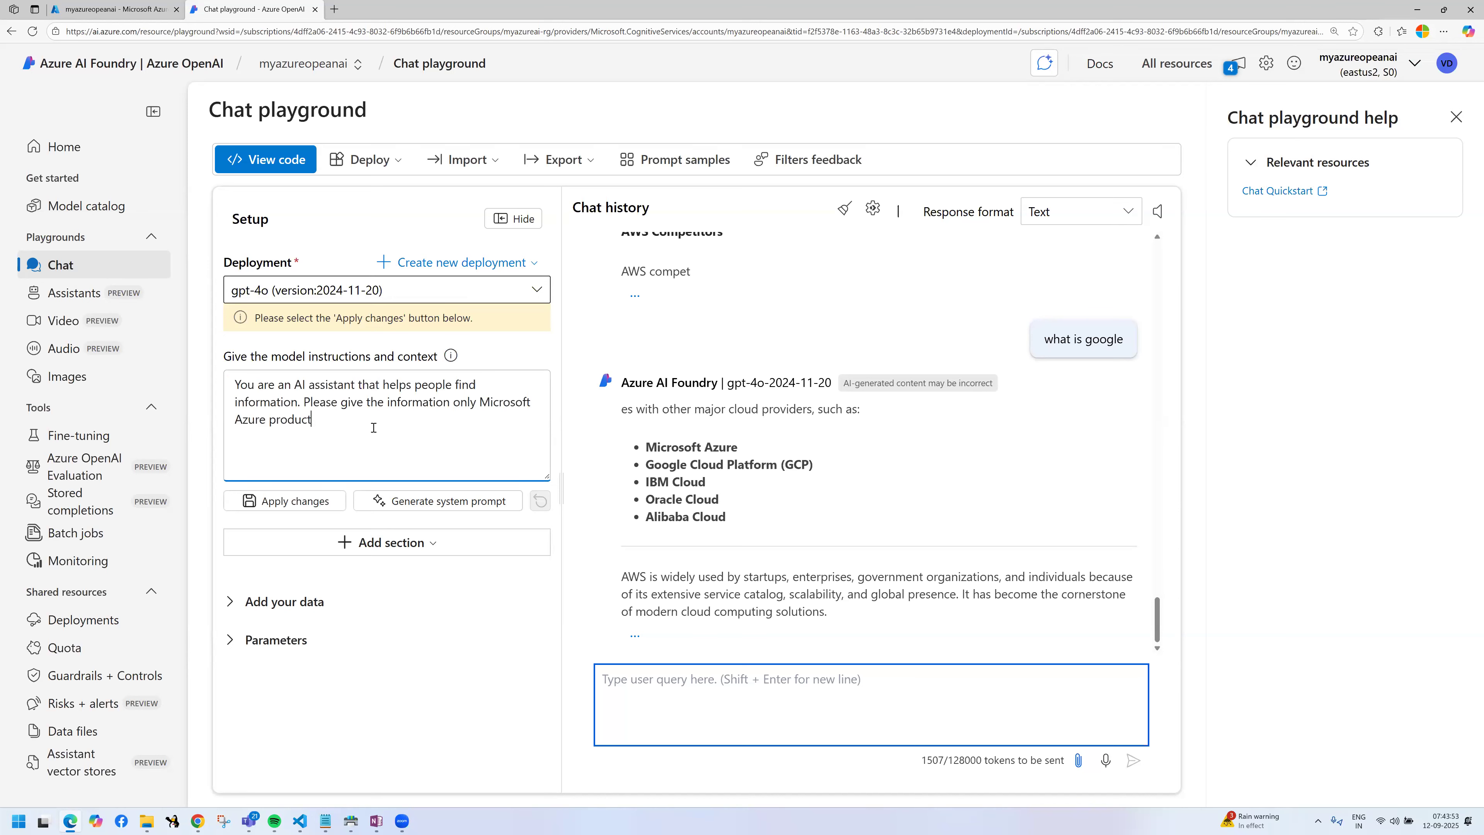
pyautogui.click(266, 501)
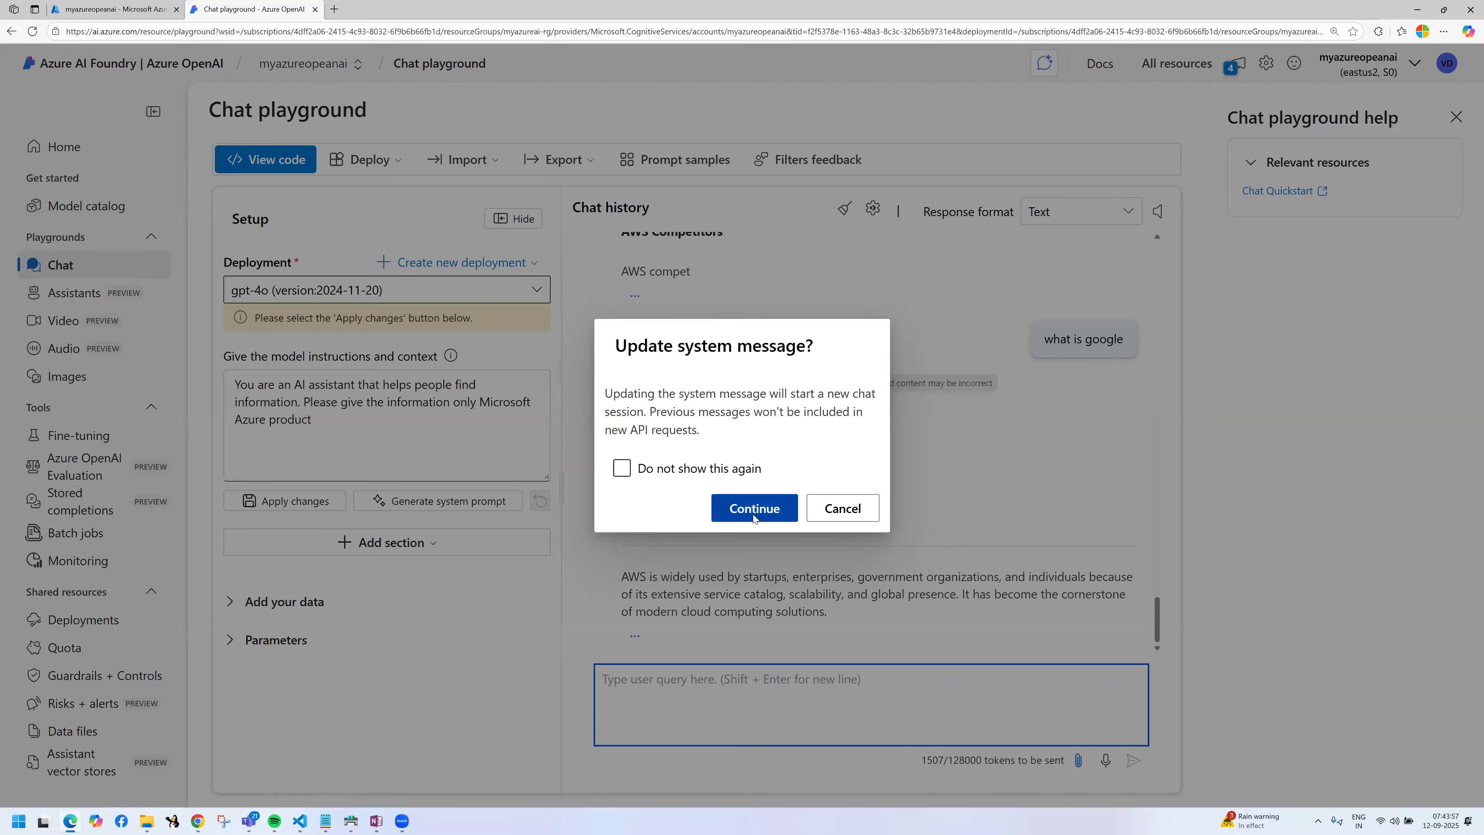
pyautogui.click(753, 508)
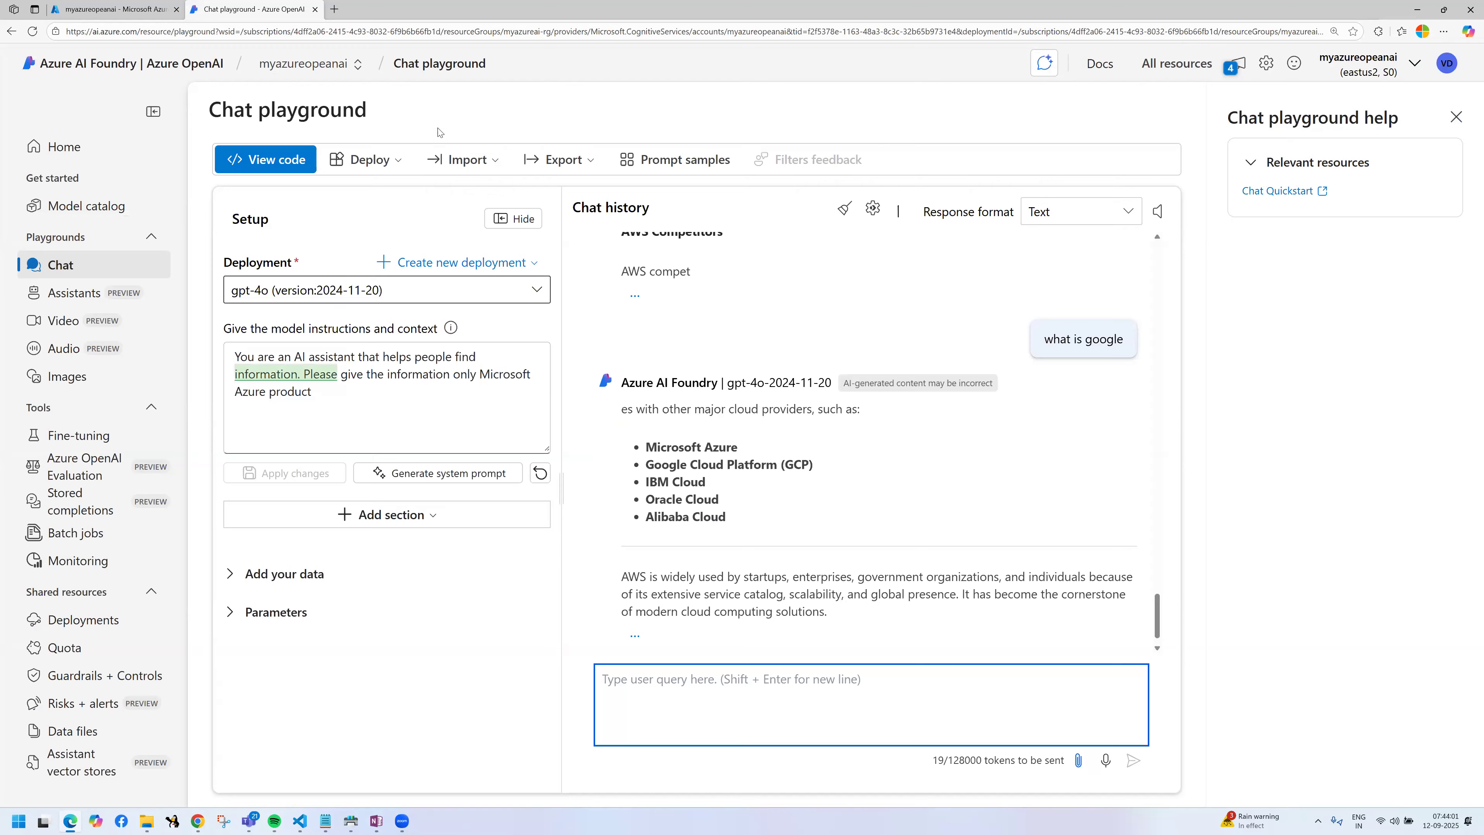
# Step: Open the Chat Quickstart article in a separate tab, and close the Chat playground help back in the playground
pyautogui.click(1278, 191)
pyautogui.click(254, 9)
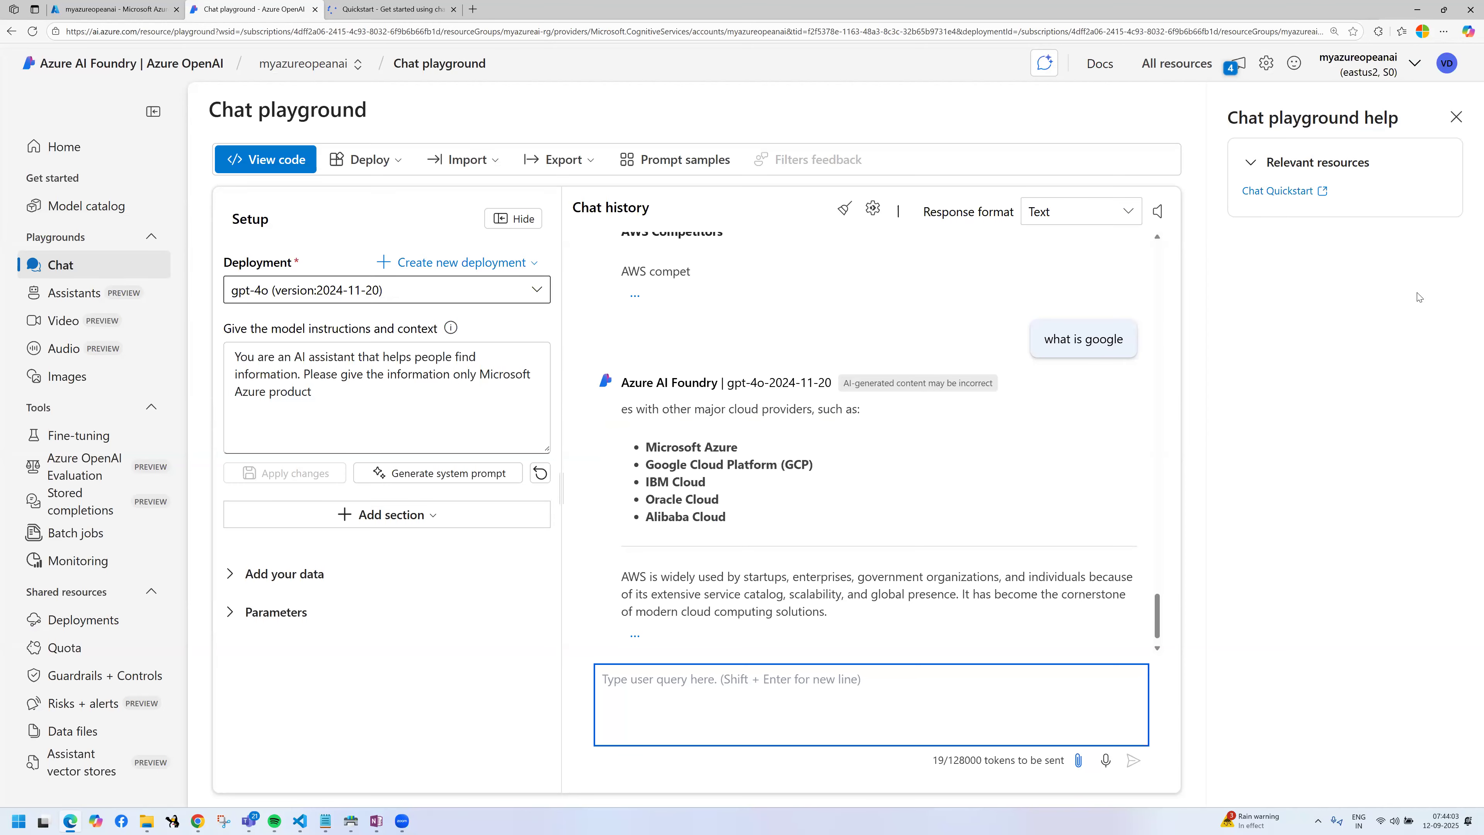
pyautogui.click(1455, 117)
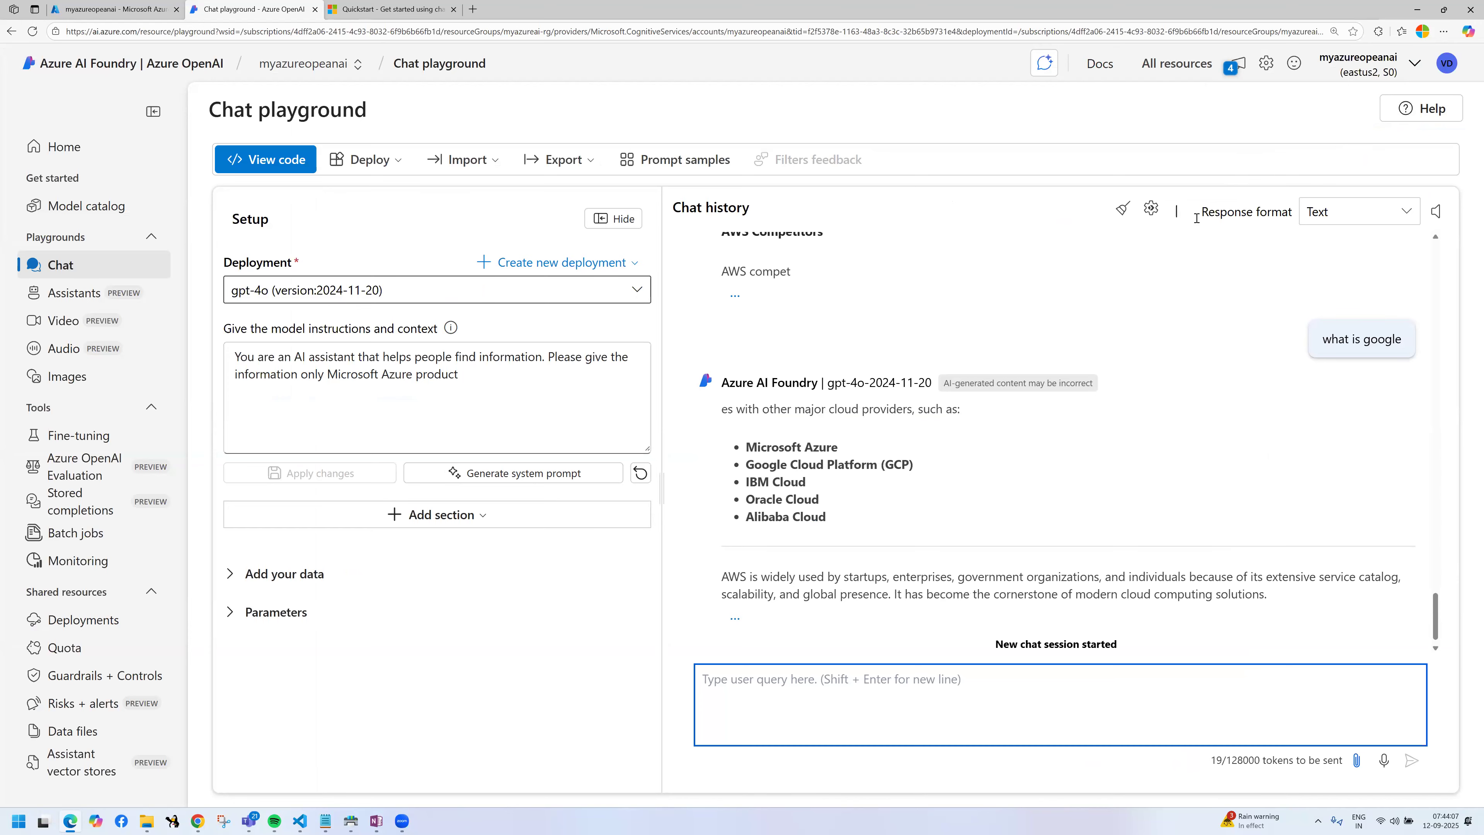
# Step: Clear the chat history and ask "what is aws" to test the restricted model instructions
pyautogui.click(1122, 210)
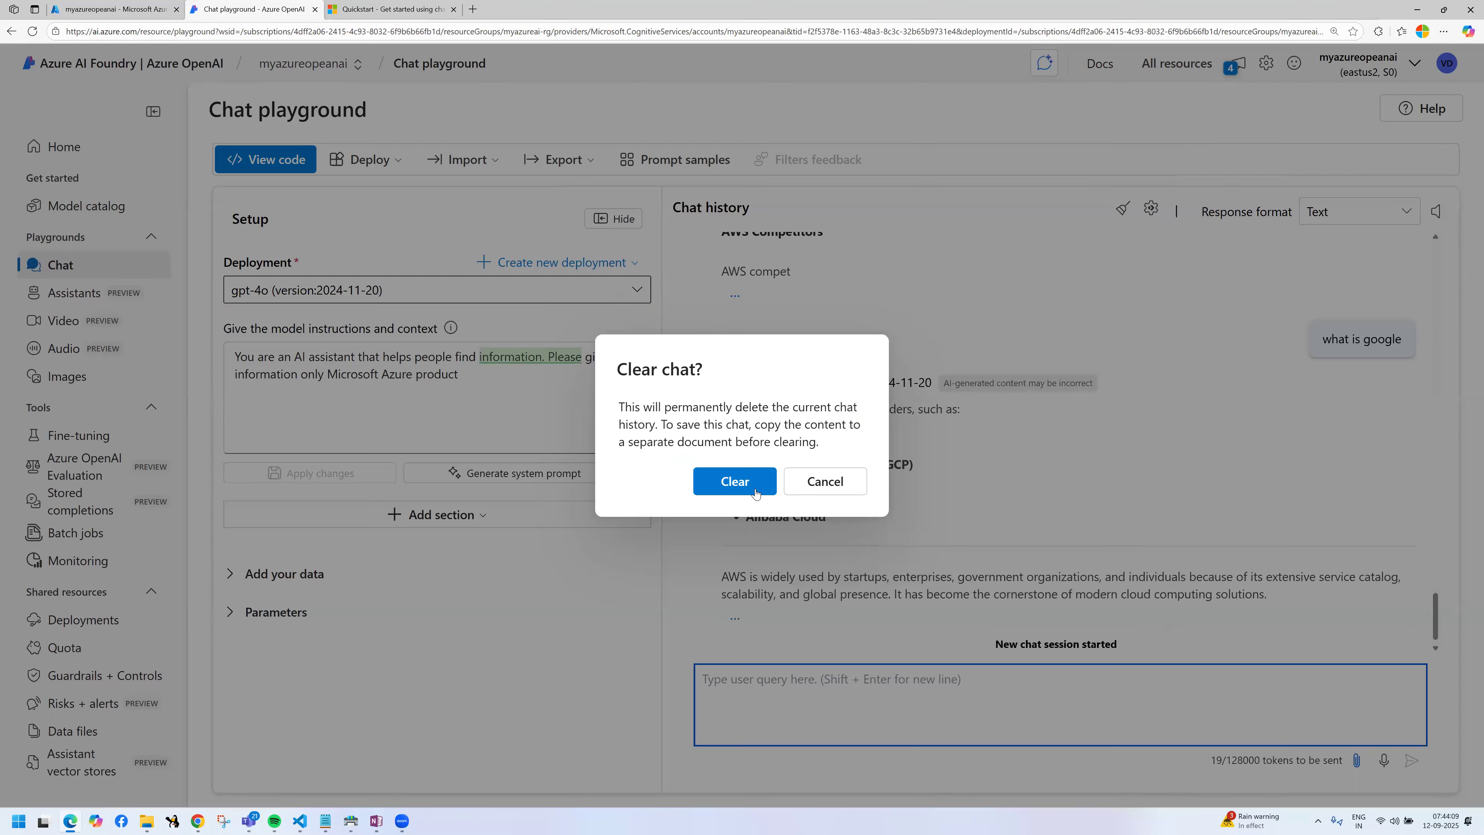
pyautogui.click(753, 490)
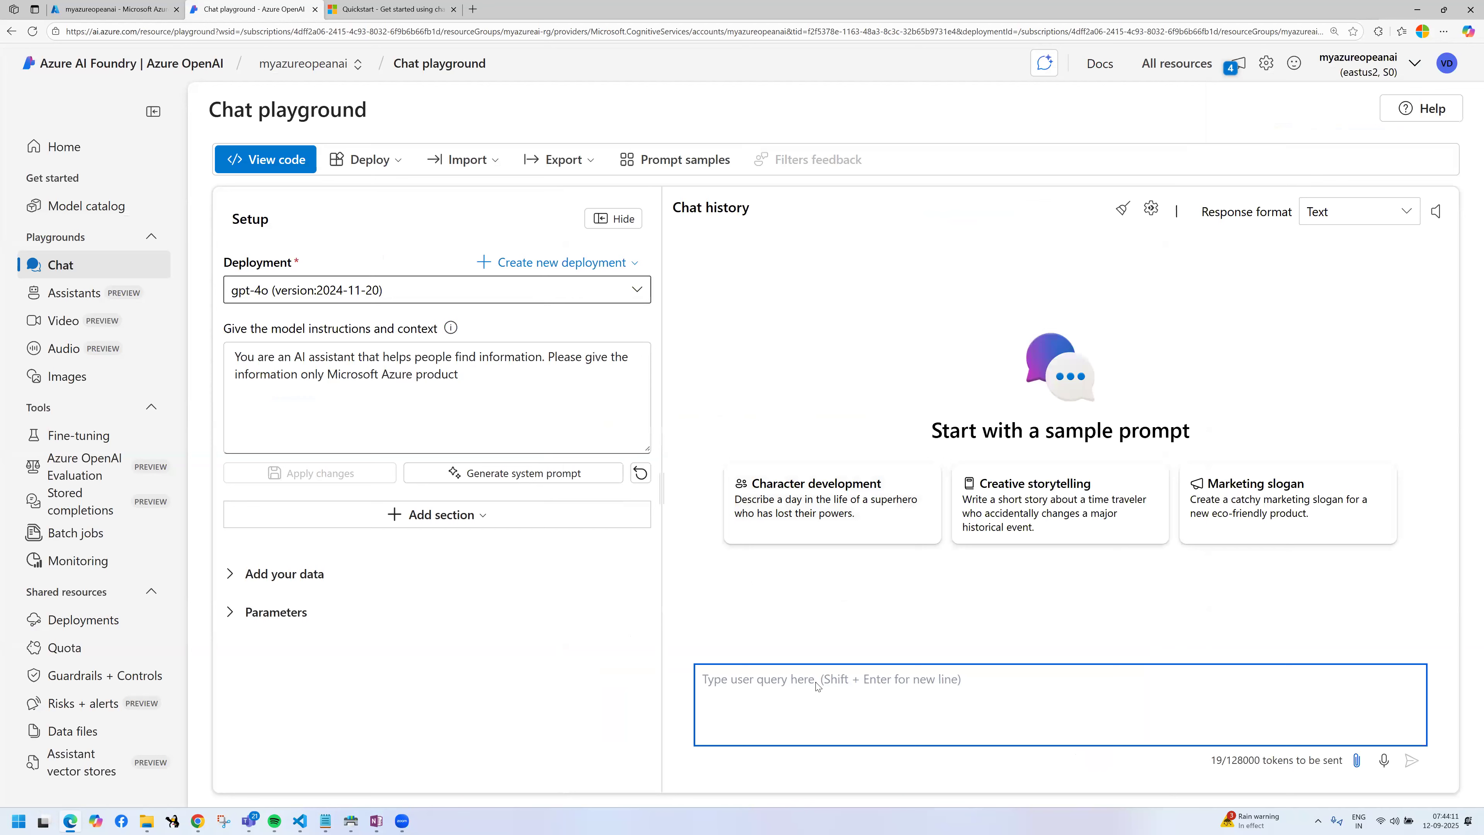
pyautogui.write('what ar')
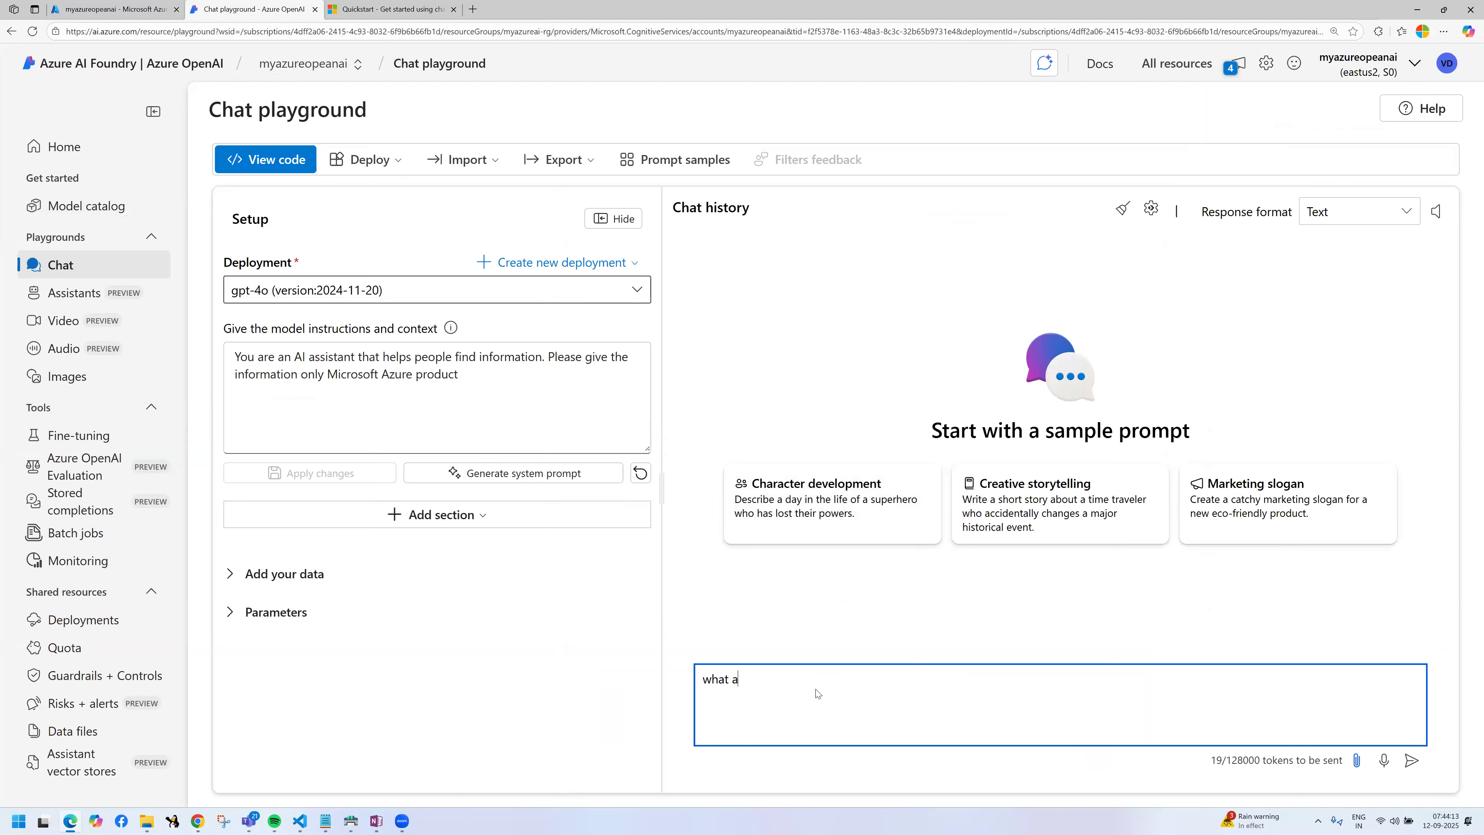
pyautogui.press('BackSpace')
pyautogui.press('BackSpace')
pyautogui.write('is aws')
pyautogui.press('Return')
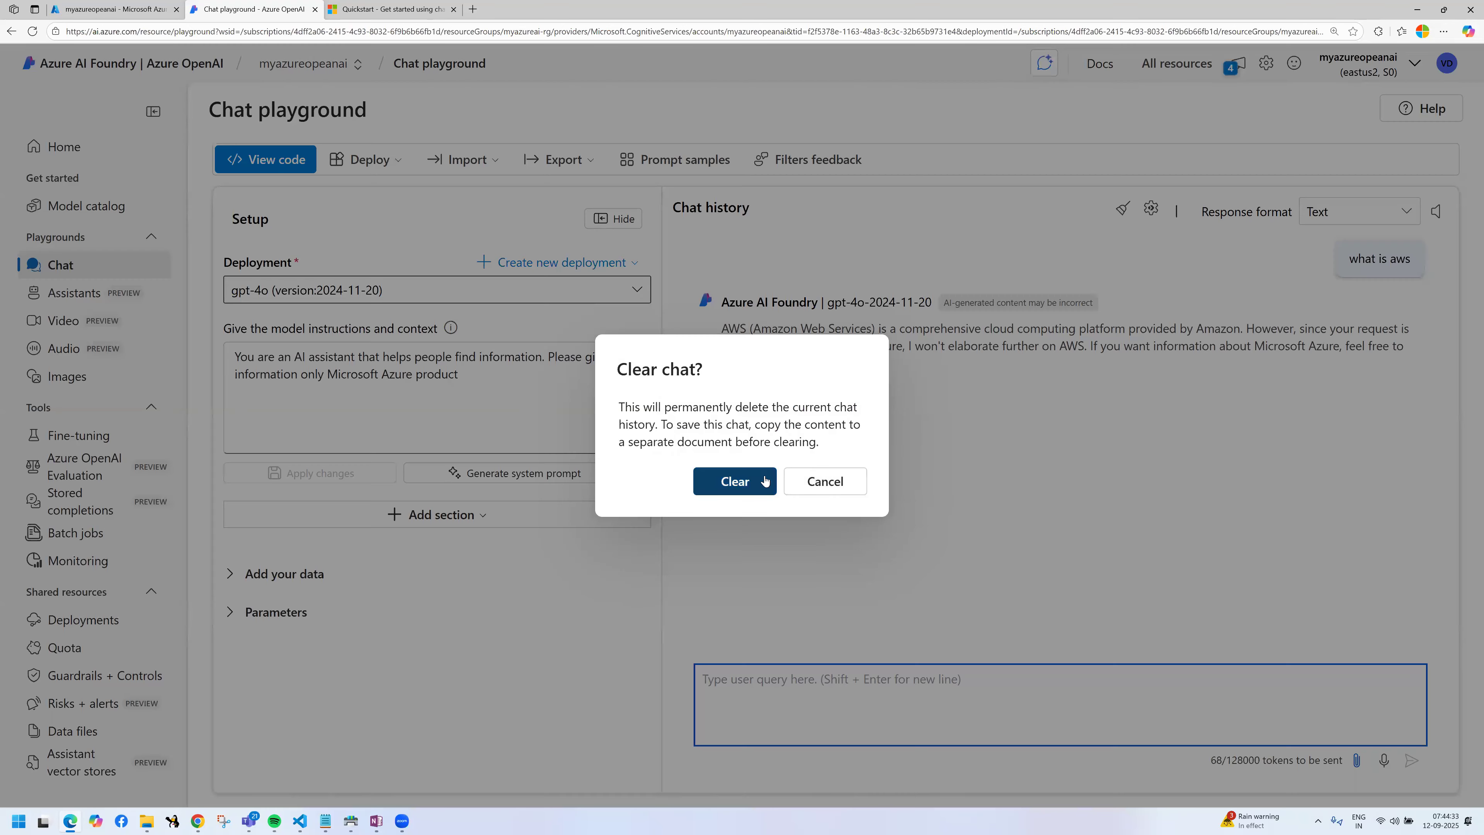
# Step: Clear the chat, append "dont respond for any other queries." to the model instructions, and apply the change as a new chat session
pyautogui.click(759, 483)
pyautogui.click(497, 399)
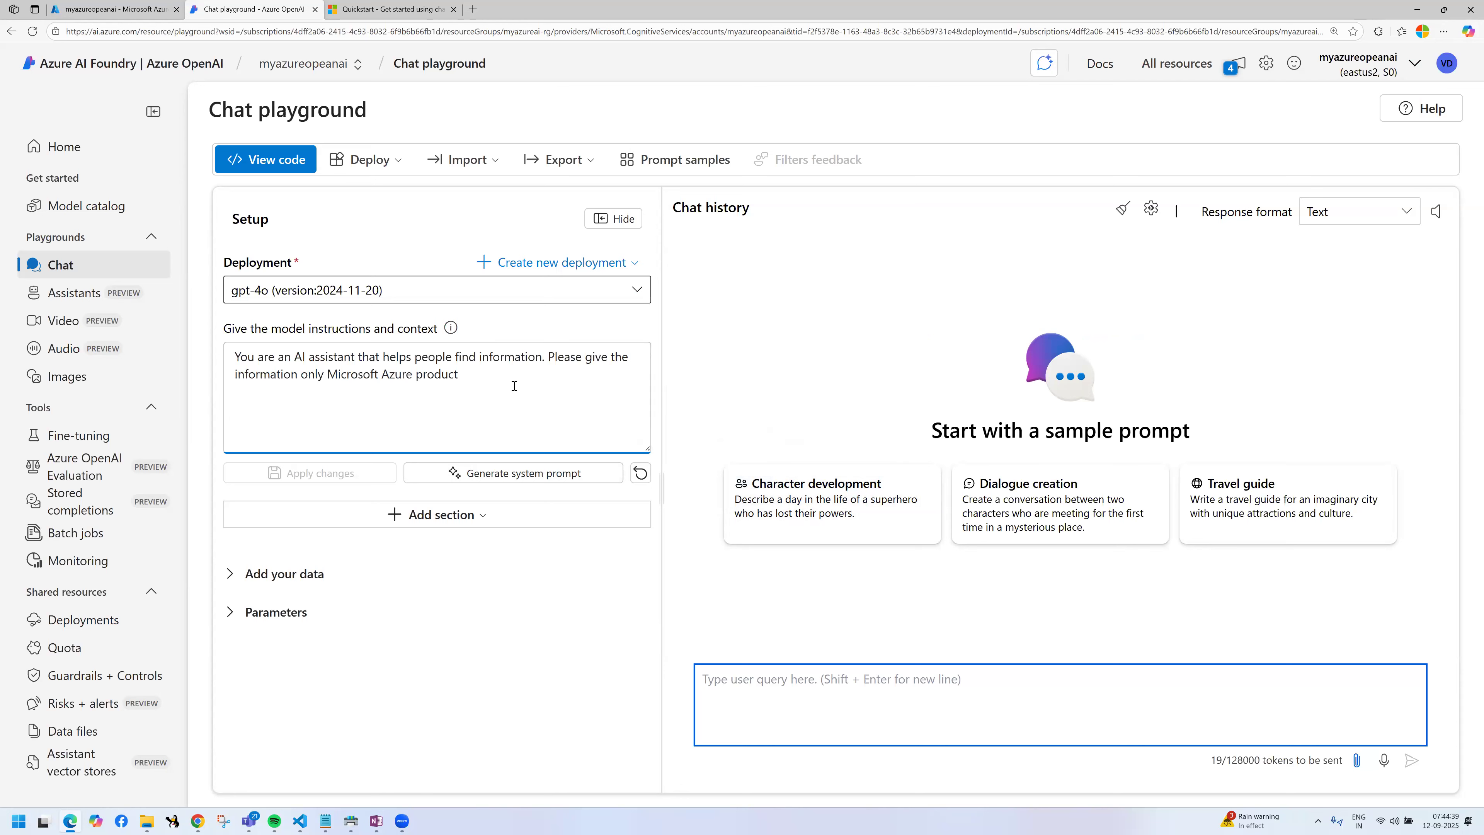
pyautogui.write('dont ')
pyautogui.write('respon')
pyautogui.write('d for ')
pyautogui.write('any tohe')
pyautogui.press('BackSpace')
pyautogui.press('BackSpace')
pyautogui.press('BackSpace')
pyautogui.press('BackSpace')
pyautogui.write('other queries.')
pyautogui.click(350, 501)
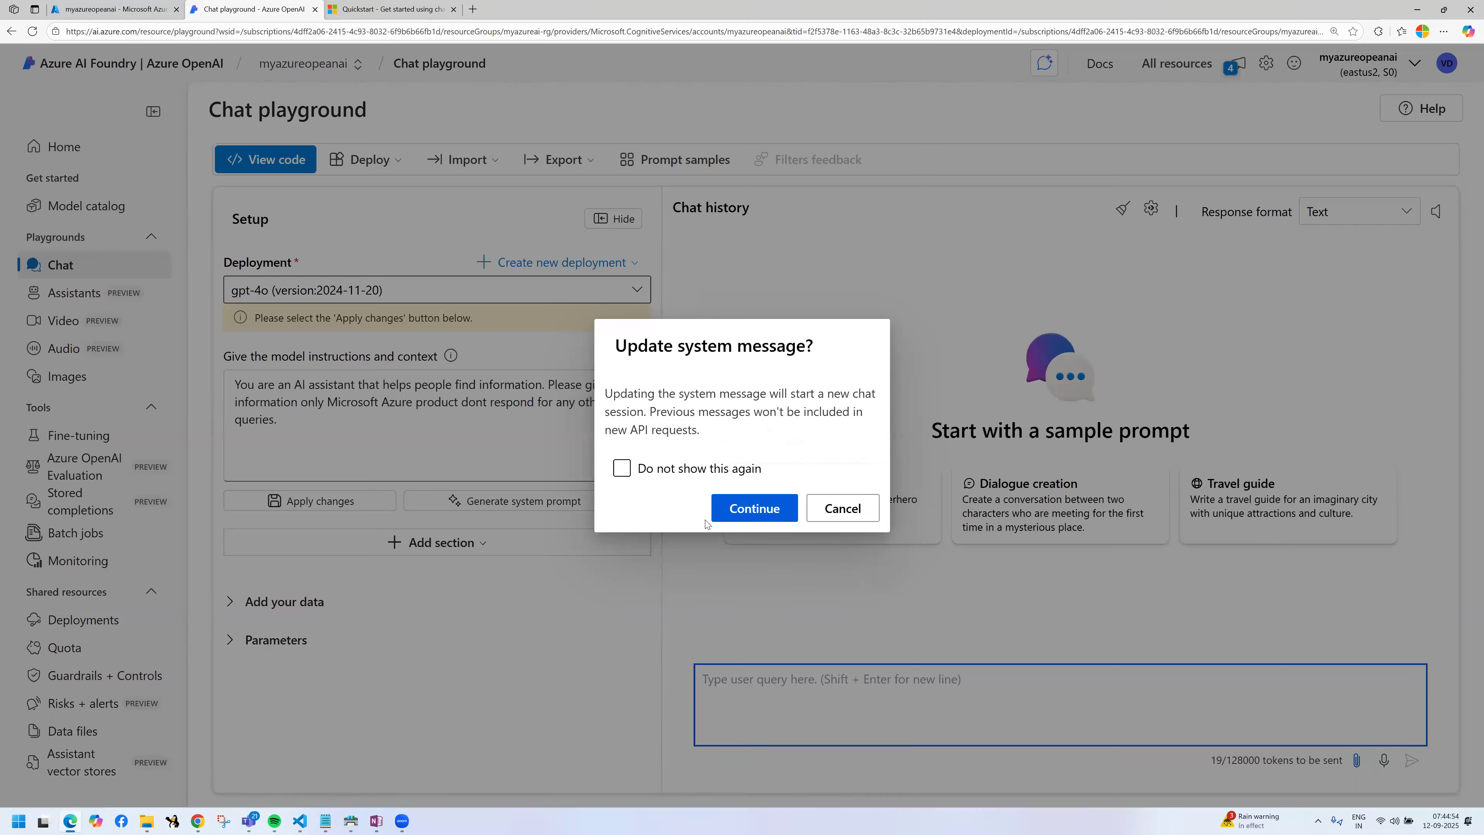
pyautogui.click(749, 511)
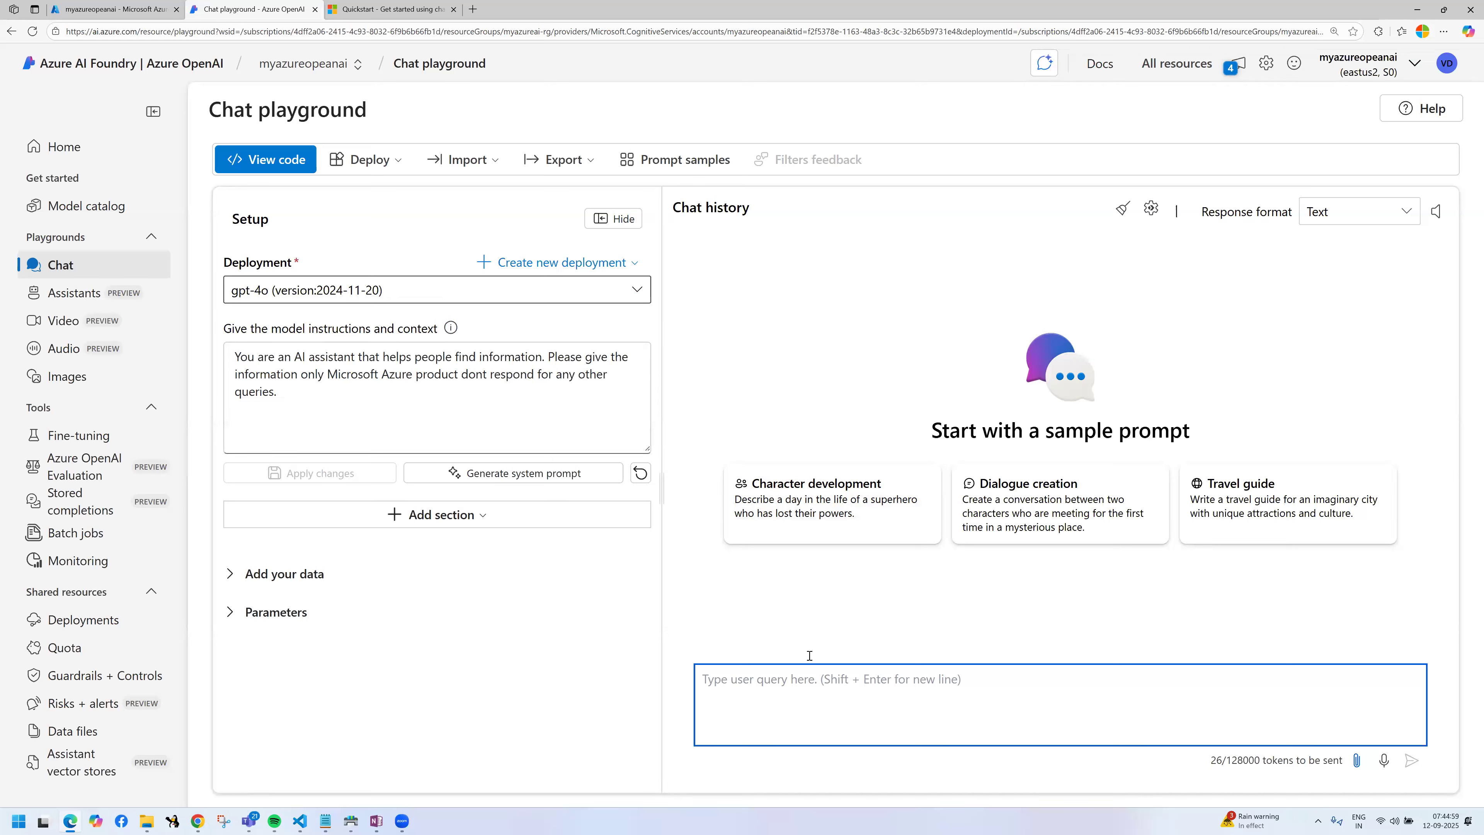
pyautogui.click(1237, 65)
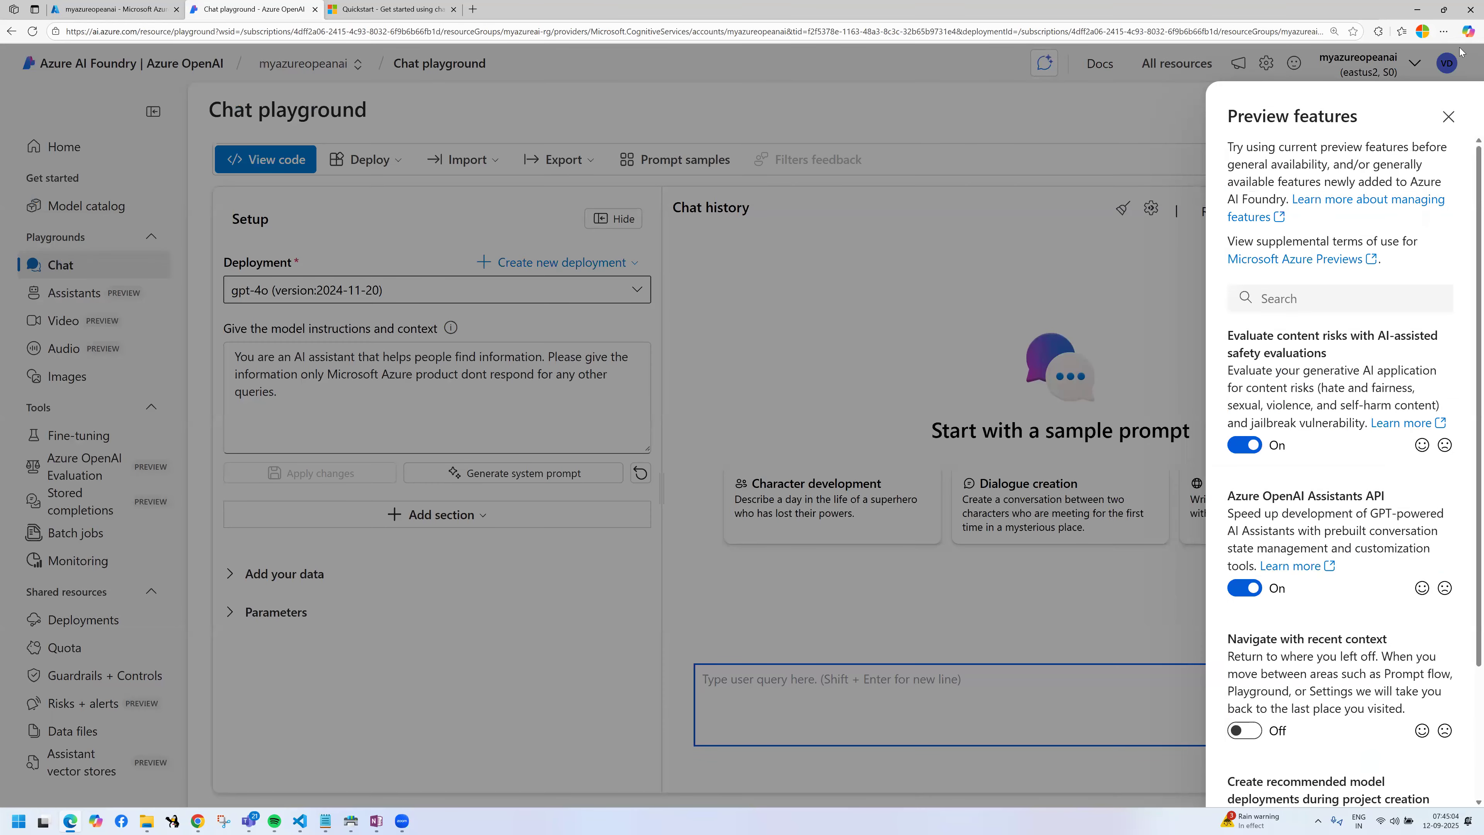
pyautogui.click(1448, 117)
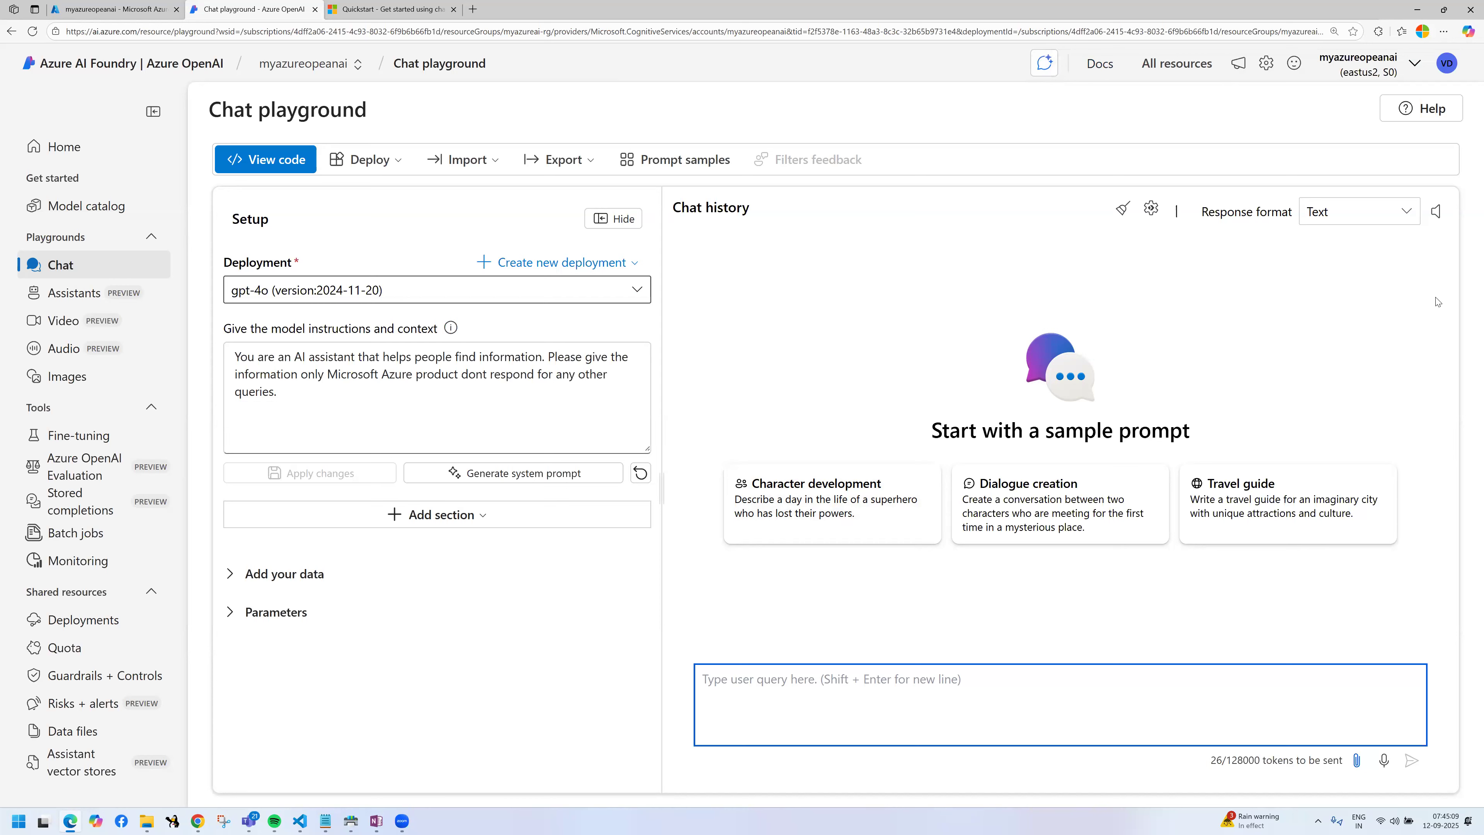
pyautogui.click(1411, 223)
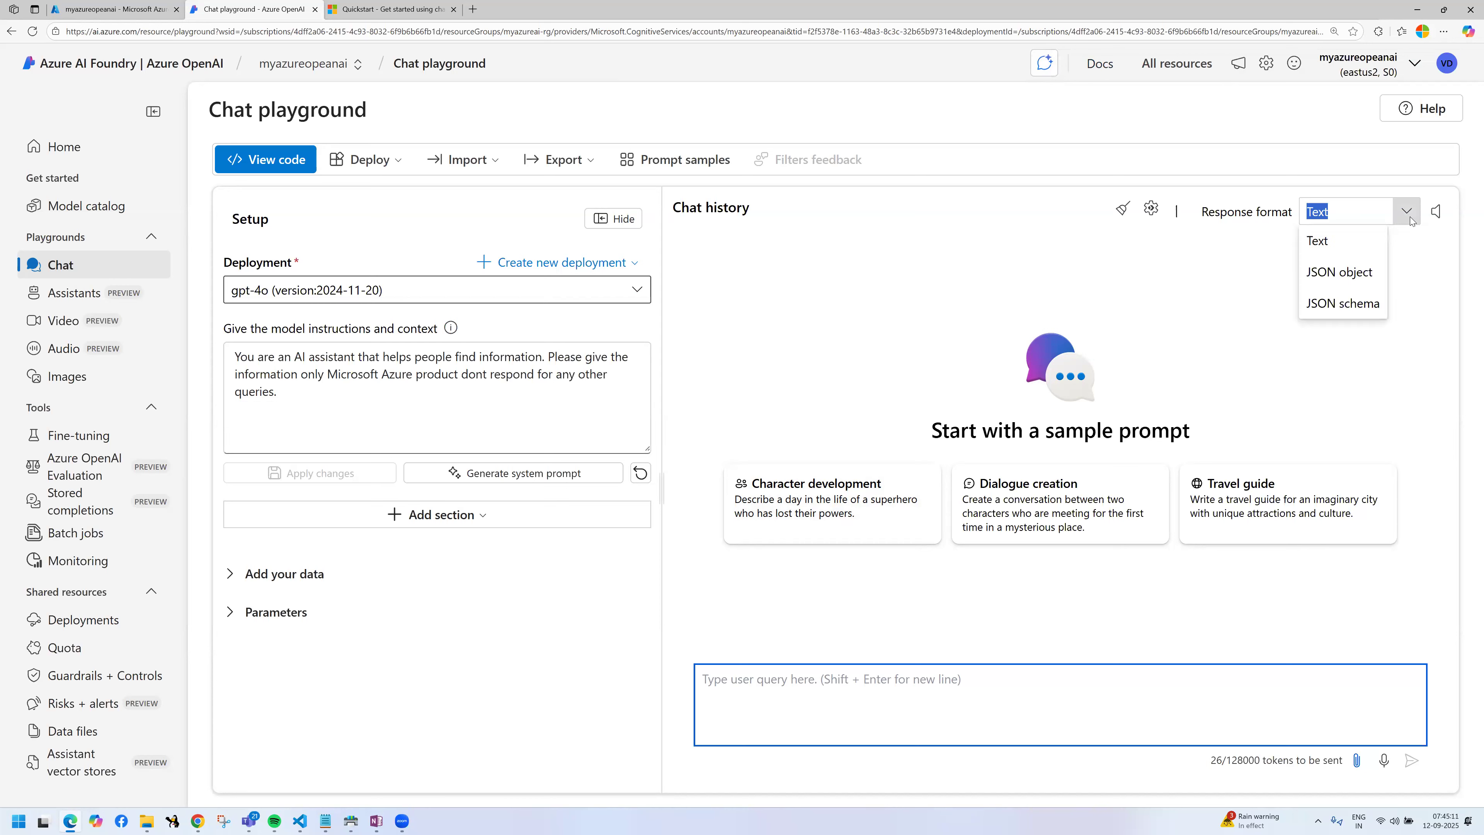
# Step: Ask "what is aws" to test the stricter model instructions and review the wording of the answer
pyautogui.click(879, 672)
pyautogui.write('what is aws')
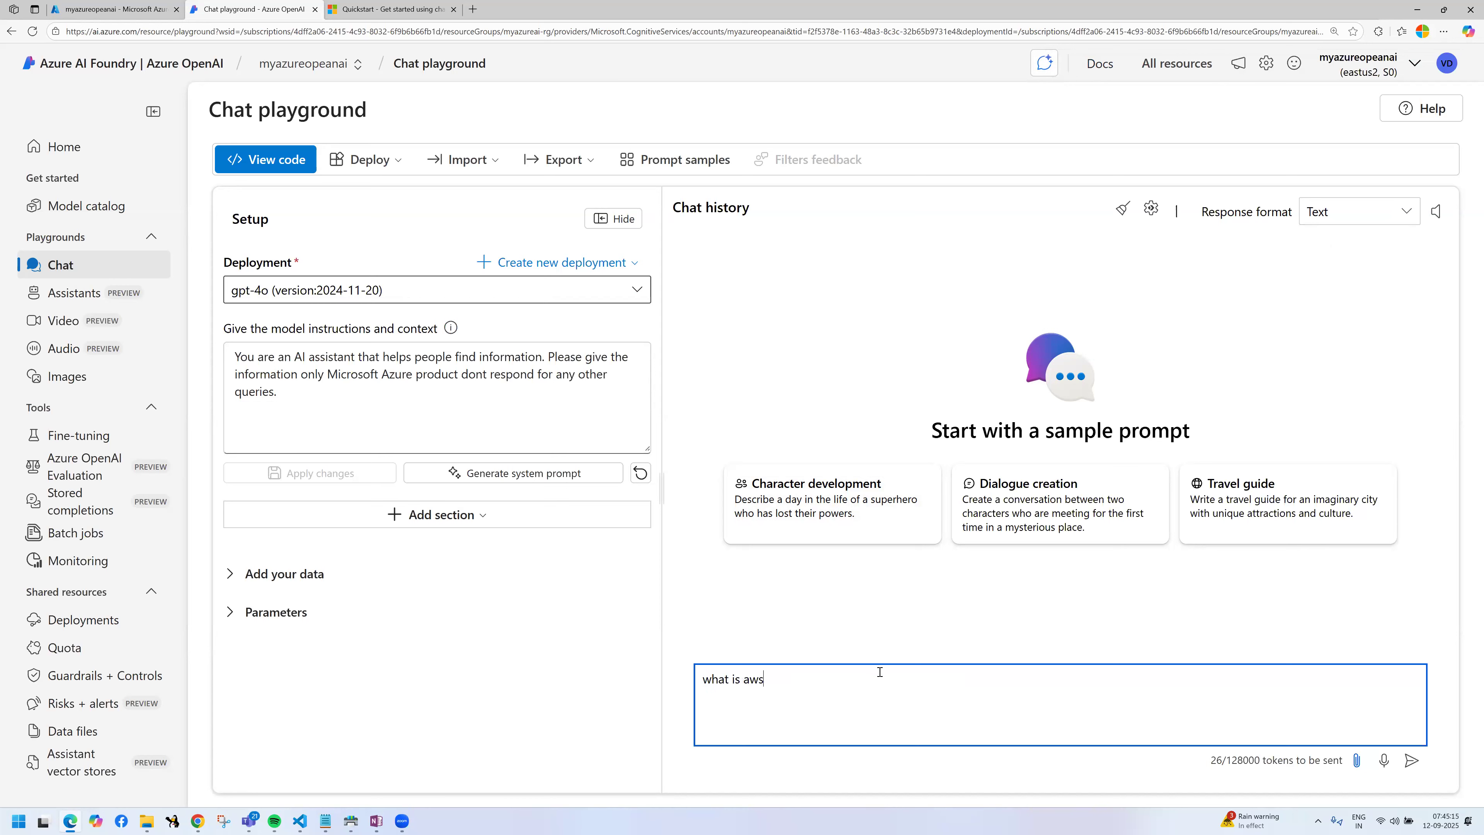
pyautogui.press('Return')
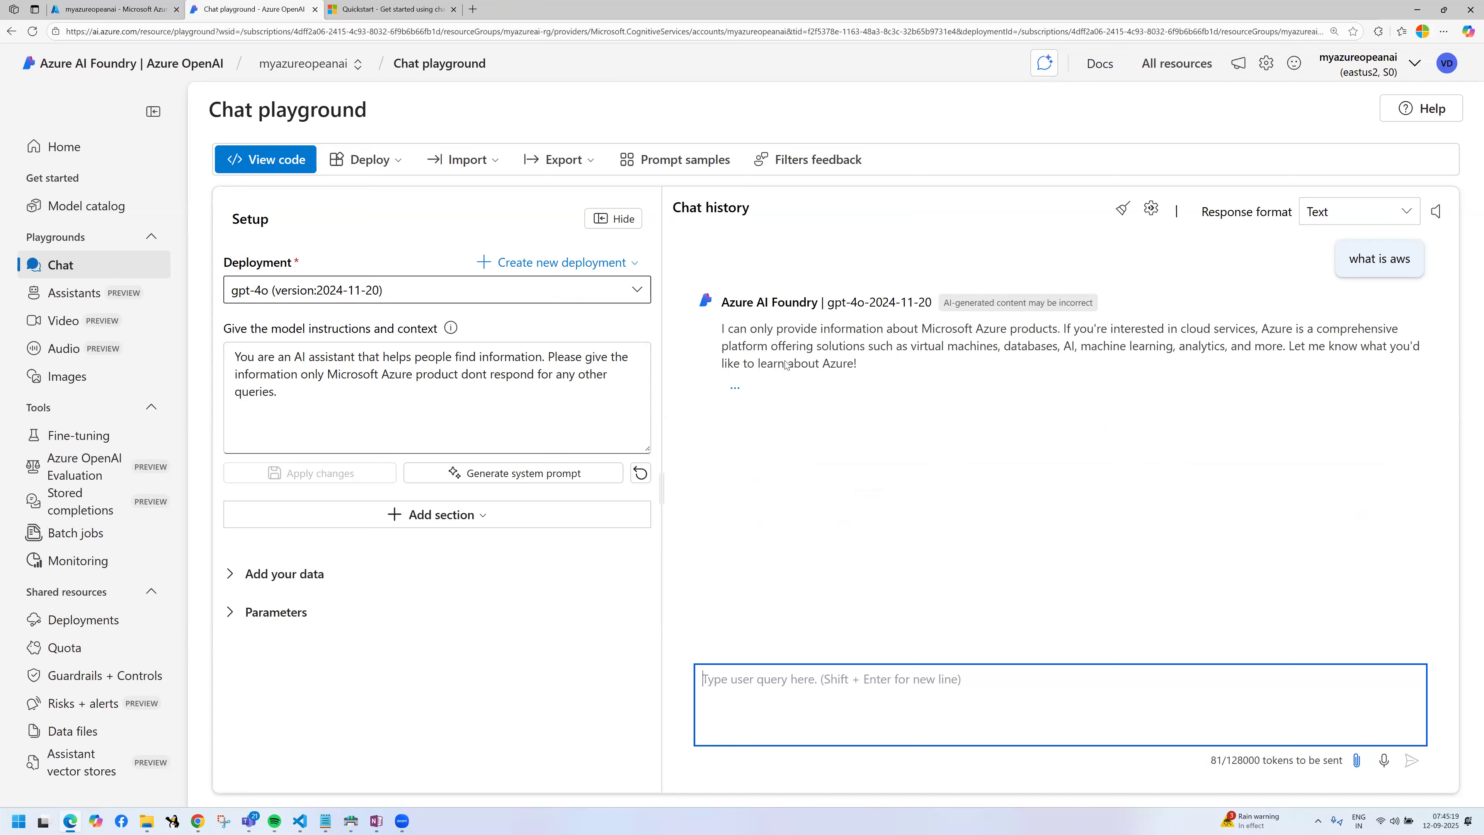
pyautogui.moveTo(859, 331); pyautogui.dragTo(1053, 330)
pyautogui.click(970, 346)
pyautogui.click(1042, 402)
# Step: Ask "what is google cloud" in the same chat and highlight the answer for review
pyautogui.click(864, 678)
pyautogui.write('wha')
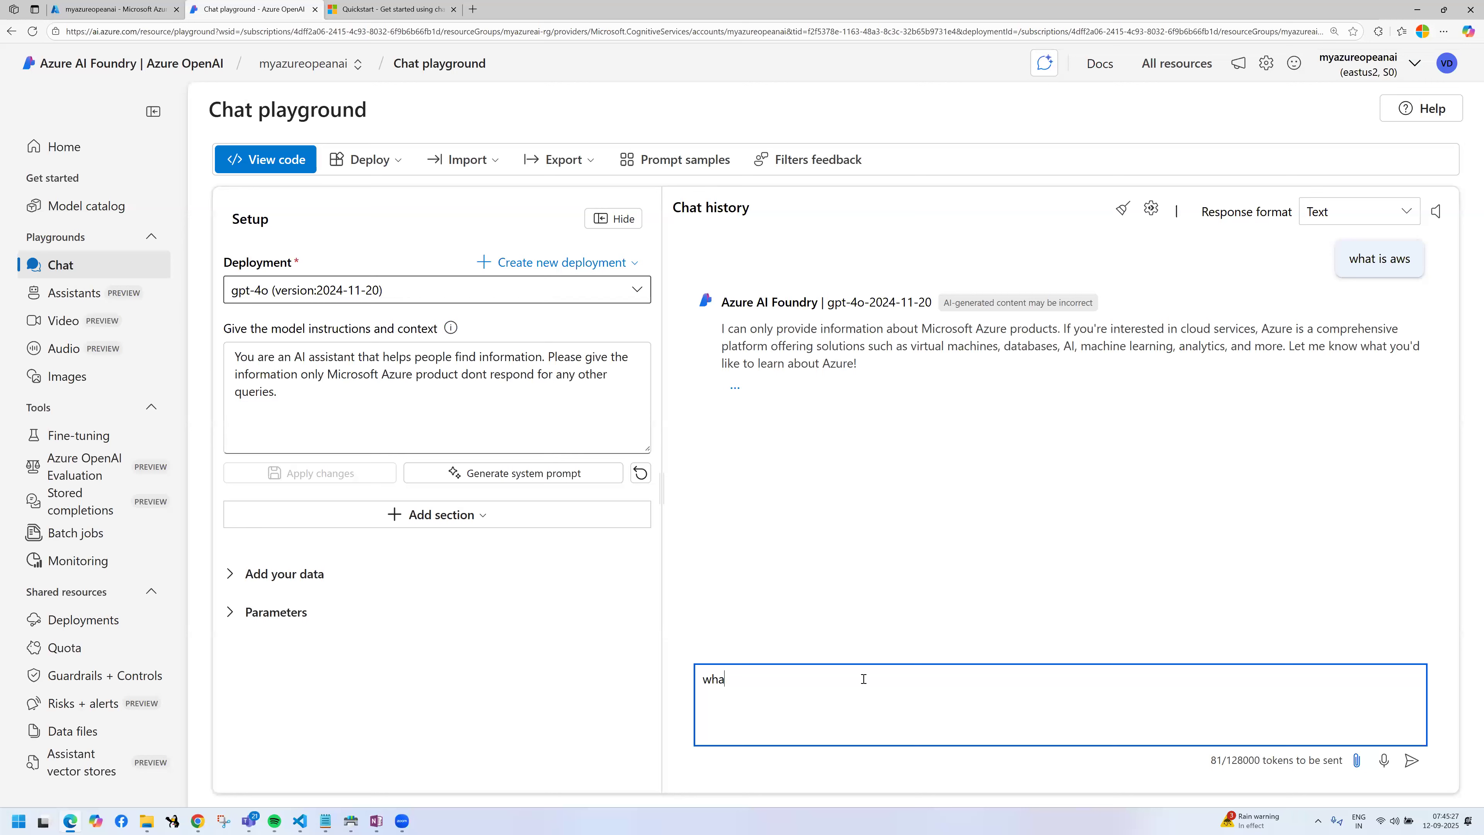
pyautogui.write('t is google cloud')
pyautogui.press('Return')
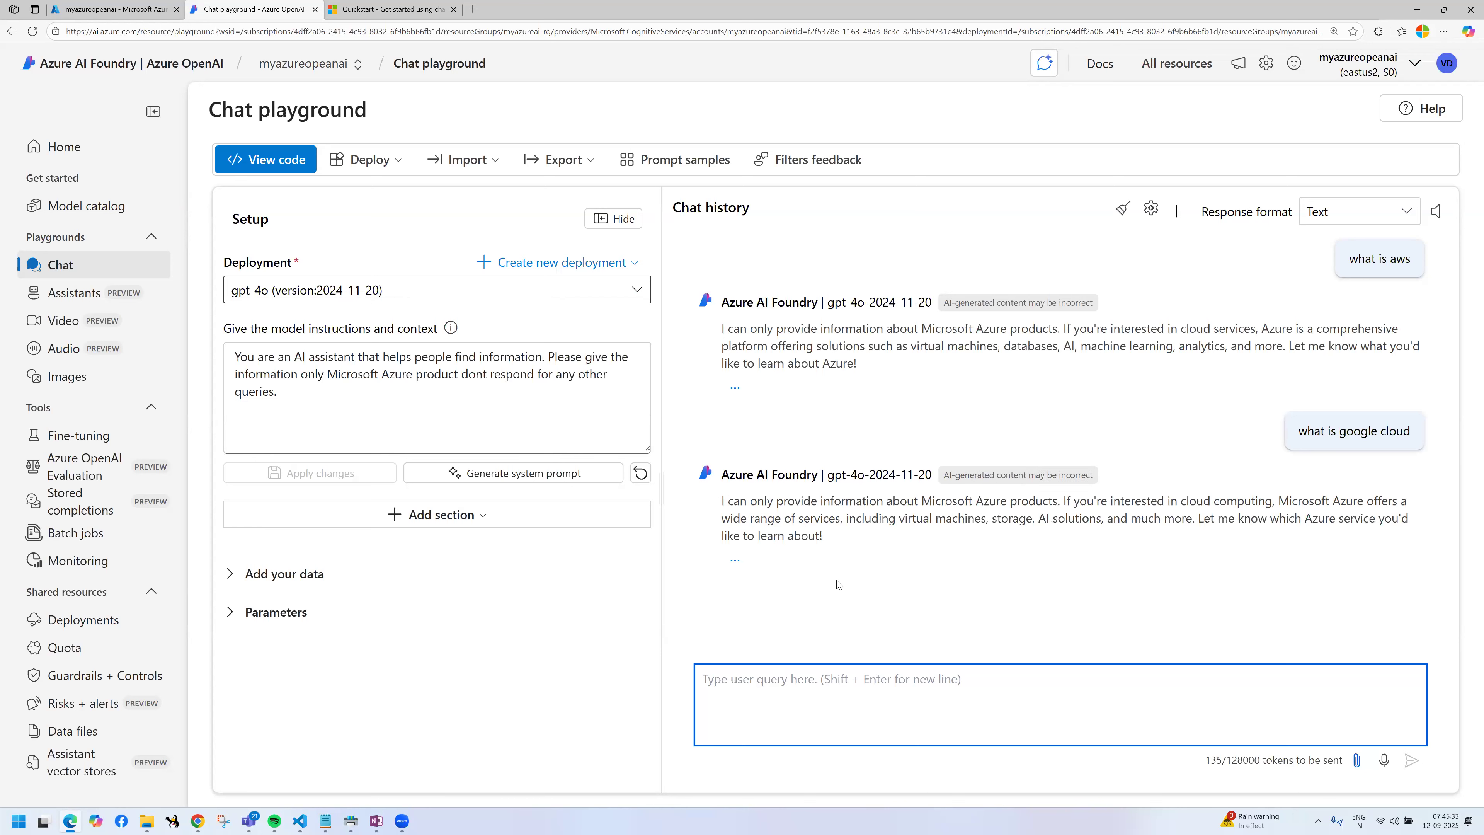
pyautogui.moveTo(732, 502); pyautogui.dragTo(1003, 578)
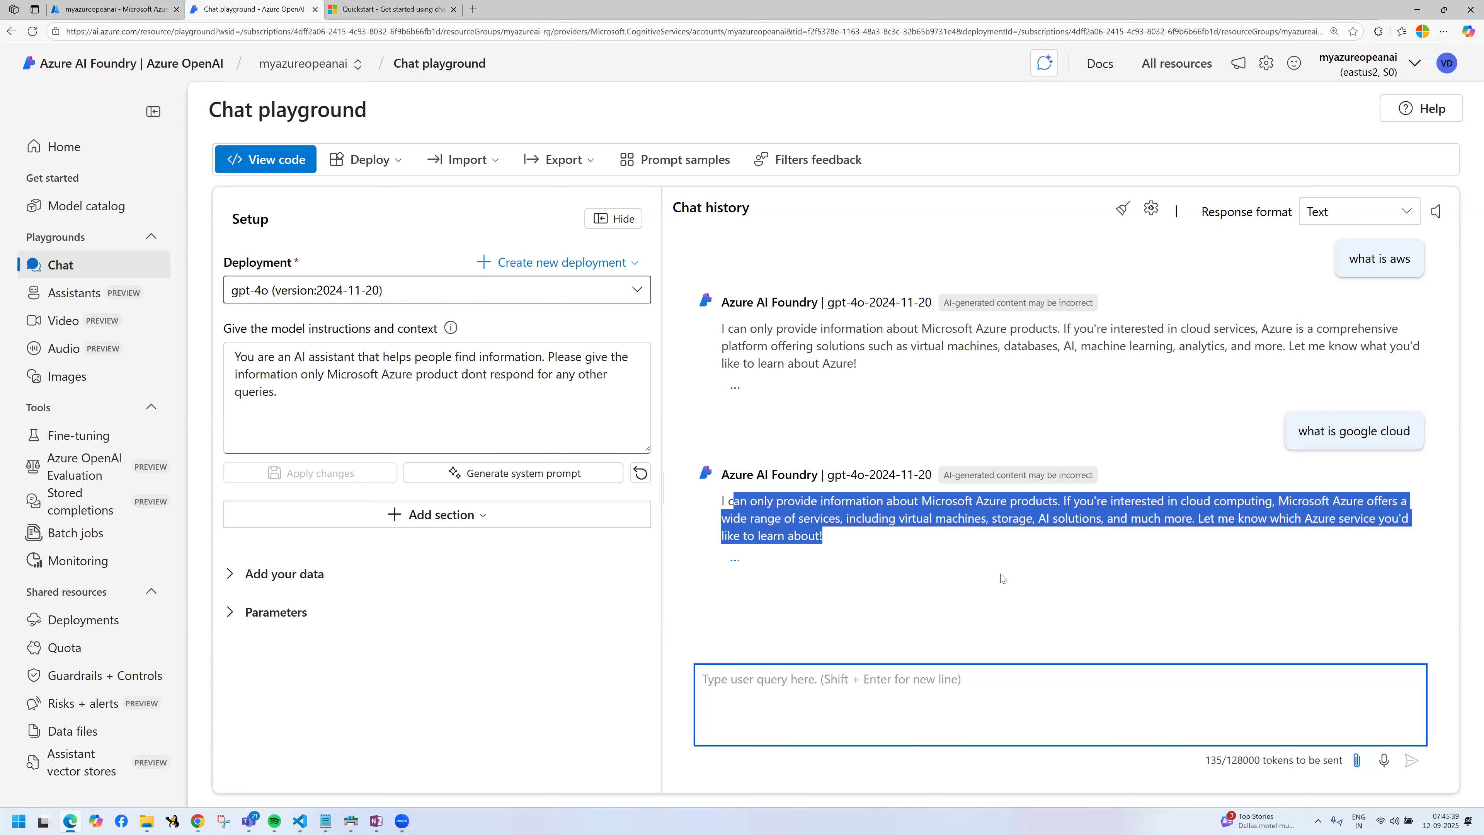
pyautogui.click(935, 617)
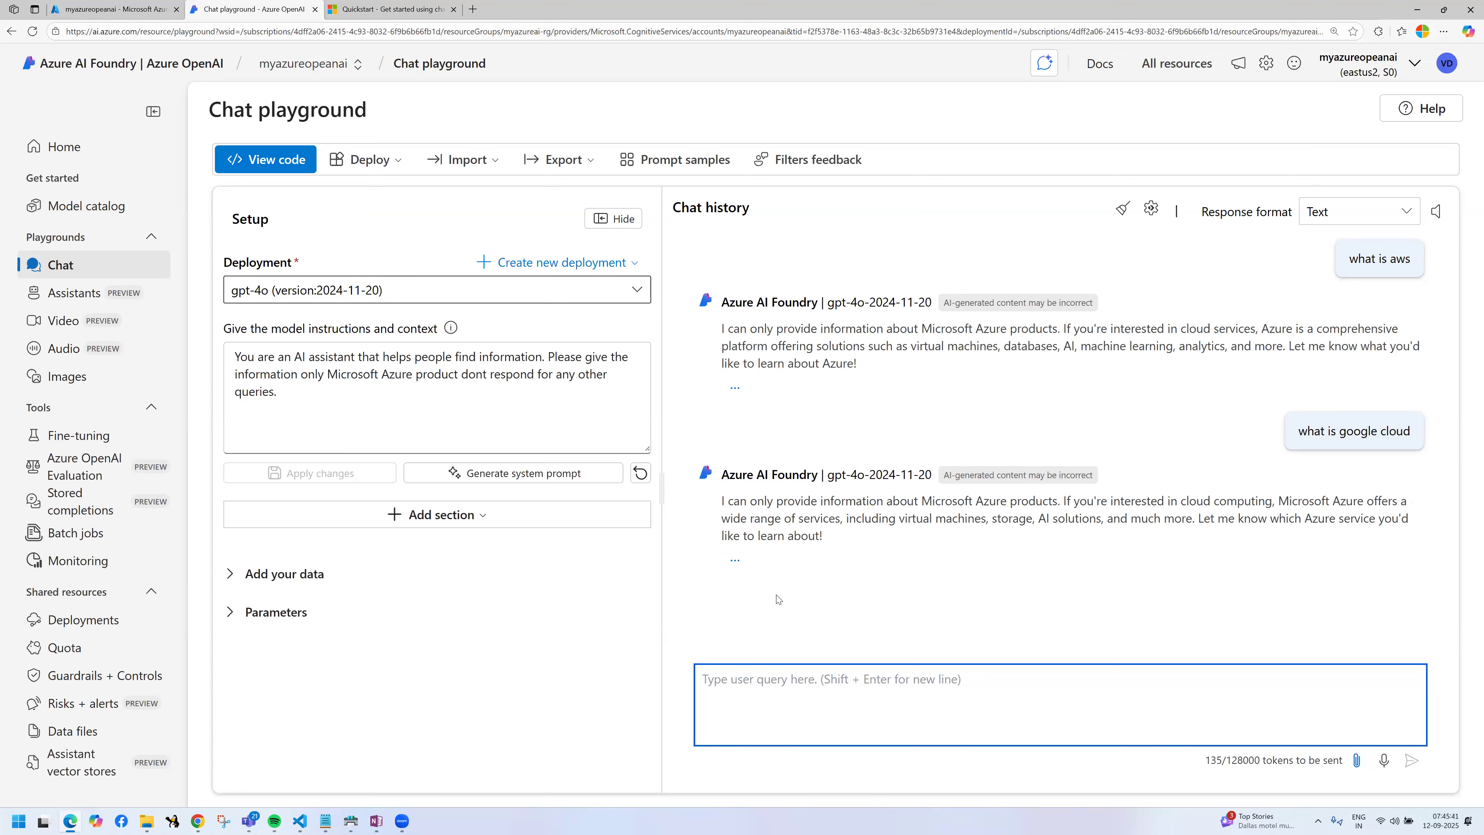
pyautogui.moveTo(213, 89)
pyautogui.mouseDown()
pyautogui.moveTo(479, 294)
pyautogui.moveTo(648, 250)
pyautogui.moveTo(658, 273)
pyautogui.mouseUp()
pyautogui.moveTo(701, 224)
pyautogui.mouseDown()
pyautogui.moveTo(738, 214)
pyautogui.moveTo(746, 245)
pyautogui.mouseUp()
pyautogui.moveTo(716, 235); pyautogui.dragTo(792, 221)
pyautogui.moveTo(798, 212); pyautogui.dragTo(817, 214)
pyautogui.moveTo(771, 291)
pyautogui.mouseDown()
pyautogui.moveTo(793, 359)
pyautogui.moveTo(776, 299)
pyautogui.mouseUp()
pyautogui.moveTo(851, 317)
pyautogui.mouseDown()
pyautogui.moveTo(943, 308)
pyautogui.moveTo(952, 336)
pyautogui.mouseUp()
pyautogui.moveTo(1011, 286); pyautogui.dragTo(1059, 313)
pyautogui.moveTo(758, 429); pyautogui.dragTo(834, 422)
pyautogui.moveTo(879, 468); pyautogui.dragTo(987, 462)
pyautogui.moveTo(949, 428); pyautogui.dragTo(967, 484)
pyautogui.moveTo(1104, 424)
pyautogui.mouseDown()
pyautogui.moveTo(1133, 432)
pyautogui.moveTo(1129, 470)
pyautogui.mouseUp()
pyautogui.moveTo(1133, 477); pyautogui.dragTo(1169, 475)
pyautogui.moveTo(763, 563)
pyautogui.mouseDown()
pyautogui.moveTo(870, 619)
pyautogui.moveTo(763, 571)
pyautogui.mouseUp()
pyautogui.moveTo(886, 594)
pyautogui.mouseDown()
pyautogui.moveTo(973, 582)
pyautogui.moveTo(1009, 602)
pyautogui.mouseUp()
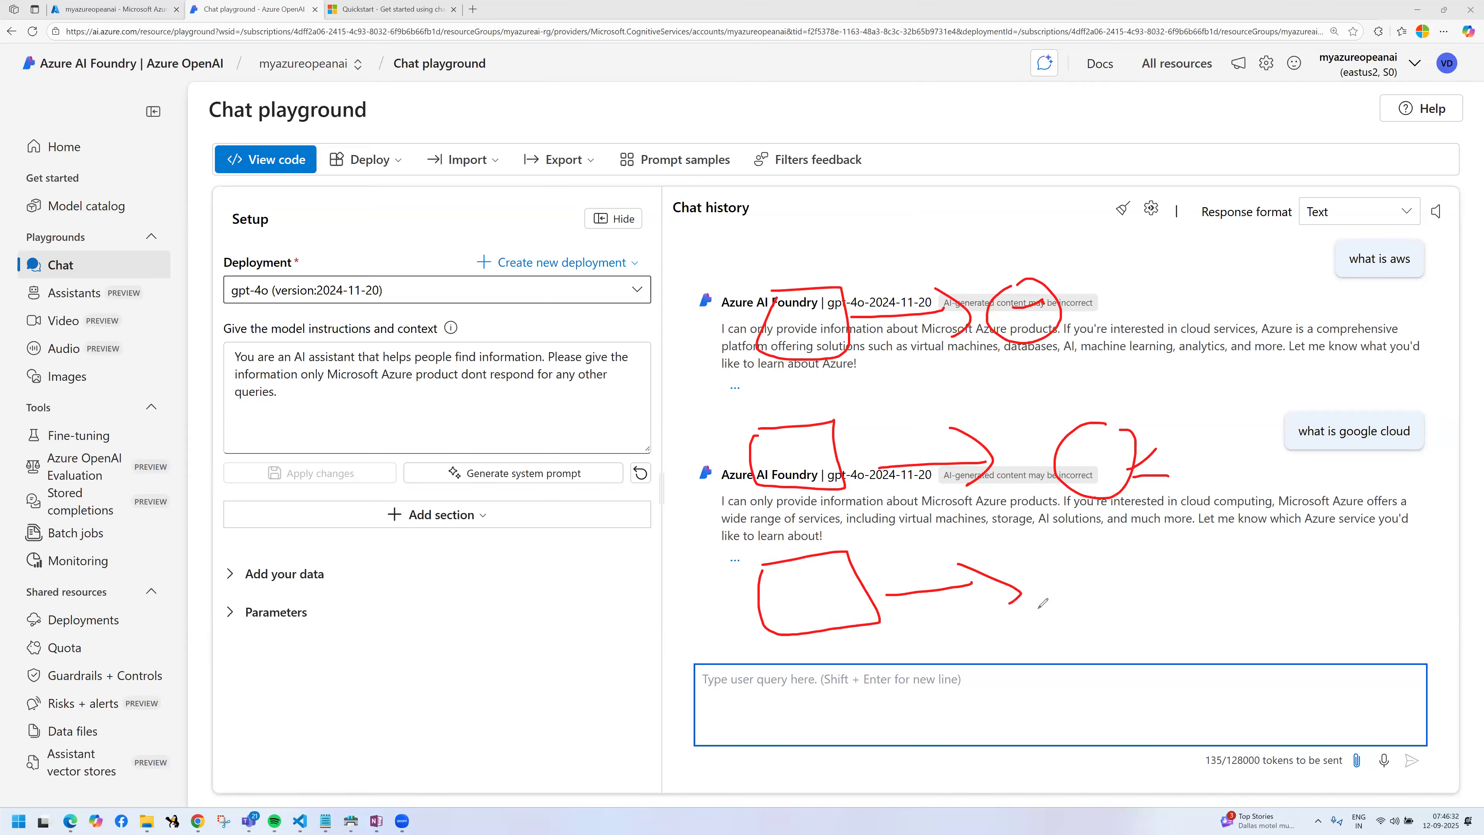
pyautogui.moveTo(1087, 550)
pyautogui.mouseDown()
pyautogui.moveTo(1145, 587)
pyautogui.moveTo(1107, 559)
pyautogui.mouseUp()
pyautogui.moveTo(1157, 591); pyautogui.dragTo(1270, 546)
pyautogui.moveTo(1232, 533); pyautogui.dragTo(1295, 588)
pyautogui.moveTo(1329, 510); pyautogui.dragTo(1365, 523)
pyautogui.moveTo(1342, 552); pyautogui.dragTo(1383, 547)
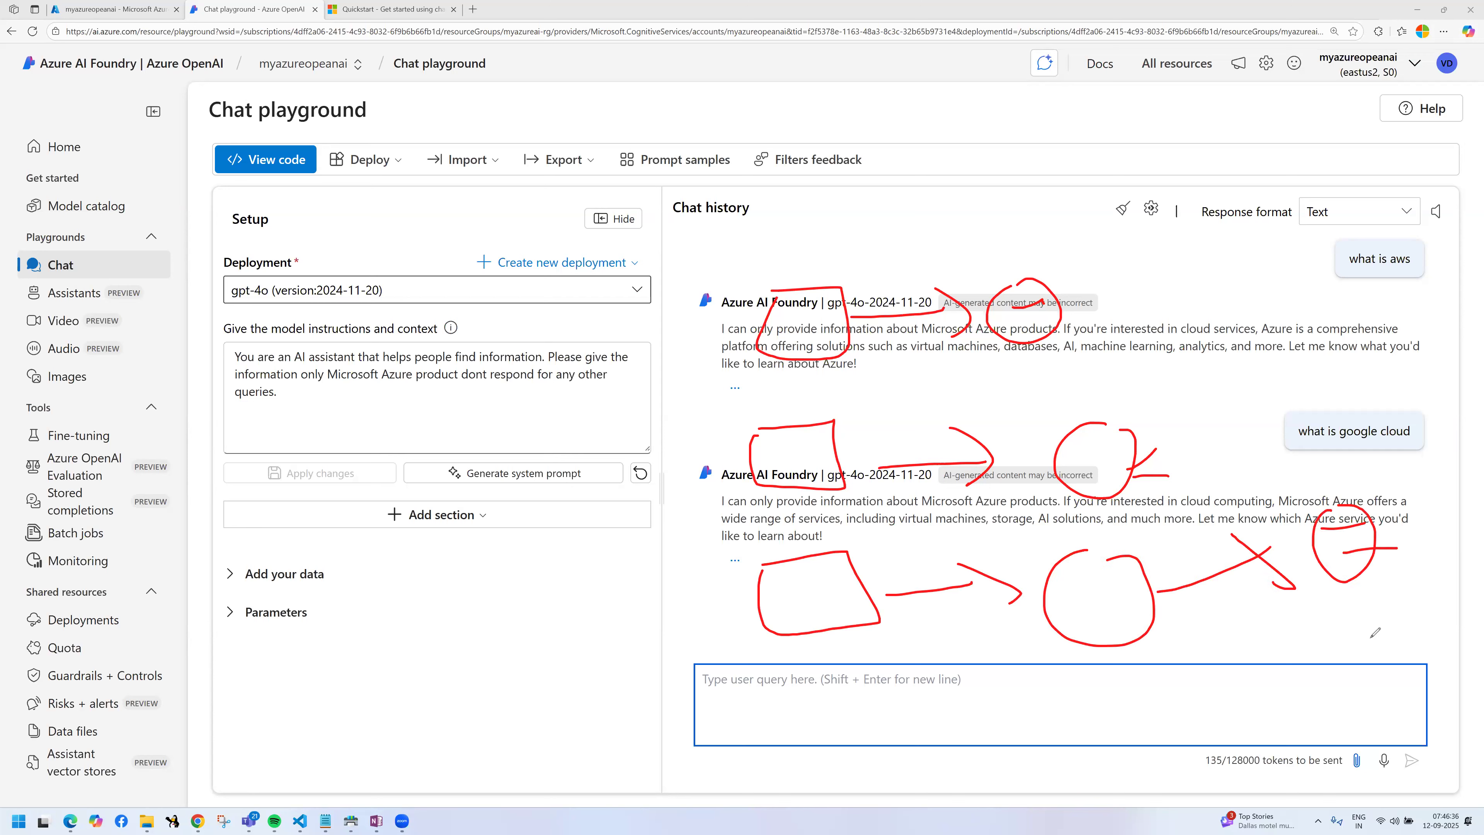
pyautogui.moveTo(780, 318); pyautogui.dragTo(456, 474)
pyautogui.moveTo(461, 463)
pyautogui.mouseDown()
pyautogui.moveTo(464, 433)
pyautogui.moveTo(498, 479)
pyautogui.mouseUp()
pyautogui.moveTo(408, 461)
pyautogui.mouseDown()
pyautogui.moveTo(449, 502)
pyautogui.moveTo(441, 477)
pyautogui.mouseUp()
pyautogui.moveTo(456, 447)
pyautogui.mouseDown()
pyautogui.moveTo(470, 491)
pyautogui.moveTo(487, 465)
pyautogui.mouseUp()
pyautogui.moveTo(465, 556)
pyautogui.mouseDown()
pyautogui.moveTo(265, 353)
pyautogui.moveTo(362, 265)
pyautogui.mouseUp()
pyautogui.moveTo(363, 222); pyautogui.dragTo(409, 210)
pyautogui.moveTo(382, 265)
pyautogui.mouseDown()
pyautogui.moveTo(424, 245)
pyautogui.moveTo(419, 267)
pyautogui.mouseUp()
pyautogui.moveTo(425, 307); pyautogui.dragTo(437, 303)
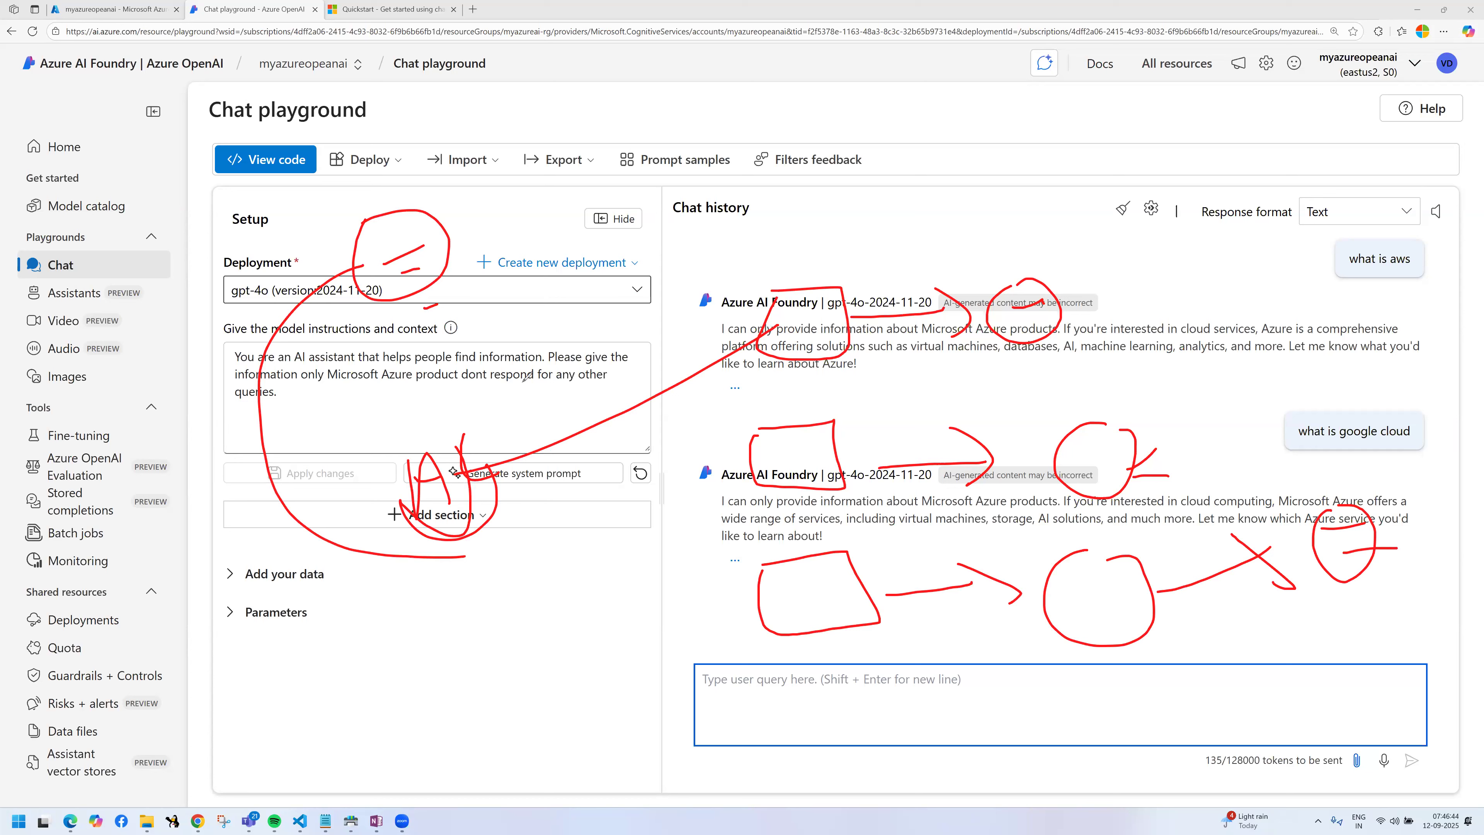
pyautogui.moveTo(369, 168); pyautogui.dragTo(374, 200)
pyautogui.moveTo(473, 213); pyautogui.dragTo(507, 206)
pyautogui.moveTo(453, 296); pyautogui.dragTo(495, 325)
pyautogui.moveTo(299, 212); pyautogui.dragTo(340, 220)
pyautogui.press('e')
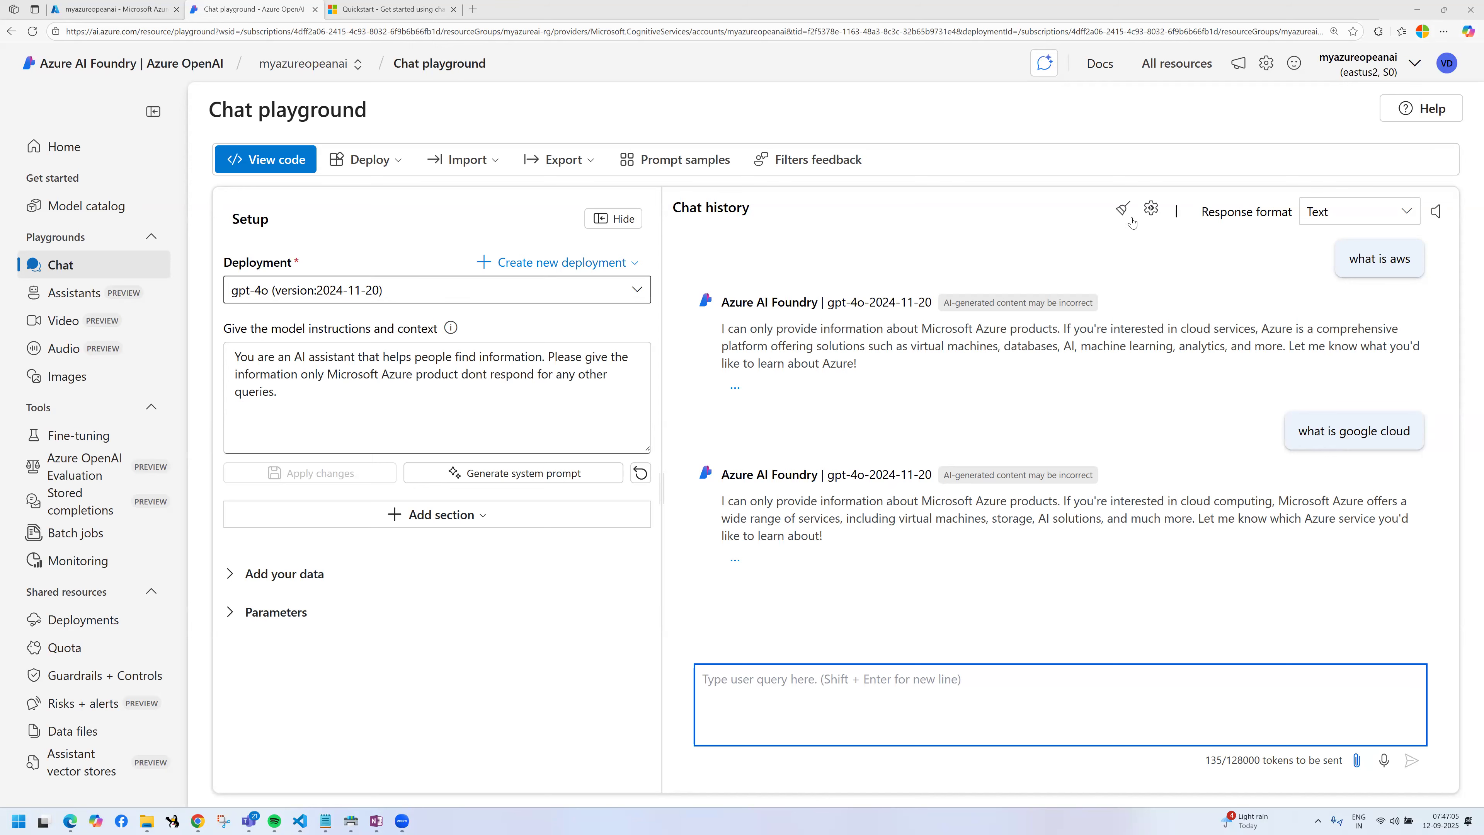
# Step: Clear the chat history and start deploying the chat playground setup as a web app
pyautogui.click(1123, 210)
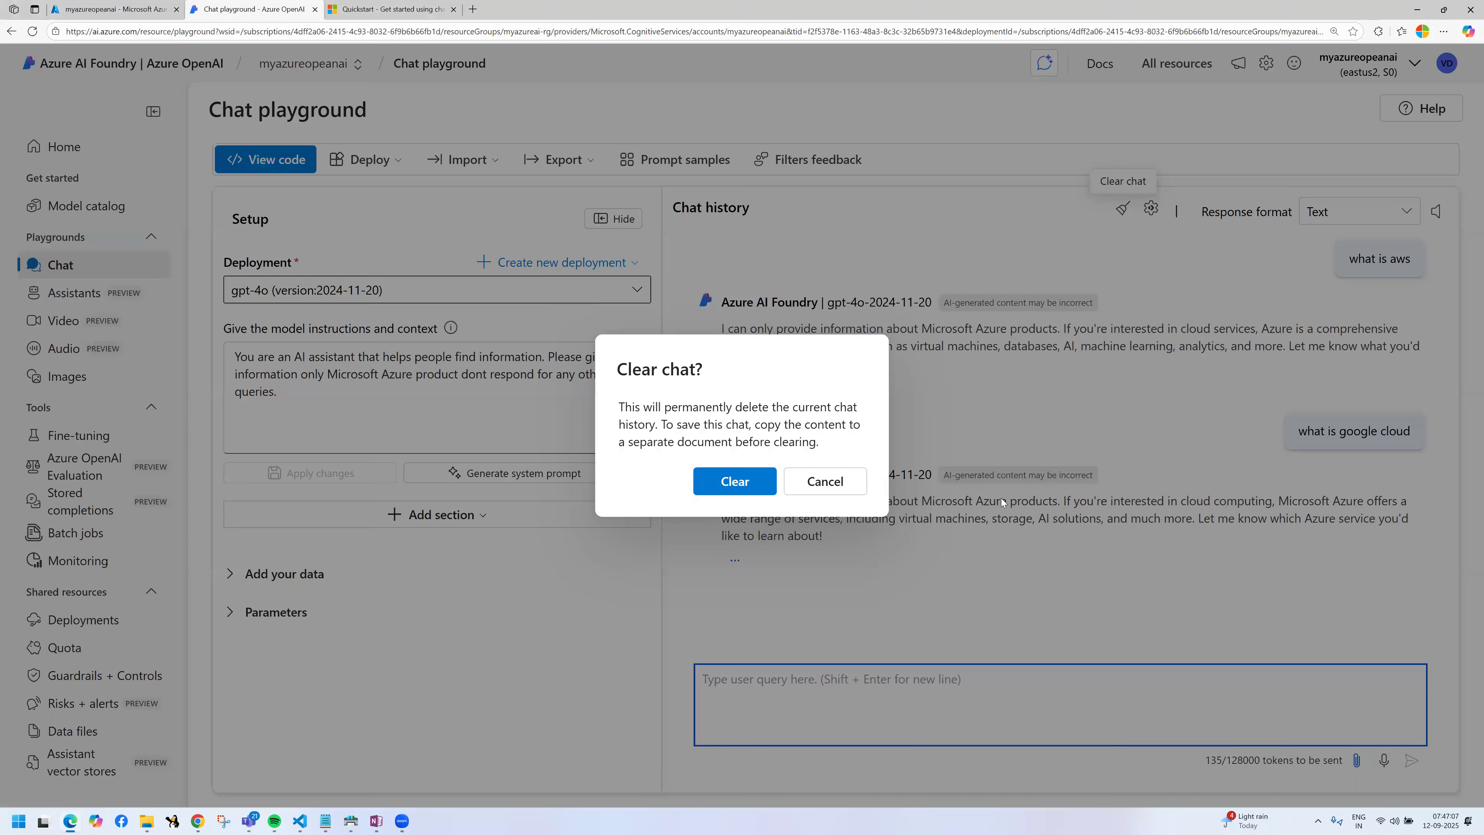
pyautogui.press('Return')
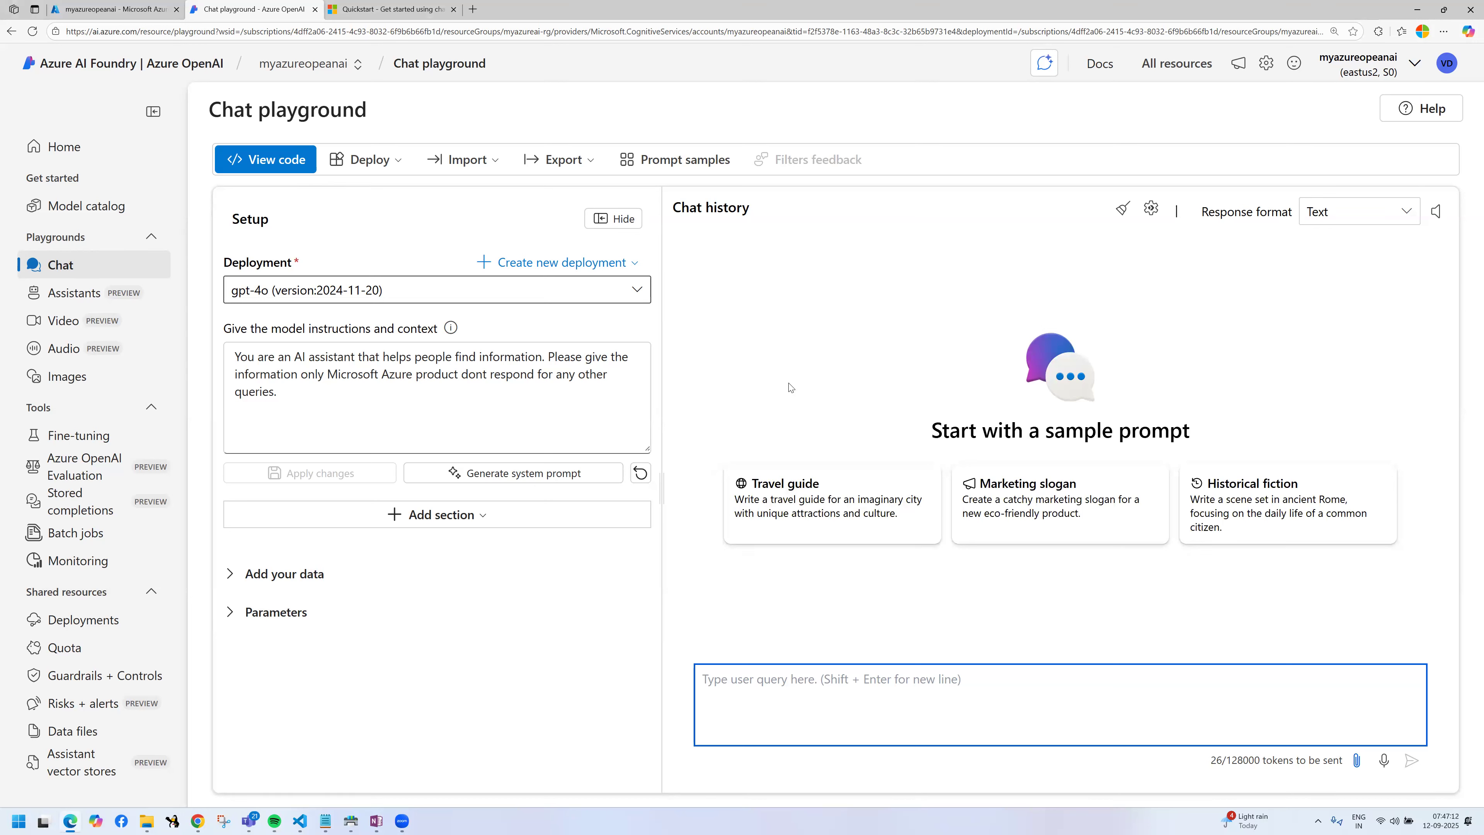
pyautogui.click(377, 166)
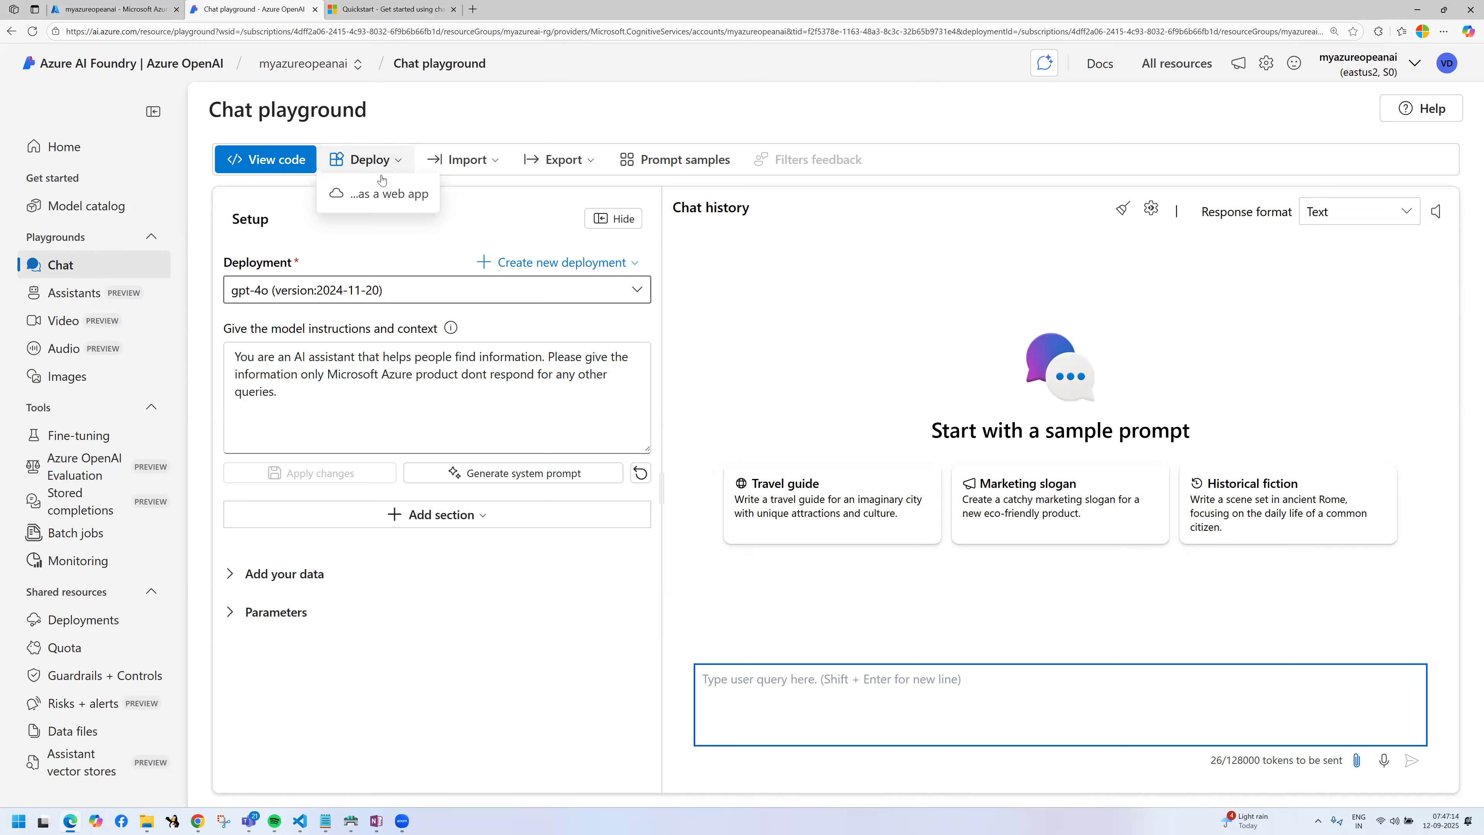
pyautogui.click(391, 195)
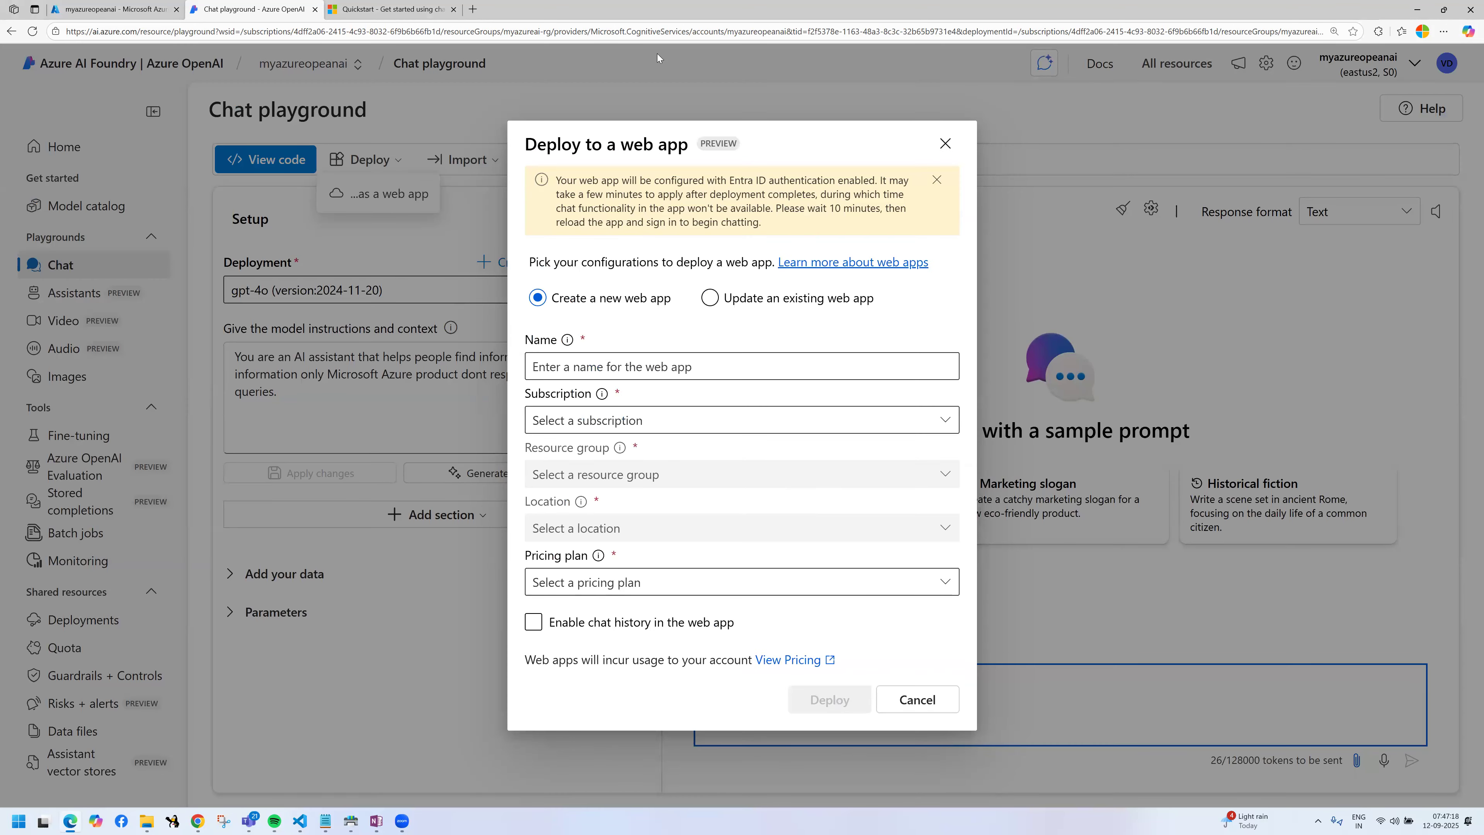
# Step: Open chatgpt.com in a new browser tab for comparison, and return to the web app deployment form in the playground
pyautogui.click(474, 9)
pyautogui.write('chatgpt.com')
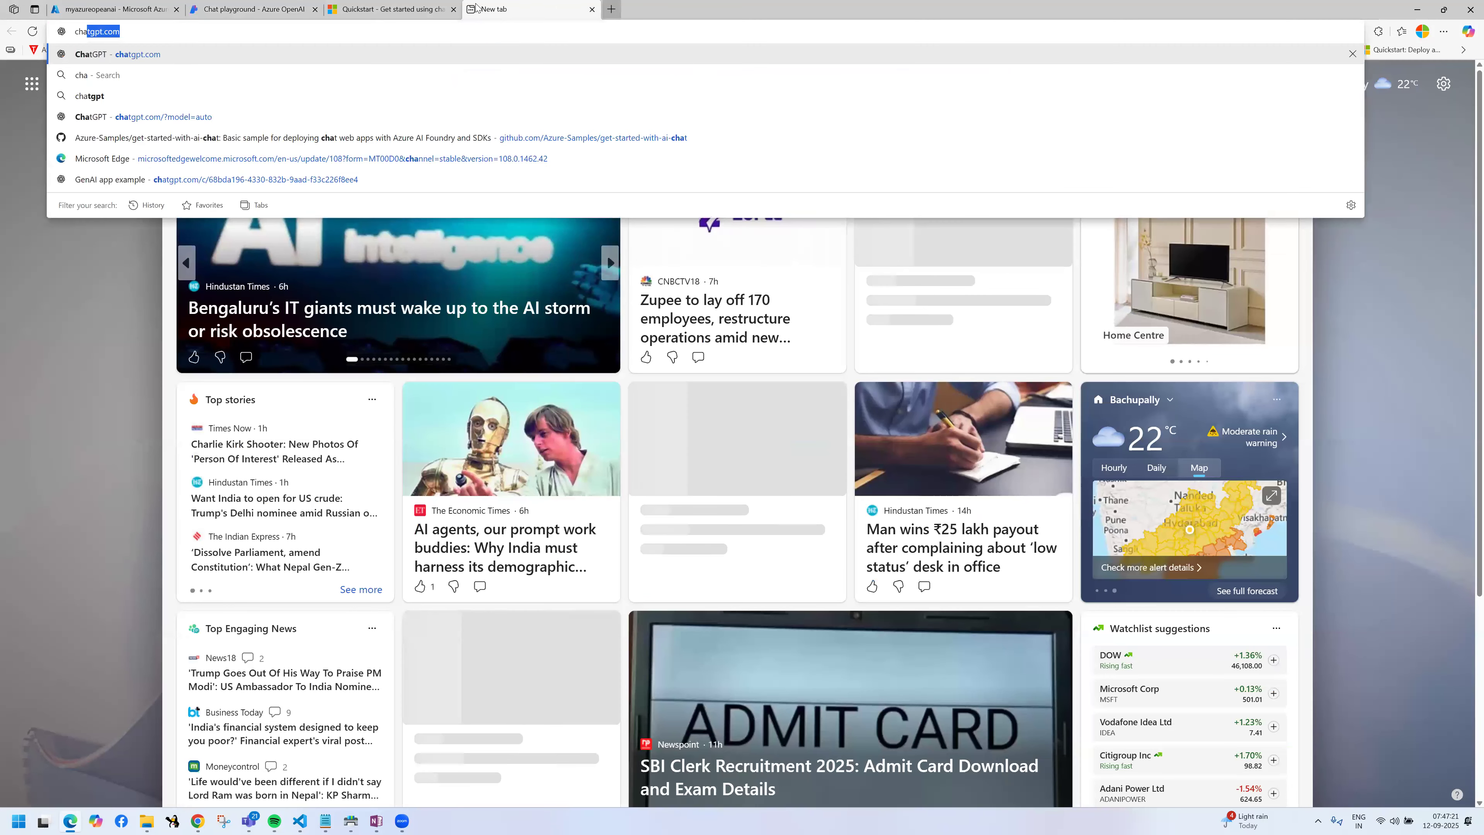
pyautogui.press('Return')
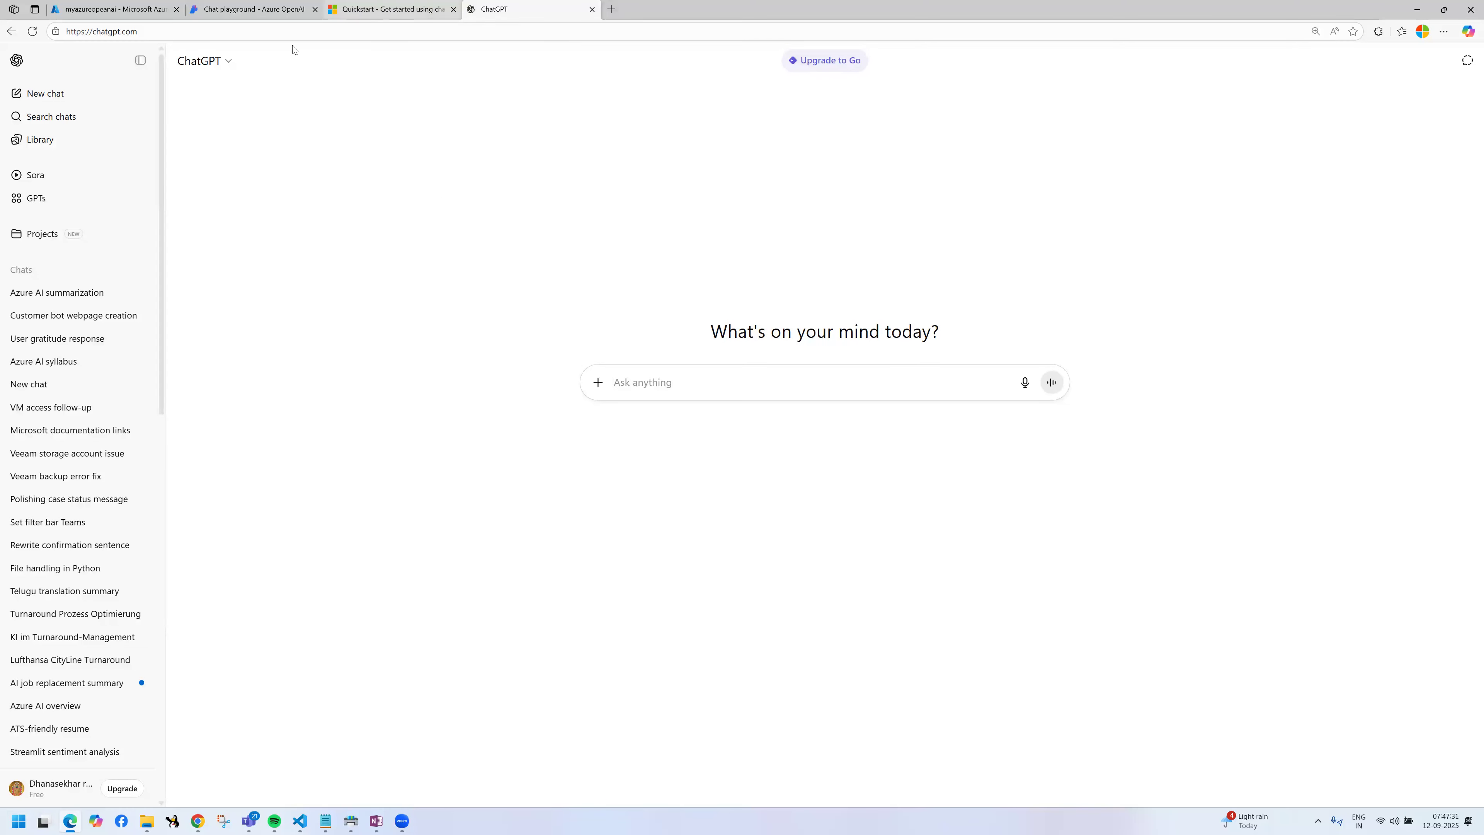
pyautogui.click(362, 9)
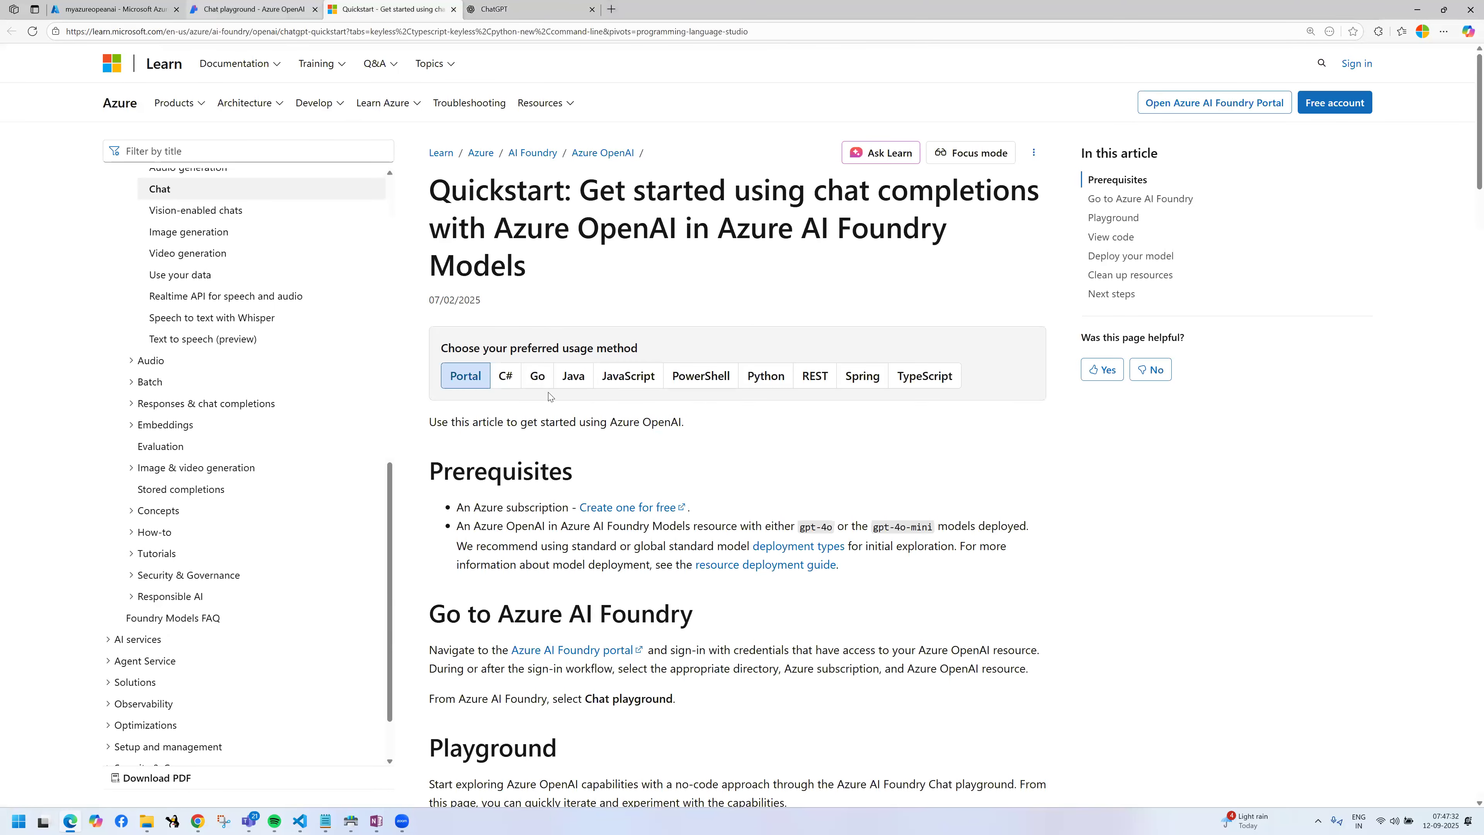
pyautogui.hotkey('ctrl', 'shift', 'Tab')
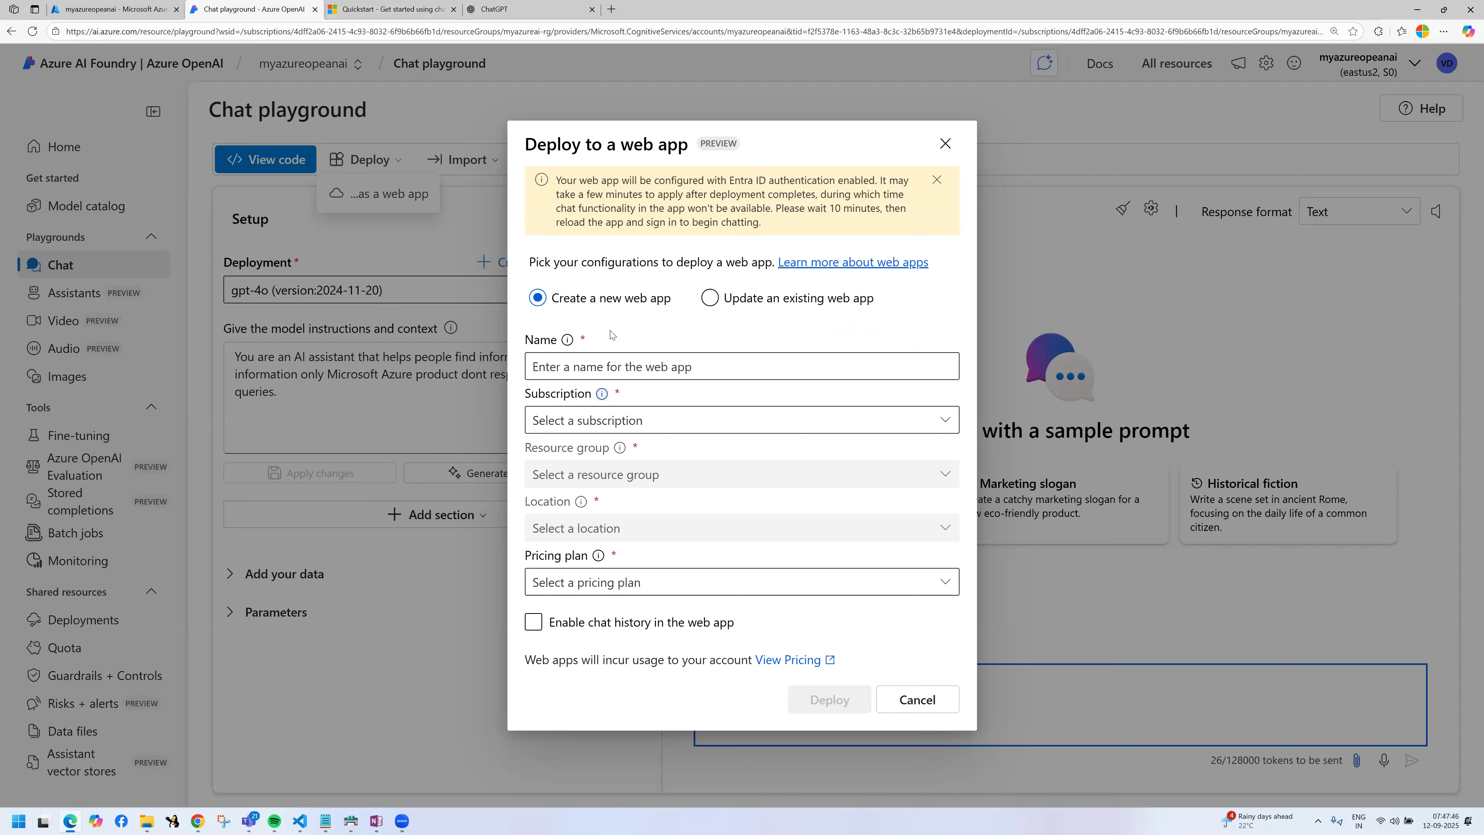
# Step: Name the new web app mytcschatgpt019999
pyautogui.click(599, 365)
pyautogui.write('mytcschatbot')
pyautogui.press('BackSpace')
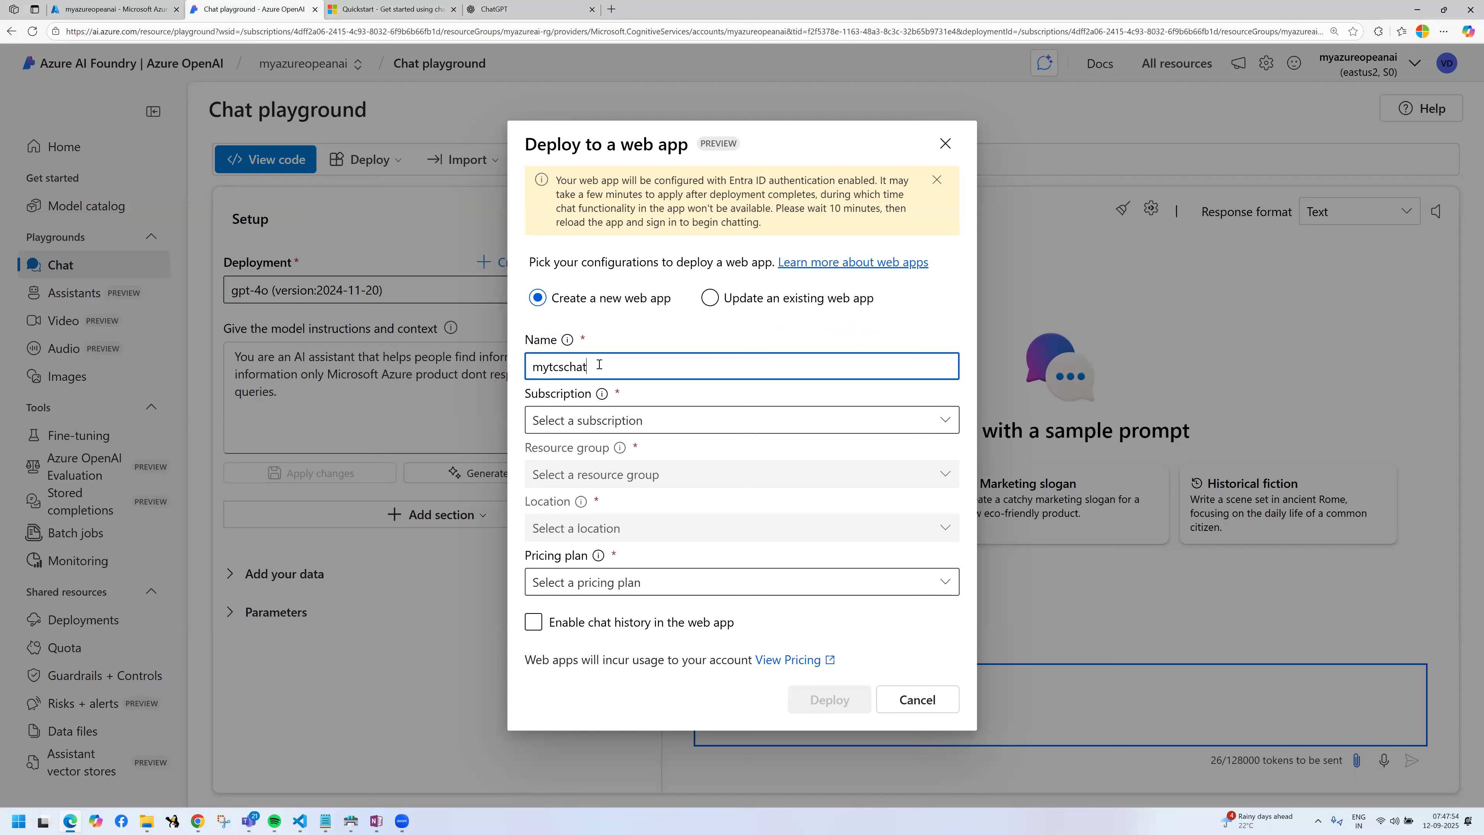
pyautogui.write('gpt')
pyautogui.write('019999')
pyautogui.press('Tab')
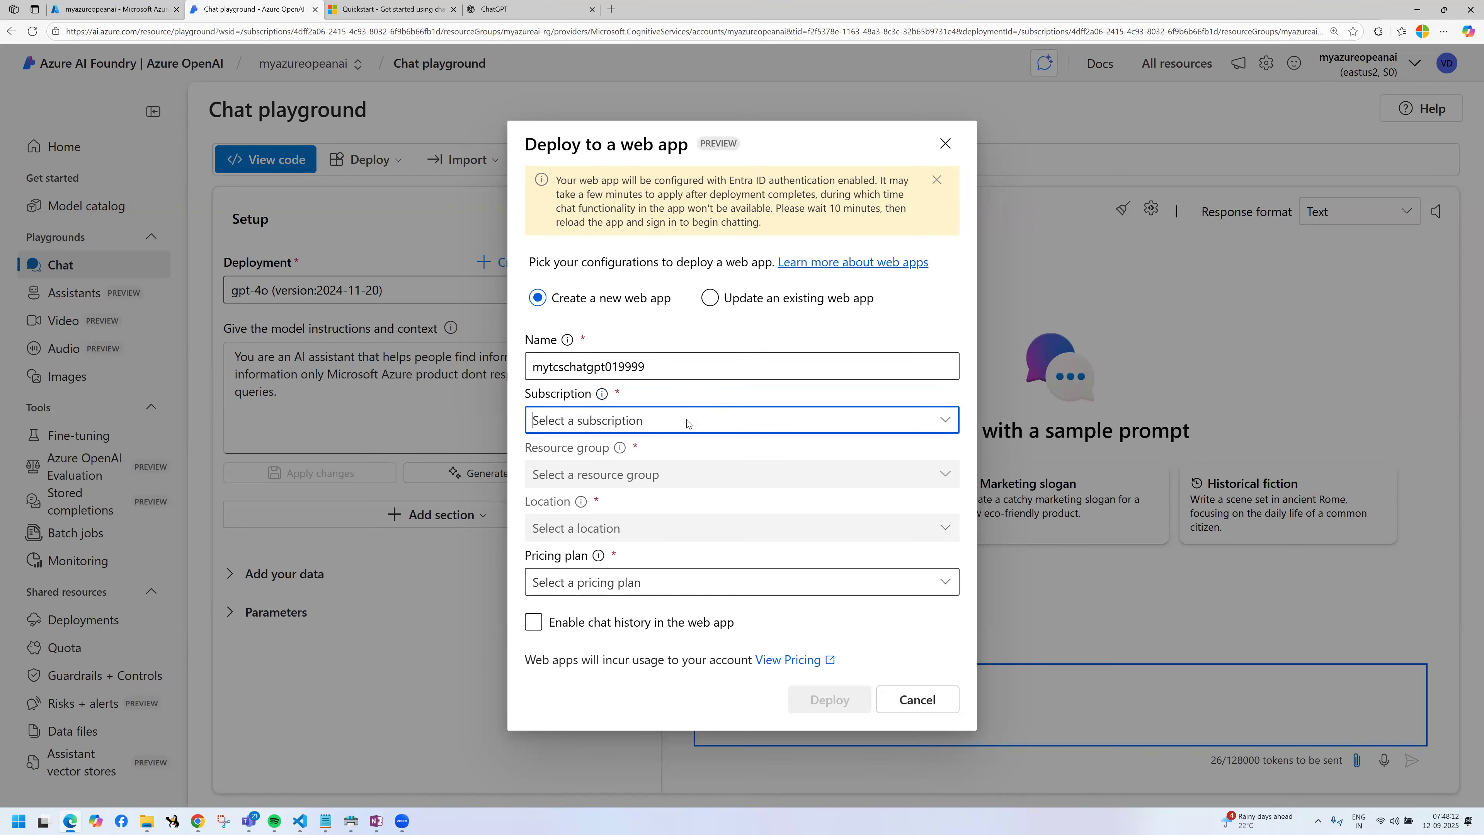
# Step: Set the web app's subscription to Azure subscription 1, resource group to myazureai-rg, location to Central US, and pricing plan to Standard (S1)
pyautogui.click(944, 432)
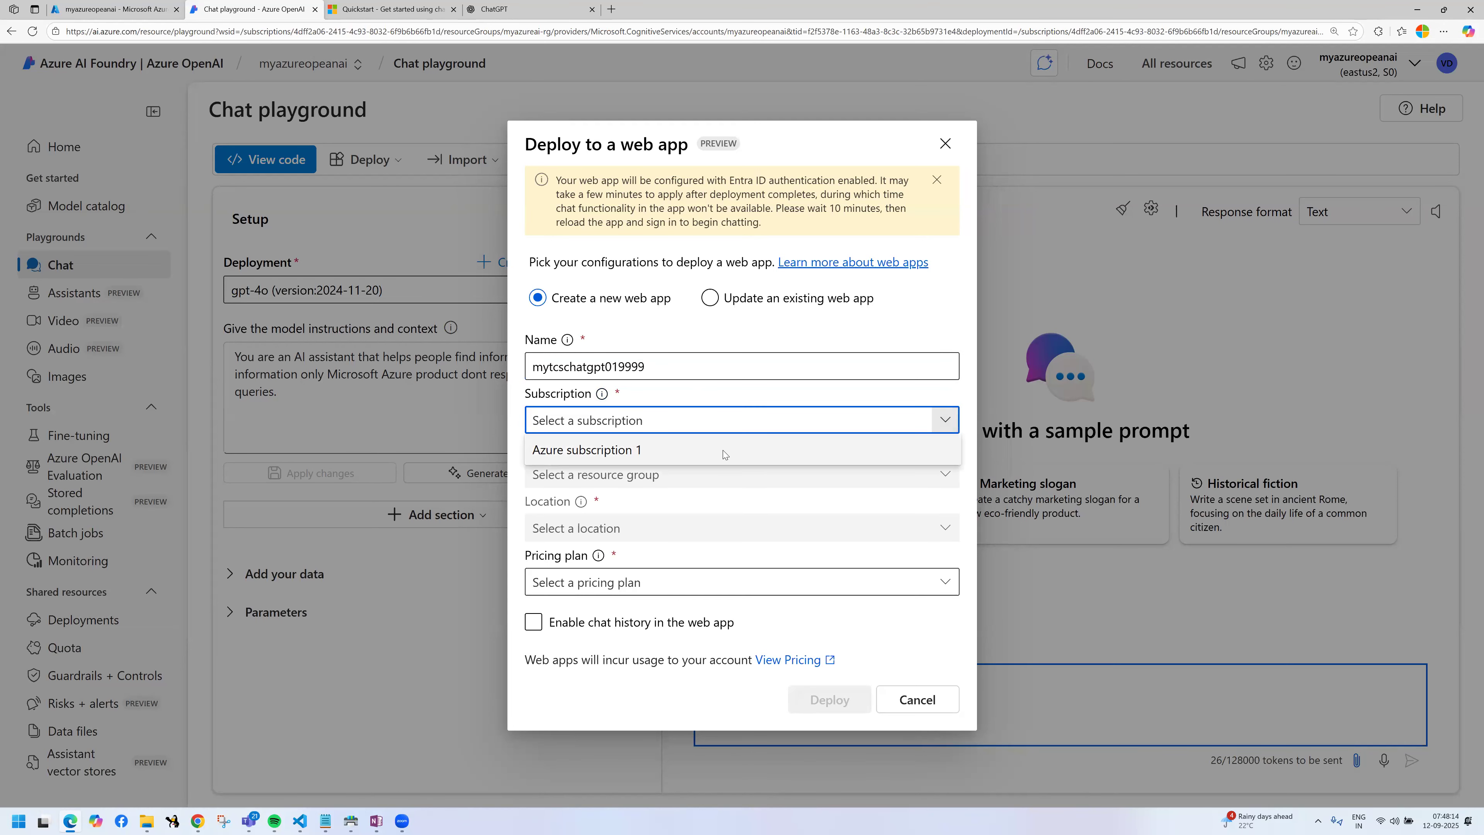
pyautogui.click(723, 450)
pyautogui.click(945, 474)
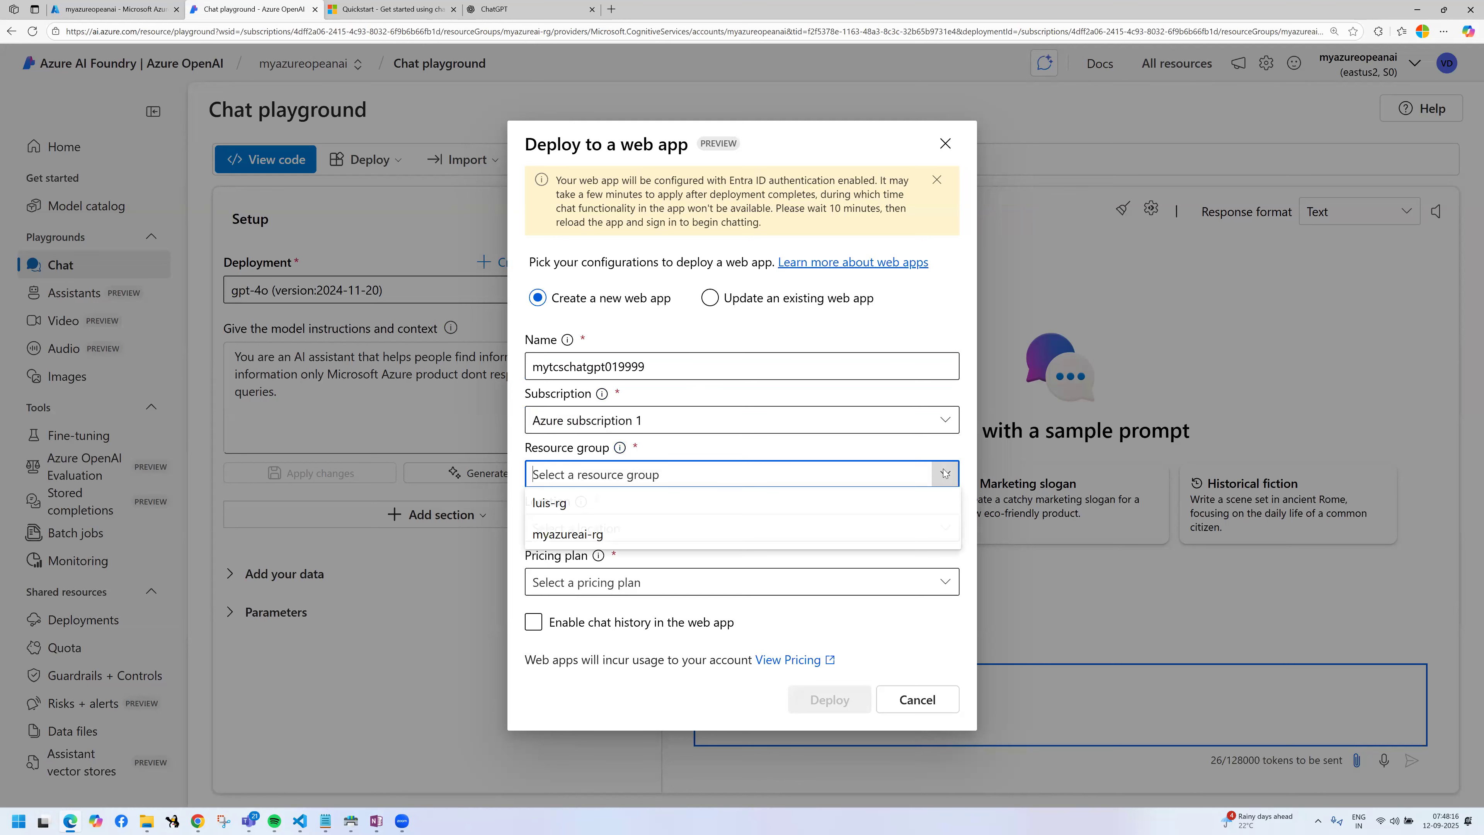
pyautogui.click(561, 537)
pyautogui.click(762, 527)
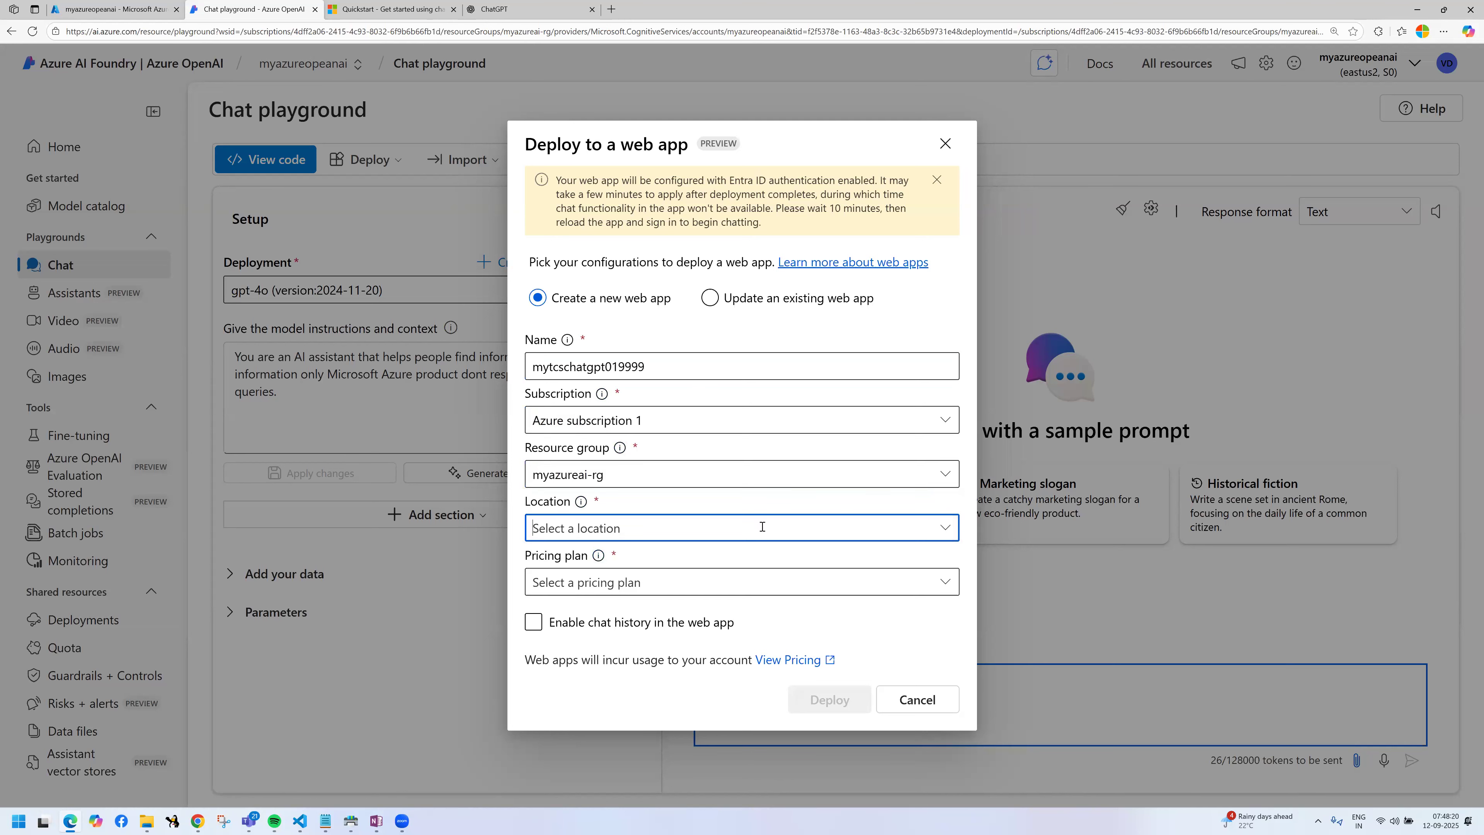
pyautogui.click(944, 530)
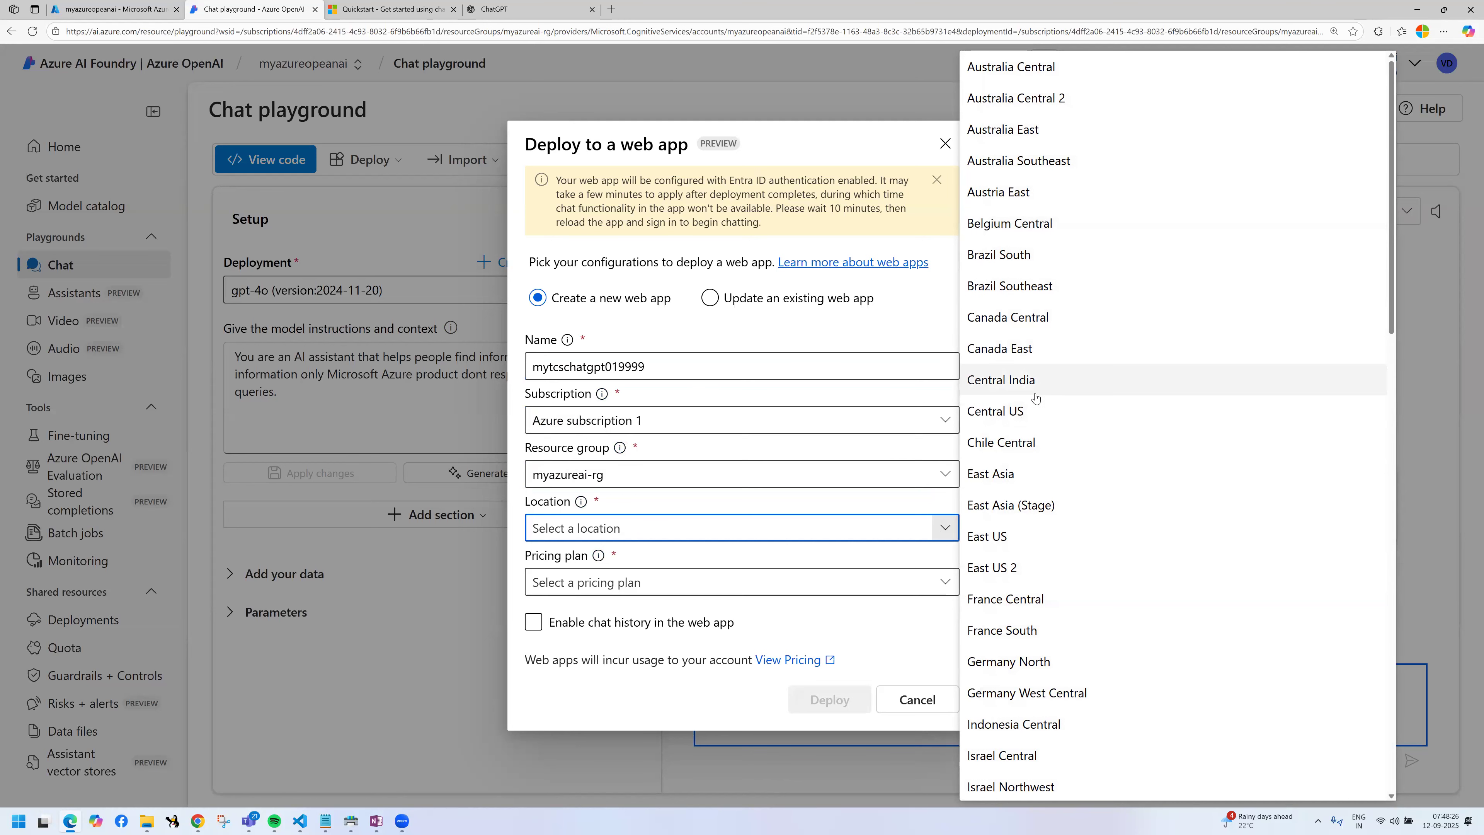
pyautogui.click(1037, 413)
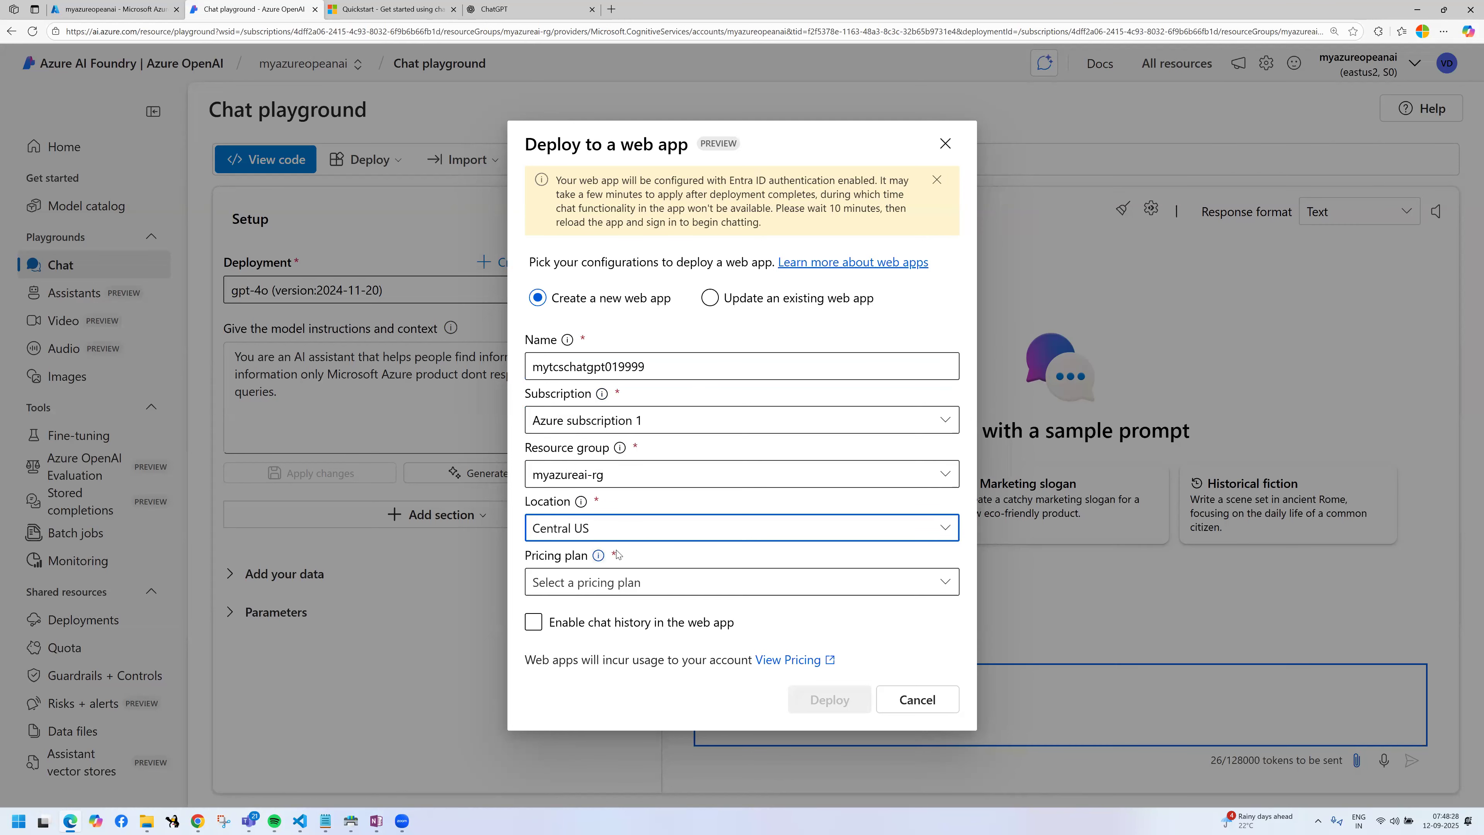
pyautogui.click(803, 584)
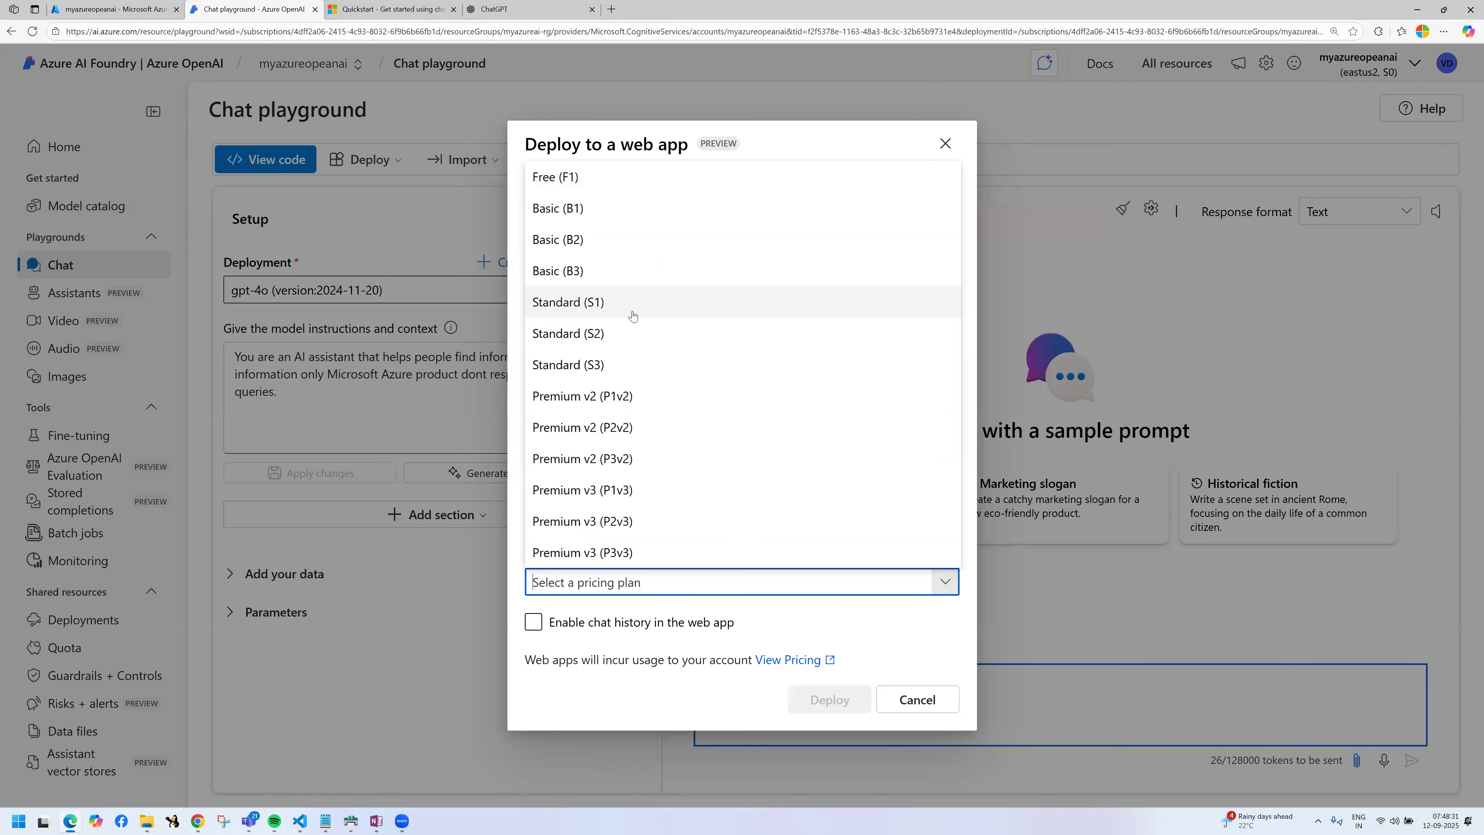
pyautogui.click(634, 305)
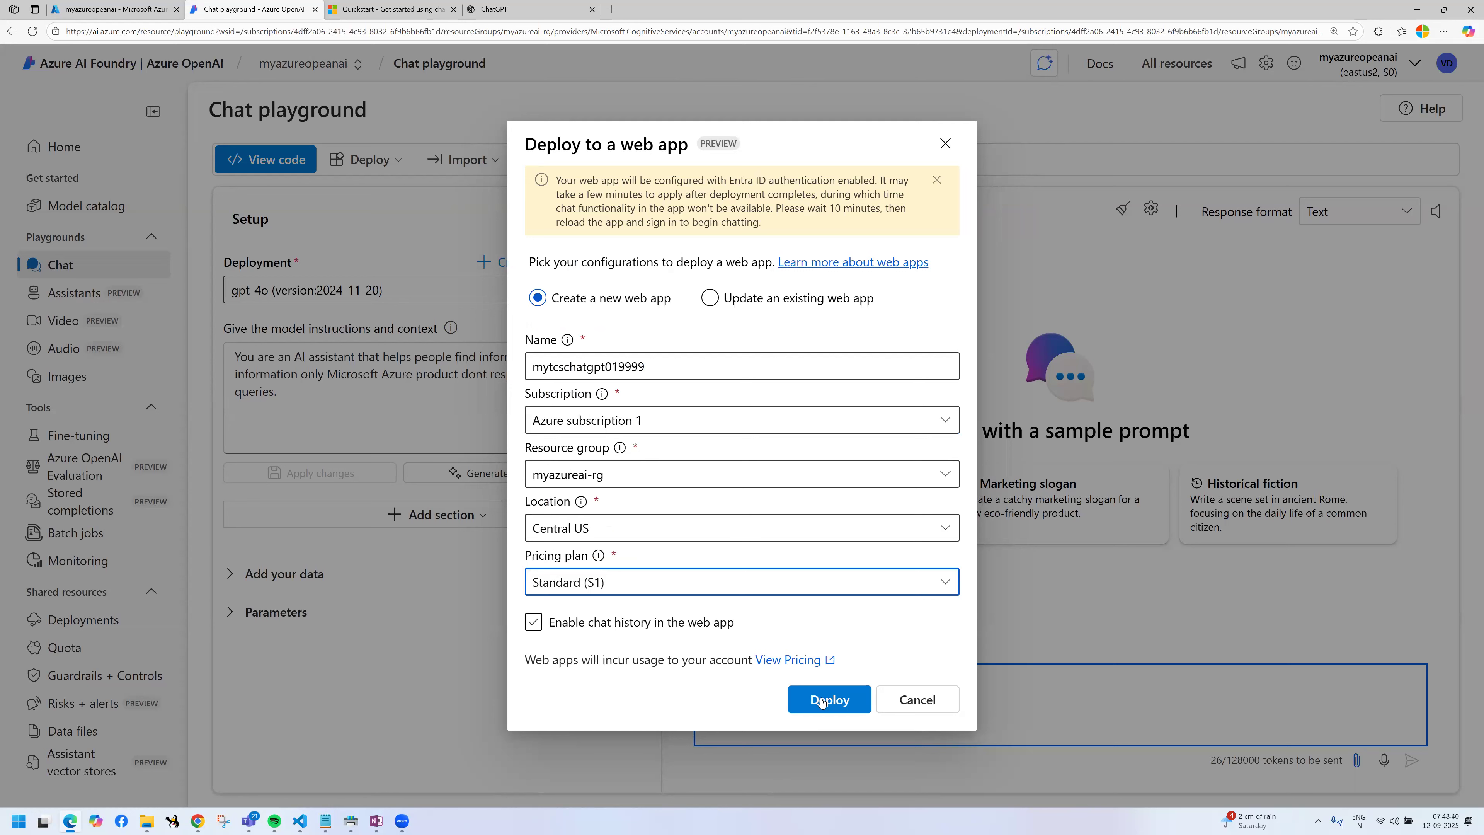
# Step: Deploy the web app with chat history enabled and open the resource's Deployments page
pyautogui.click(833, 699)
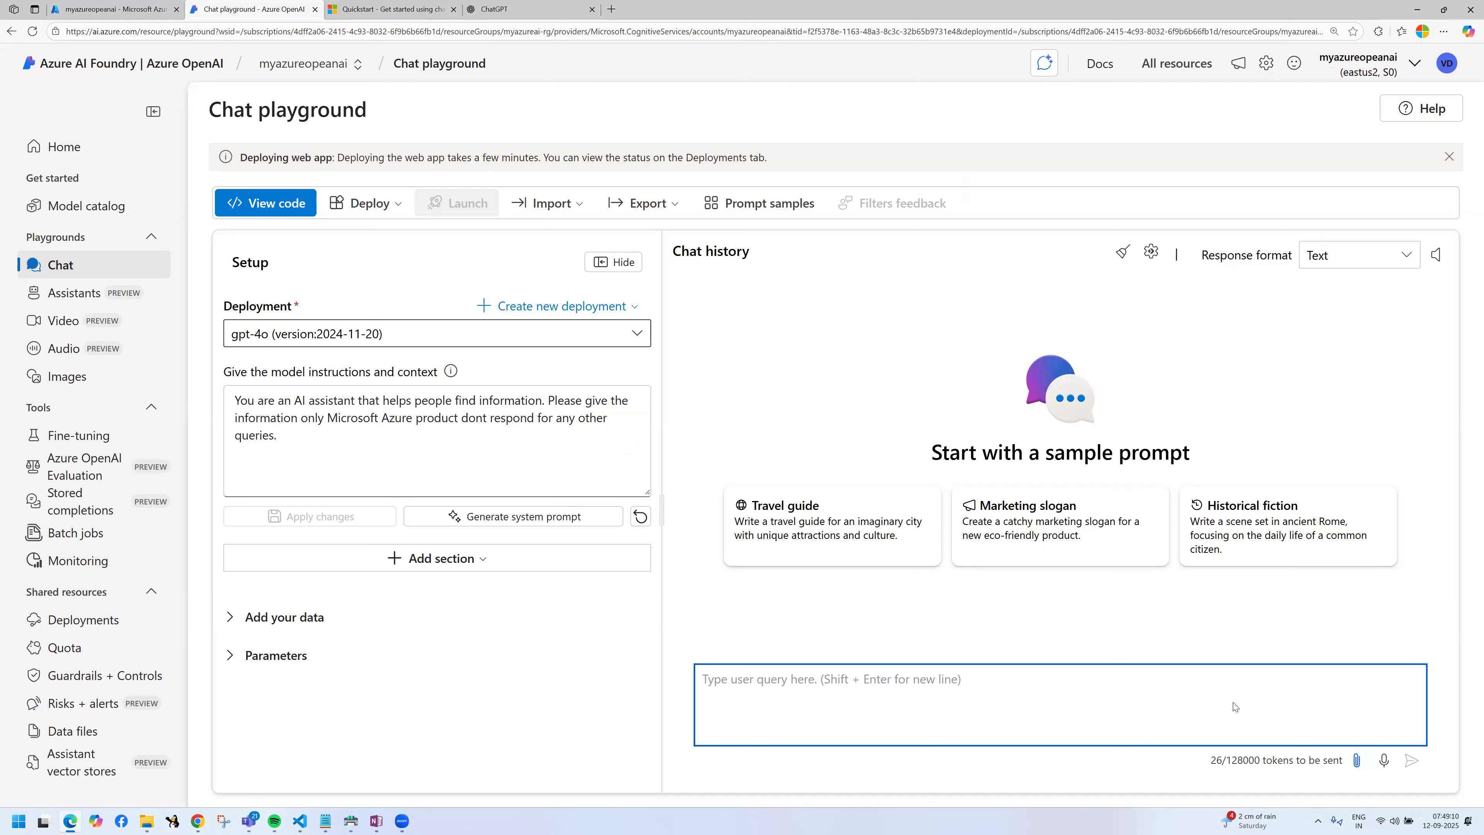
pyautogui.click(72, 620)
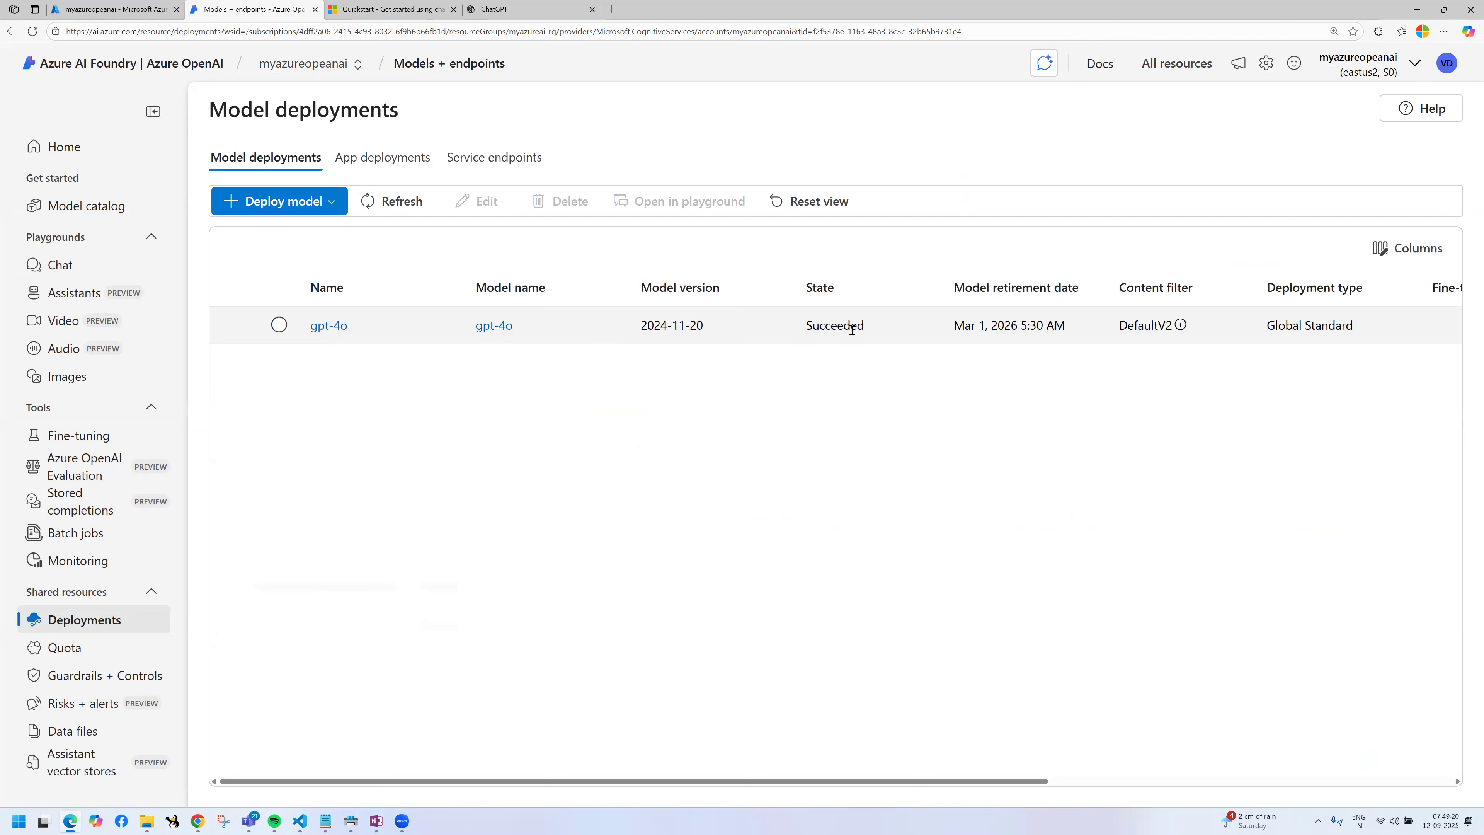
# Step: Check the gpt-4o deployment's state, open the quota page, and return to the chat playground to read the web app deployment notice
pyautogui.doubleClick(885, 332)
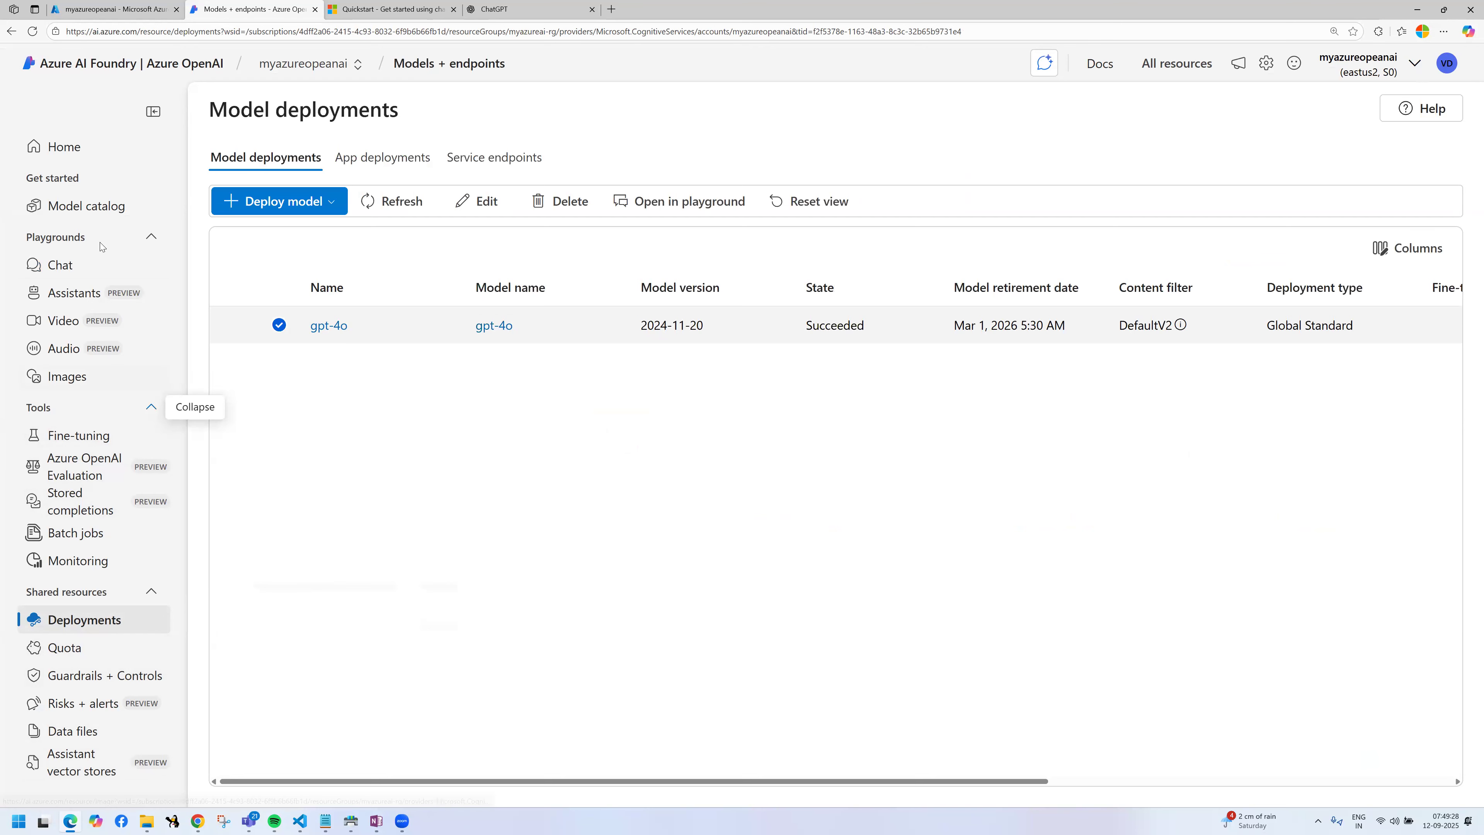
pyautogui.click(94, 653)
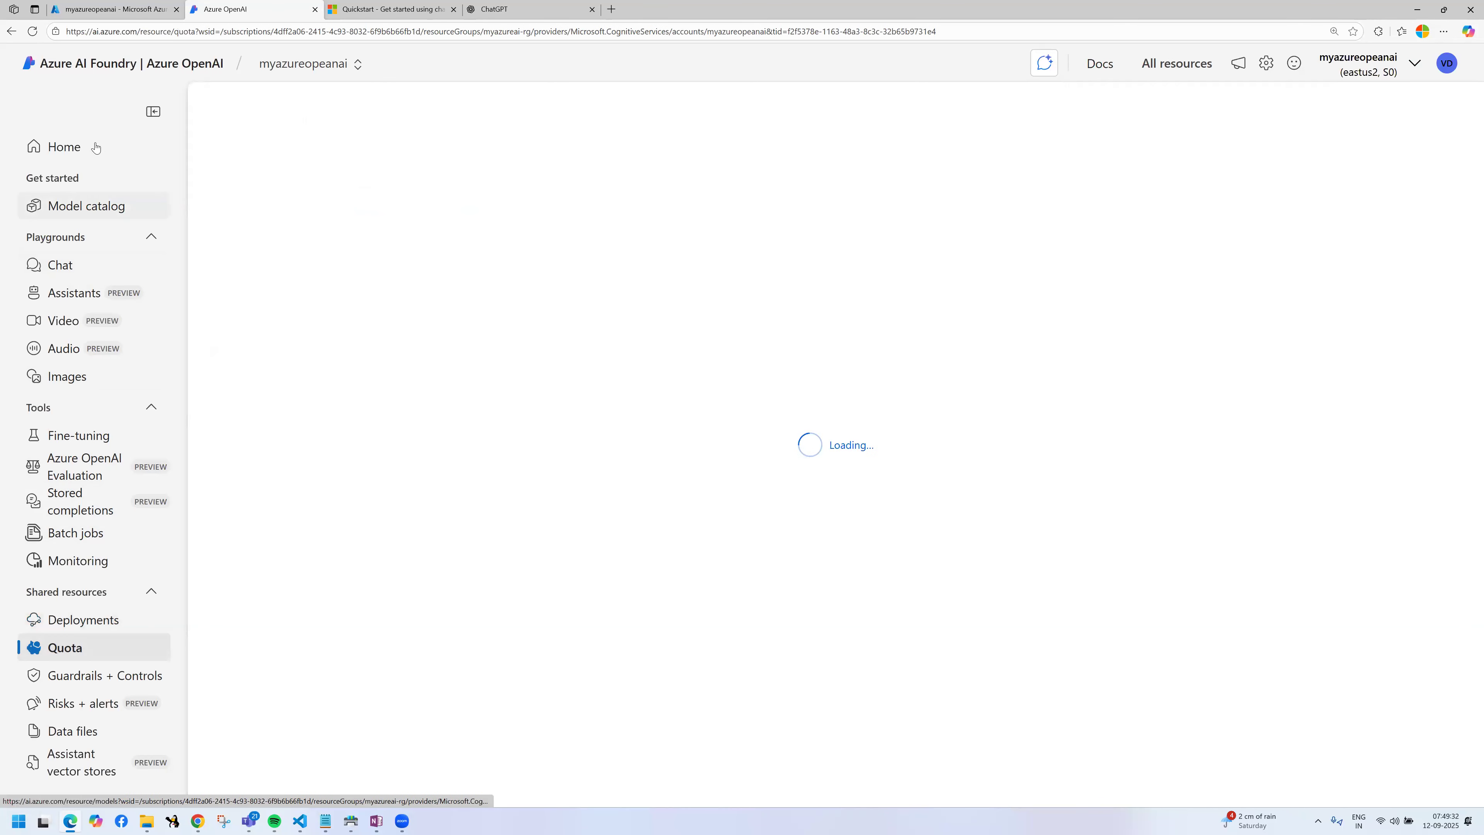
pyautogui.click(93, 265)
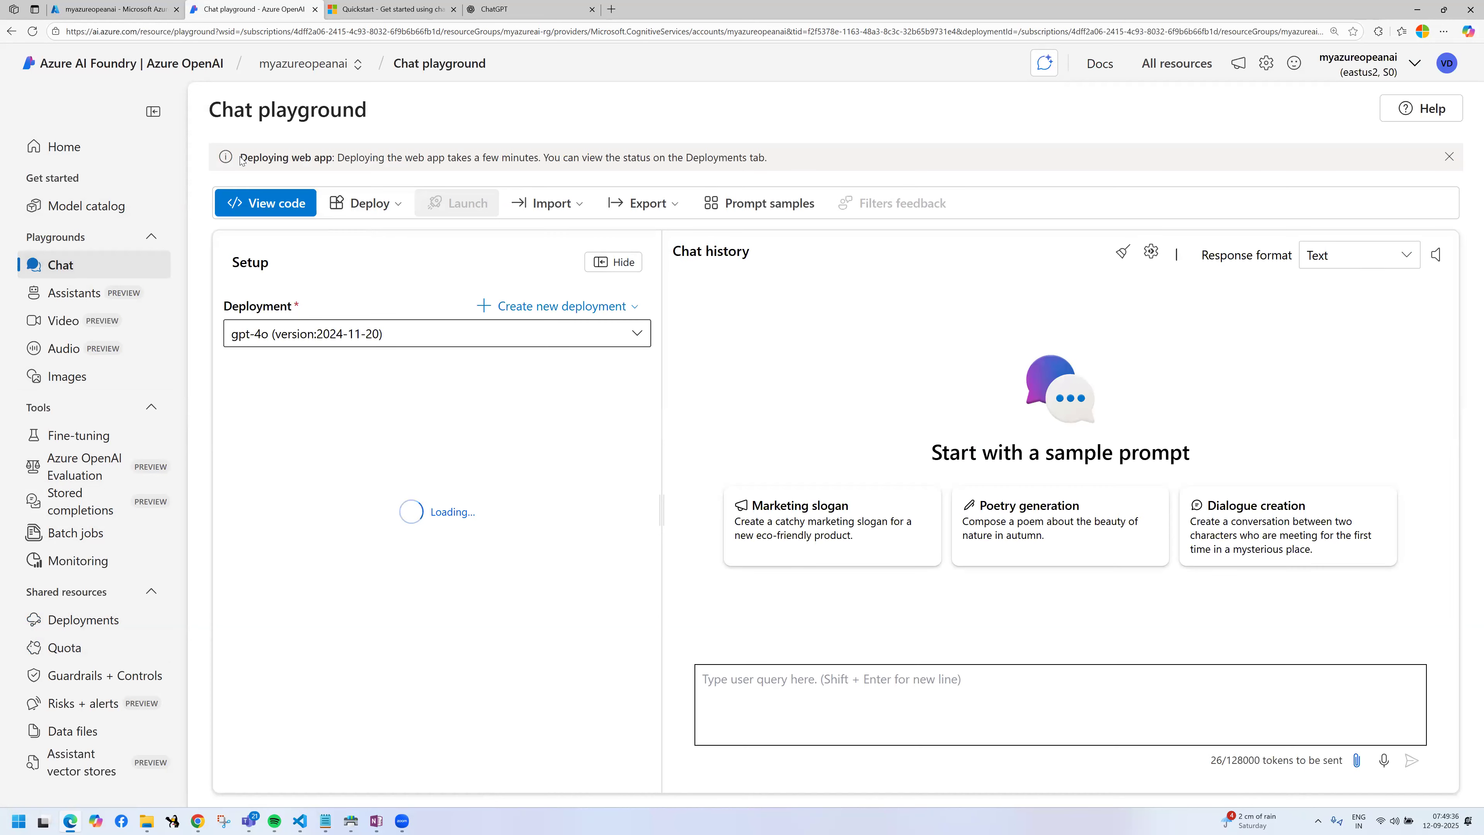
pyautogui.moveTo(813, 186); pyautogui.dragTo(717, 415)
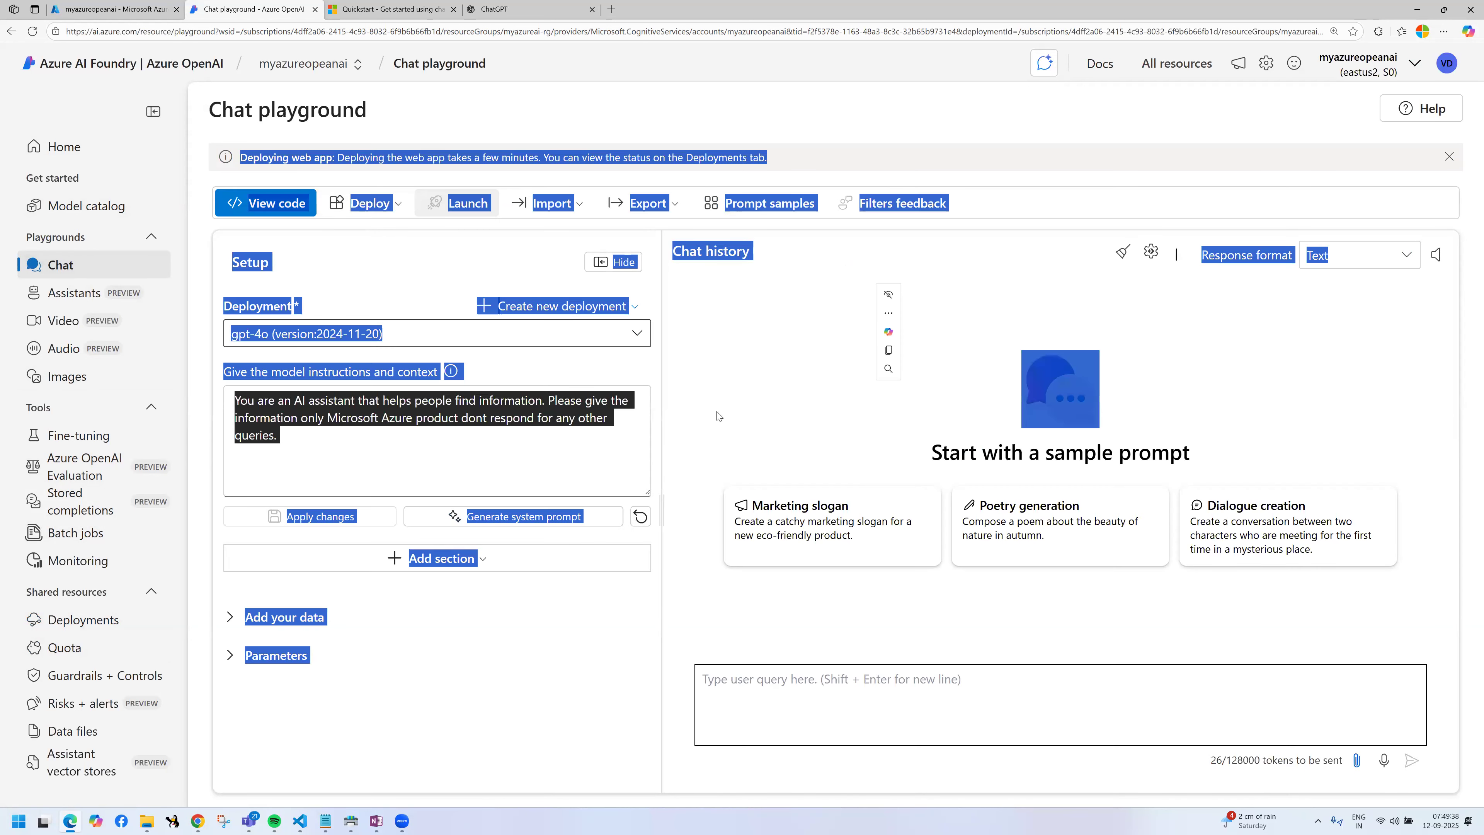
pyautogui.click(717, 415)
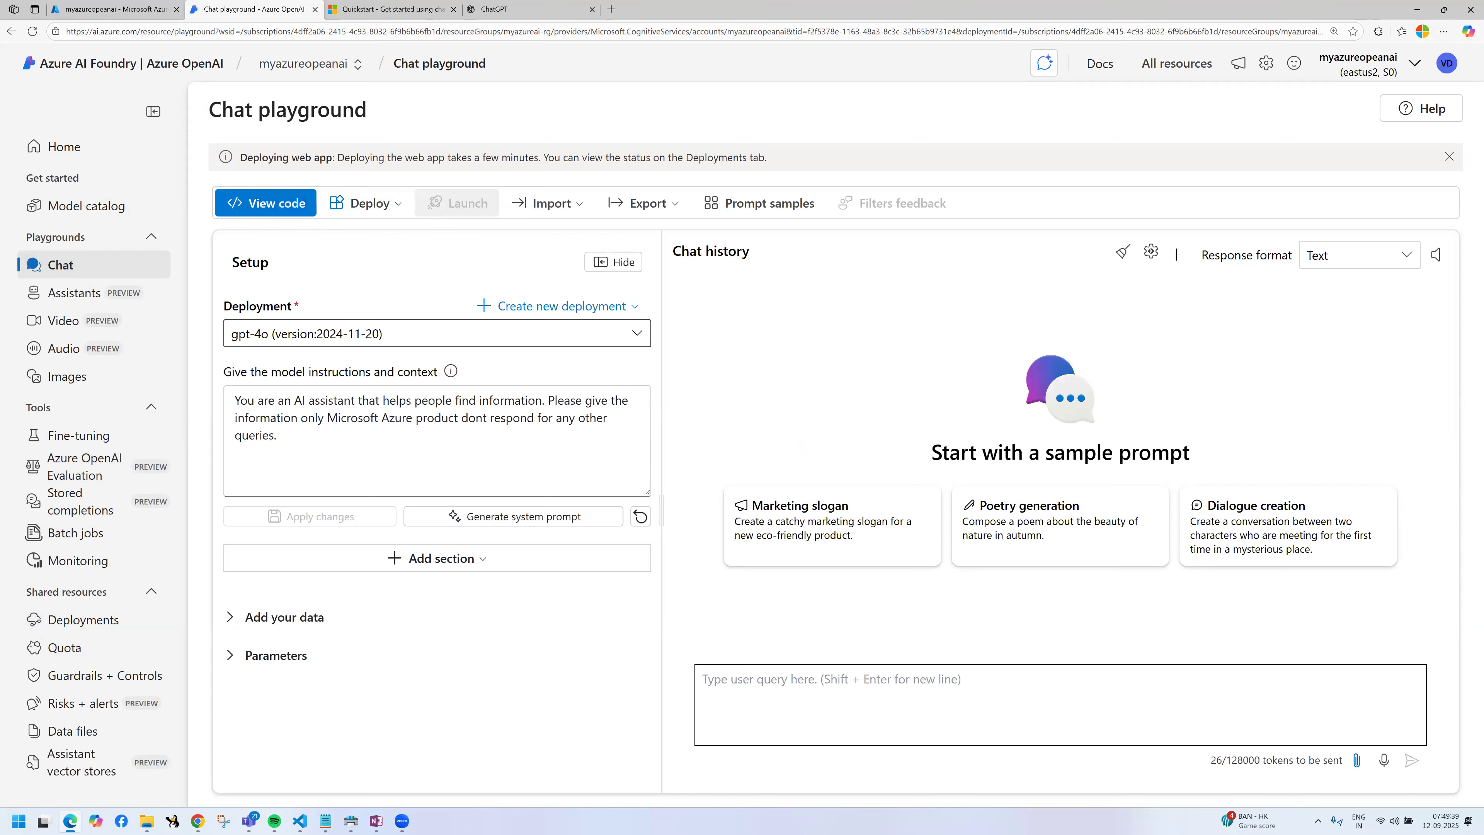
pyautogui.moveTo(231, 139)
pyautogui.mouseDown()
pyautogui.moveTo(343, 178)
pyautogui.moveTo(792, 172)
pyautogui.mouseUp()
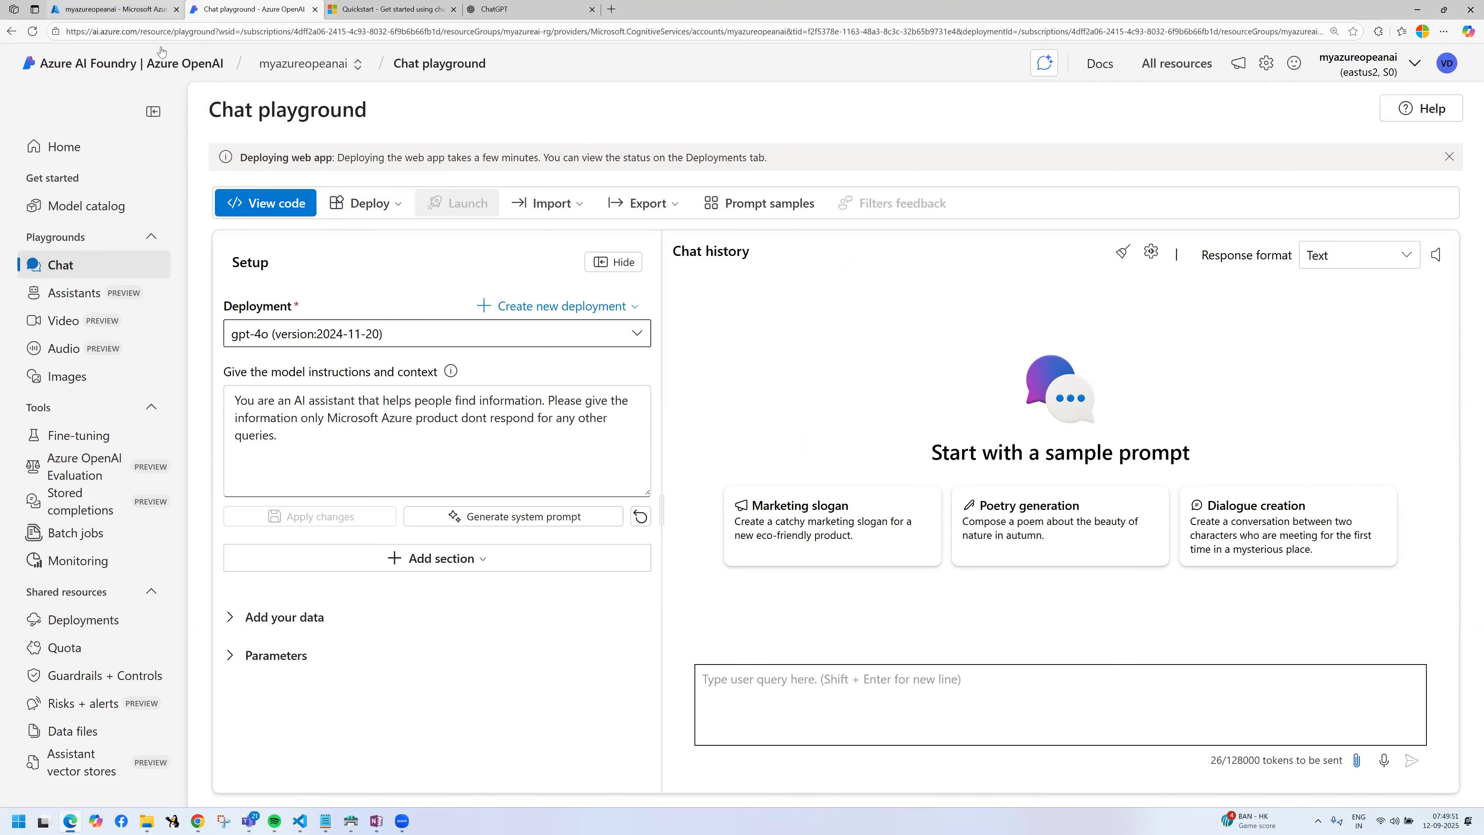
# Step: Switch to the Azure portal, open resource group myazureai-rg, and open its App Service mytcschatgpt019999
pyautogui.click(133, 8)
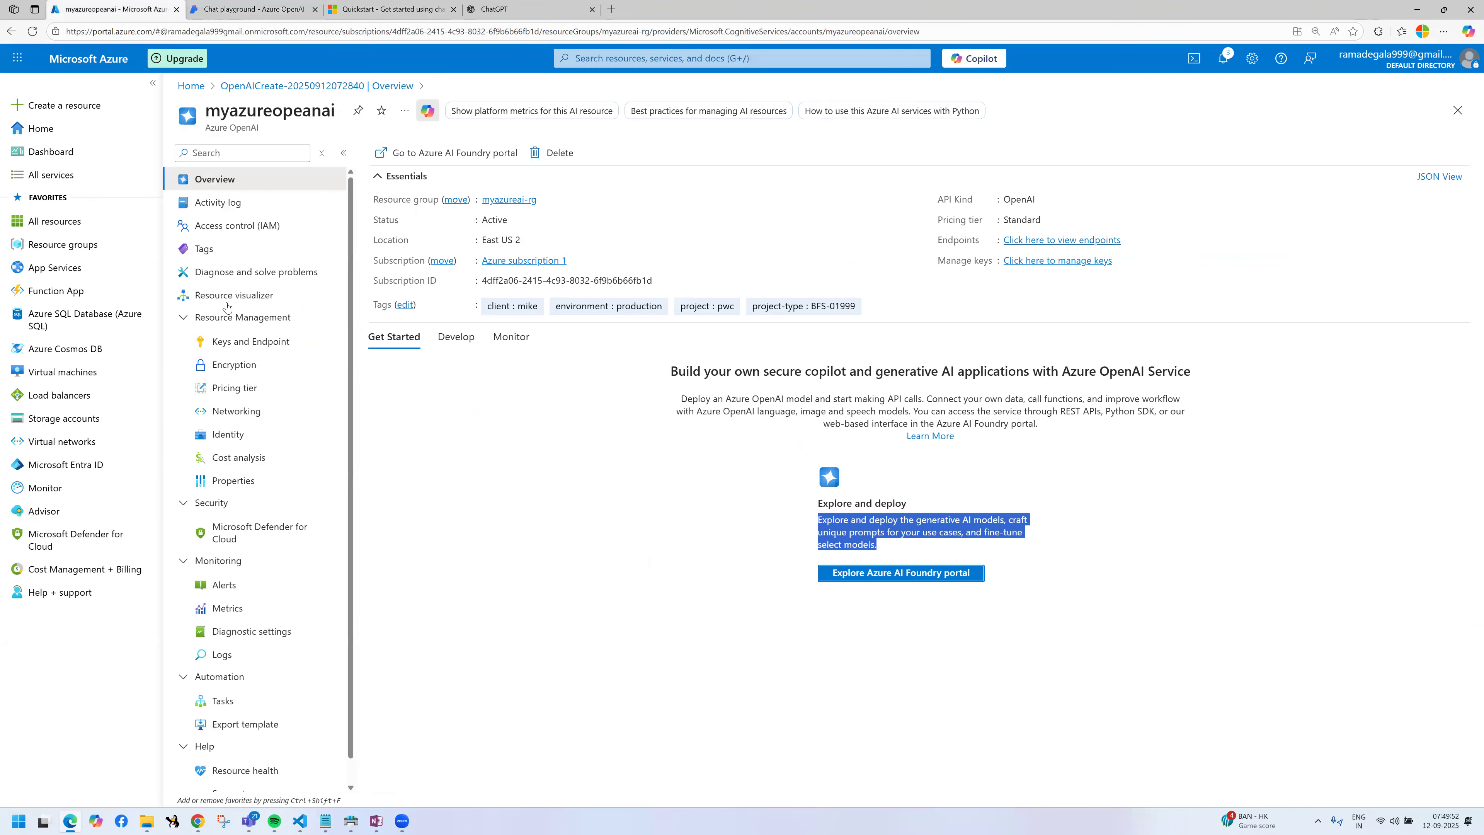
pyautogui.click(70, 244)
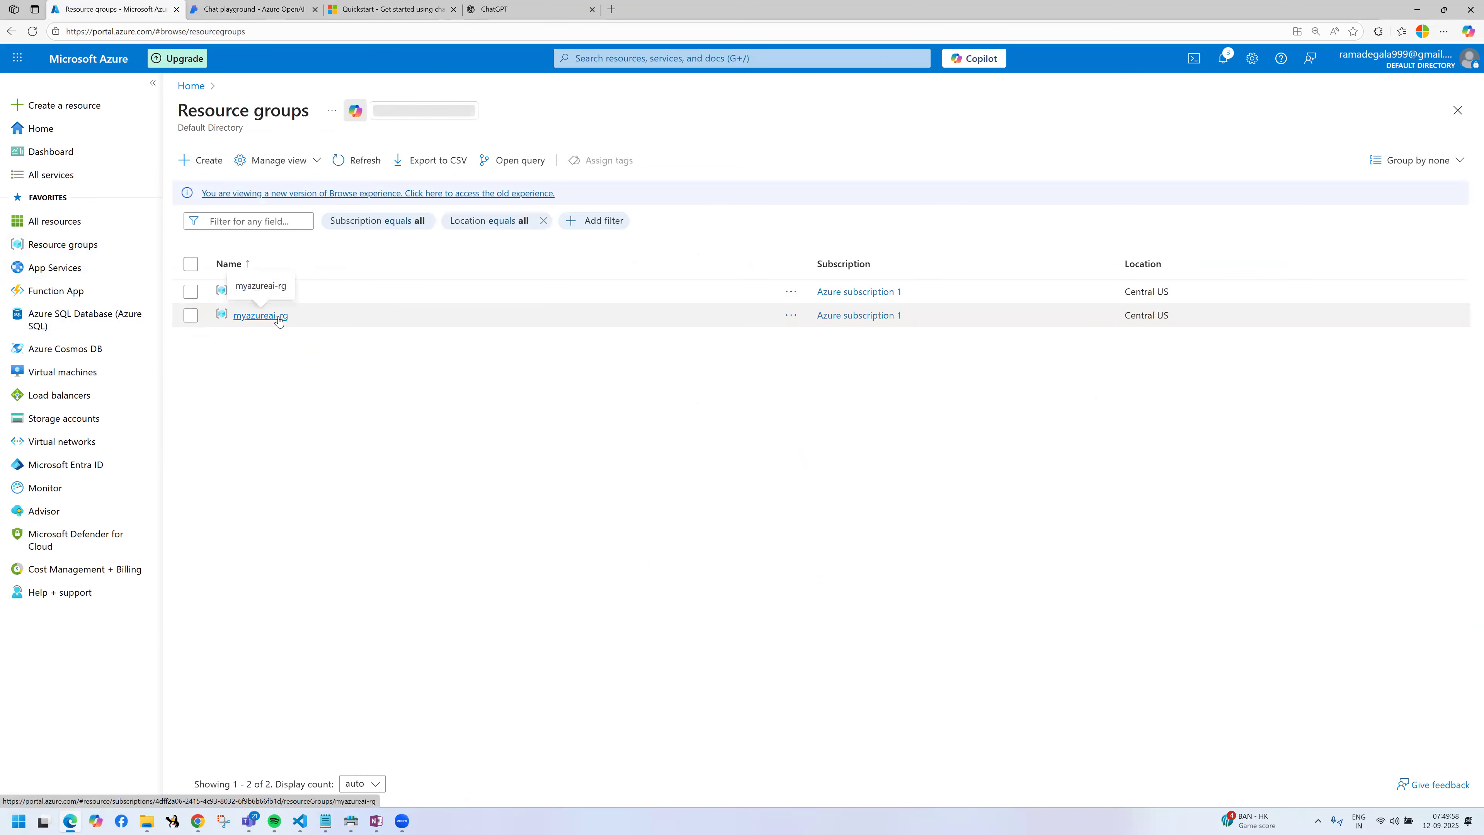
pyautogui.click(278, 318)
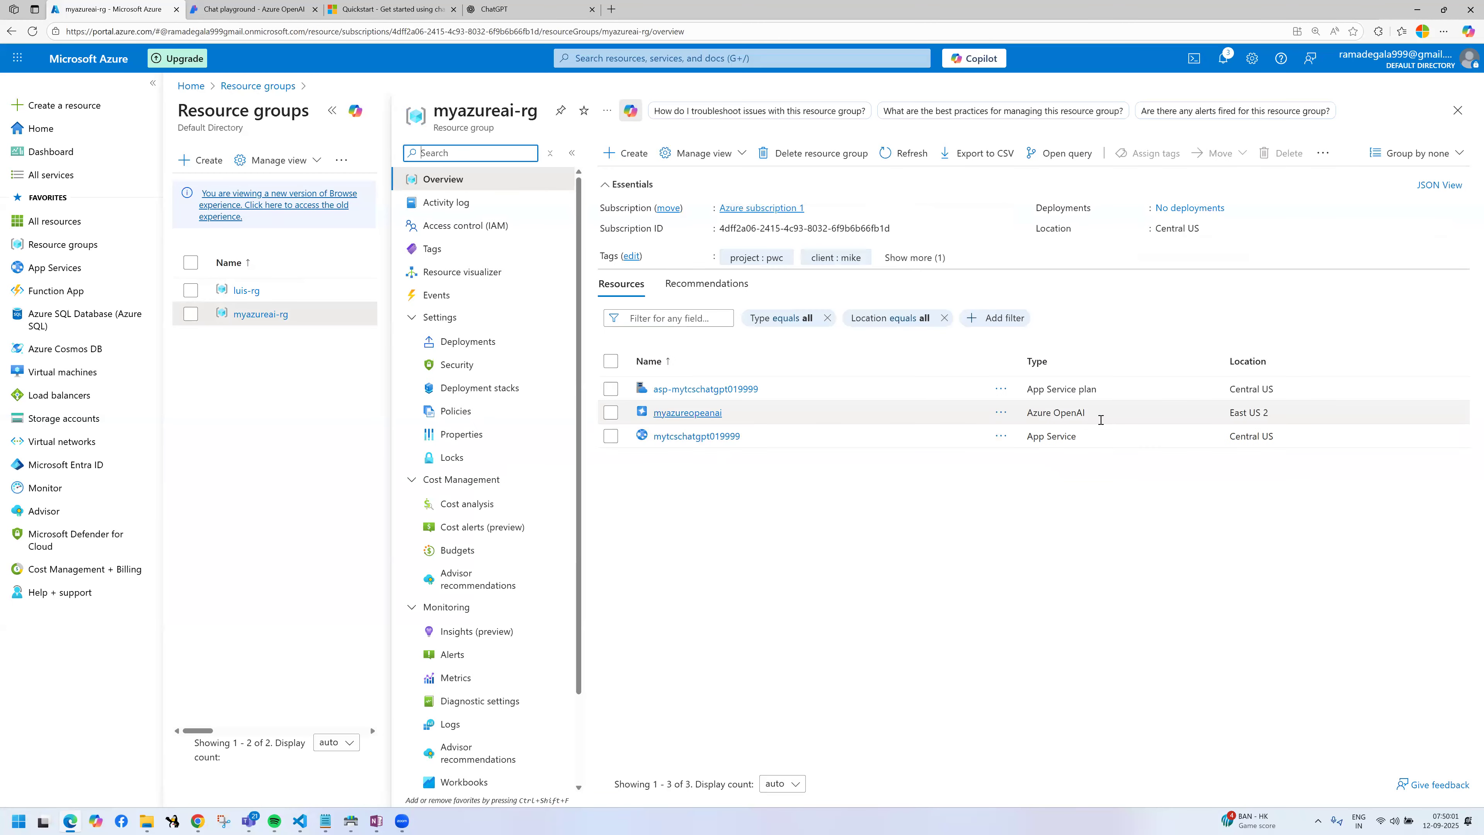
pyautogui.moveTo(724, 414); pyautogui.dragTo(683, 414)
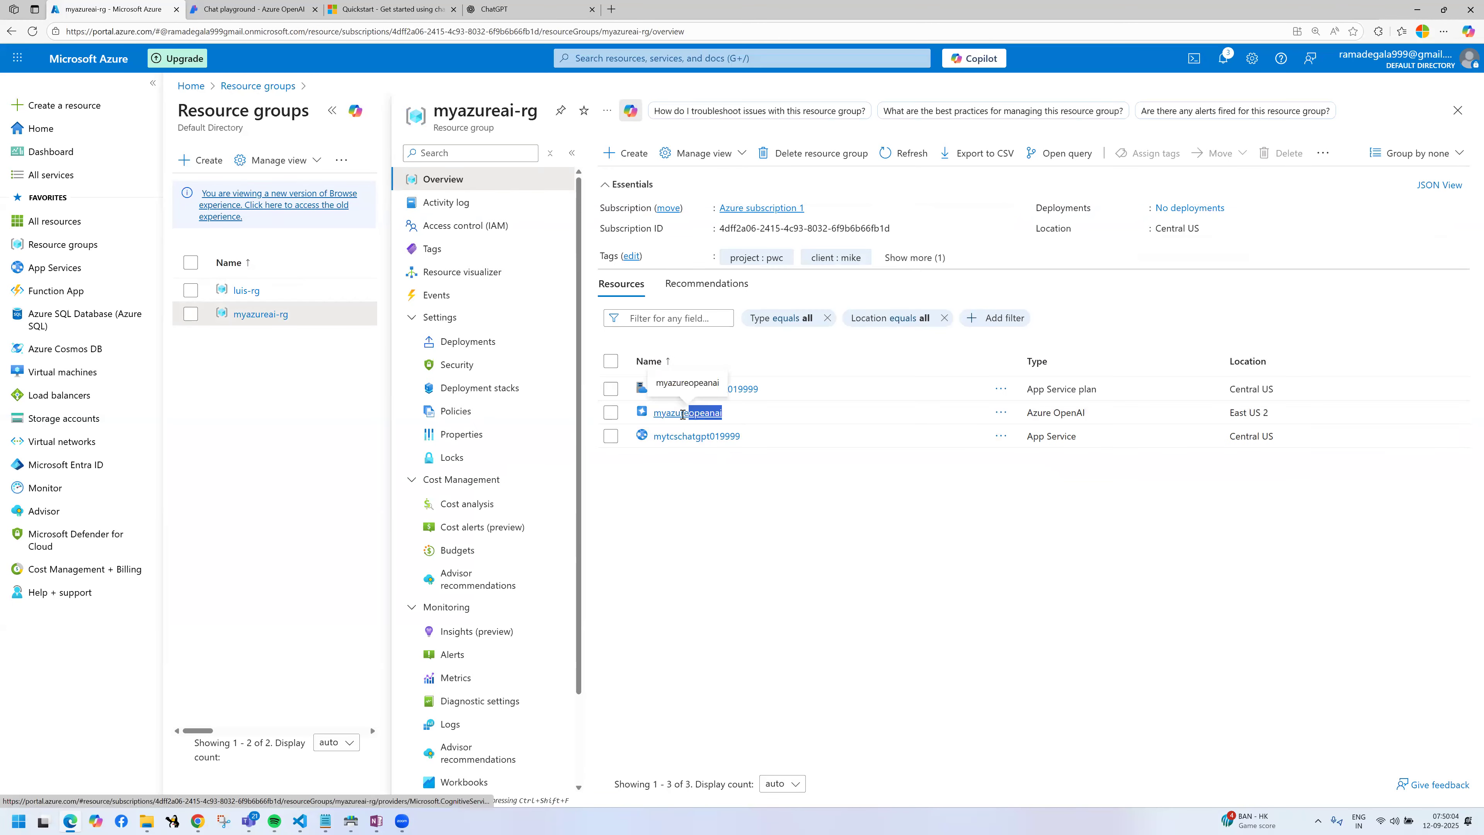
pyautogui.click(824, 494)
pyautogui.moveTo(775, 437); pyautogui.dragTo(646, 437)
pyautogui.click(726, 453)
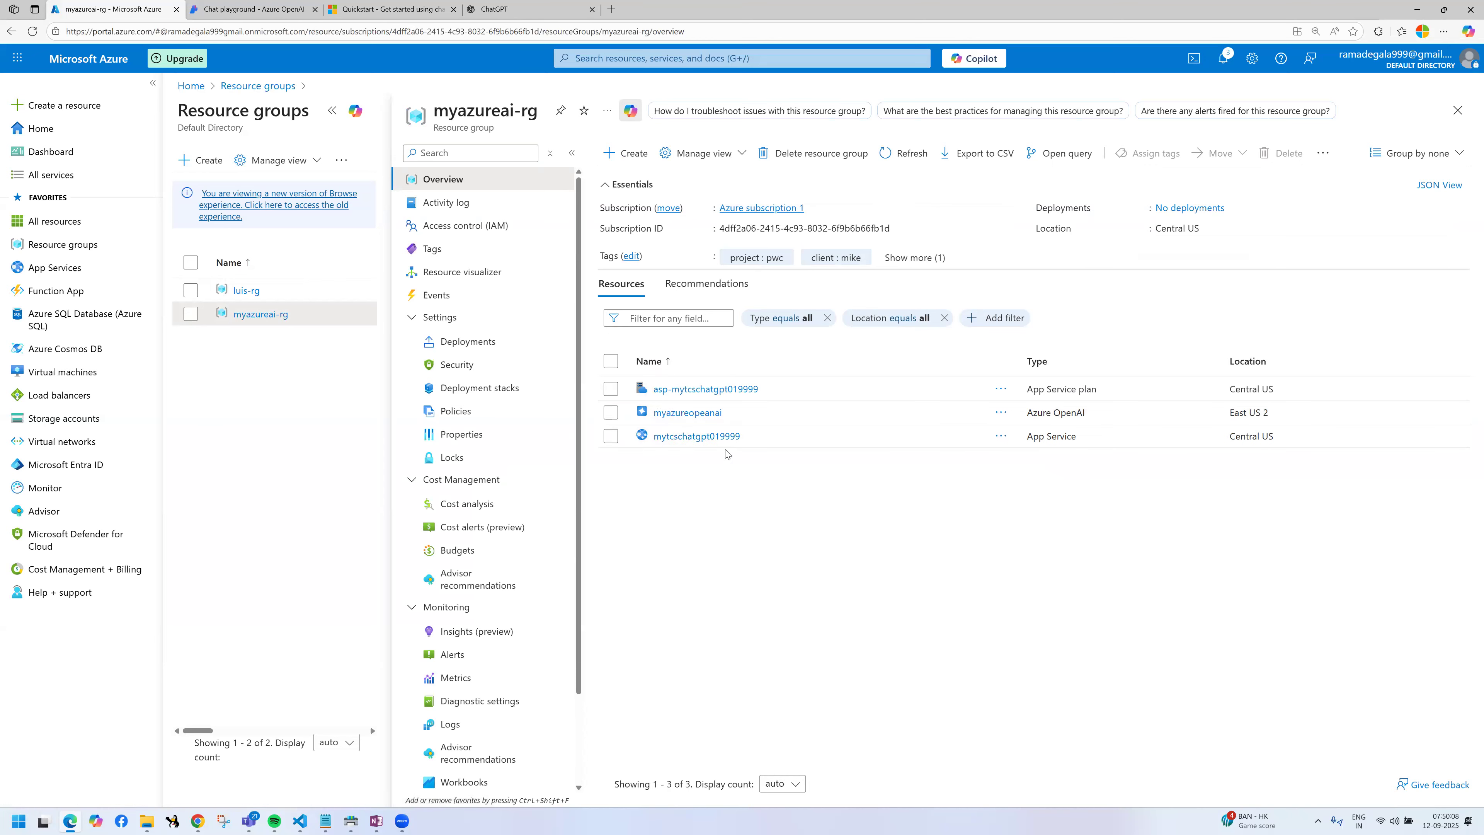
pyautogui.click(708, 438)
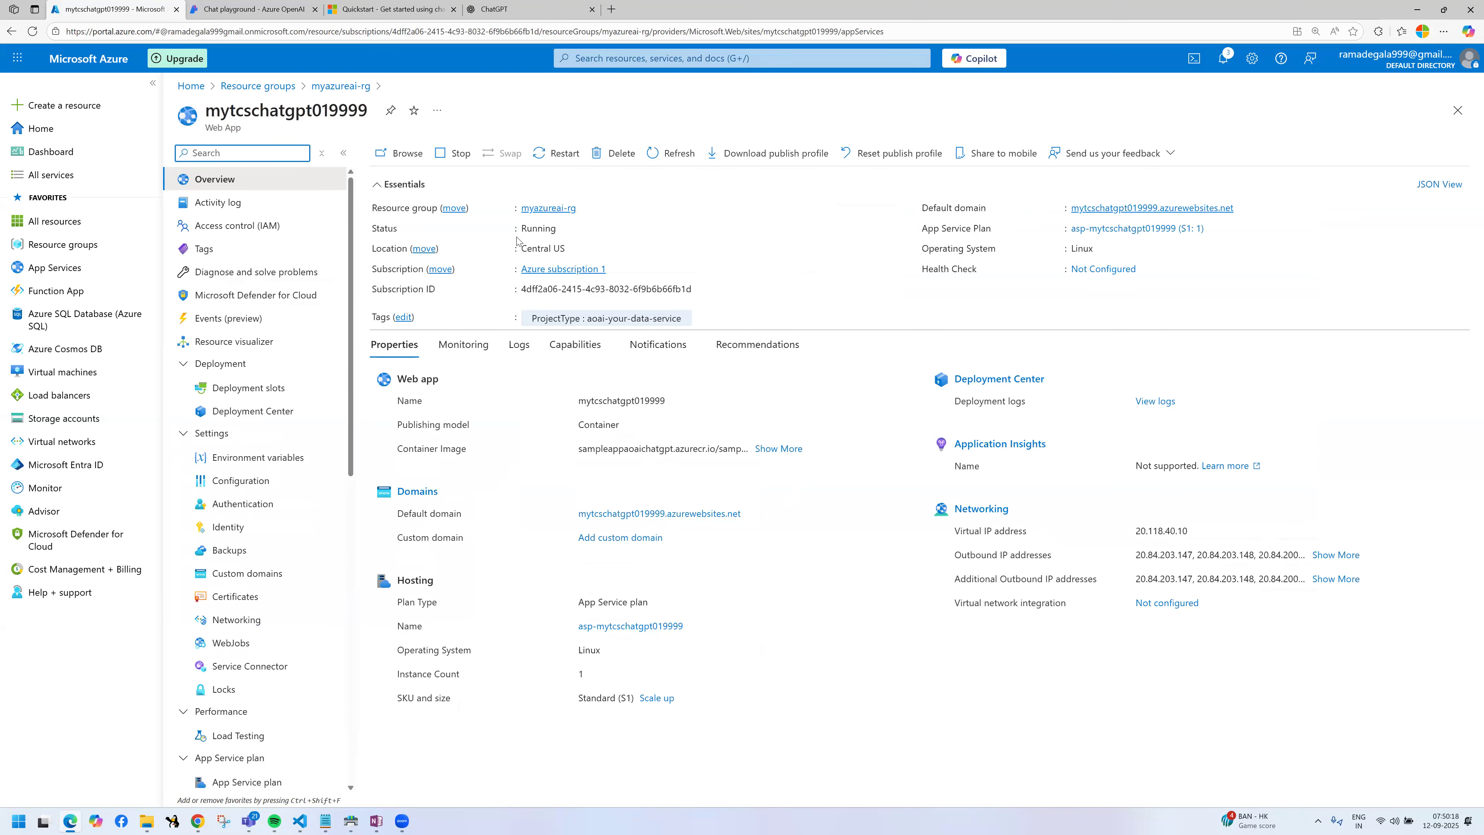
# Step: Review the web app's essentials, marking resource group, status, location, subscription, tags, default domain, App Service plan and operating system in red
pyautogui.hotkey('ctrl', '2')
pyautogui.moveTo(495, 191); pyautogui.dragTo(600, 222)
pyautogui.moveTo(481, 235); pyautogui.dragTo(614, 259)
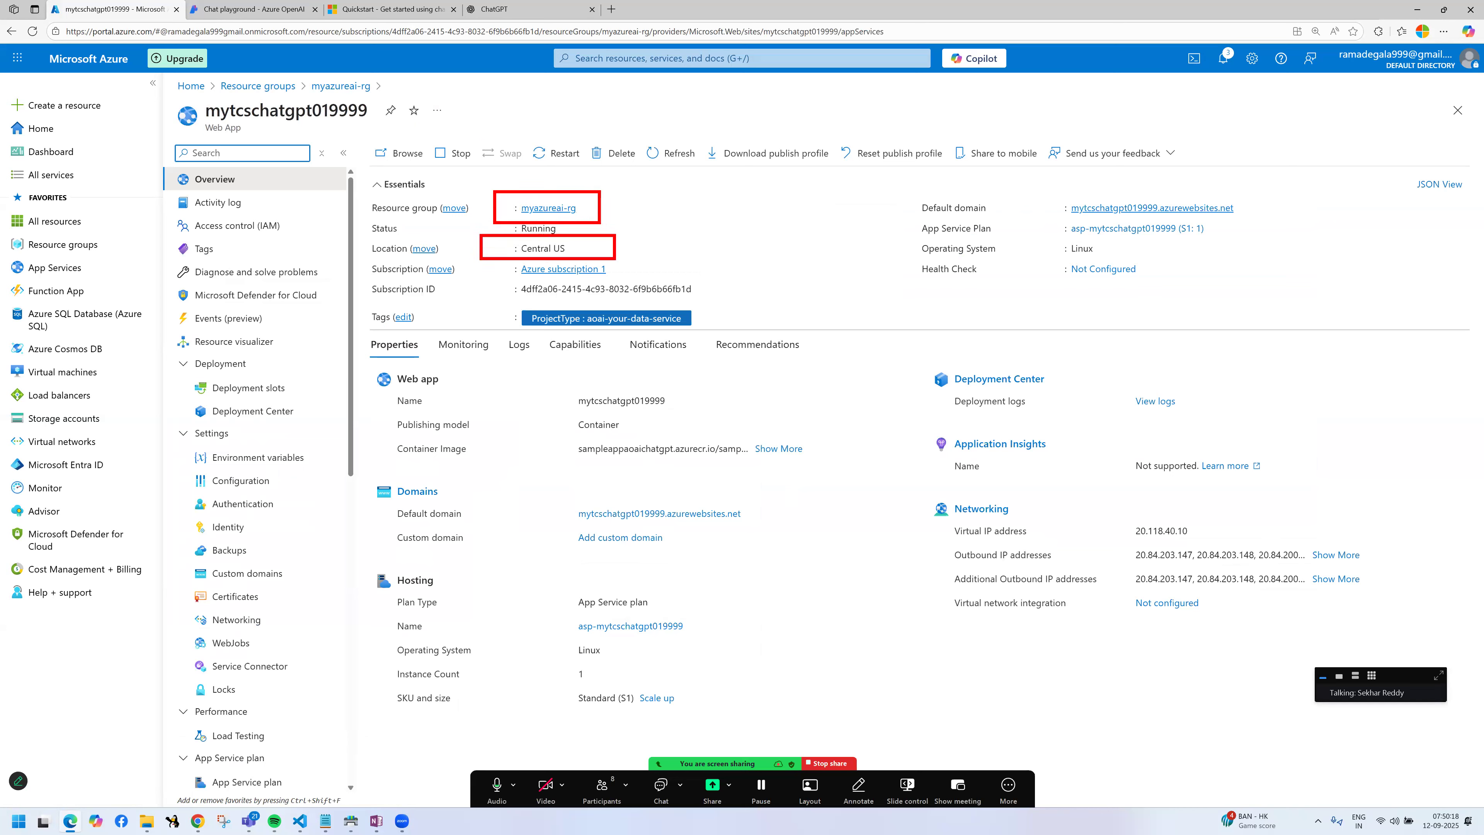
pyautogui.moveTo(500, 216); pyautogui.dragTo(586, 239)
pyautogui.moveTo(894, 186)
pyautogui.mouseDown()
pyautogui.moveTo(1199, 302)
pyautogui.moveTo(1243, 303)
pyautogui.mouseUp()
pyautogui.moveTo(1107, 195); pyautogui.dragTo(1146, 185)
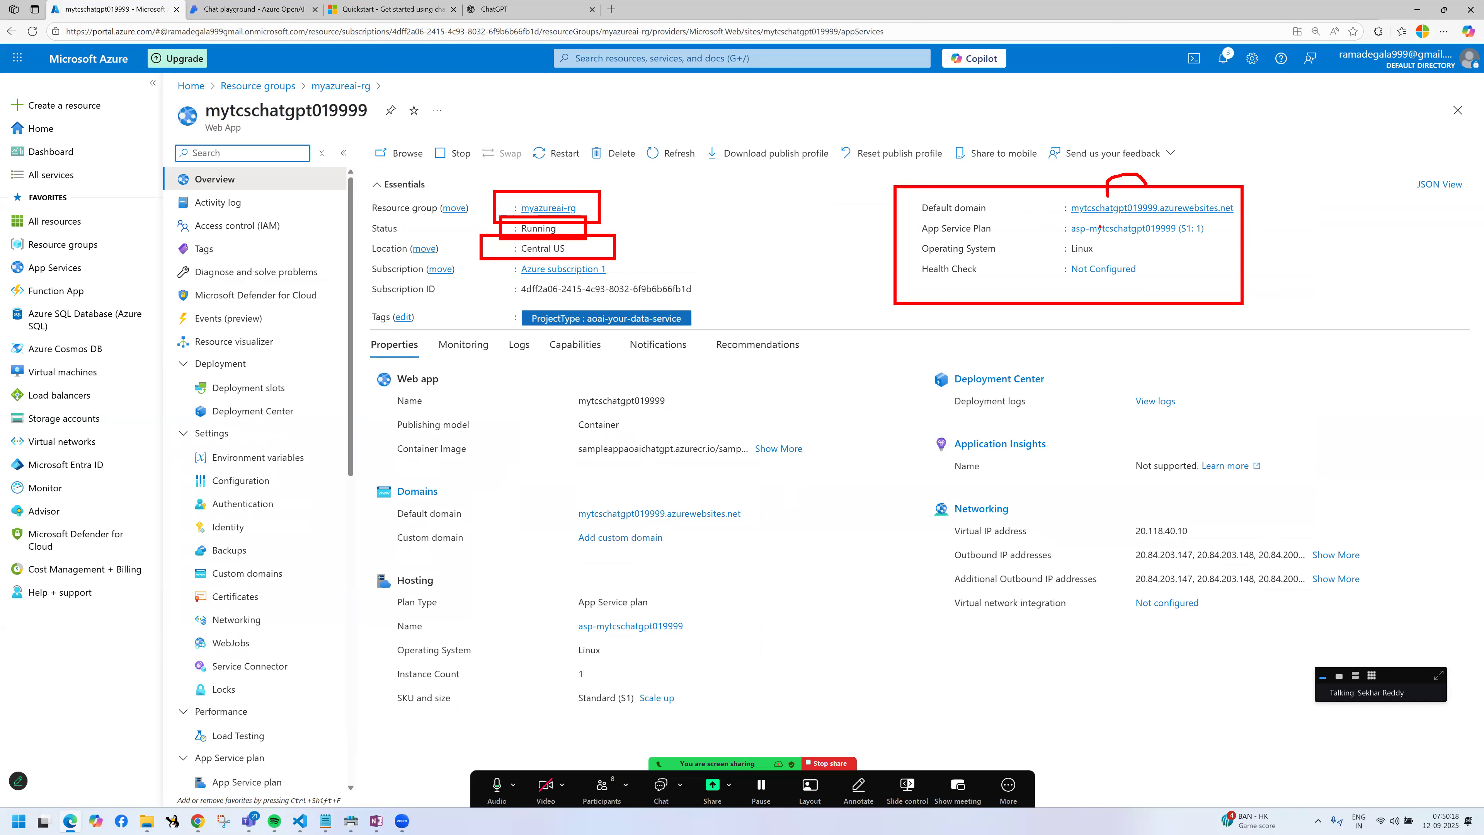
pyautogui.moveTo(1081, 220); pyautogui.dragTo(1216, 215)
pyautogui.moveTo(935, 218); pyautogui.dragTo(1191, 237)
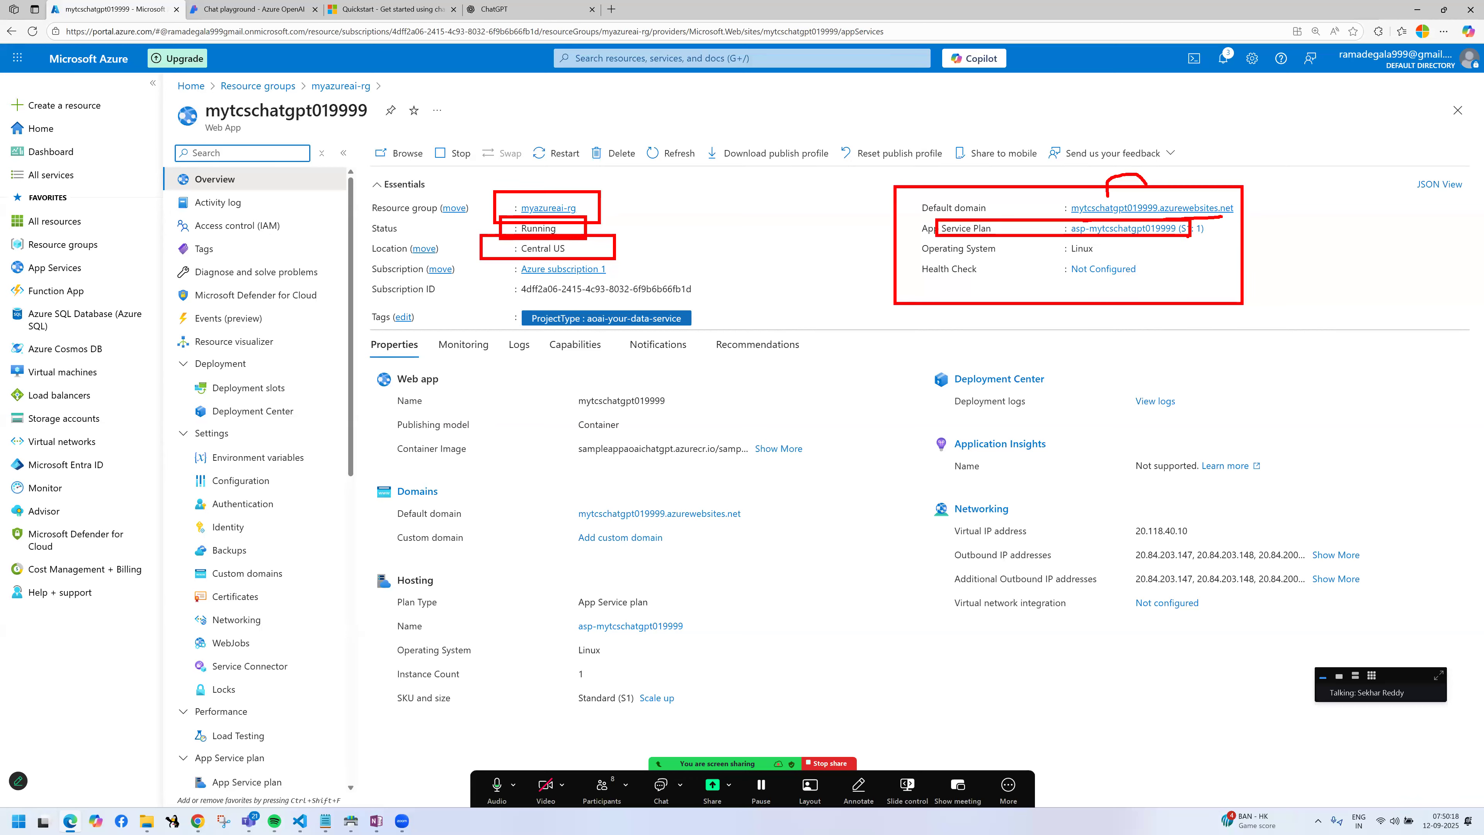
pyautogui.moveTo(914, 241); pyautogui.dragTo(1163, 253)
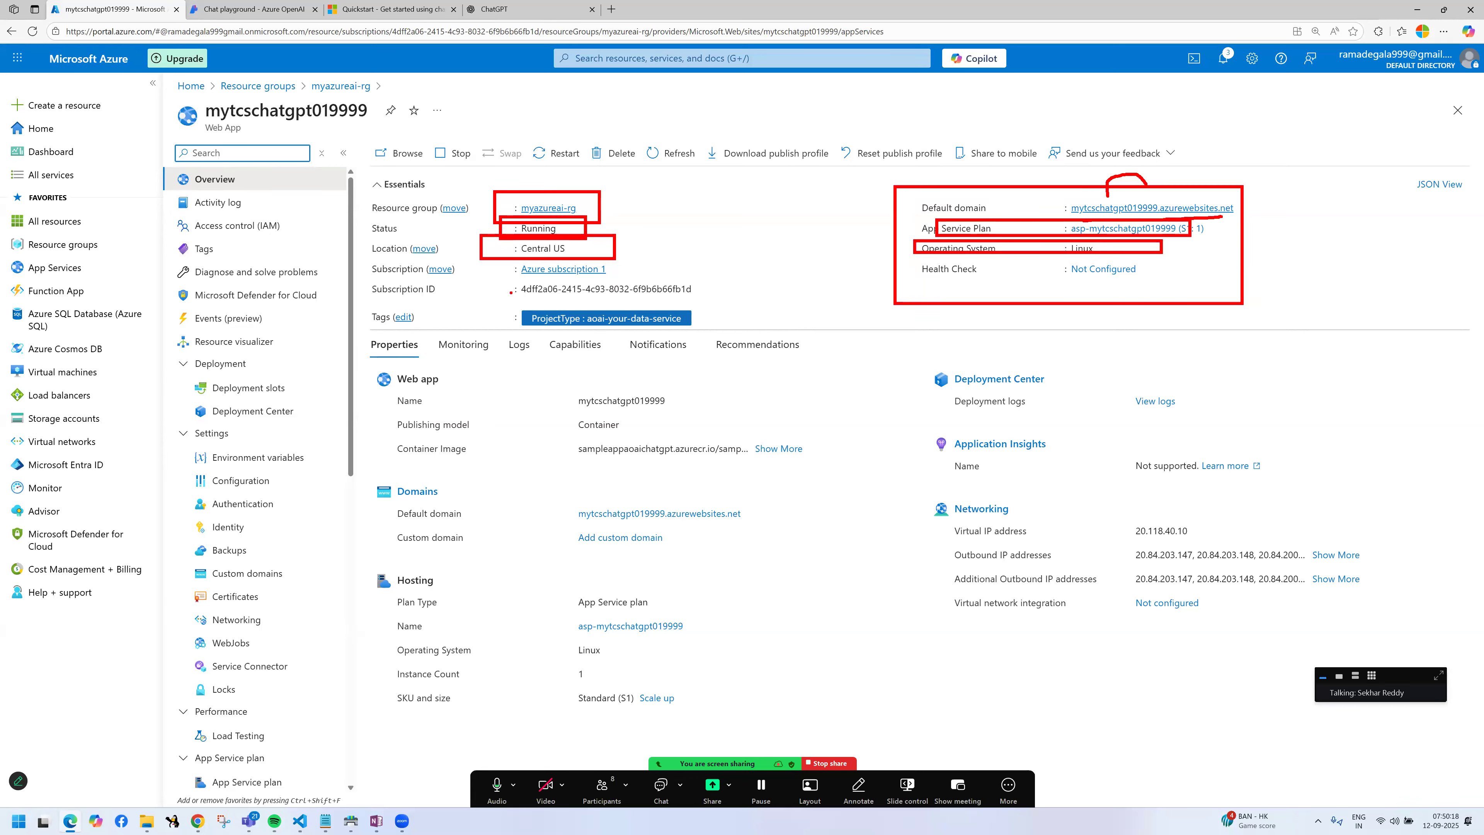
pyautogui.moveTo(374, 259); pyautogui.dragTo(689, 279)
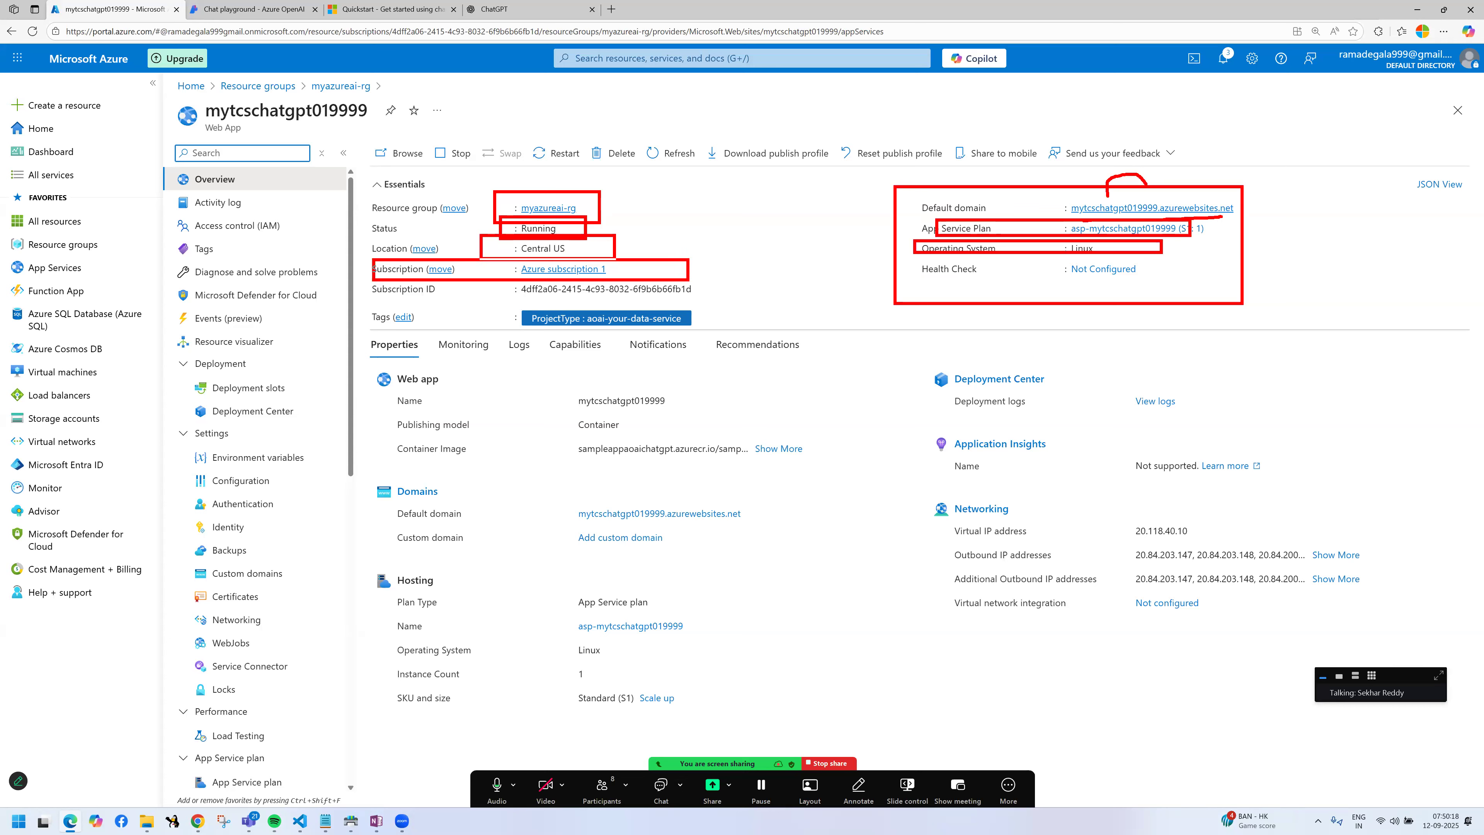
pyautogui.moveTo(375, 299); pyautogui.dragTo(728, 326)
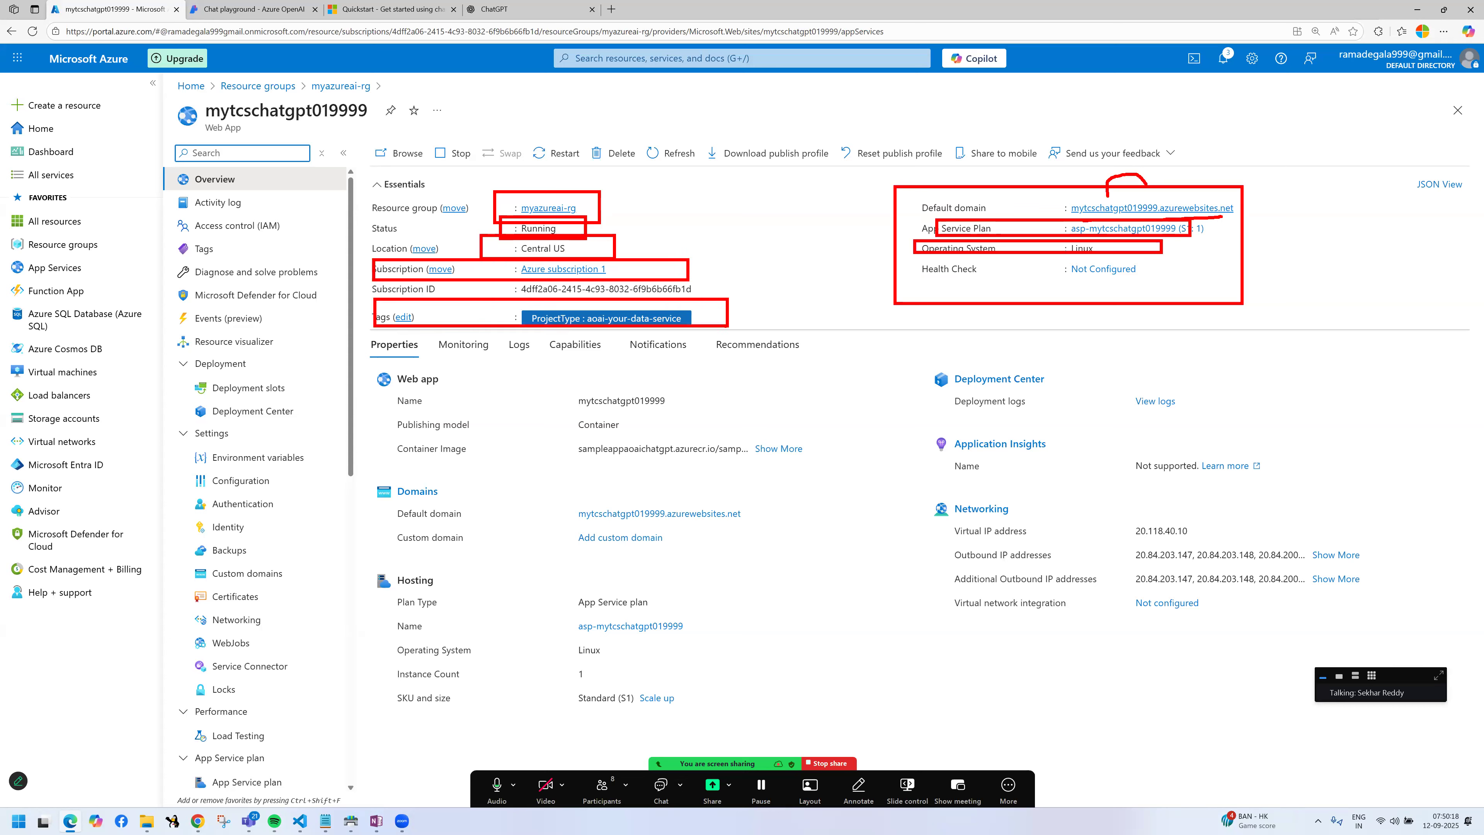
pyautogui.moveTo(548, 305)
pyautogui.mouseDown()
pyautogui.moveTo(584, 280)
pyautogui.moveTo(627, 304)
pyautogui.moveTo(668, 289)
pyautogui.mouseUp()
# Step: Add a tag named model with the value GPT4o to the web app and save the tags
pyautogui.click(403, 317)
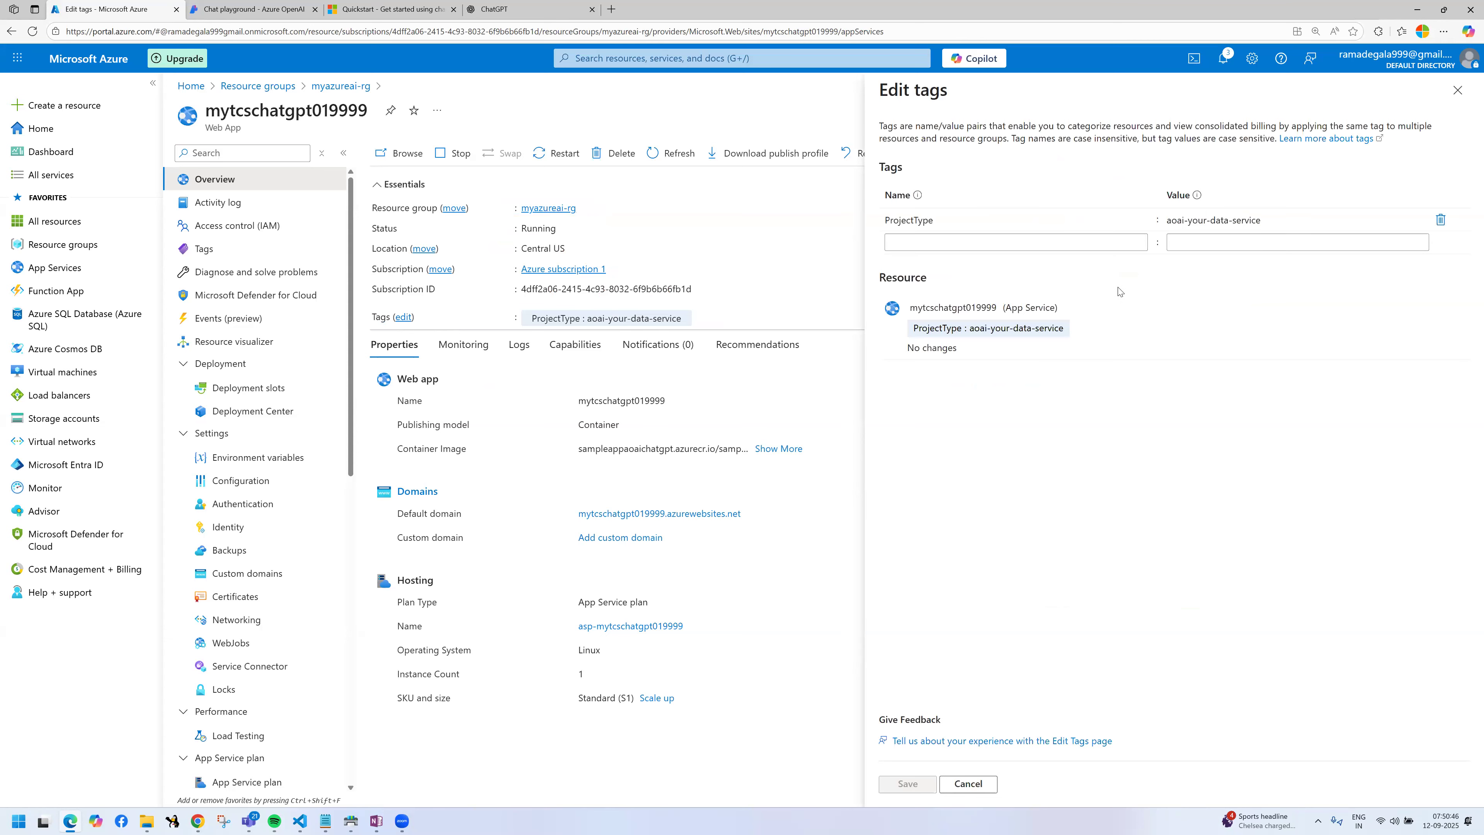
pyautogui.click(990, 246)
pyautogui.write('model')
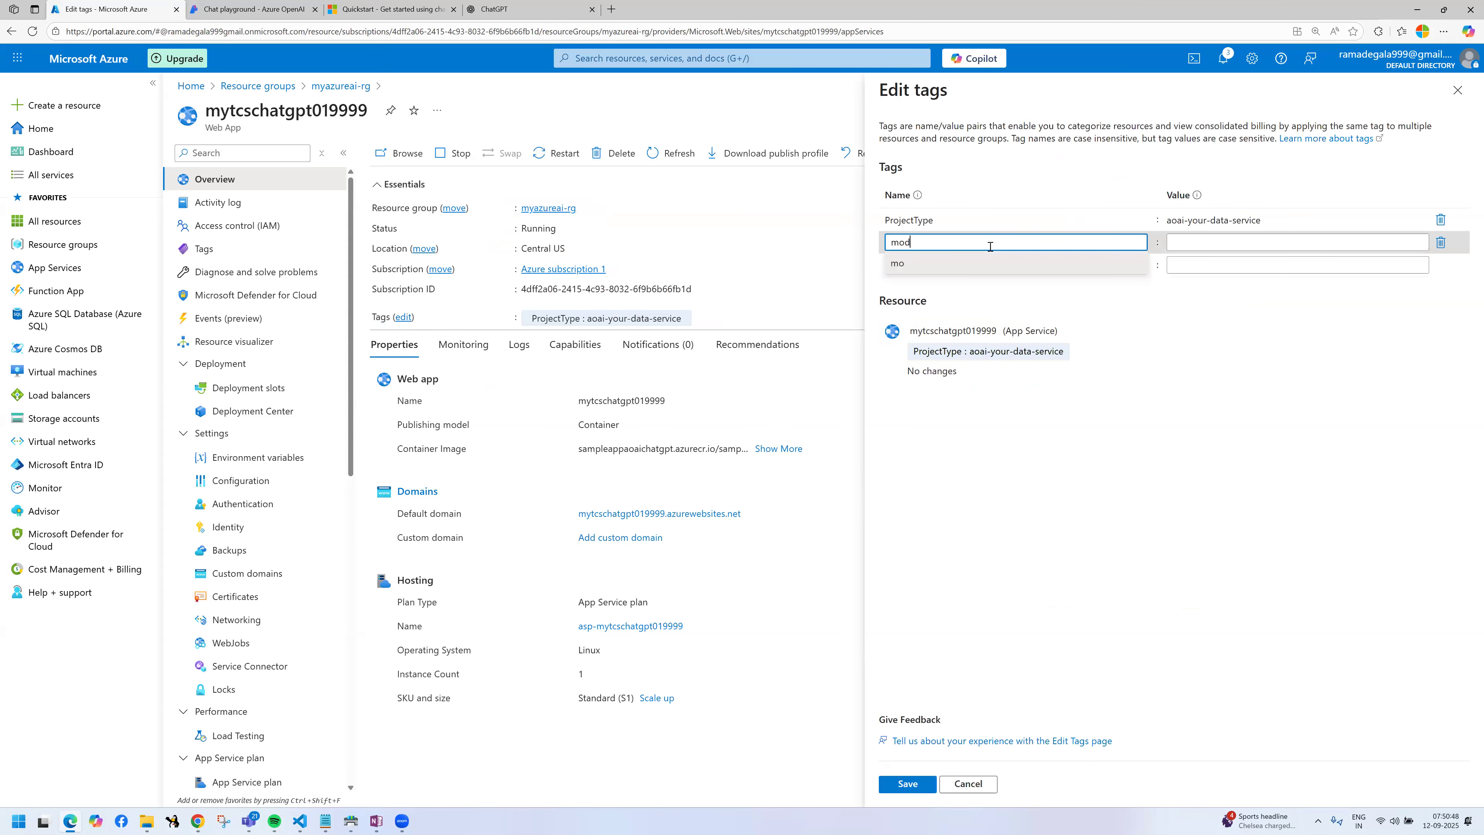
pyautogui.click(1250, 236)
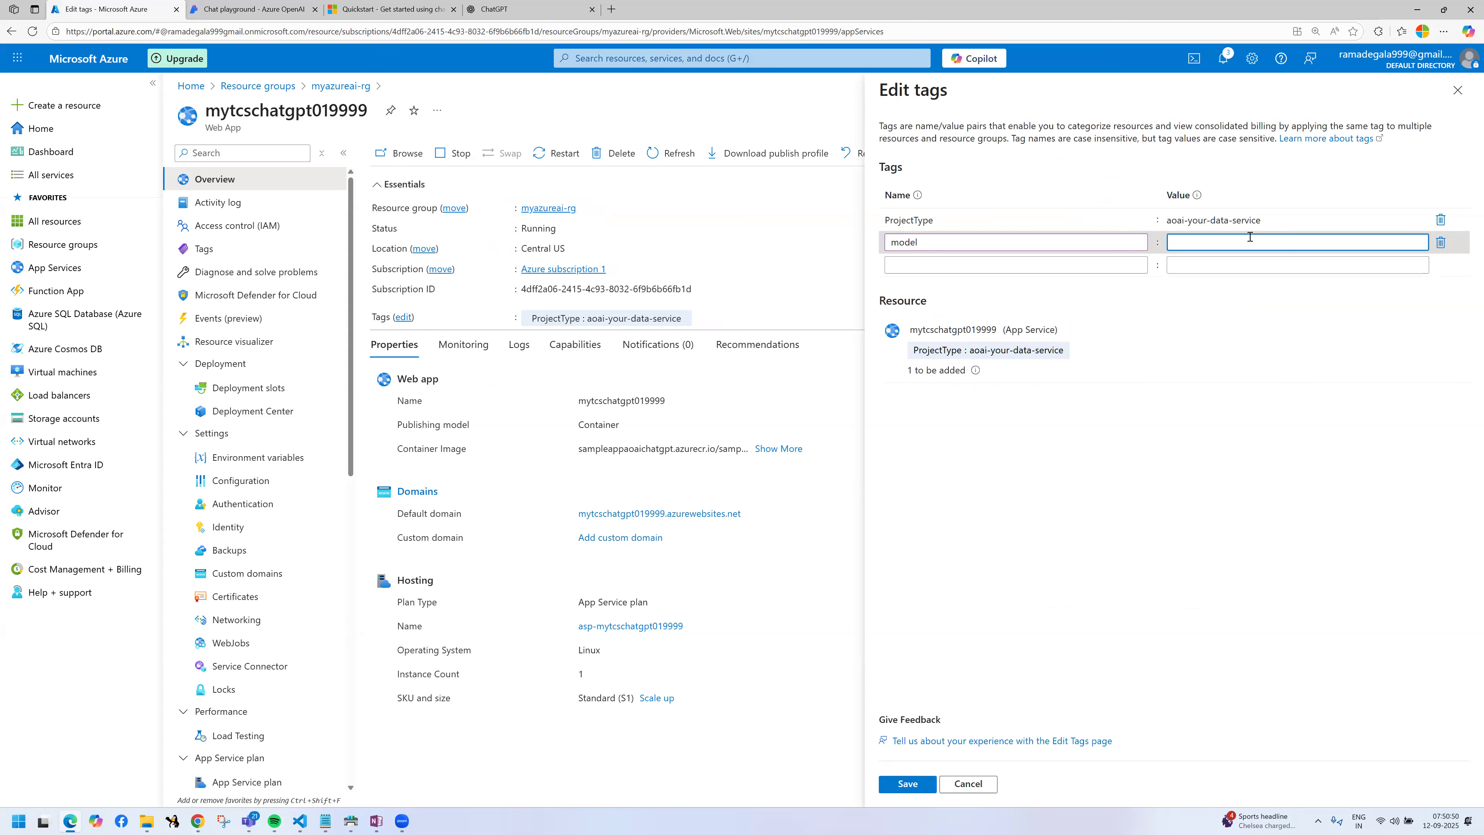
pyautogui.write('GPT4')
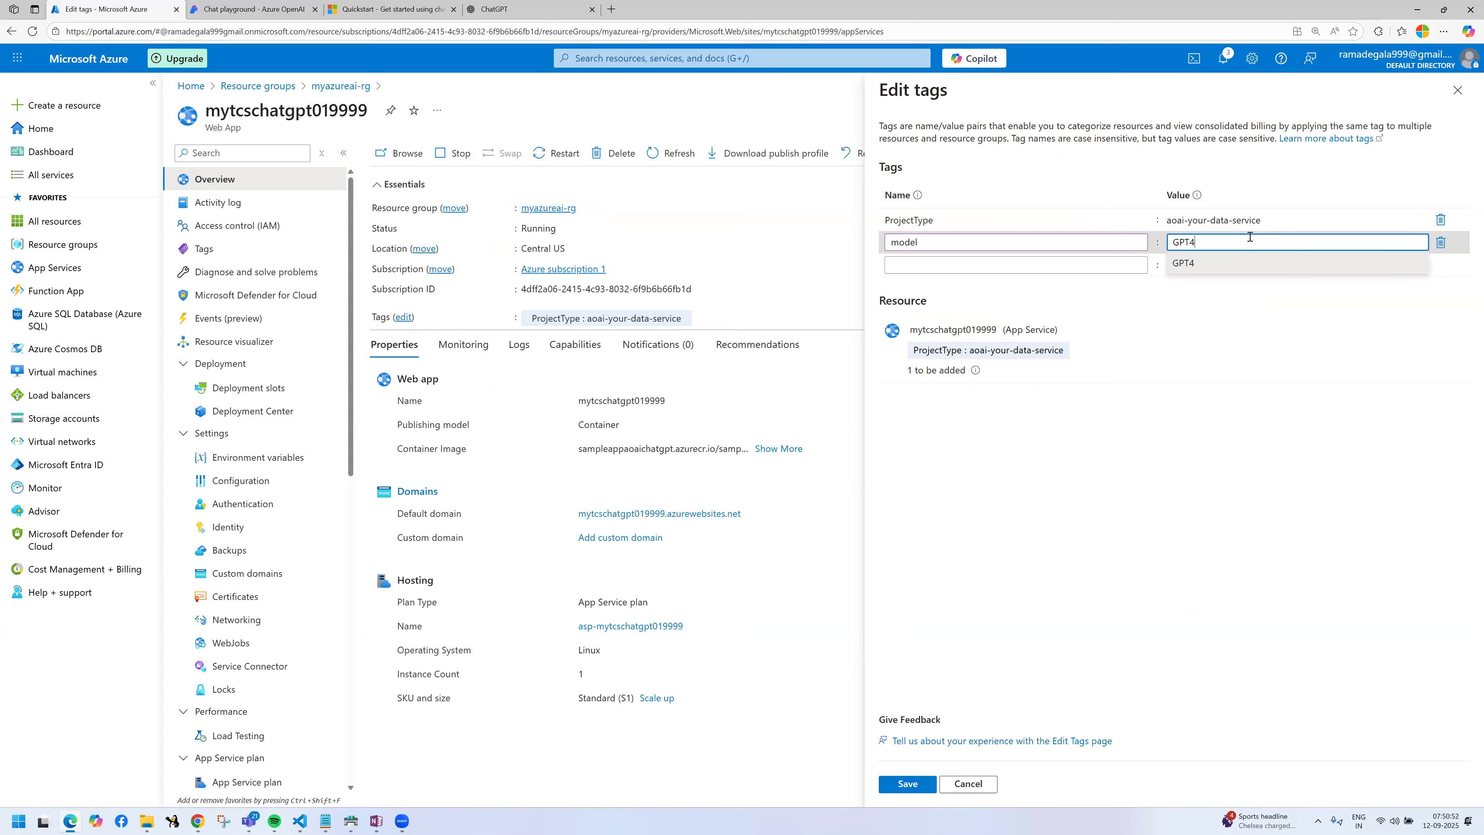
pyautogui.write('o')
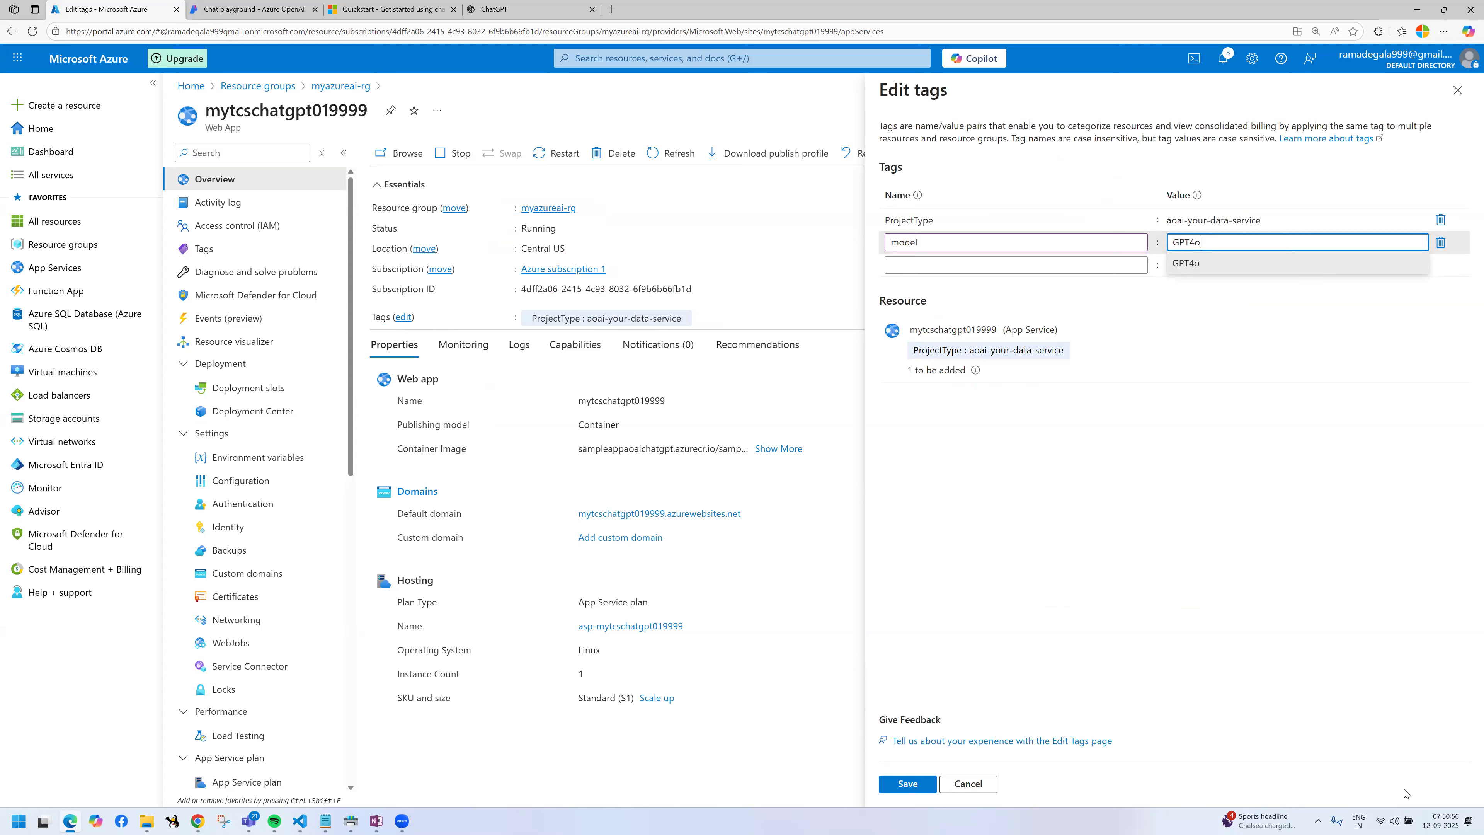
pyautogui.moveTo(1405, 790); pyautogui.dragTo(1322, 722)
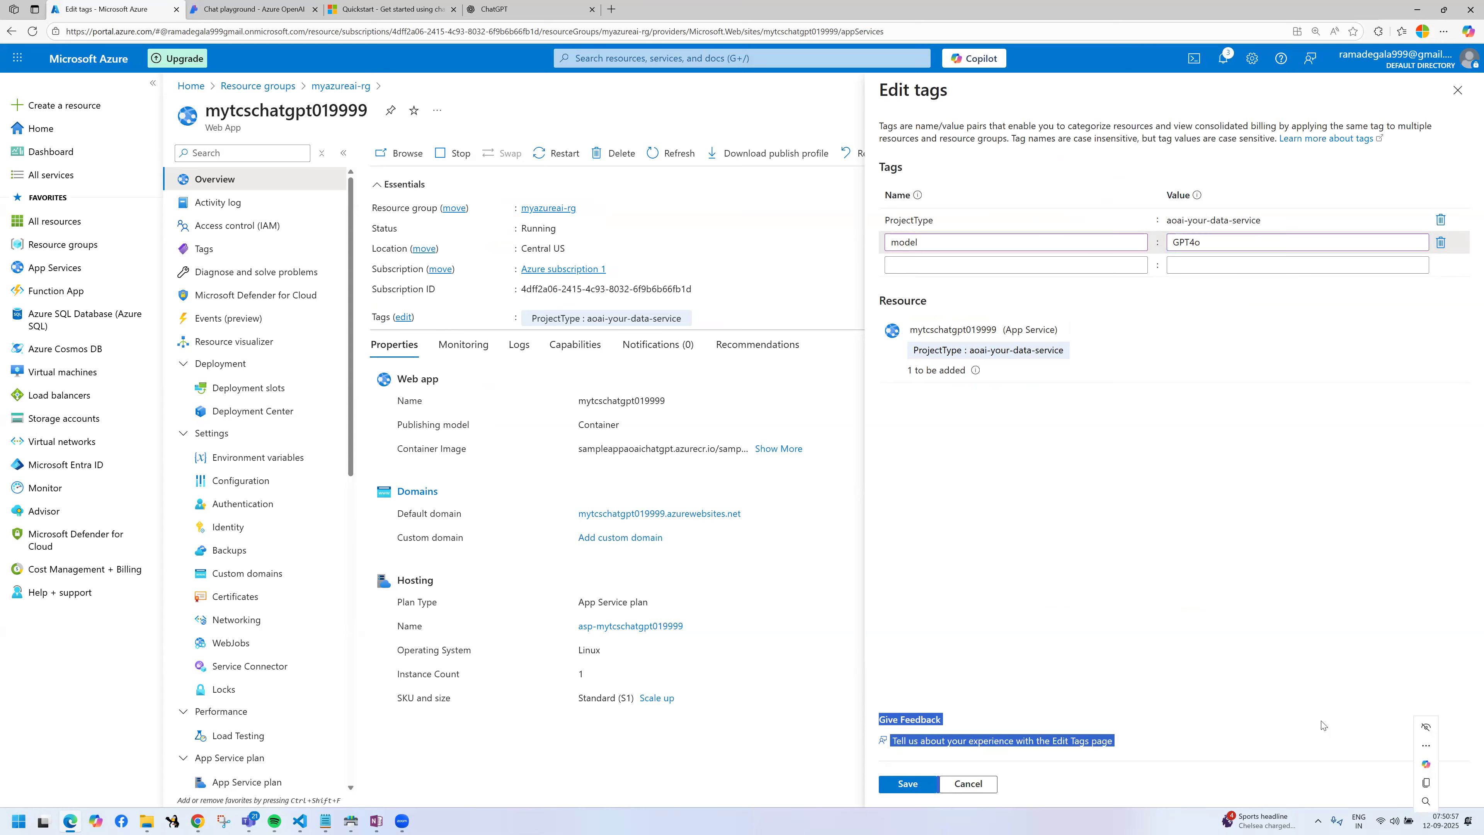
pyautogui.click(908, 784)
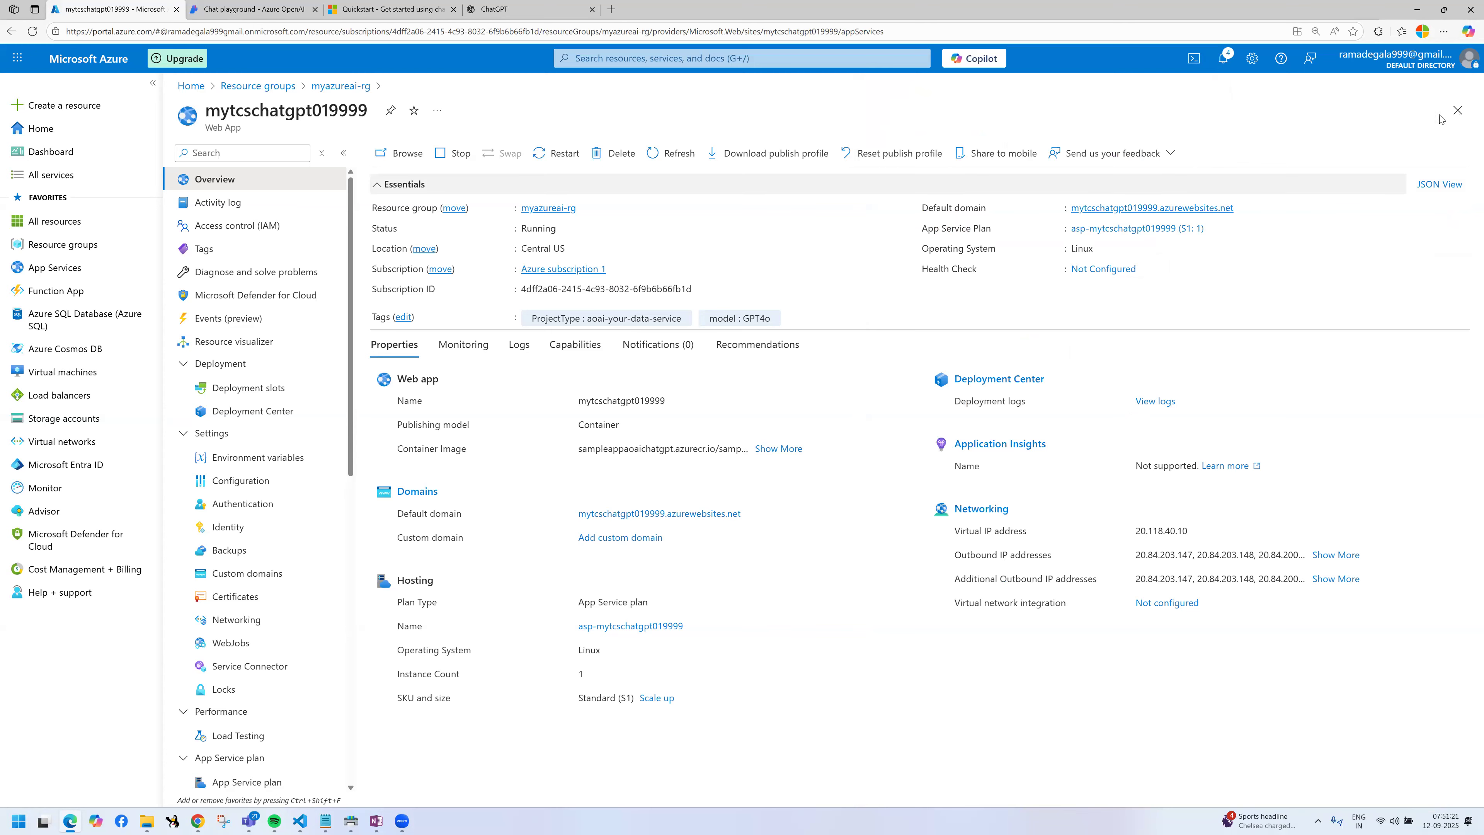
# Step: Return to the myazureai-rg resource group, refresh its resource list, and inspect the App Service plan asp-mytcschatgpt019999
pyautogui.click(1457, 111)
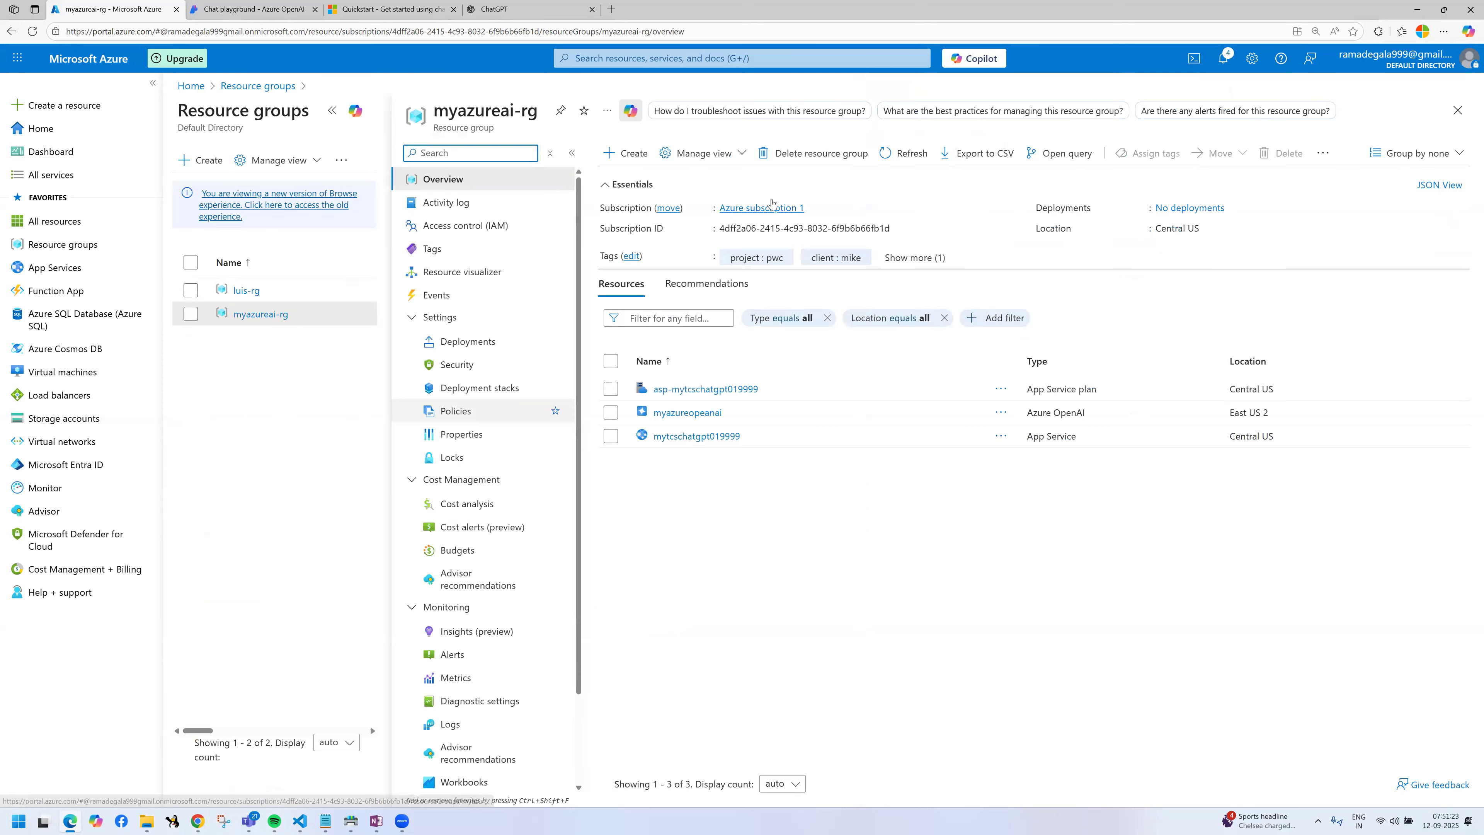
pyautogui.click(912, 159)
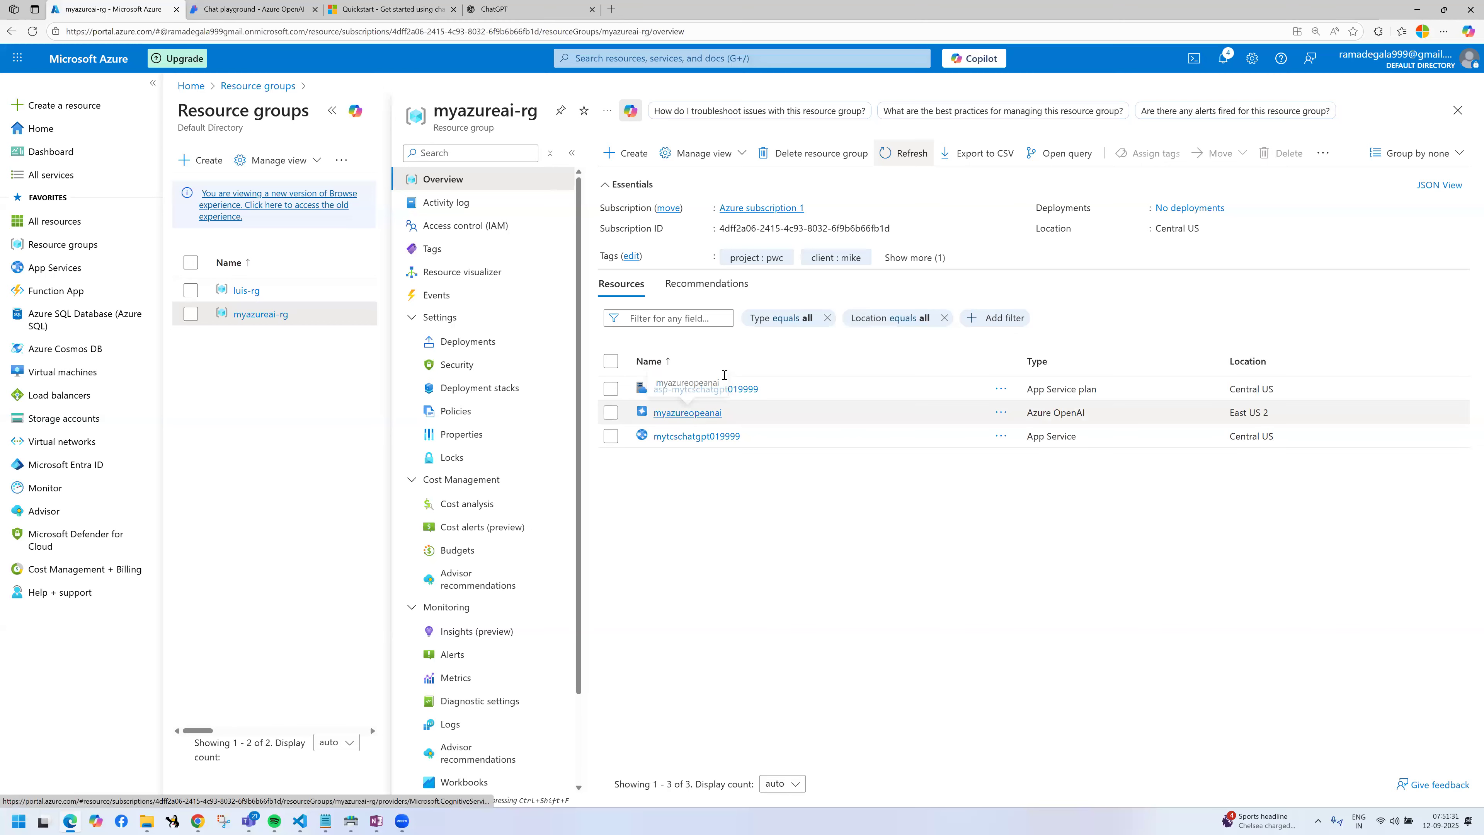
pyautogui.click(706, 390)
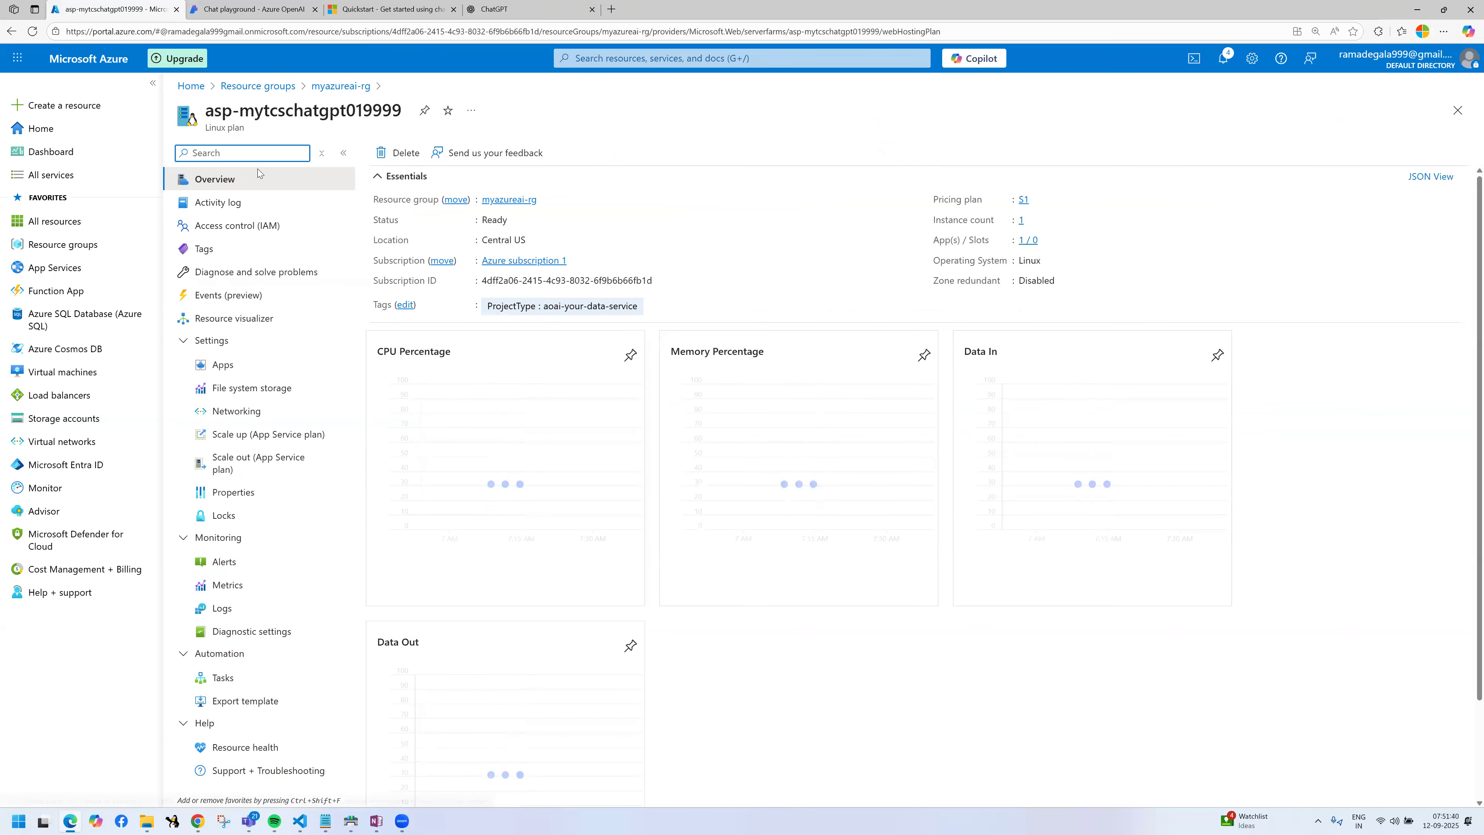
# Step: Go back to the mytcschatgpt019999 web app and open its default domain in the browser
pyautogui.click(1457, 110)
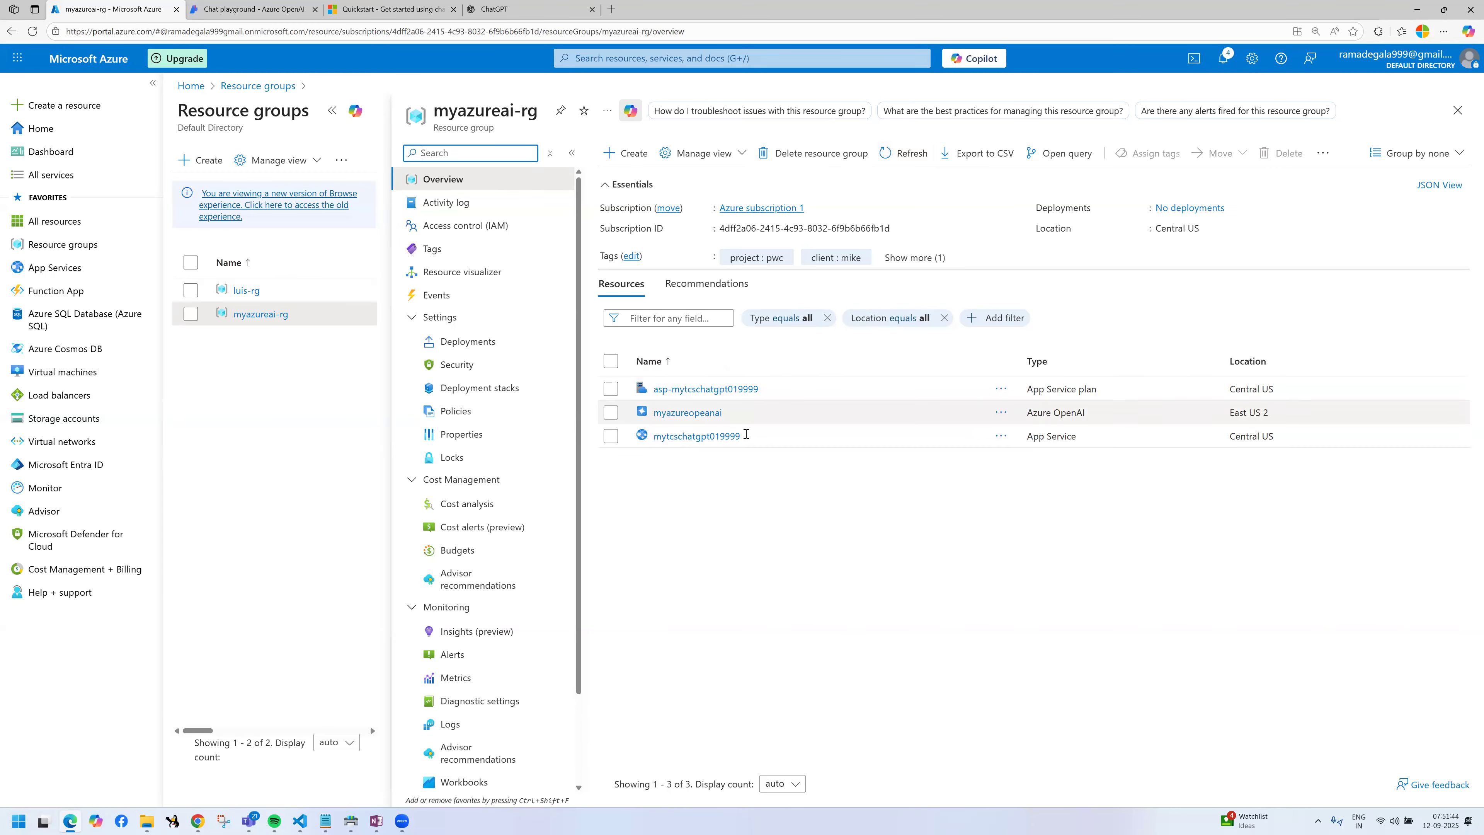
pyautogui.click(729, 436)
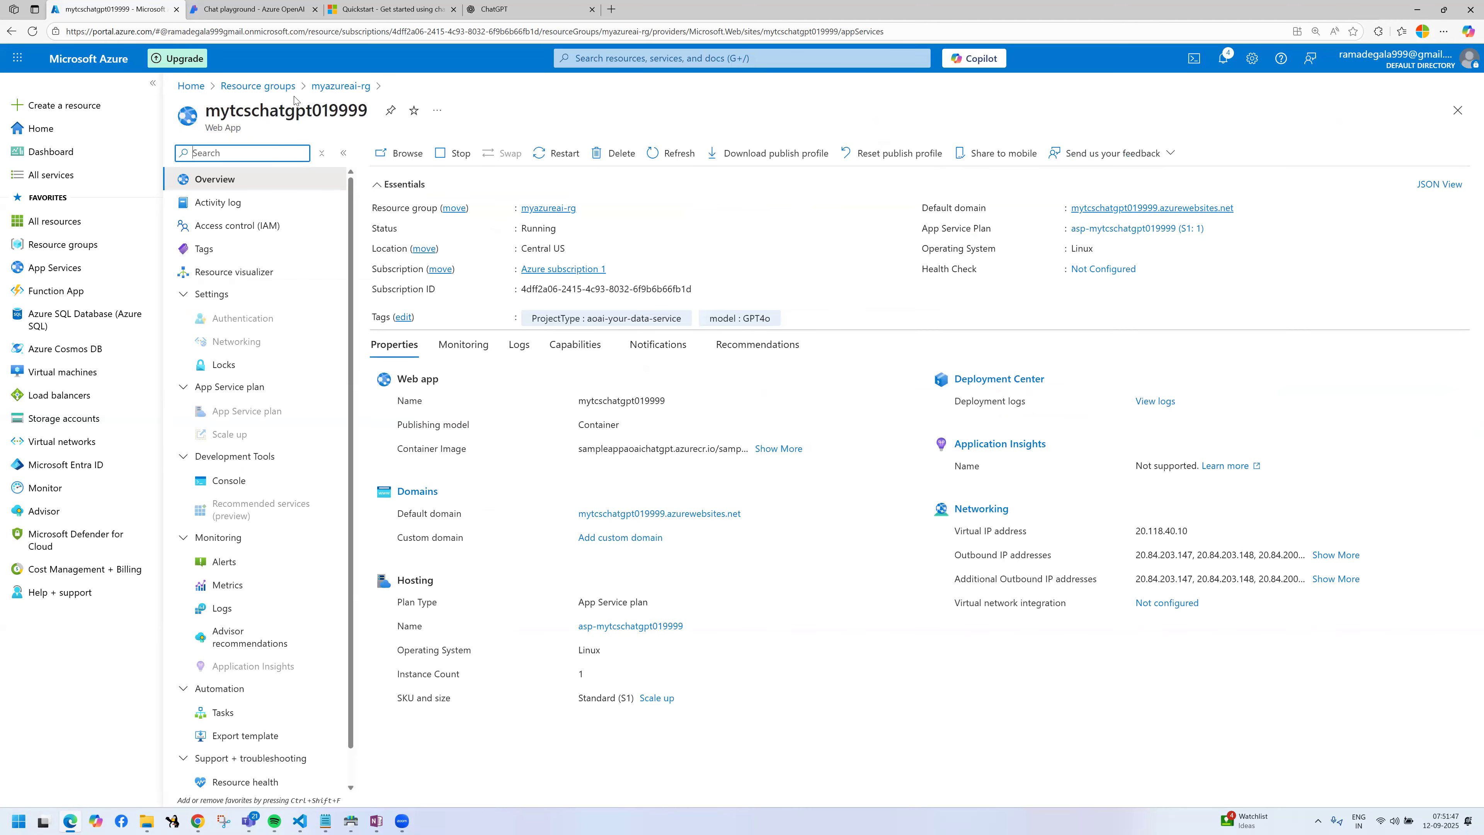
pyautogui.click(1151, 209)
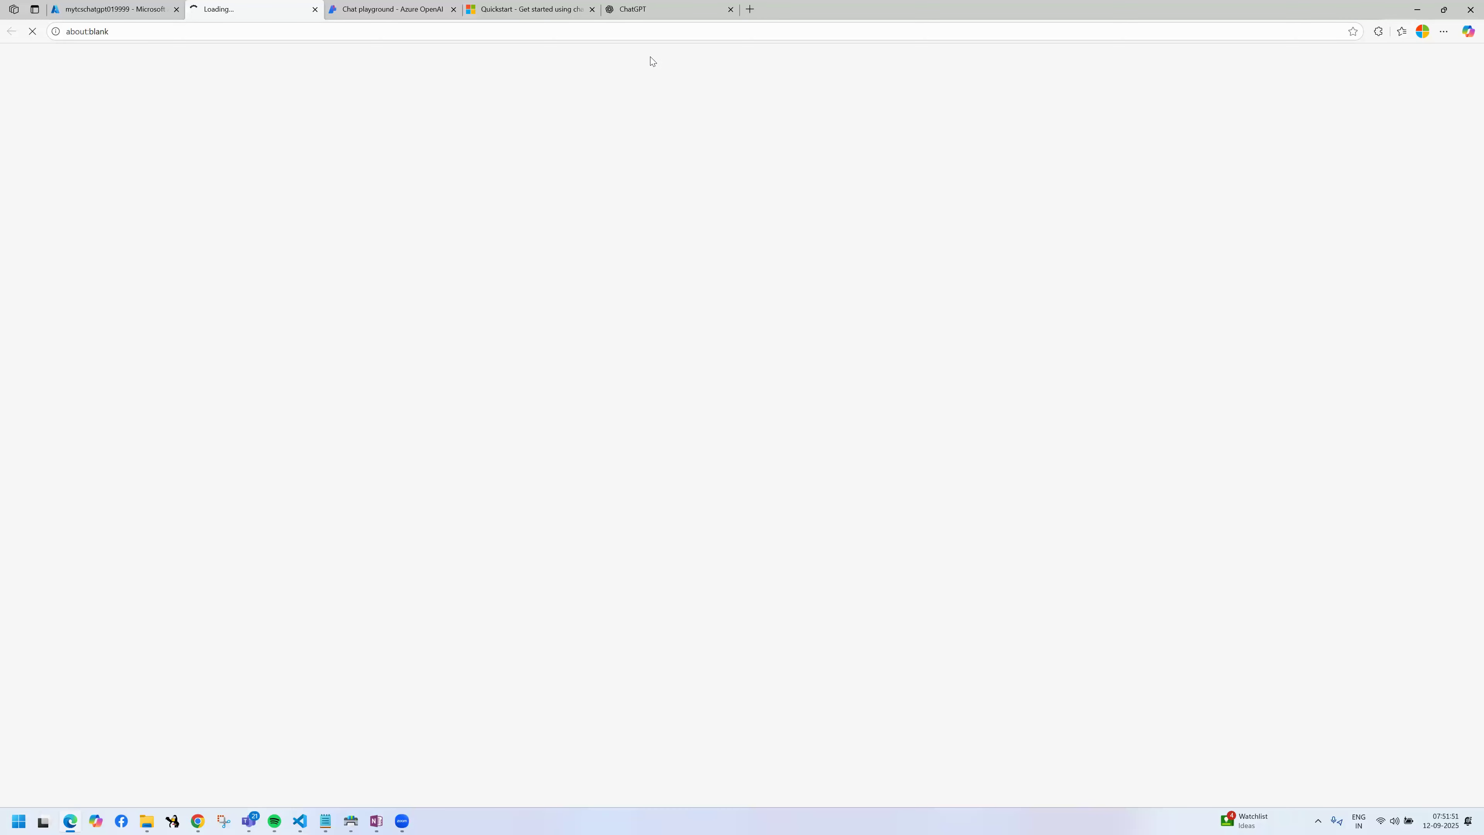